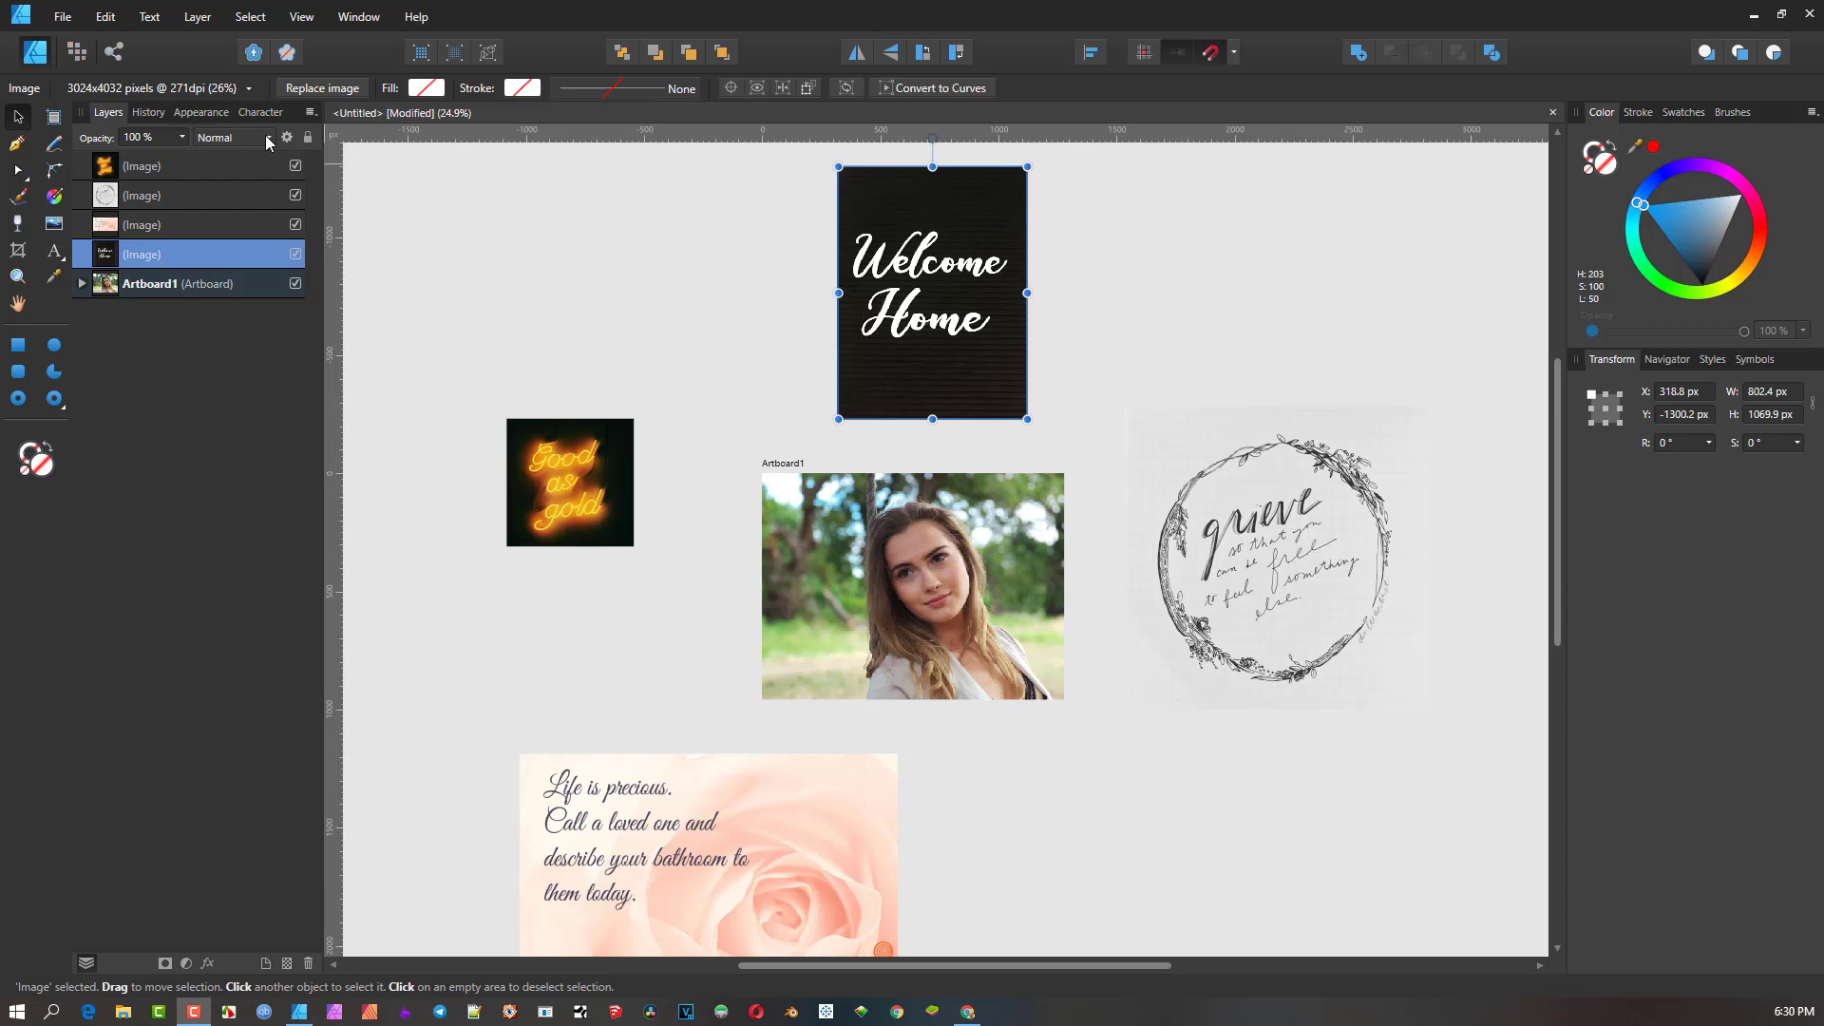
- Examine the available layer blend modes for the Welcome Home and "grieve" images, from Normal through Erase
{"action": "left_click", "coordinate": [263, 137]}
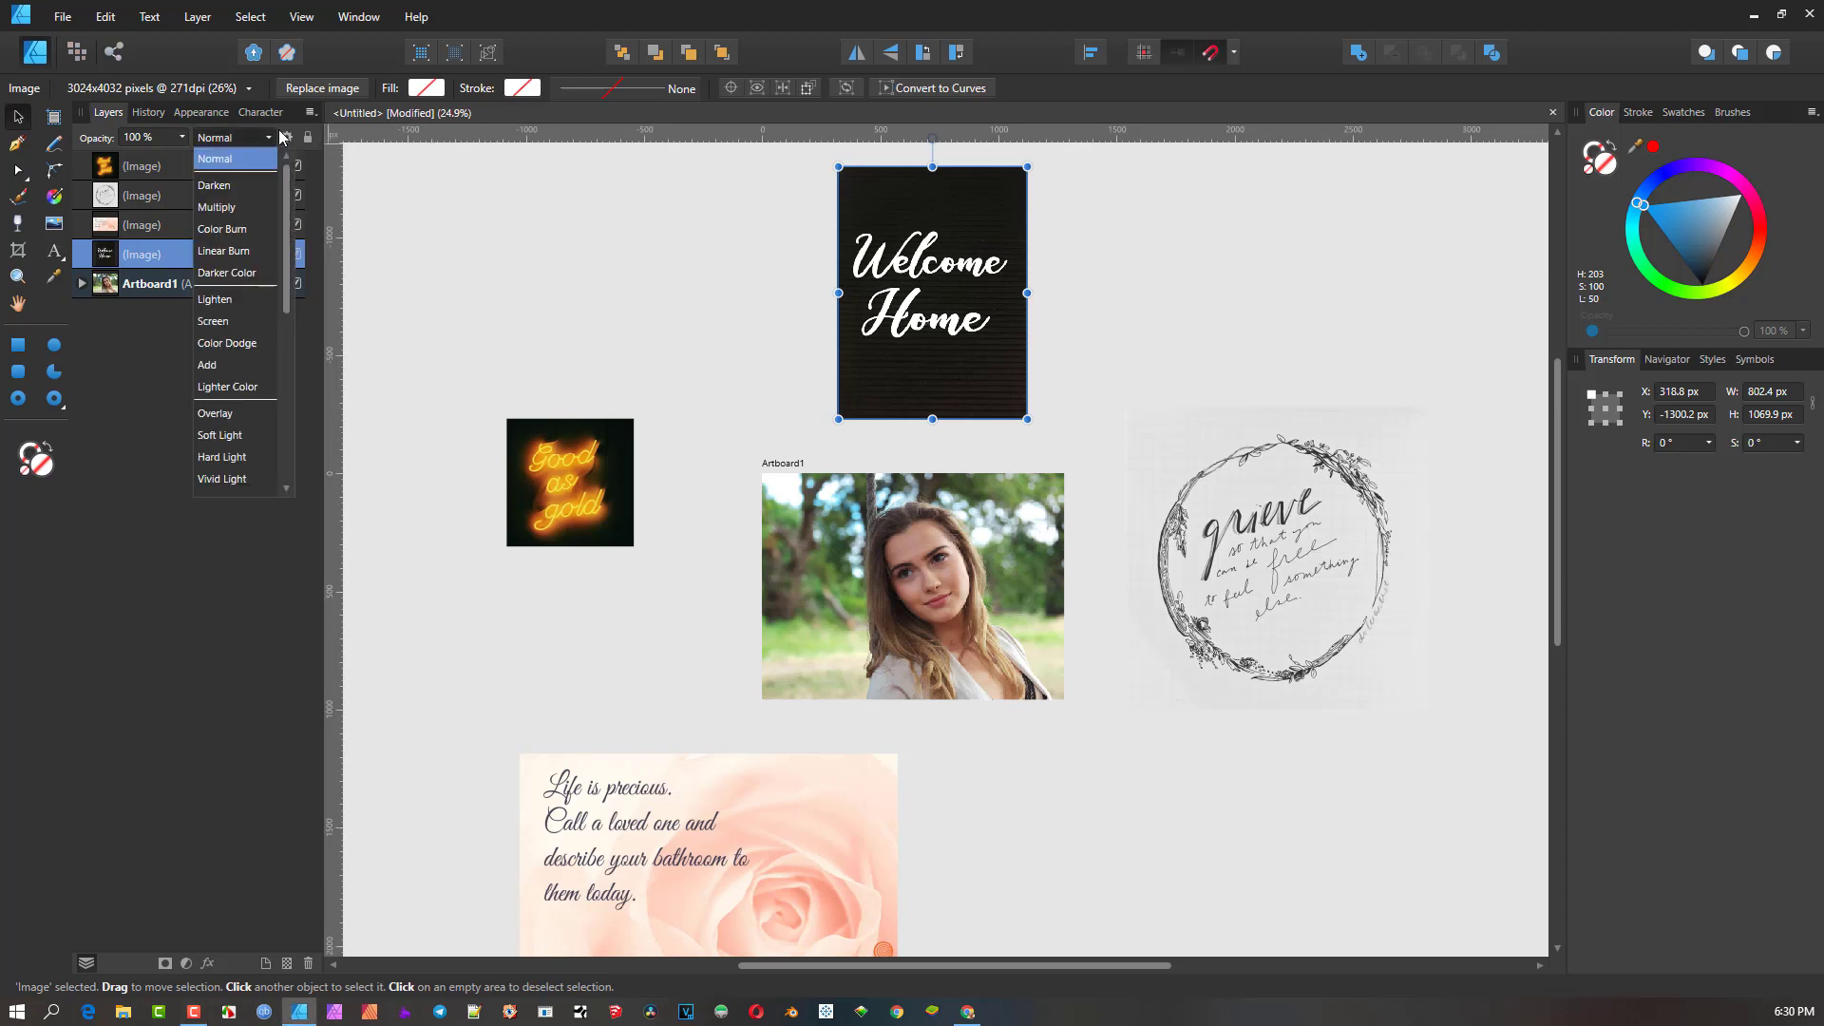
{"action": "left_click", "coordinate": [480, 181]}
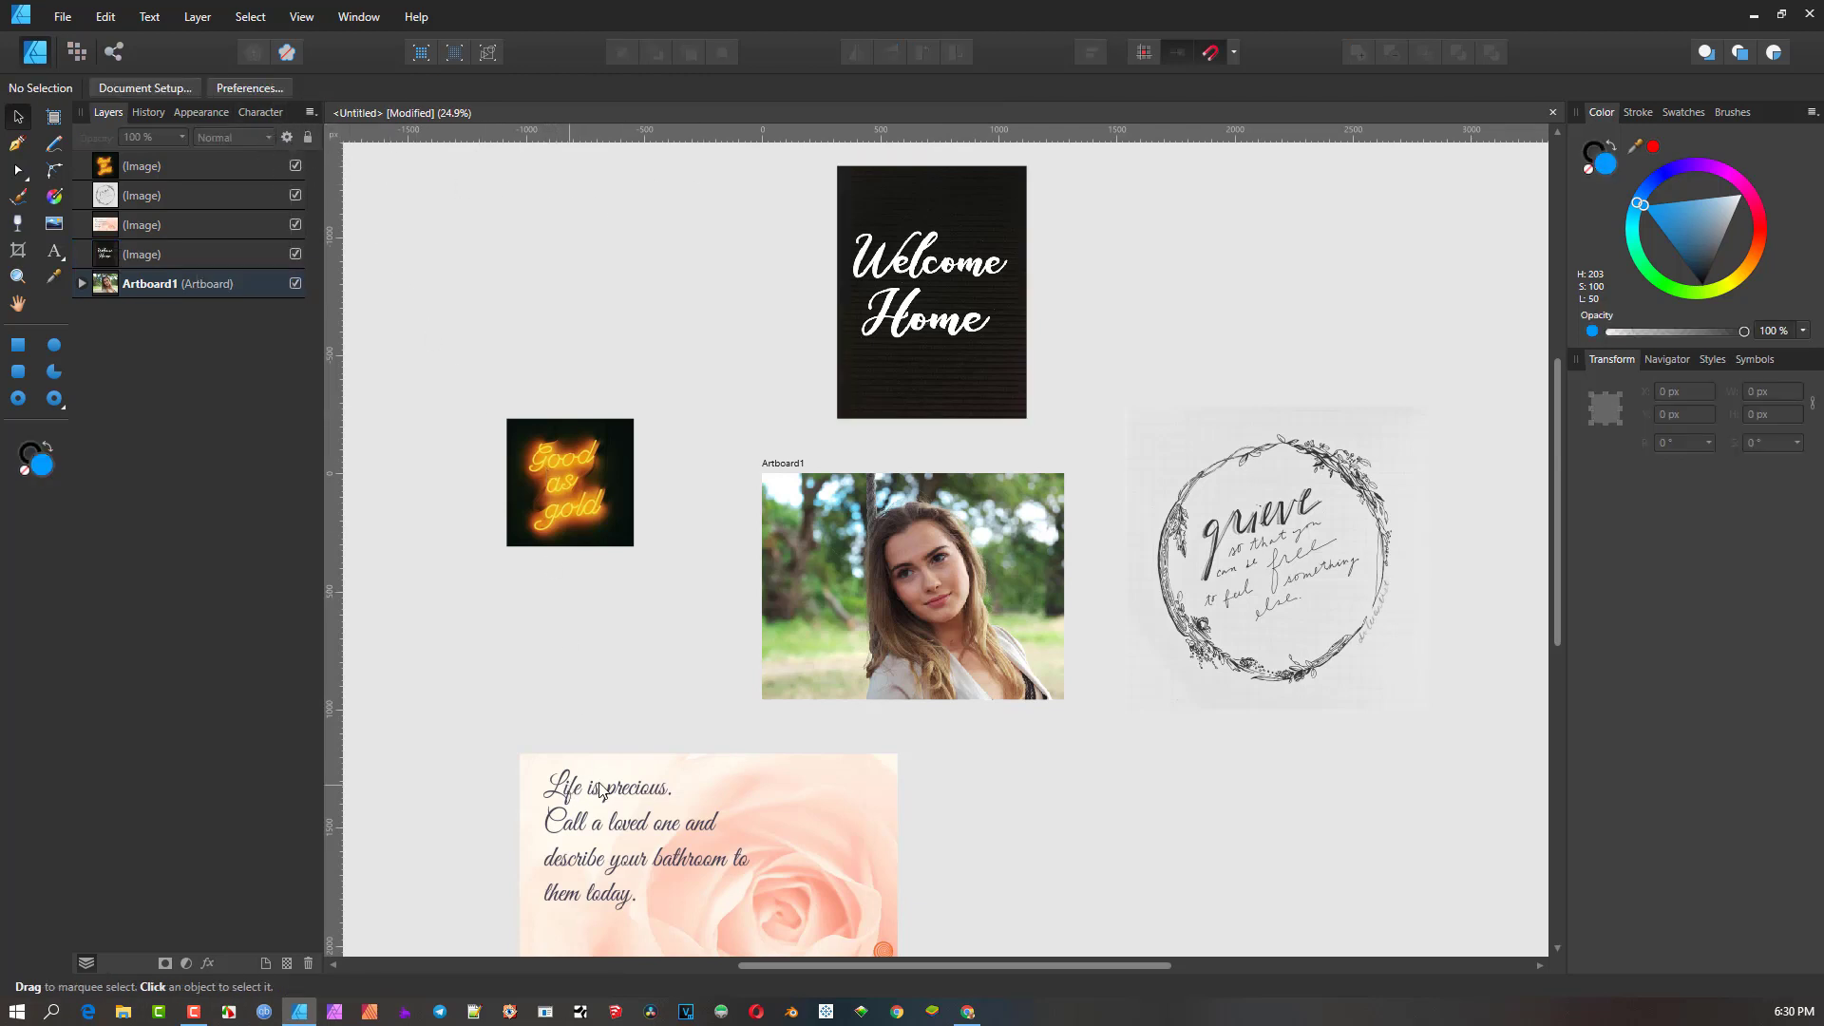
{"action": "left_click", "coordinate": [1216, 514]}
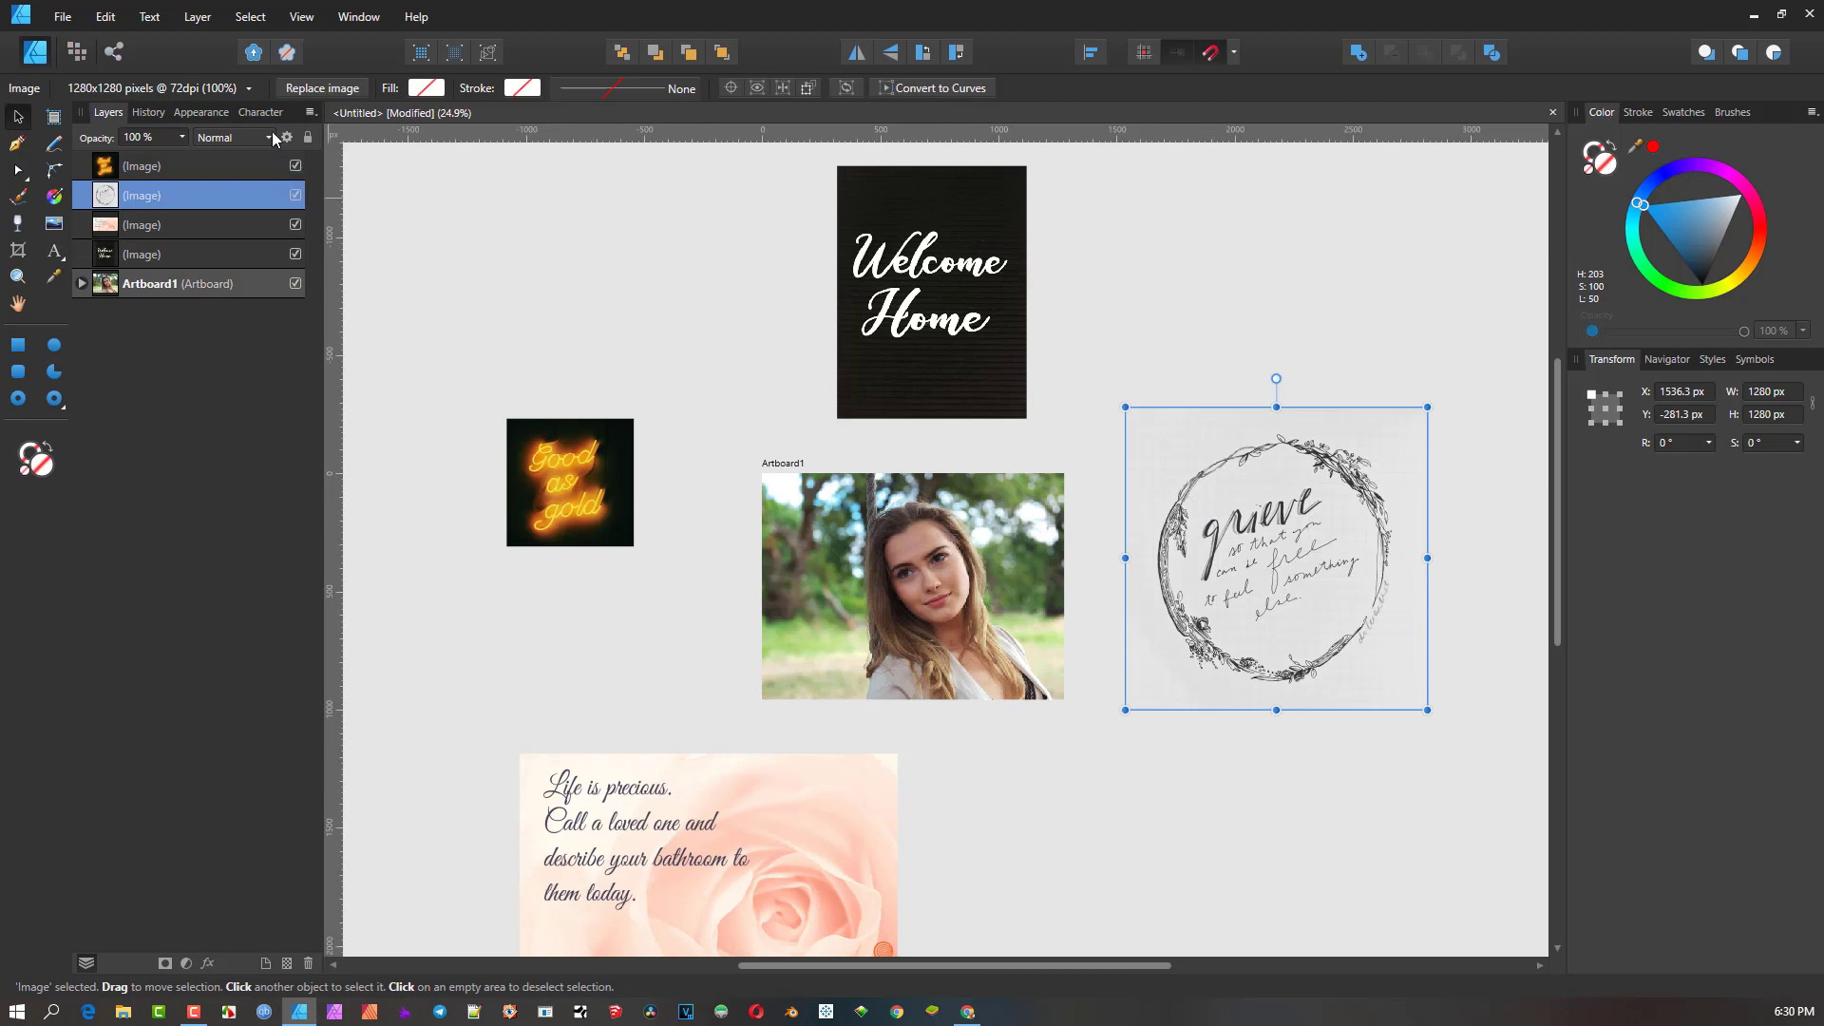
{"action": "left_click", "coordinate": [270, 133]}
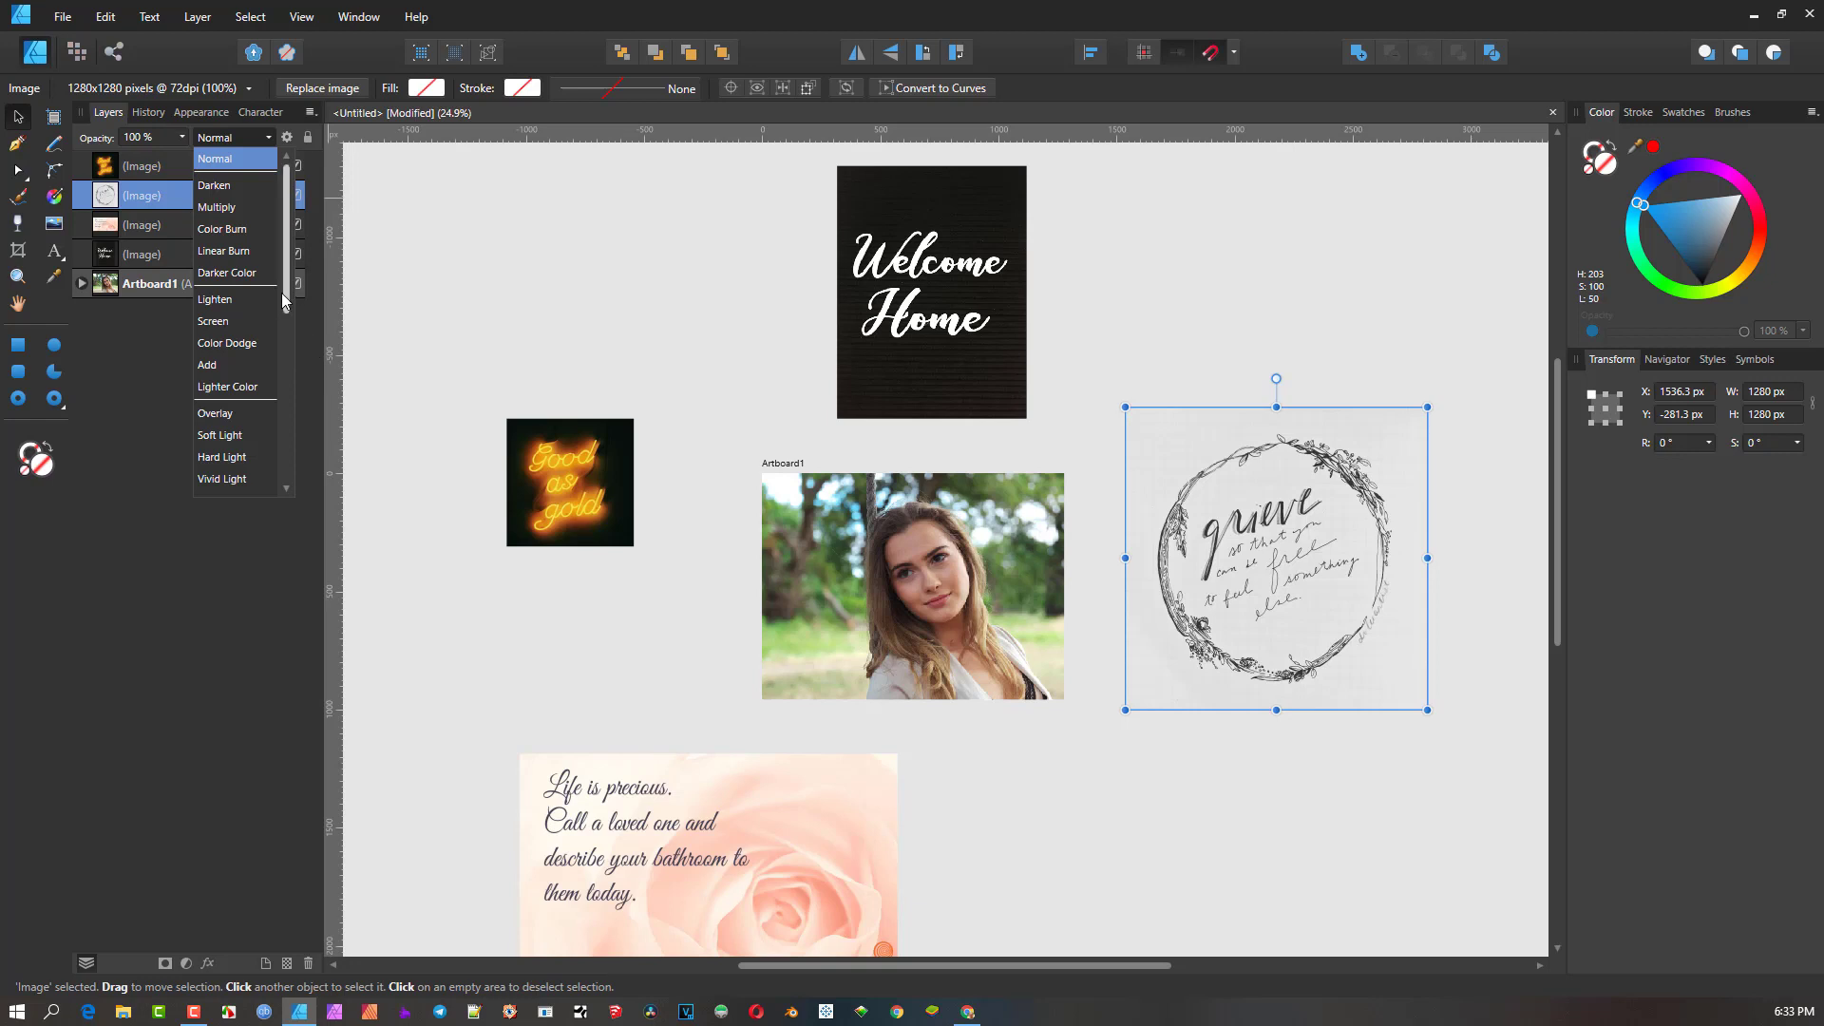
{"action": "left_click_drag", "start_coordinate": [282, 294], "coordinate": [294, 339]}
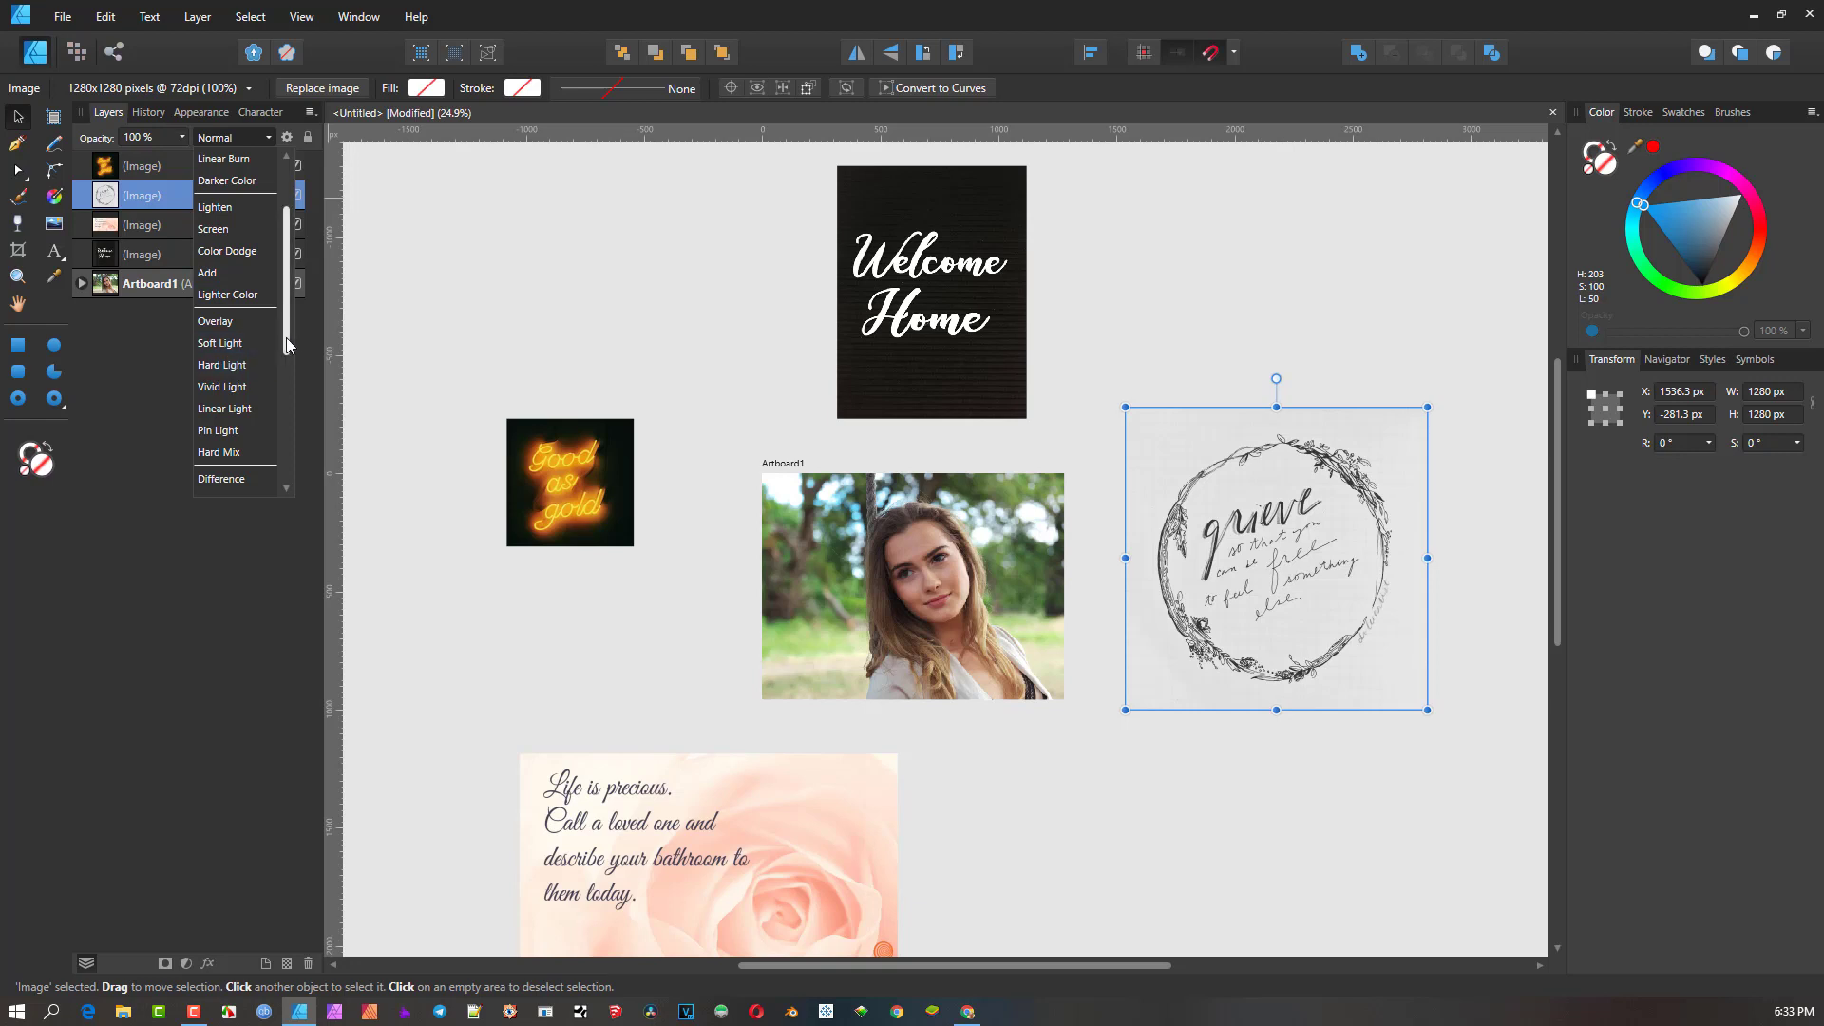
{"action": "left_click_drag", "start_coordinate": [287, 338], "coordinate": [305, 281]}
{"action": "left_click_drag", "start_coordinate": [286, 337], "coordinate": [288, 408]}
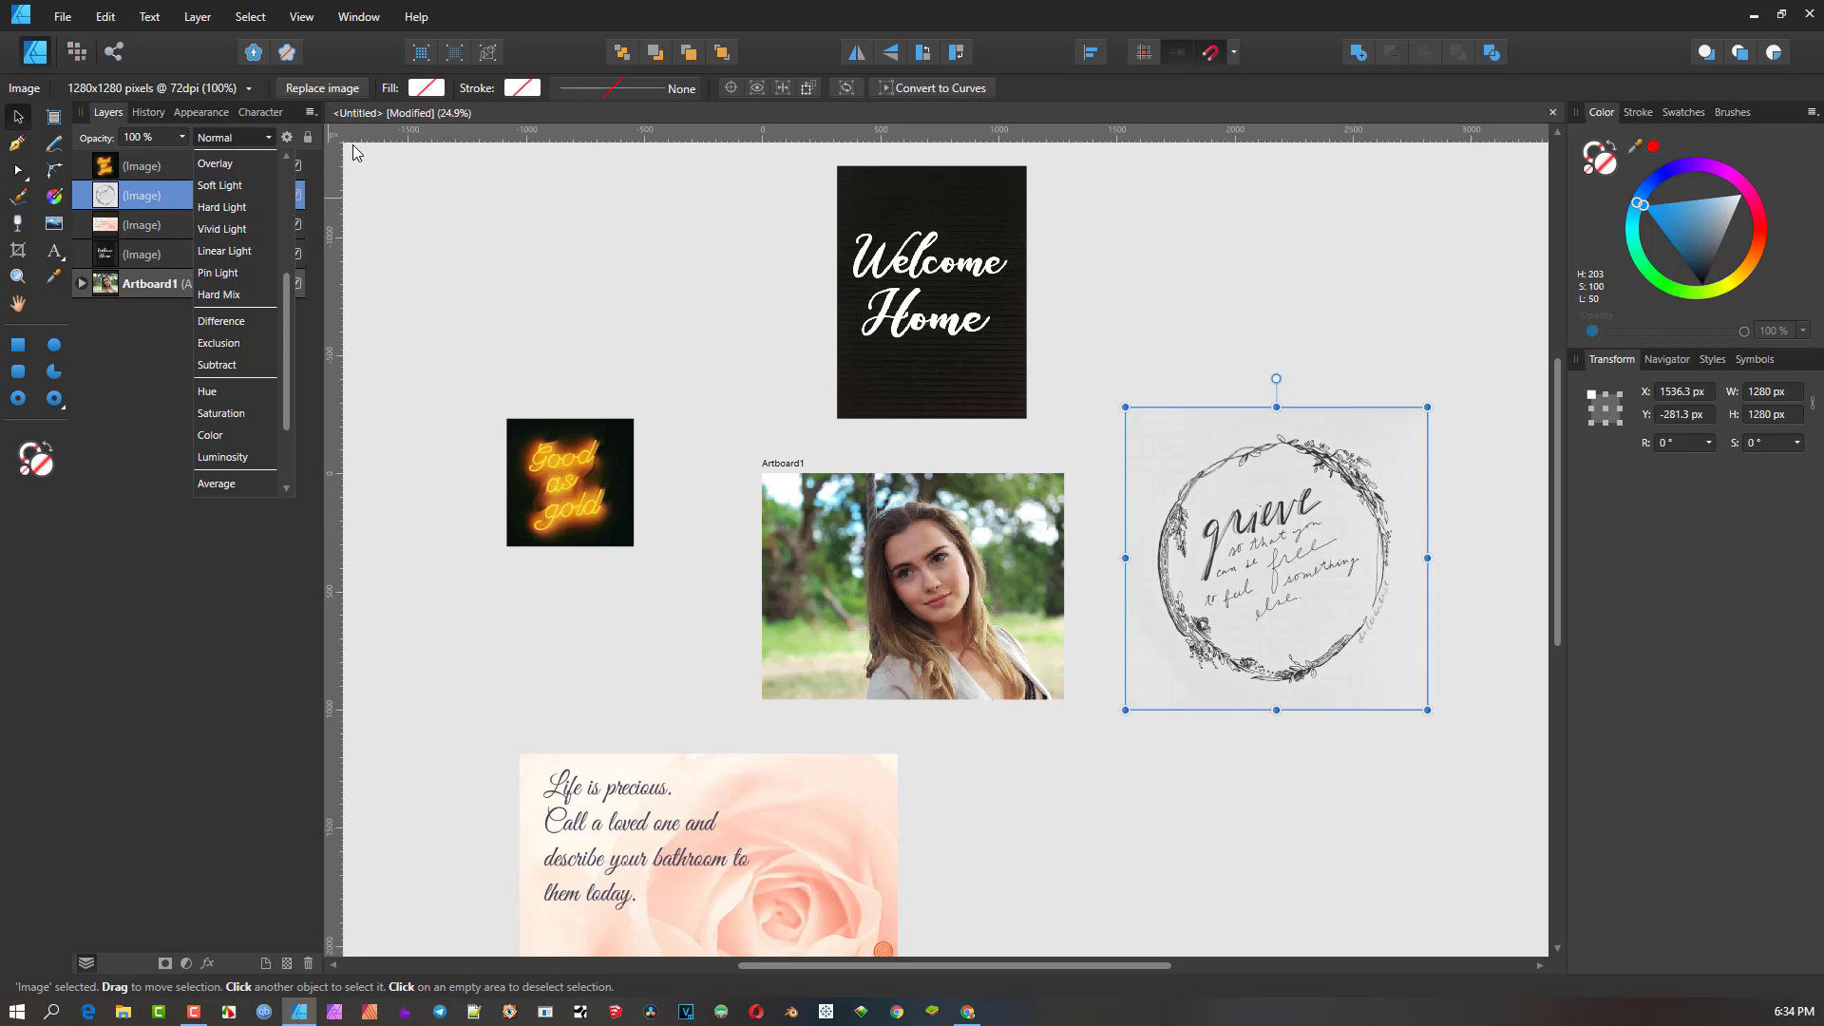
{"action": "scroll", "coordinate": [272, 346], "scroll_direction": "up", "scroll_amount": 1}
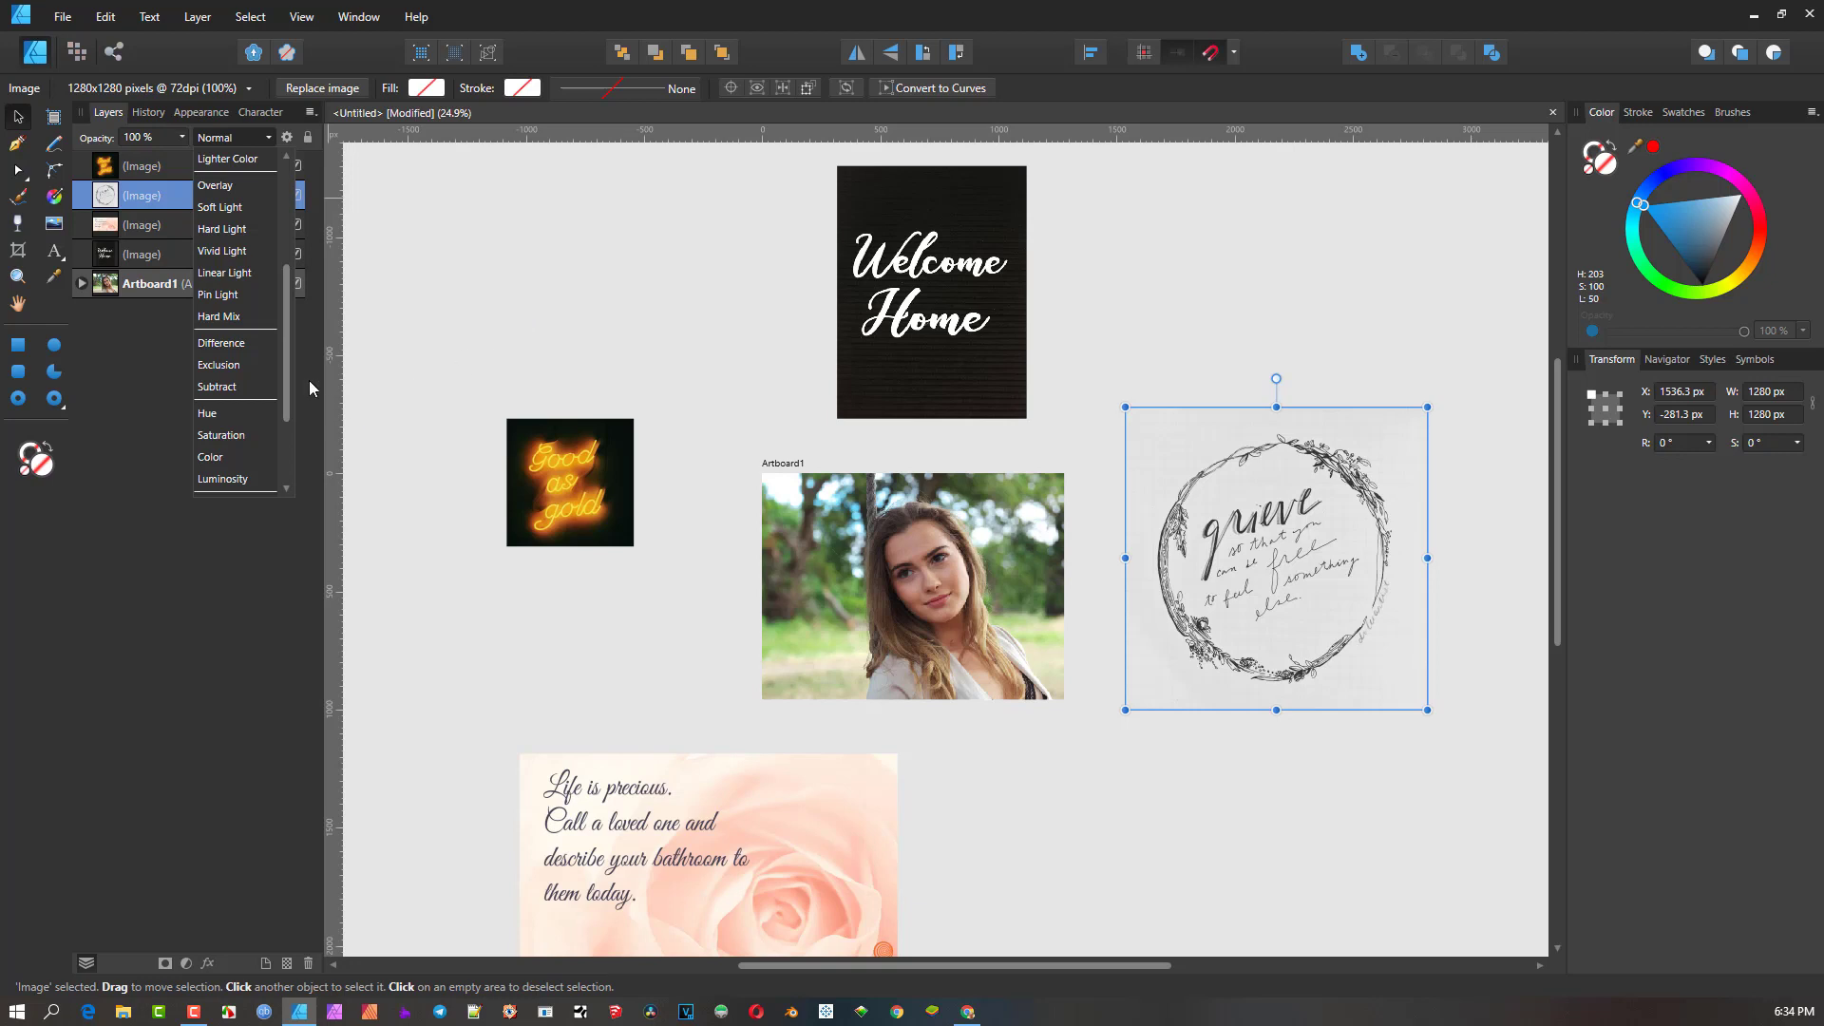
{"action": "left_click_drag", "start_coordinate": [287, 345], "coordinate": [292, 378]}
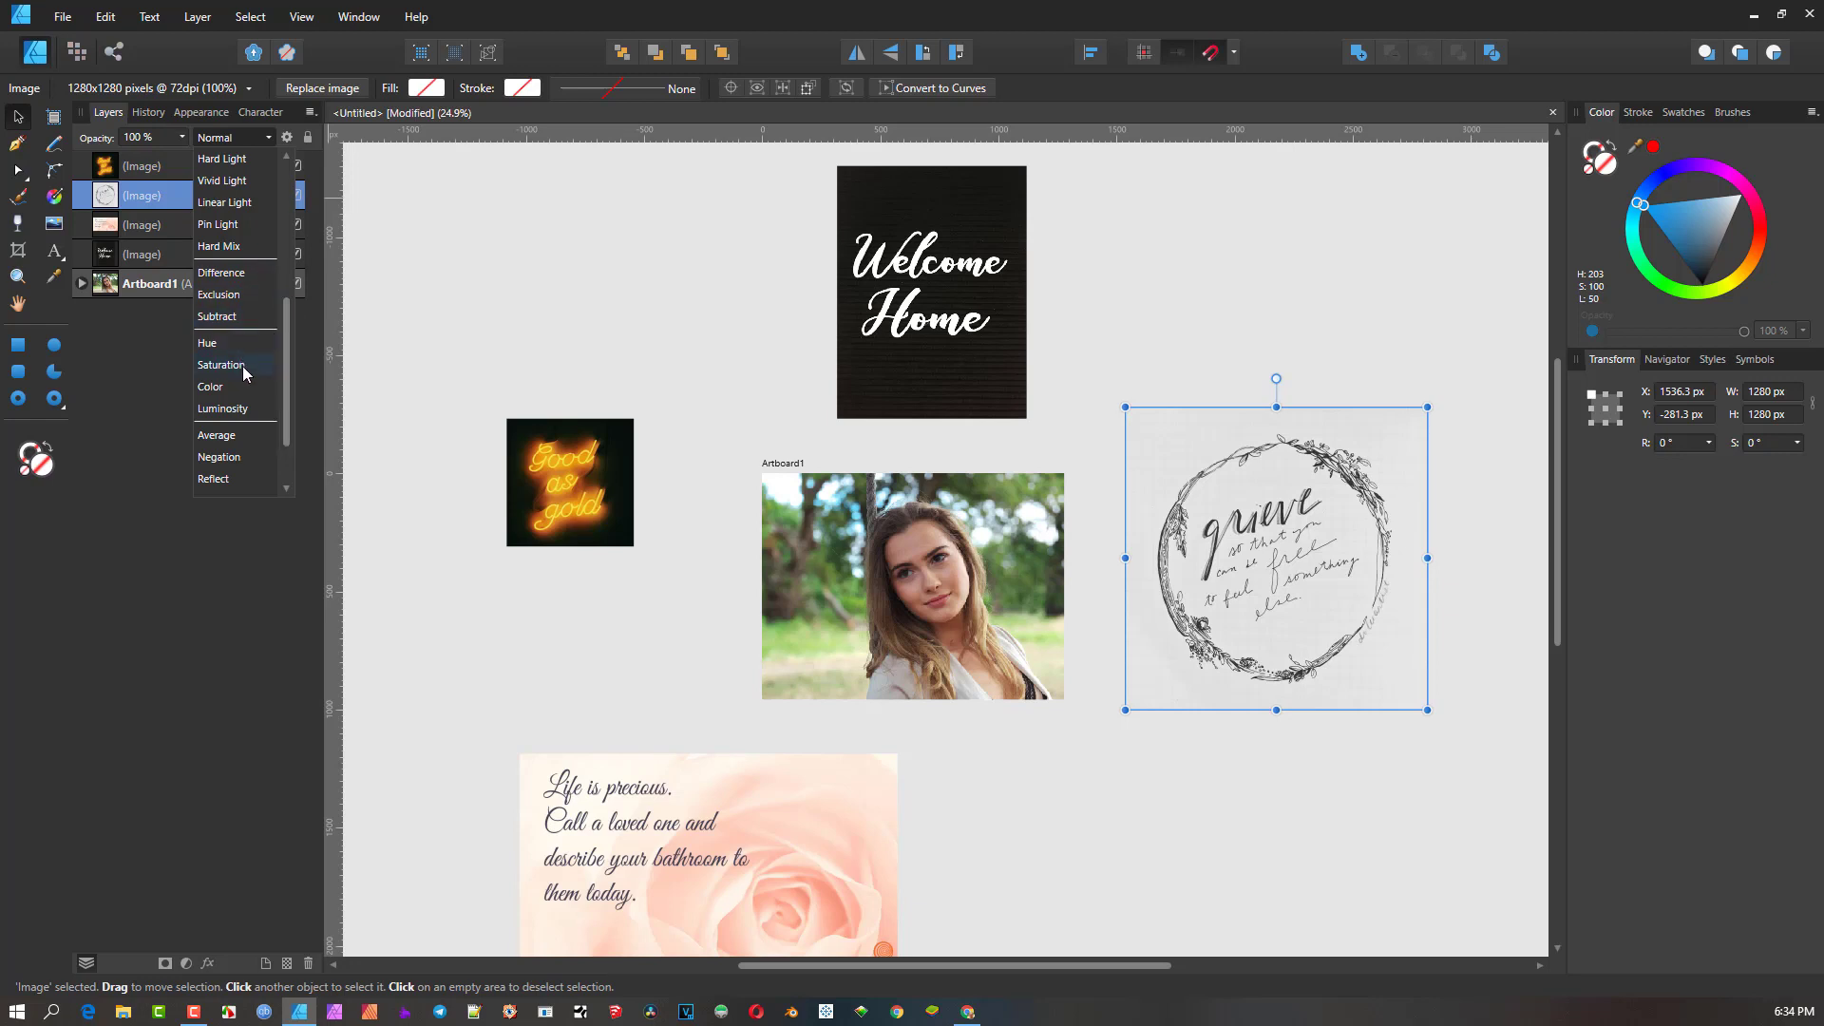
{"action": "left_click_drag", "start_coordinate": [287, 368], "coordinate": [287, 403]}
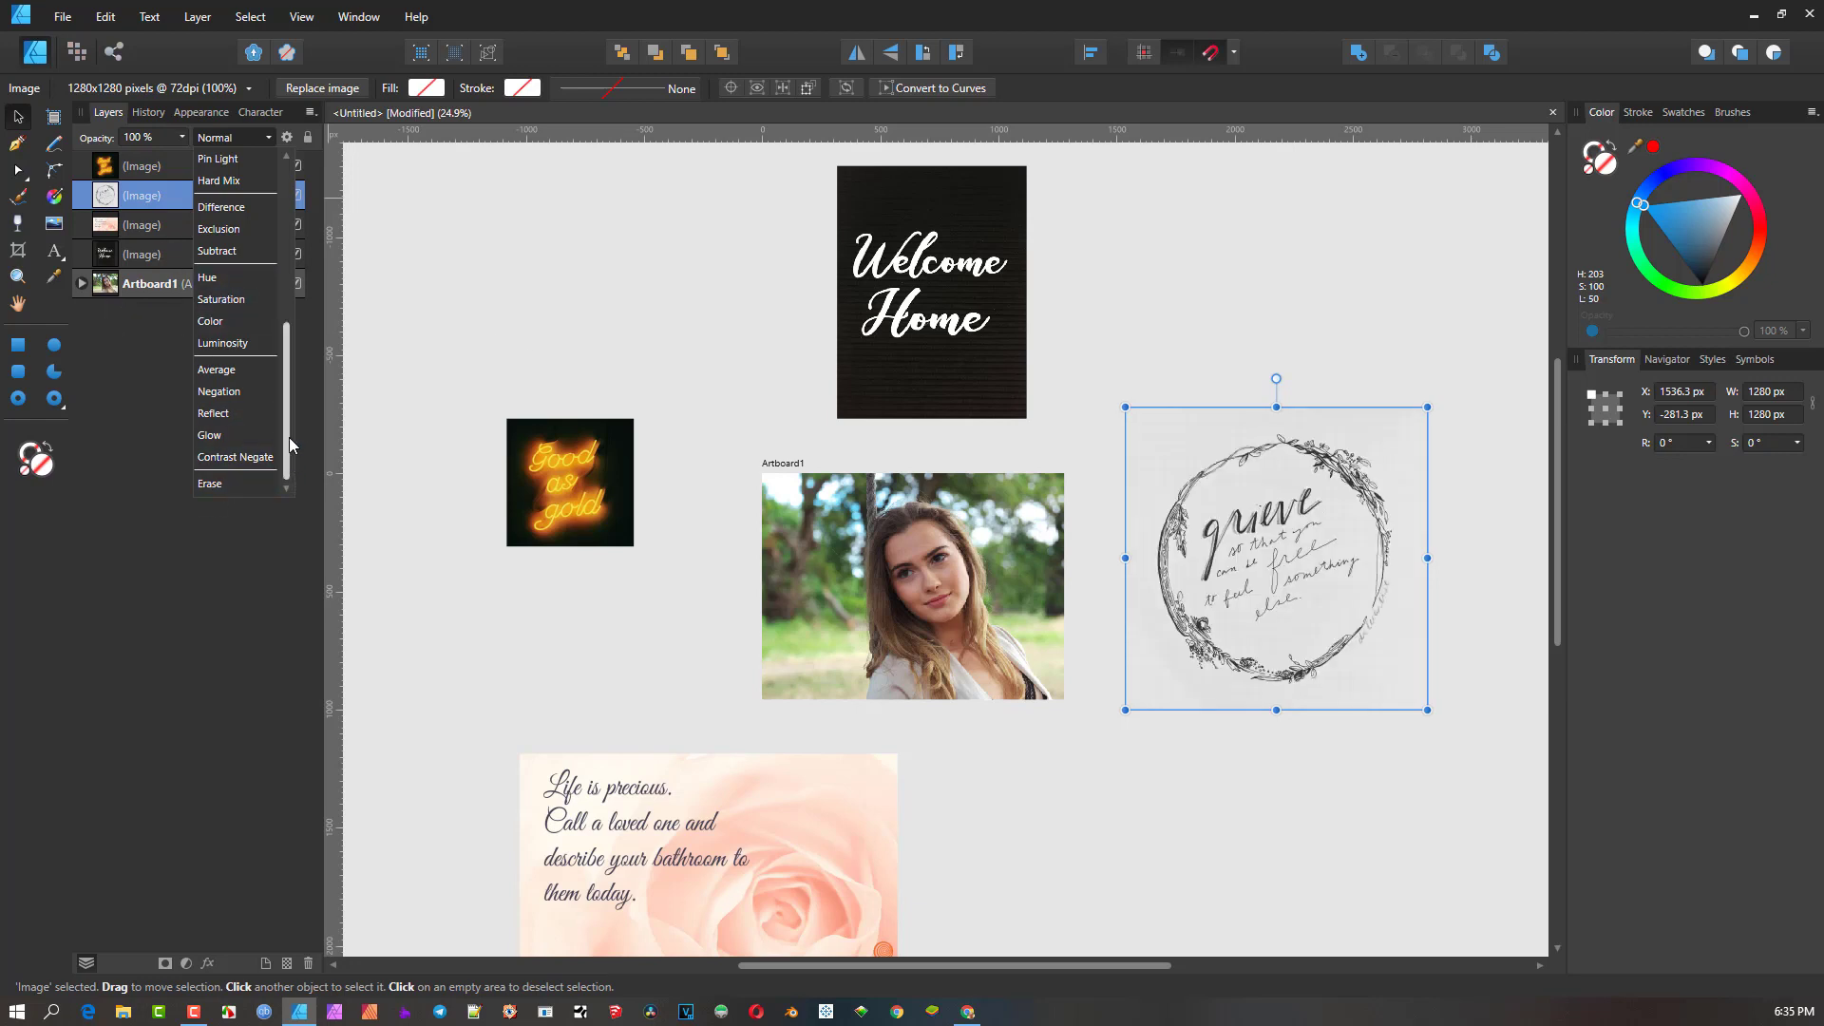
{"action": "left_click_drag", "start_coordinate": [288, 436], "coordinate": [325, 188]}
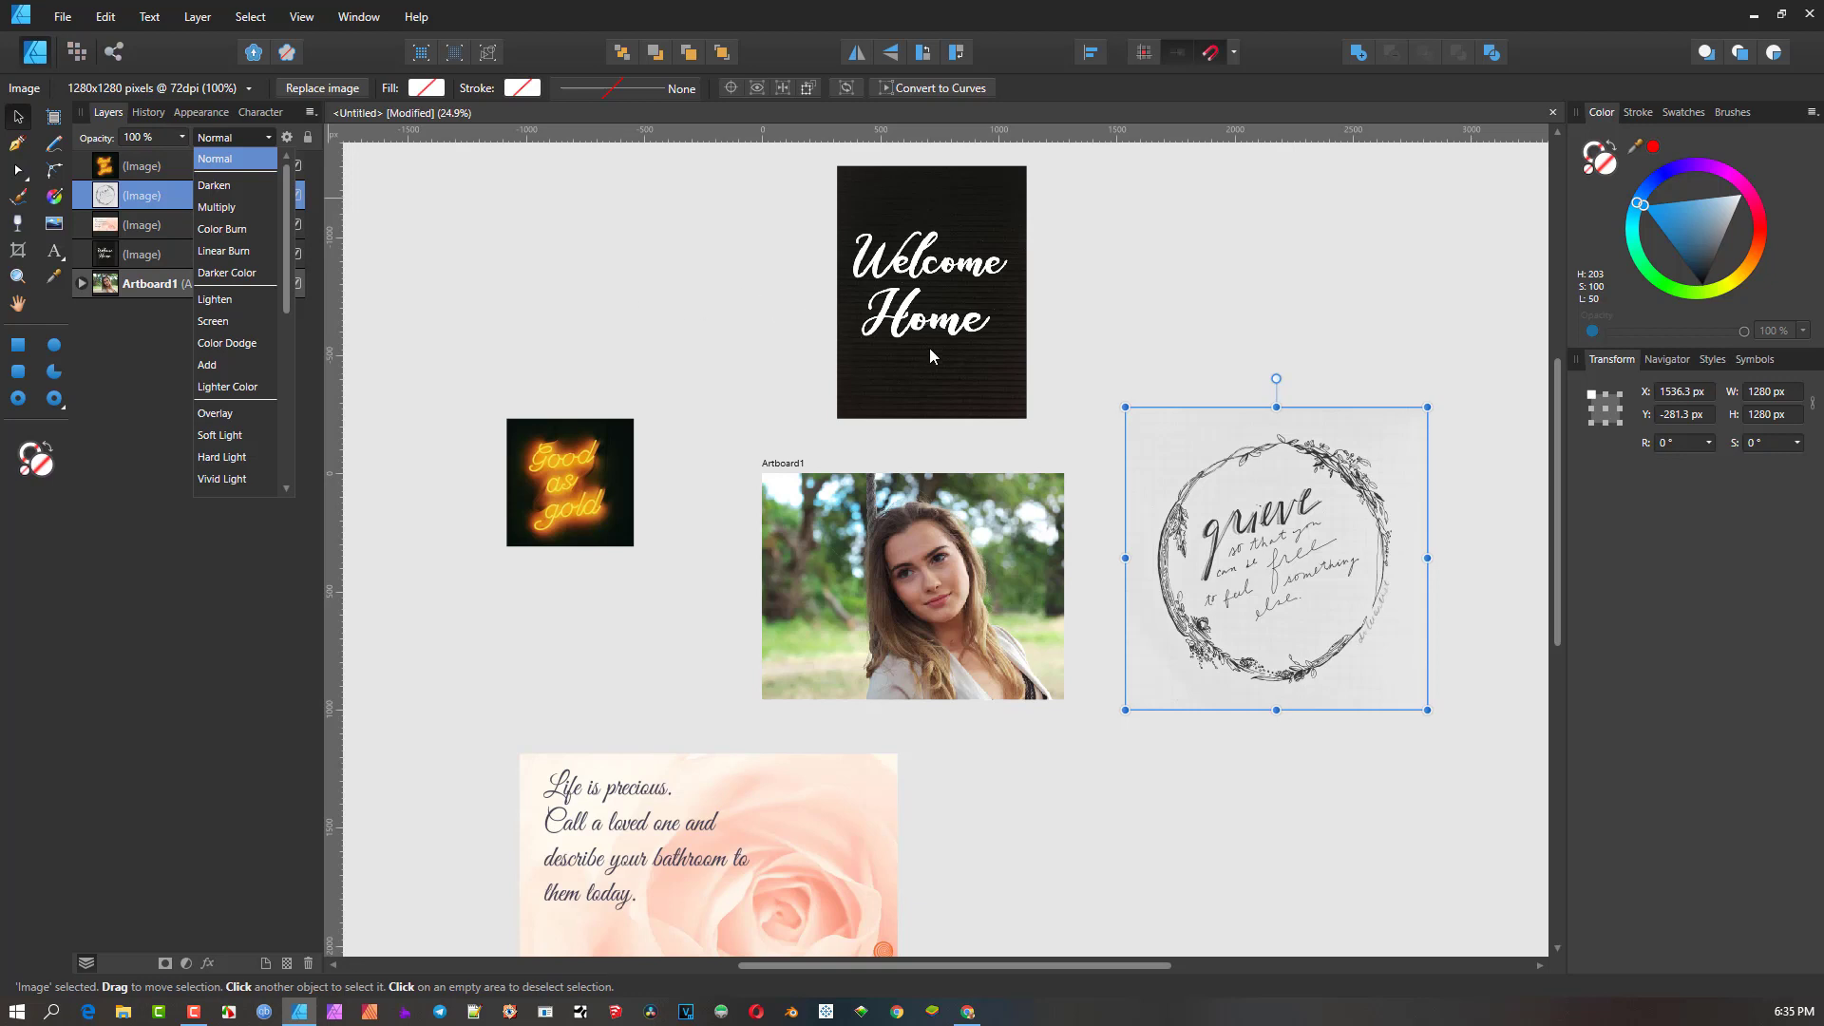
{"action": "scroll", "coordinate": [919, 333], "scroll_direction": "down", "scroll_amount": 1}
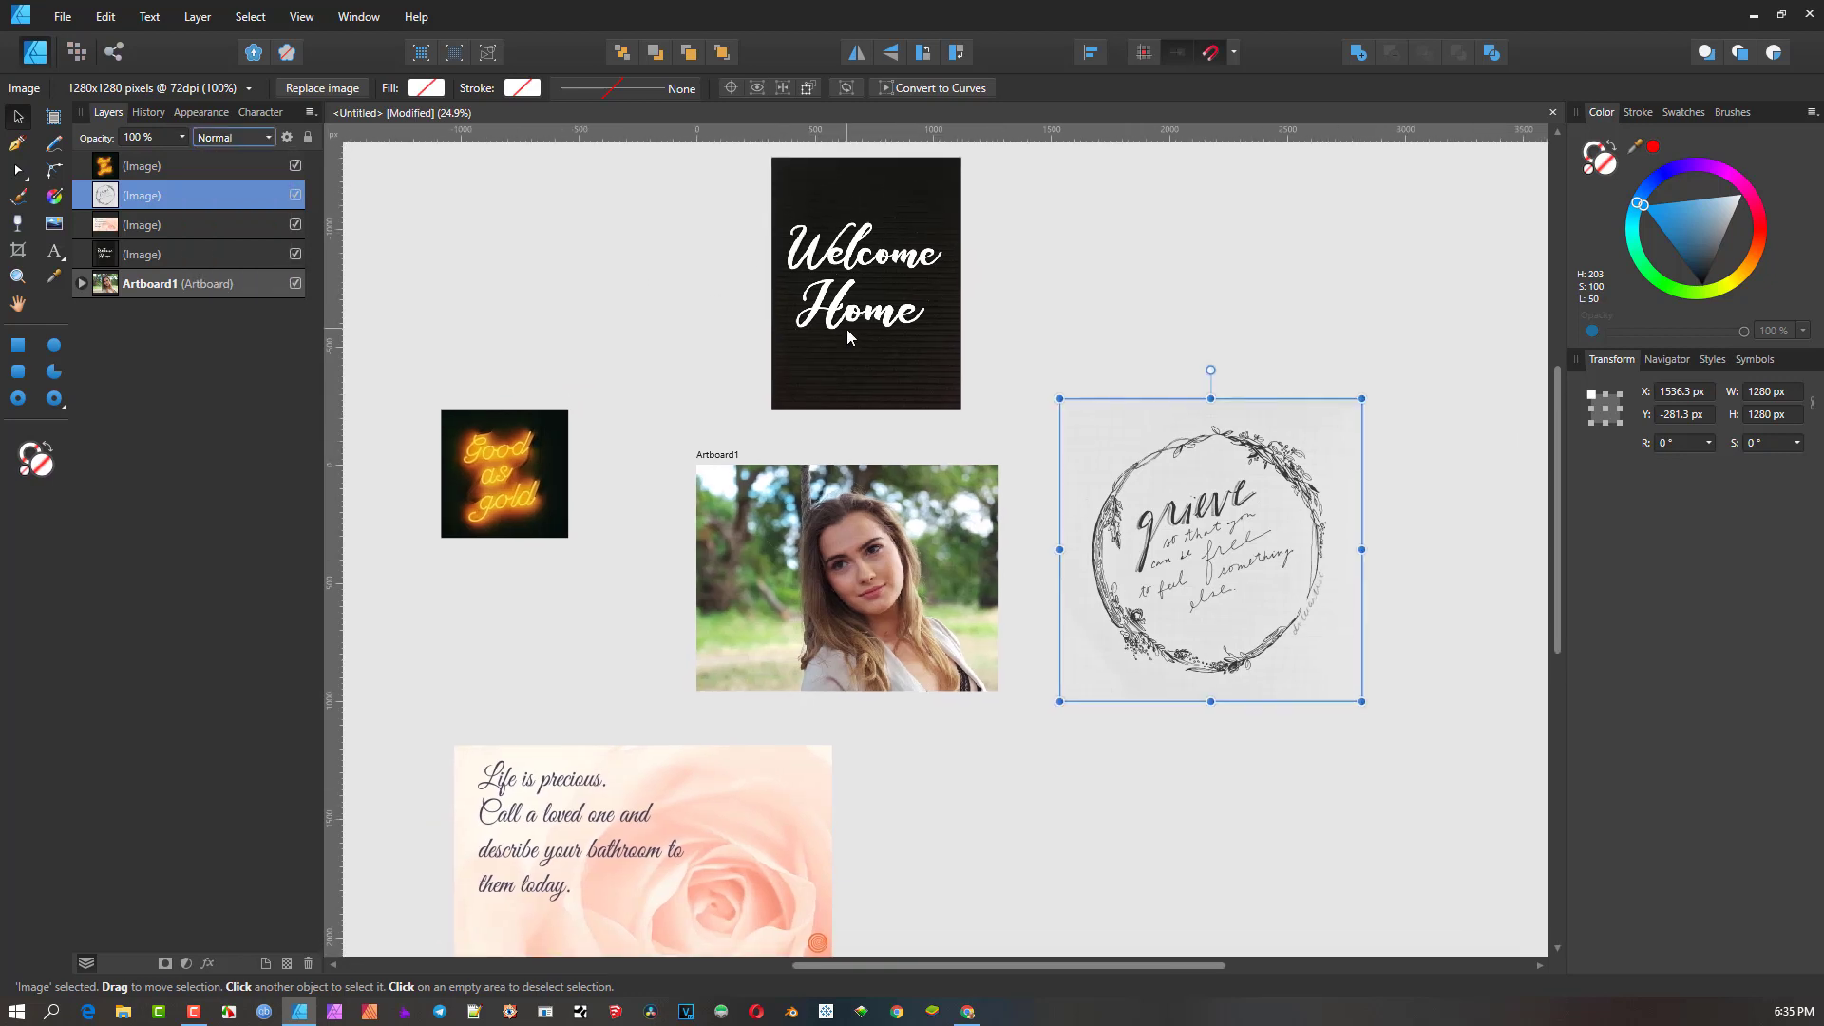
- Move the "grieve" wreath sketch onto Artboard1, over the portrait photo
{"action": "left_click_drag", "start_coordinate": [846, 328], "coordinate": [817, 330]}
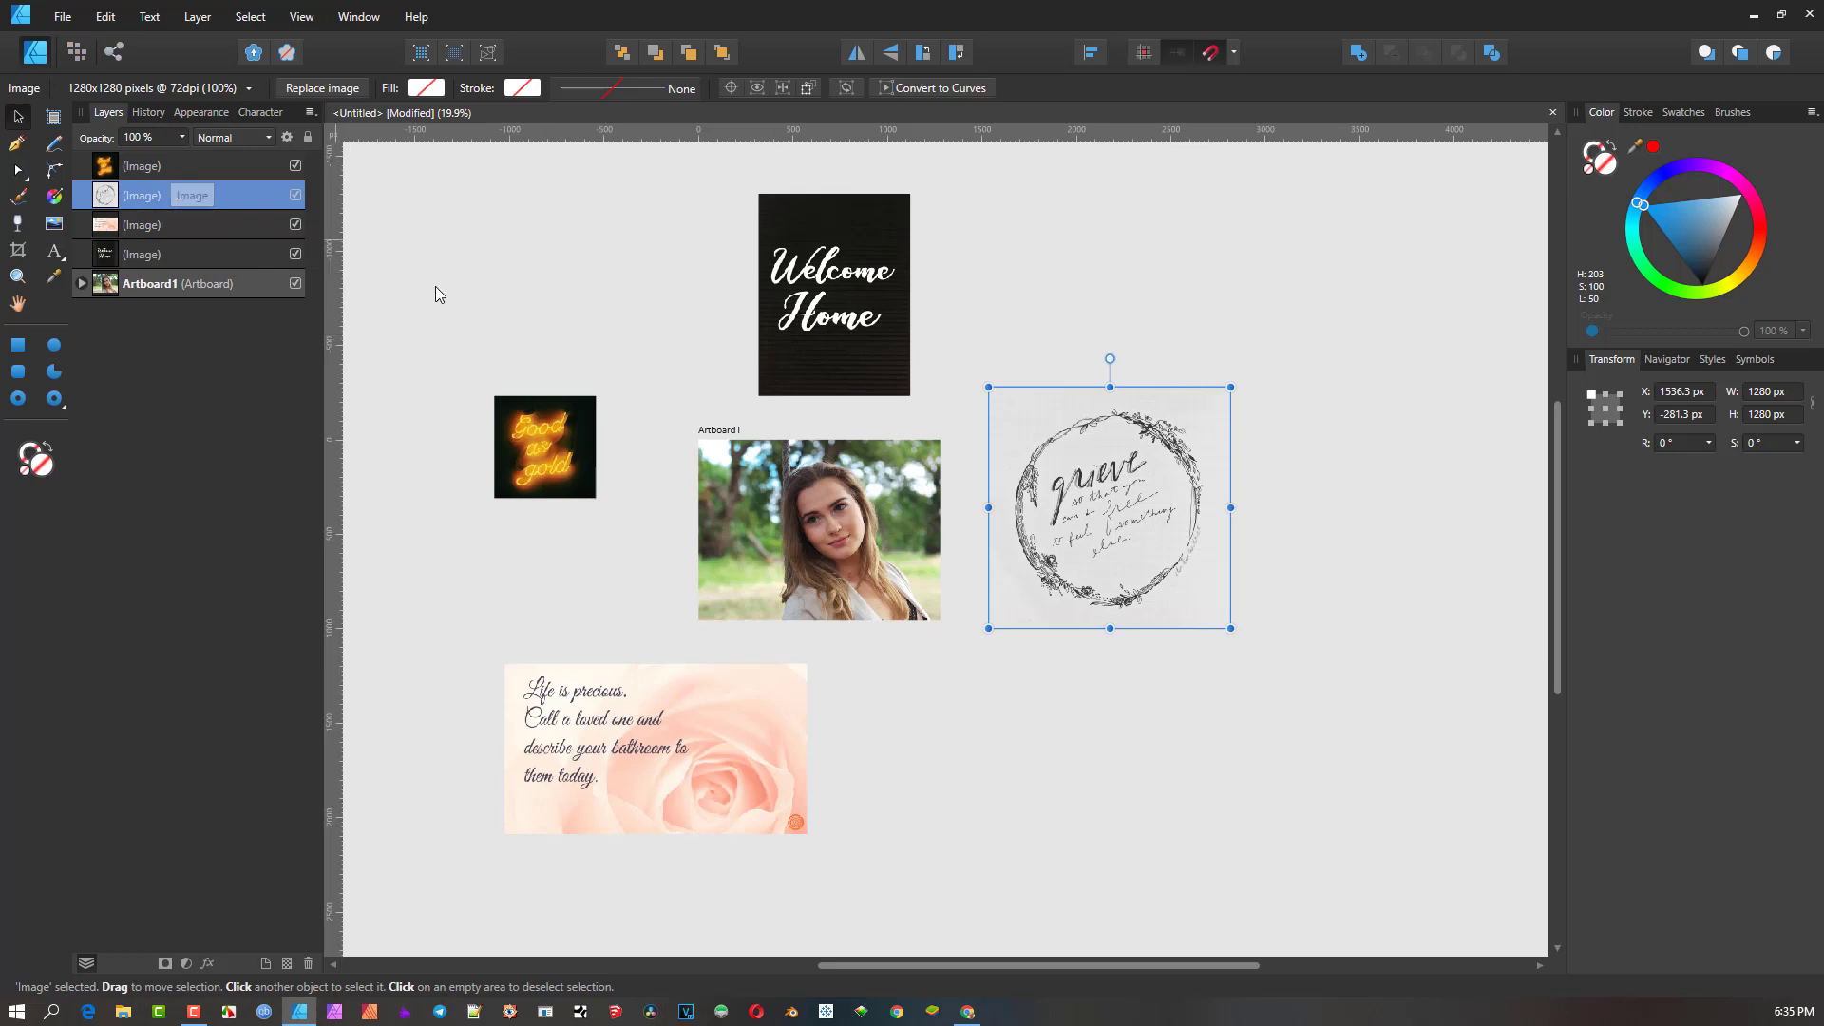
{"action": "left_click_drag", "start_coordinate": [1117, 479], "coordinate": [832, 523]}
{"action": "scroll", "coordinate": [834, 522], "scroll_direction": "up", "scroll_amount": 3}
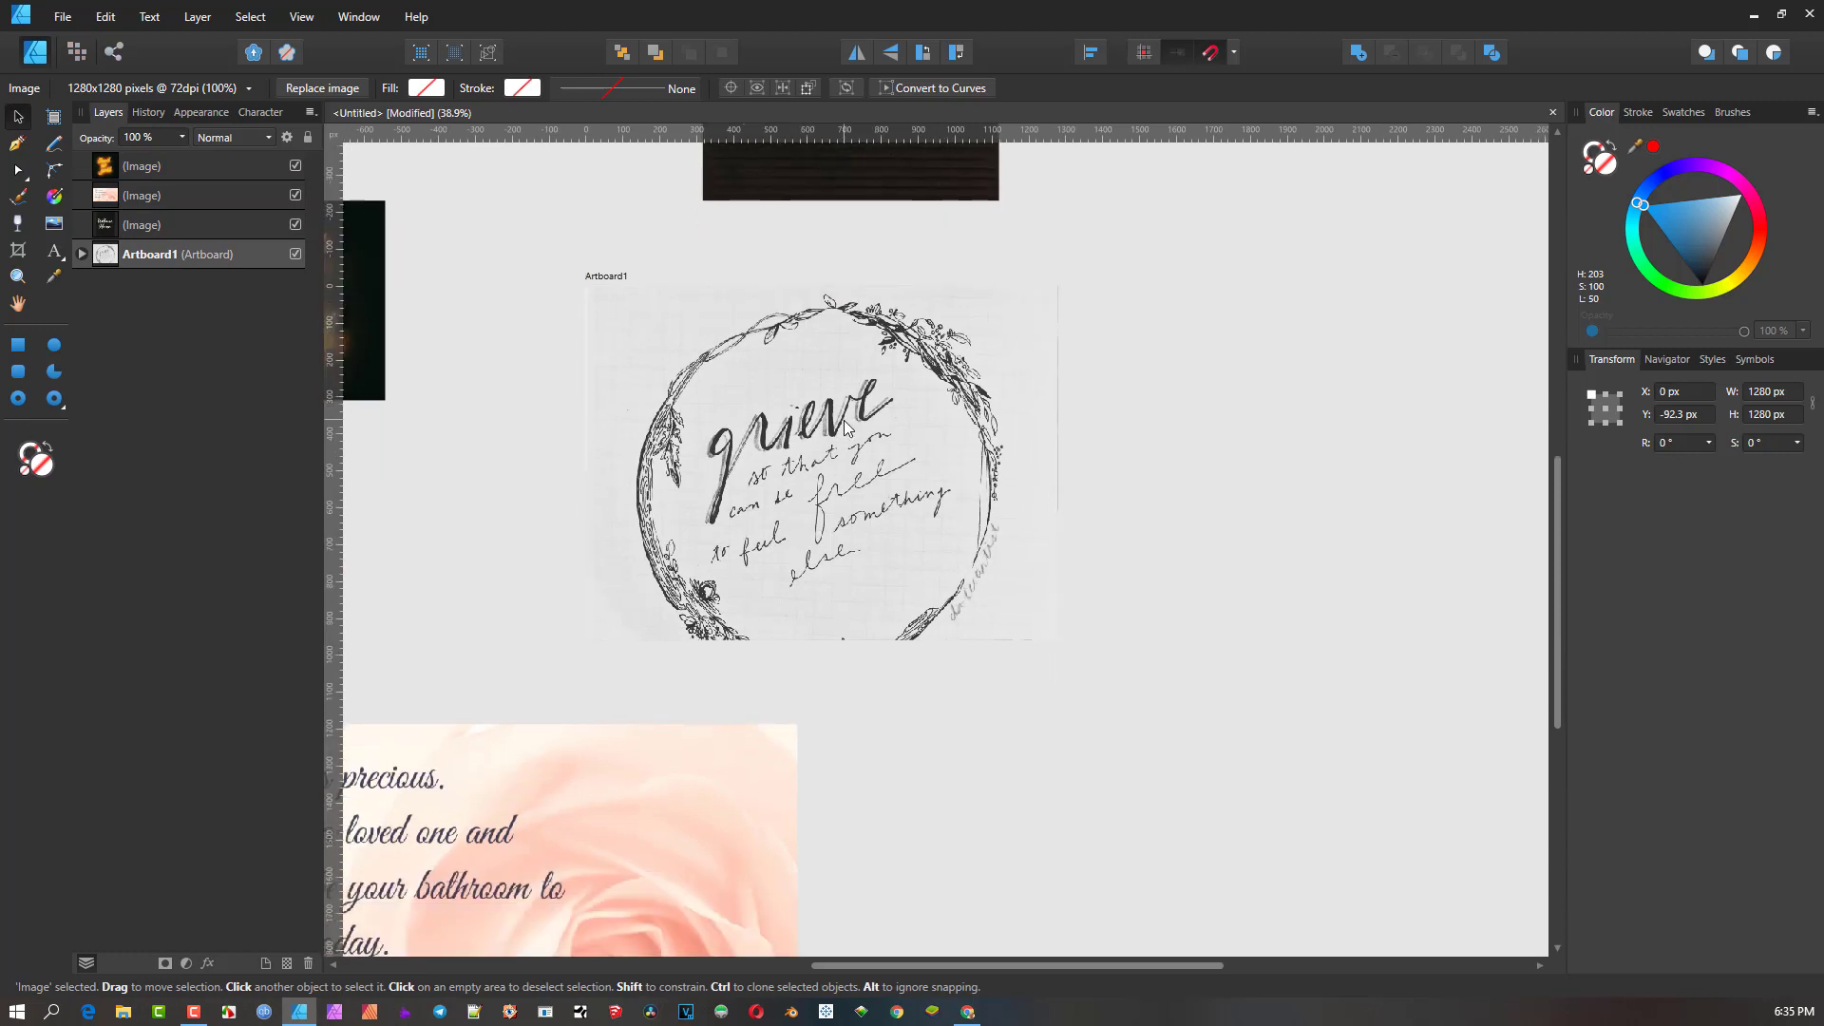
- Scale the "grieve" sketch down to about 1008 px square and centre it on Artboard1
{"action": "left_click", "coordinate": [82, 256]}
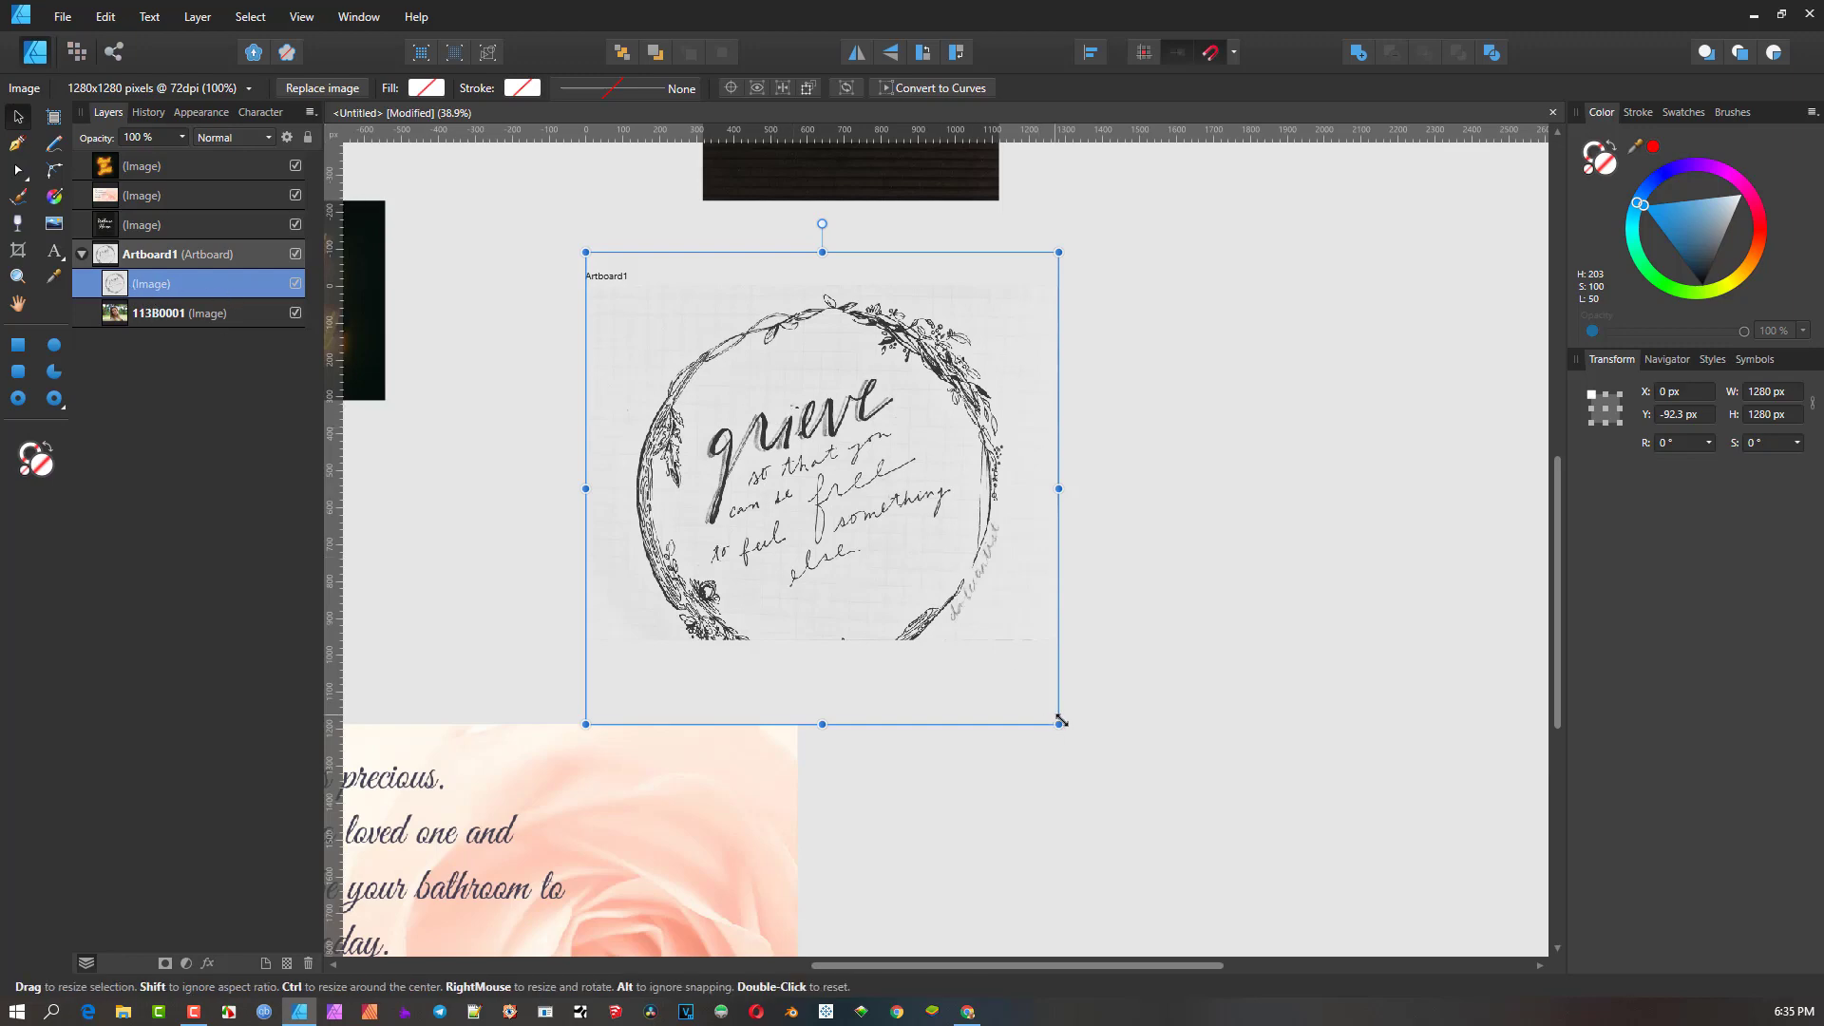
{"action": "left_click_drag", "start_coordinate": [1060, 725], "coordinate": [942, 622]}
{"action": "left_click_drag", "start_coordinate": [818, 503], "coordinate": [870, 530]}
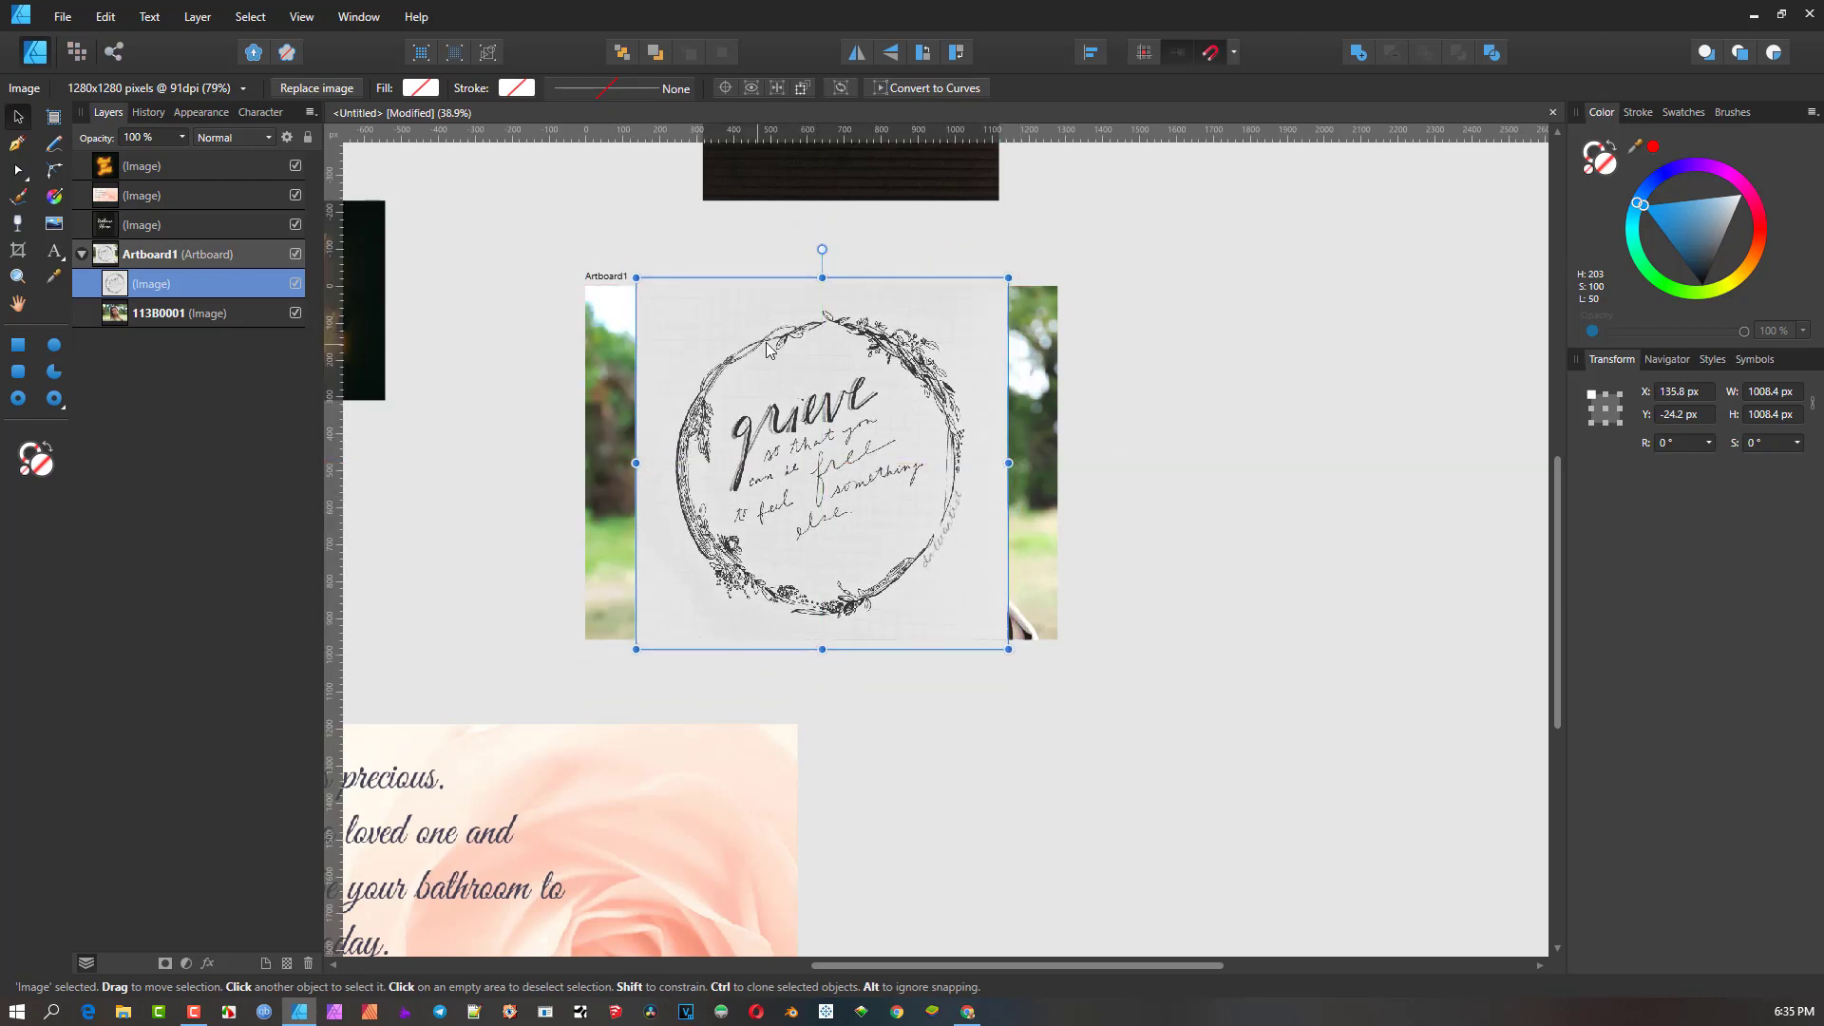
{"action": "scroll", "coordinate": [760, 376], "scroll_direction": "up", "scroll_amount": 1}
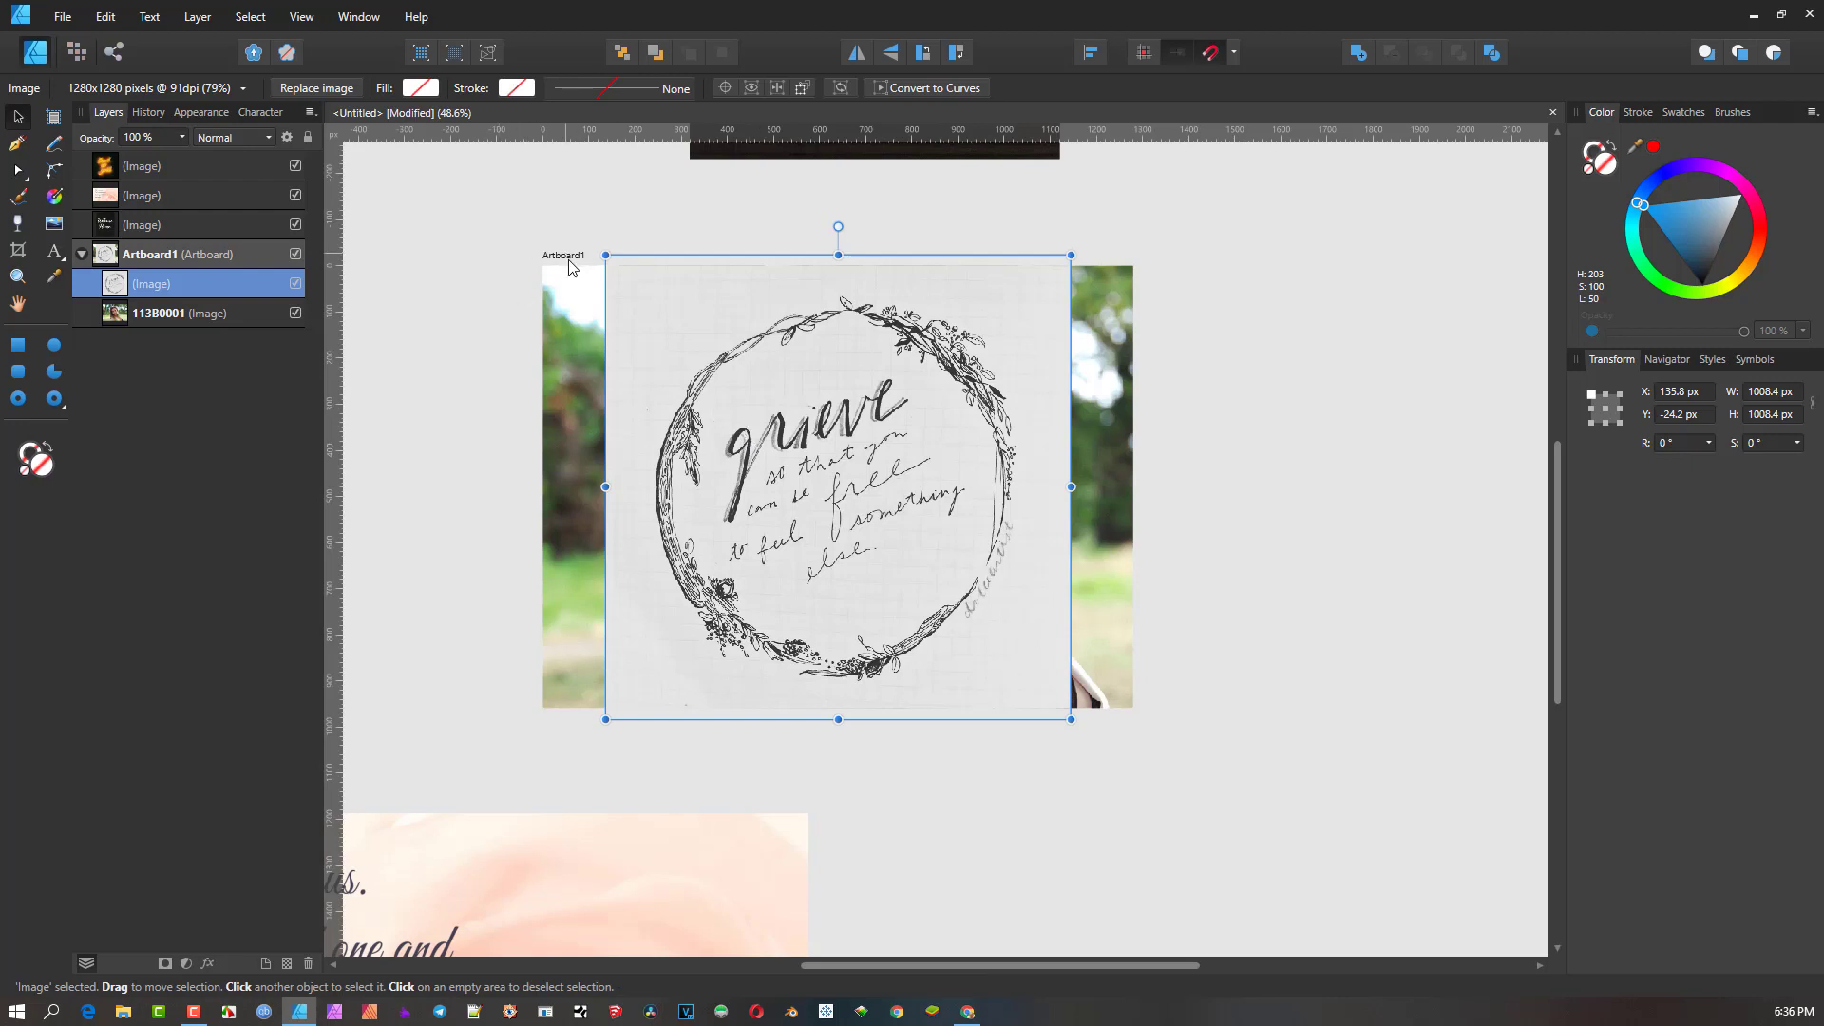
- Set the "grieve" sketch layer's blend mode to Darken so it merges with the portrait beneath
{"action": "left_click", "coordinate": [270, 138]}
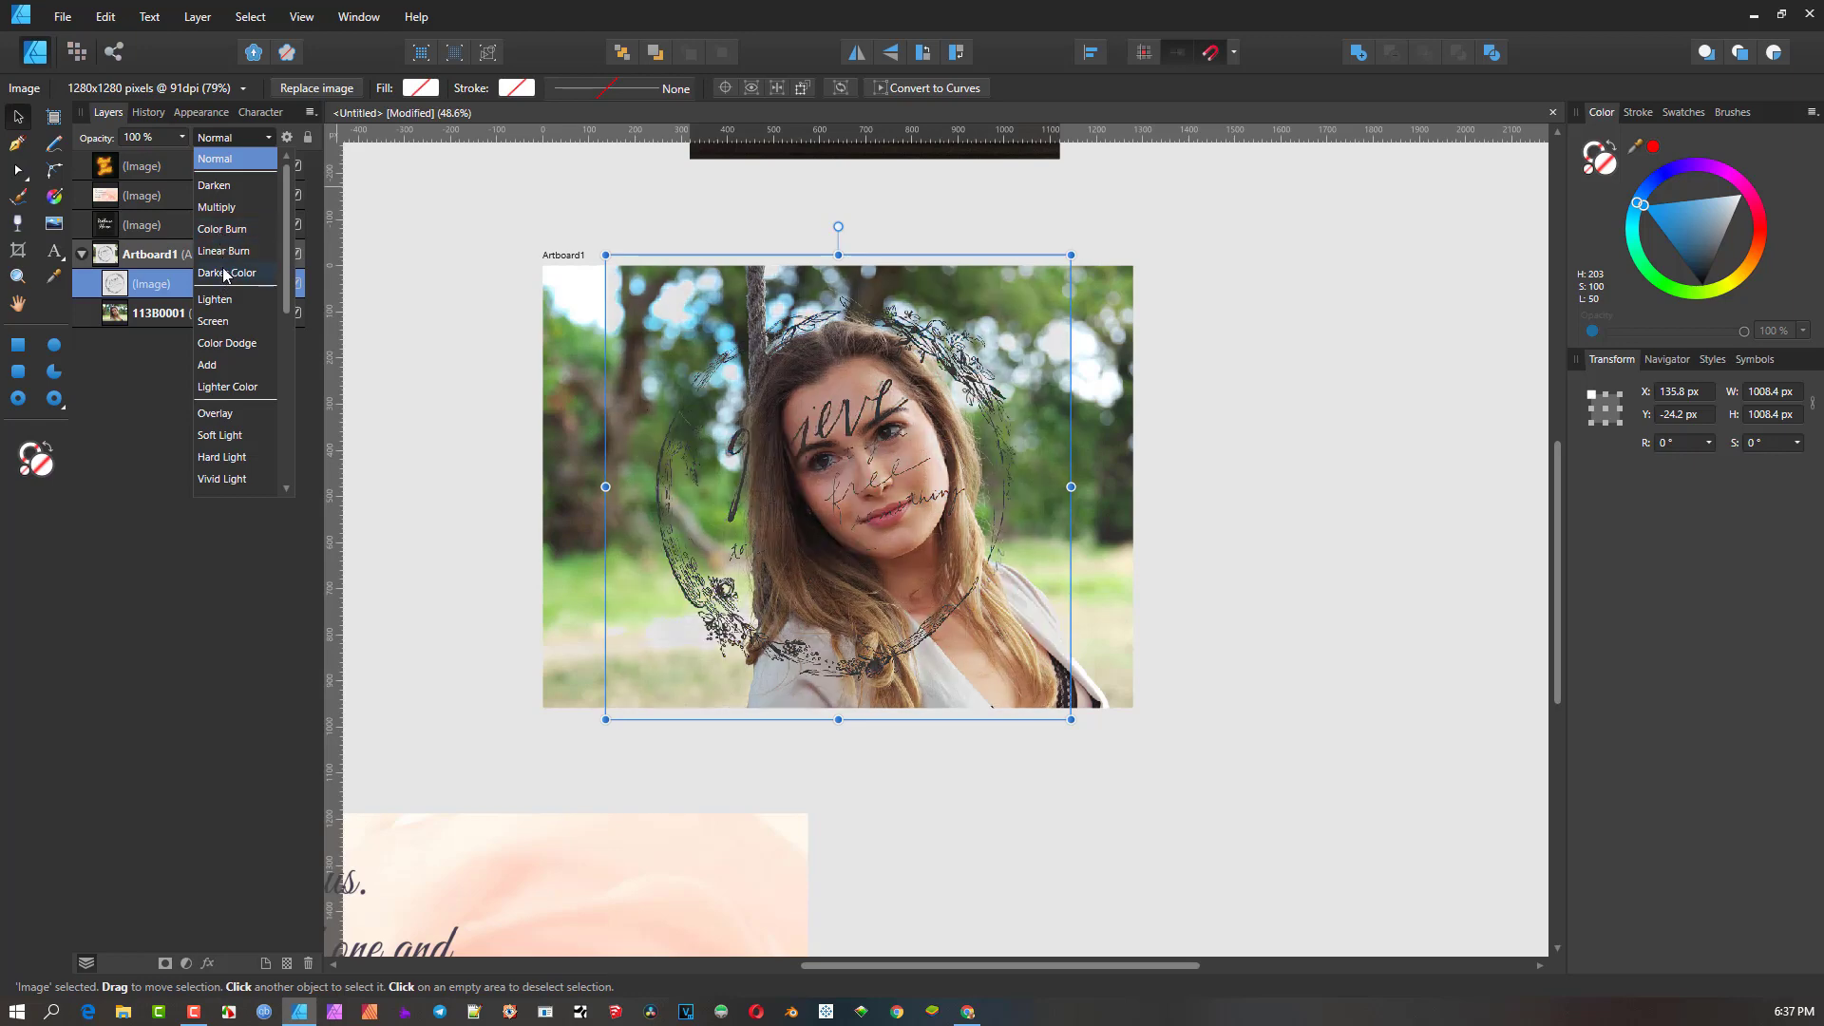
{"action": "left_click", "coordinate": [231, 187]}
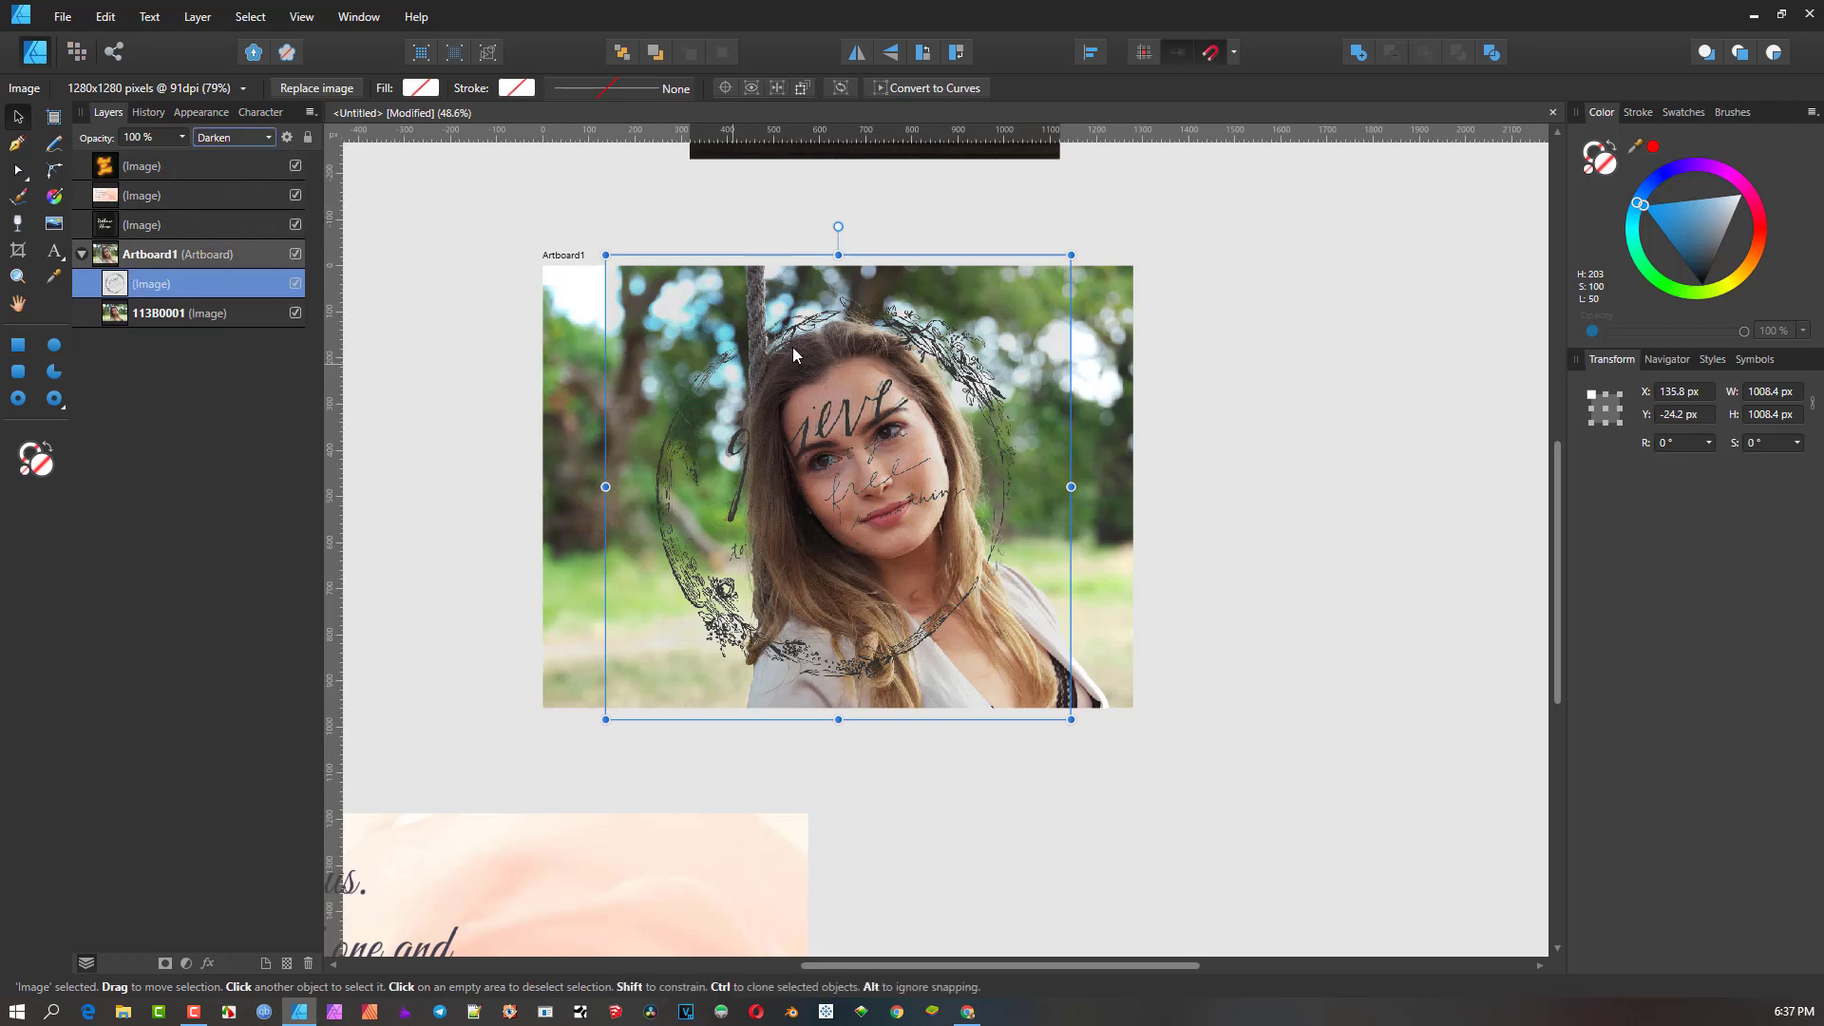
{"action": "scroll", "coordinate": [942, 503], "scroll_direction": "up", "scroll_amount": 2}
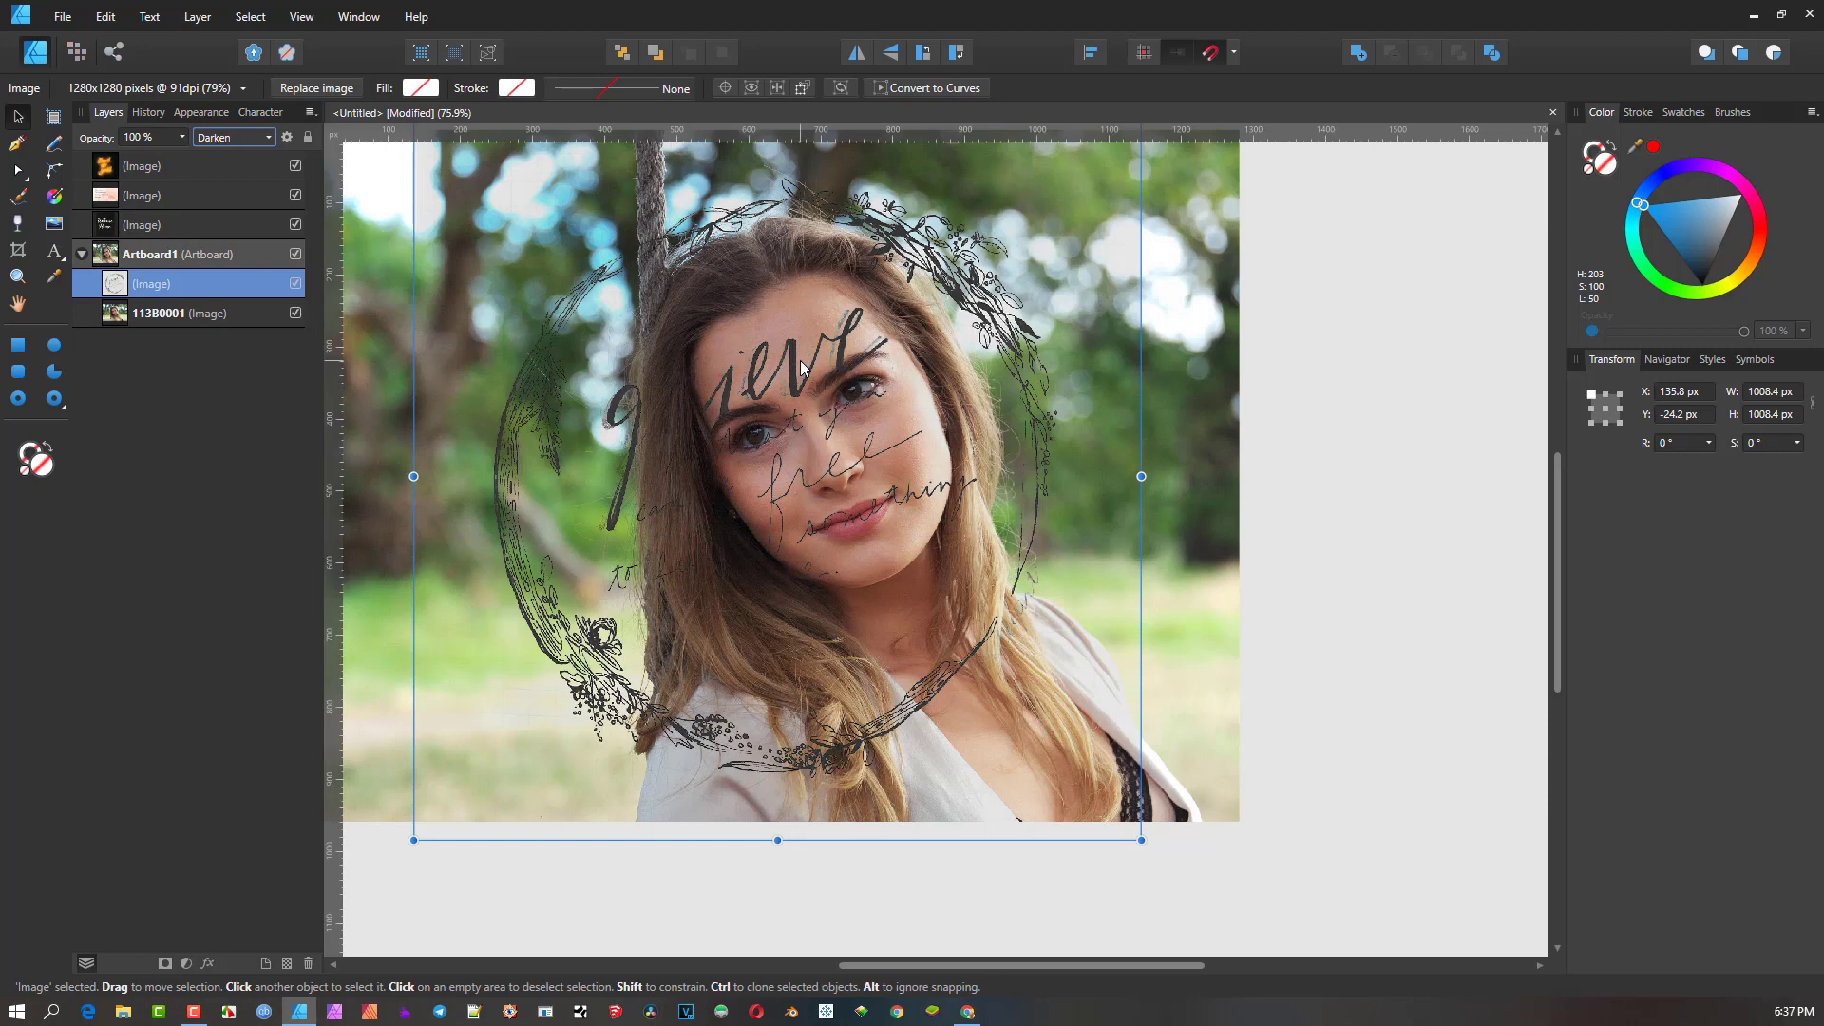
{"action": "scroll", "coordinate": [839, 328], "scroll_direction": "down", "scroll_amount": 1}
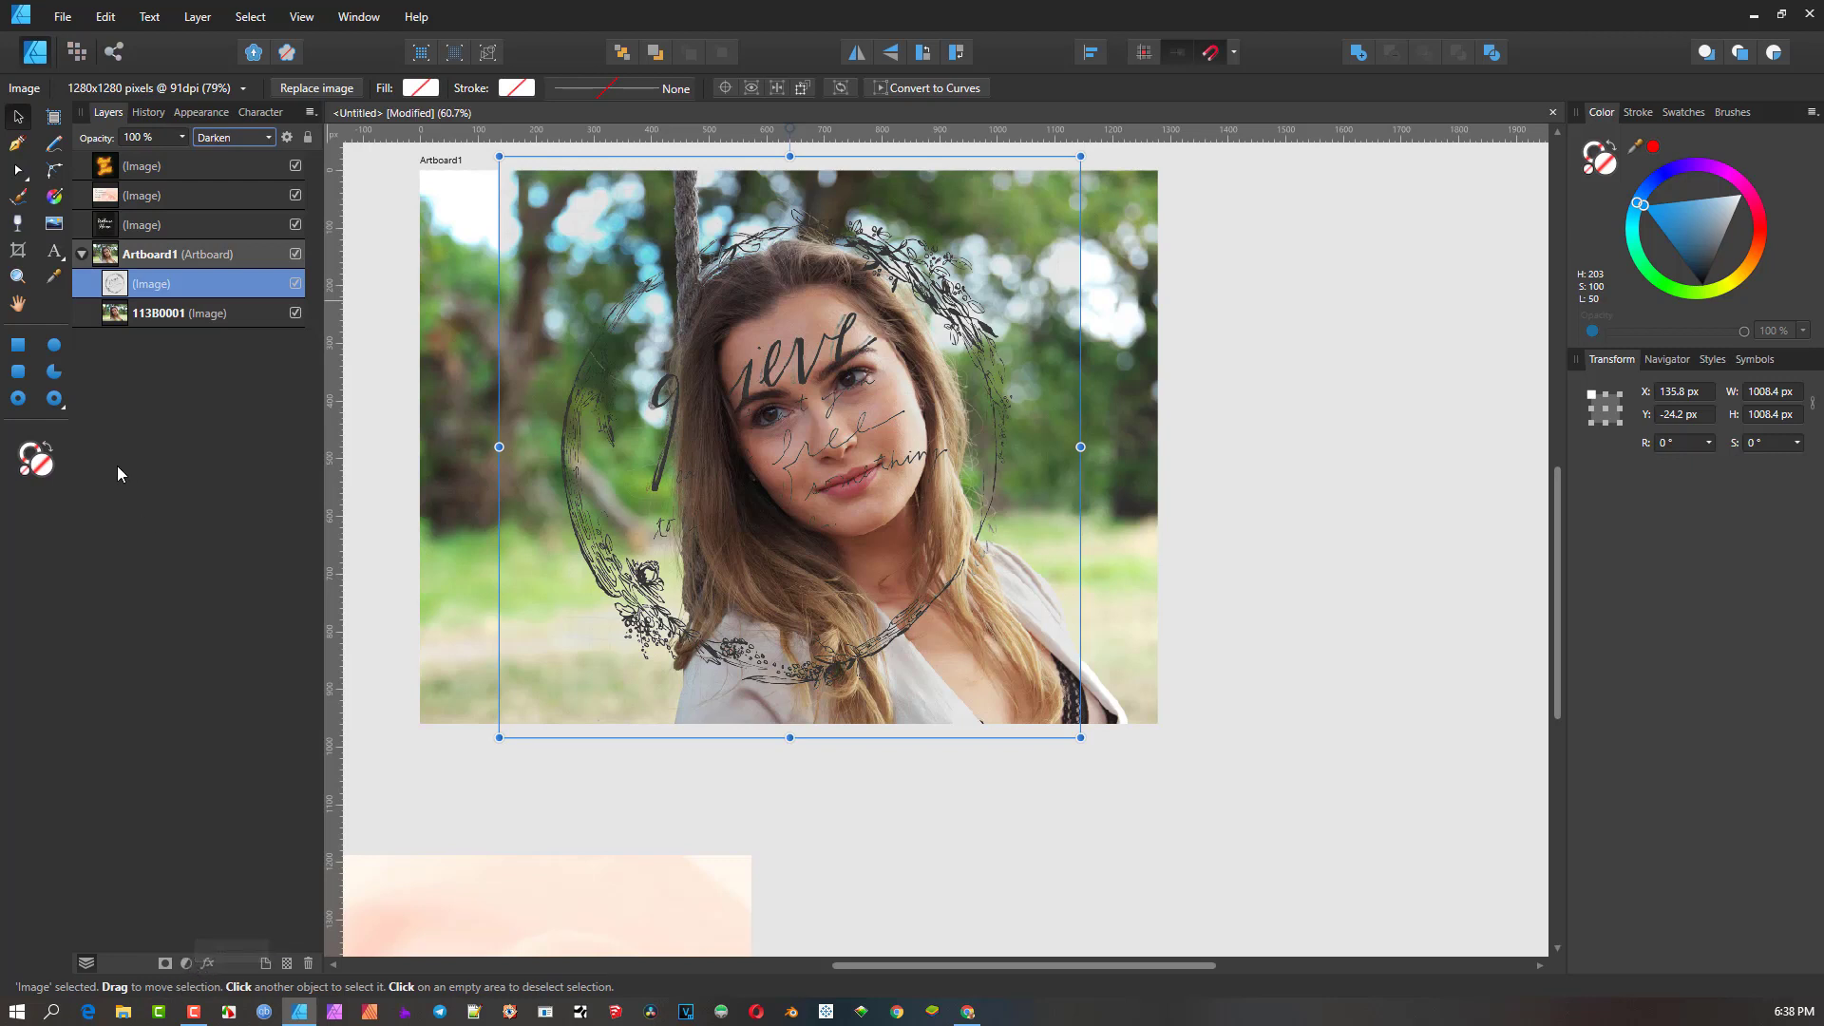
- Try adjusting the source layer range endpoints in the "grieve" layer's Blend Options
{"action": "mouse_move", "coordinate": [115, 289]}
{"action": "left_mouse_down"}
{"action": "mouse_move", "coordinate": [143, 287]}
{"action": "mouse_move", "coordinate": [108, 285]}
{"action": "mouse_move", "coordinate": [121, 290]}
{"action": "left_mouse_up"}
{"action": "left_click", "coordinate": [287, 139]}
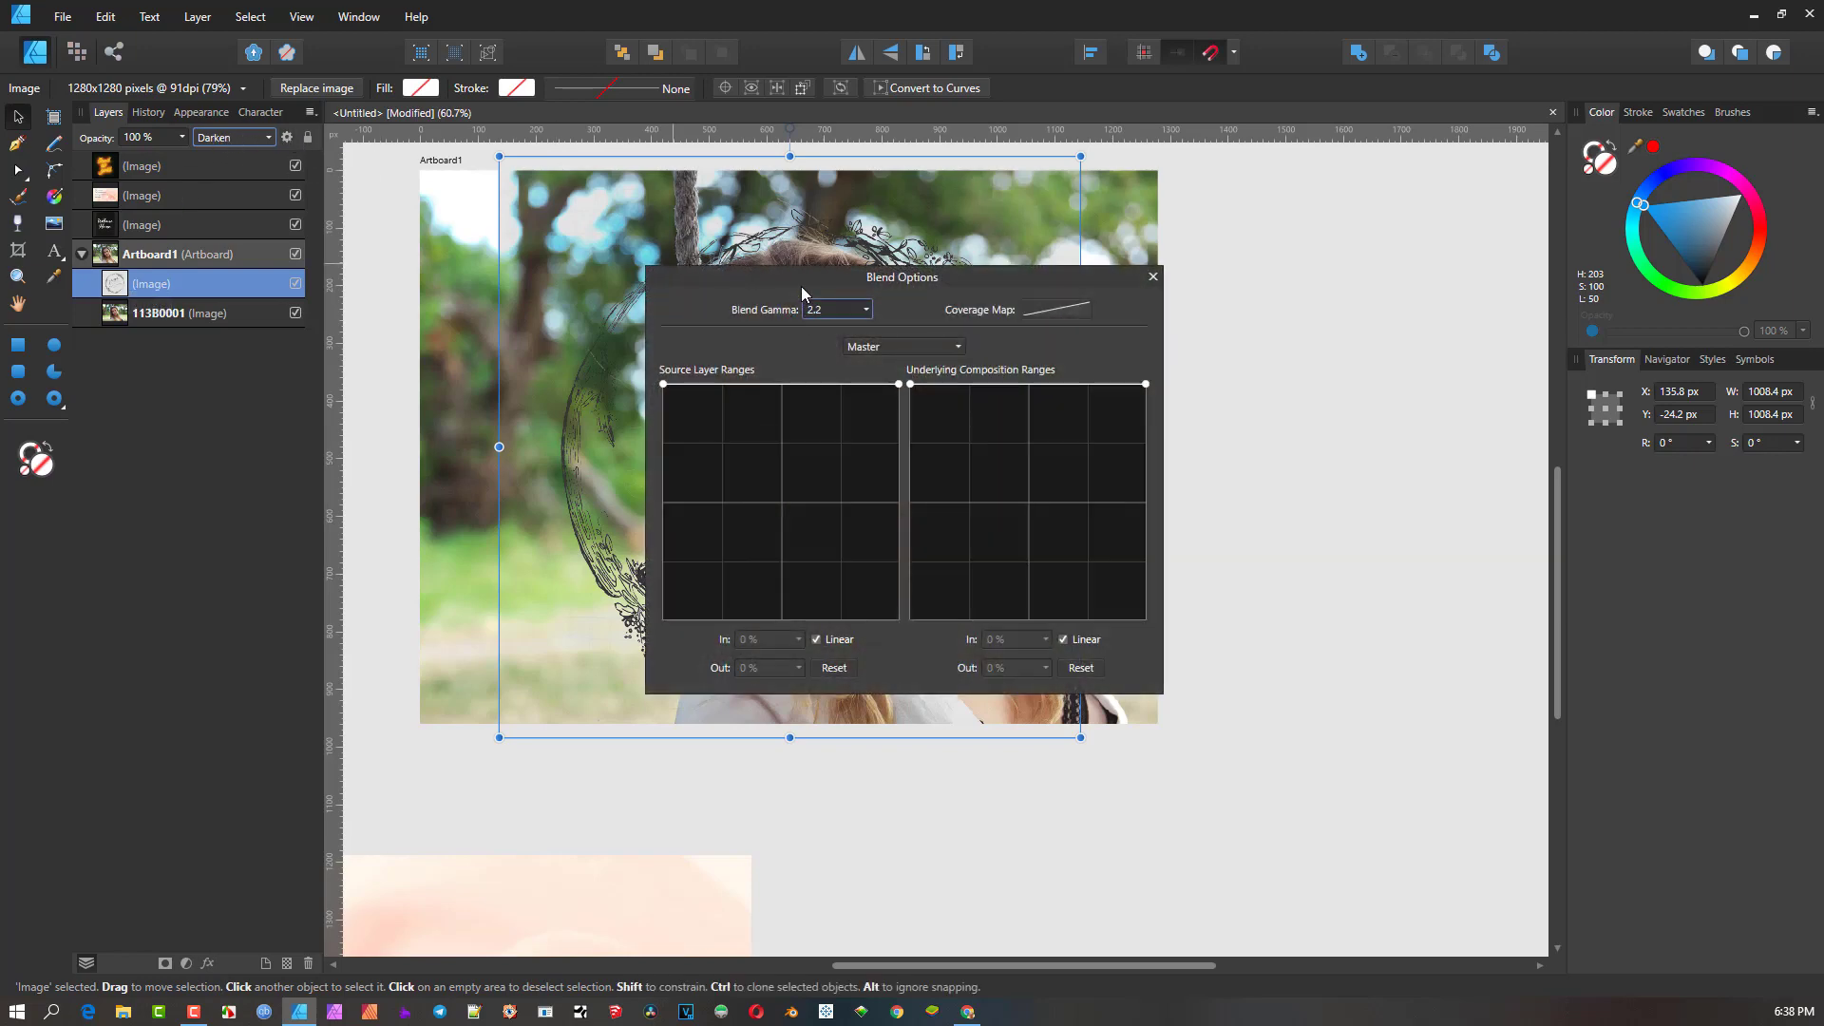
{"action": "left_click_drag", "start_coordinate": [803, 277], "coordinate": [1331, 273]}
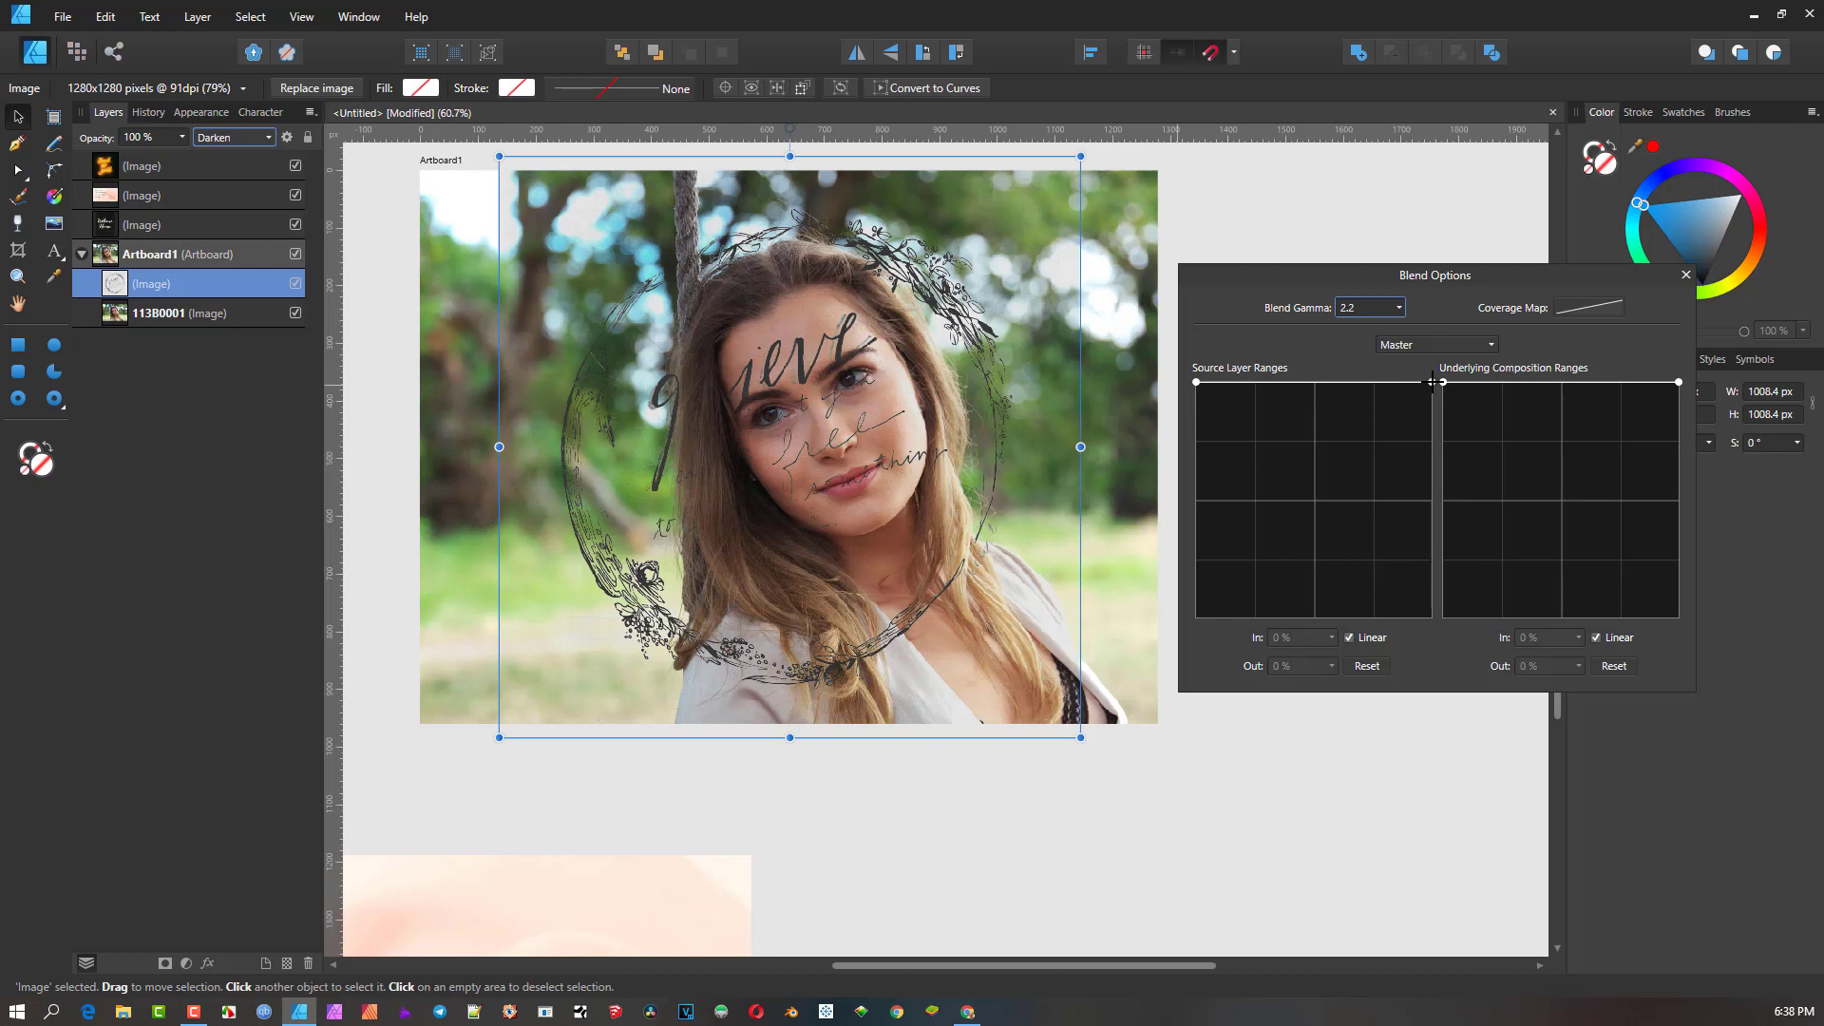
{"action": "mouse_move", "coordinate": [1432, 381]}
{"action": "left_mouse_down"}
{"action": "mouse_move", "coordinate": [1414, 605]}
{"action": "mouse_move", "coordinate": [1426, 378]}
{"action": "left_mouse_up"}
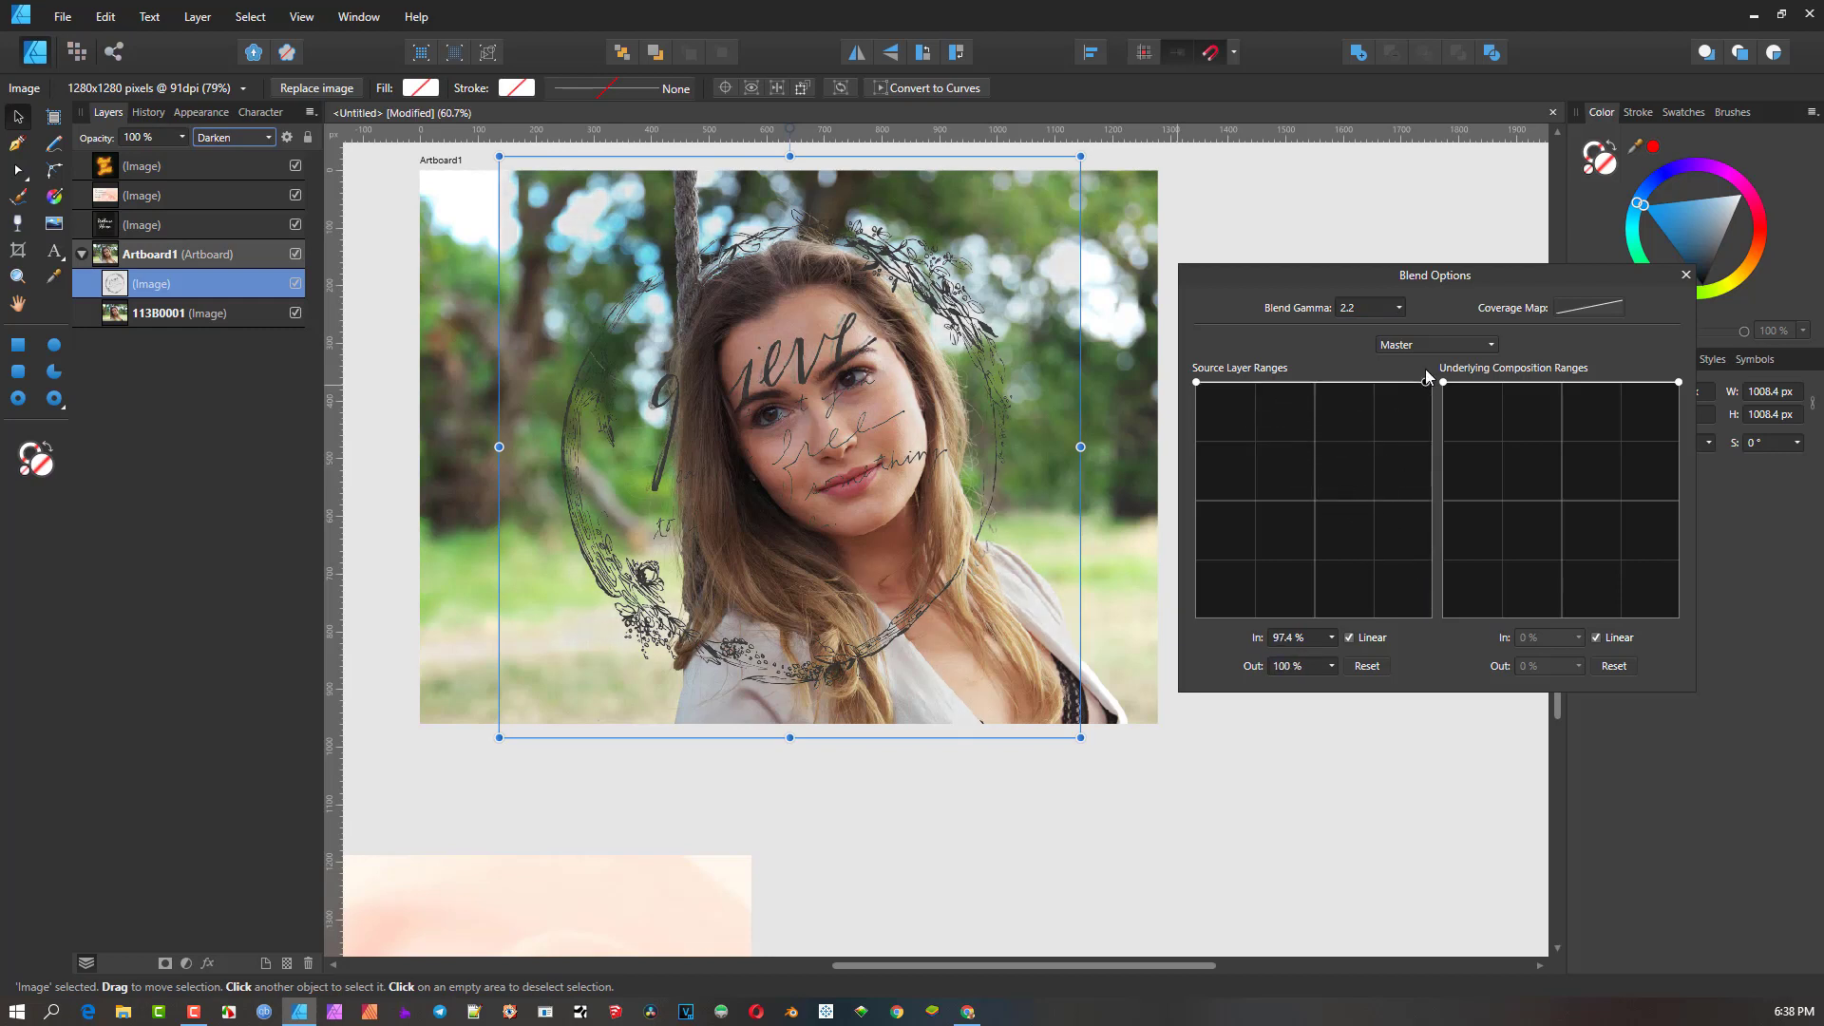
{"action": "left_click_drag", "start_coordinate": [1197, 381], "coordinate": [1187, 323]}
{"action": "left_click_drag", "start_coordinate": [1413, 389], "coordinate": [1493, 335]}
{"action": "left_click", "coordinate": [1686, 276]}
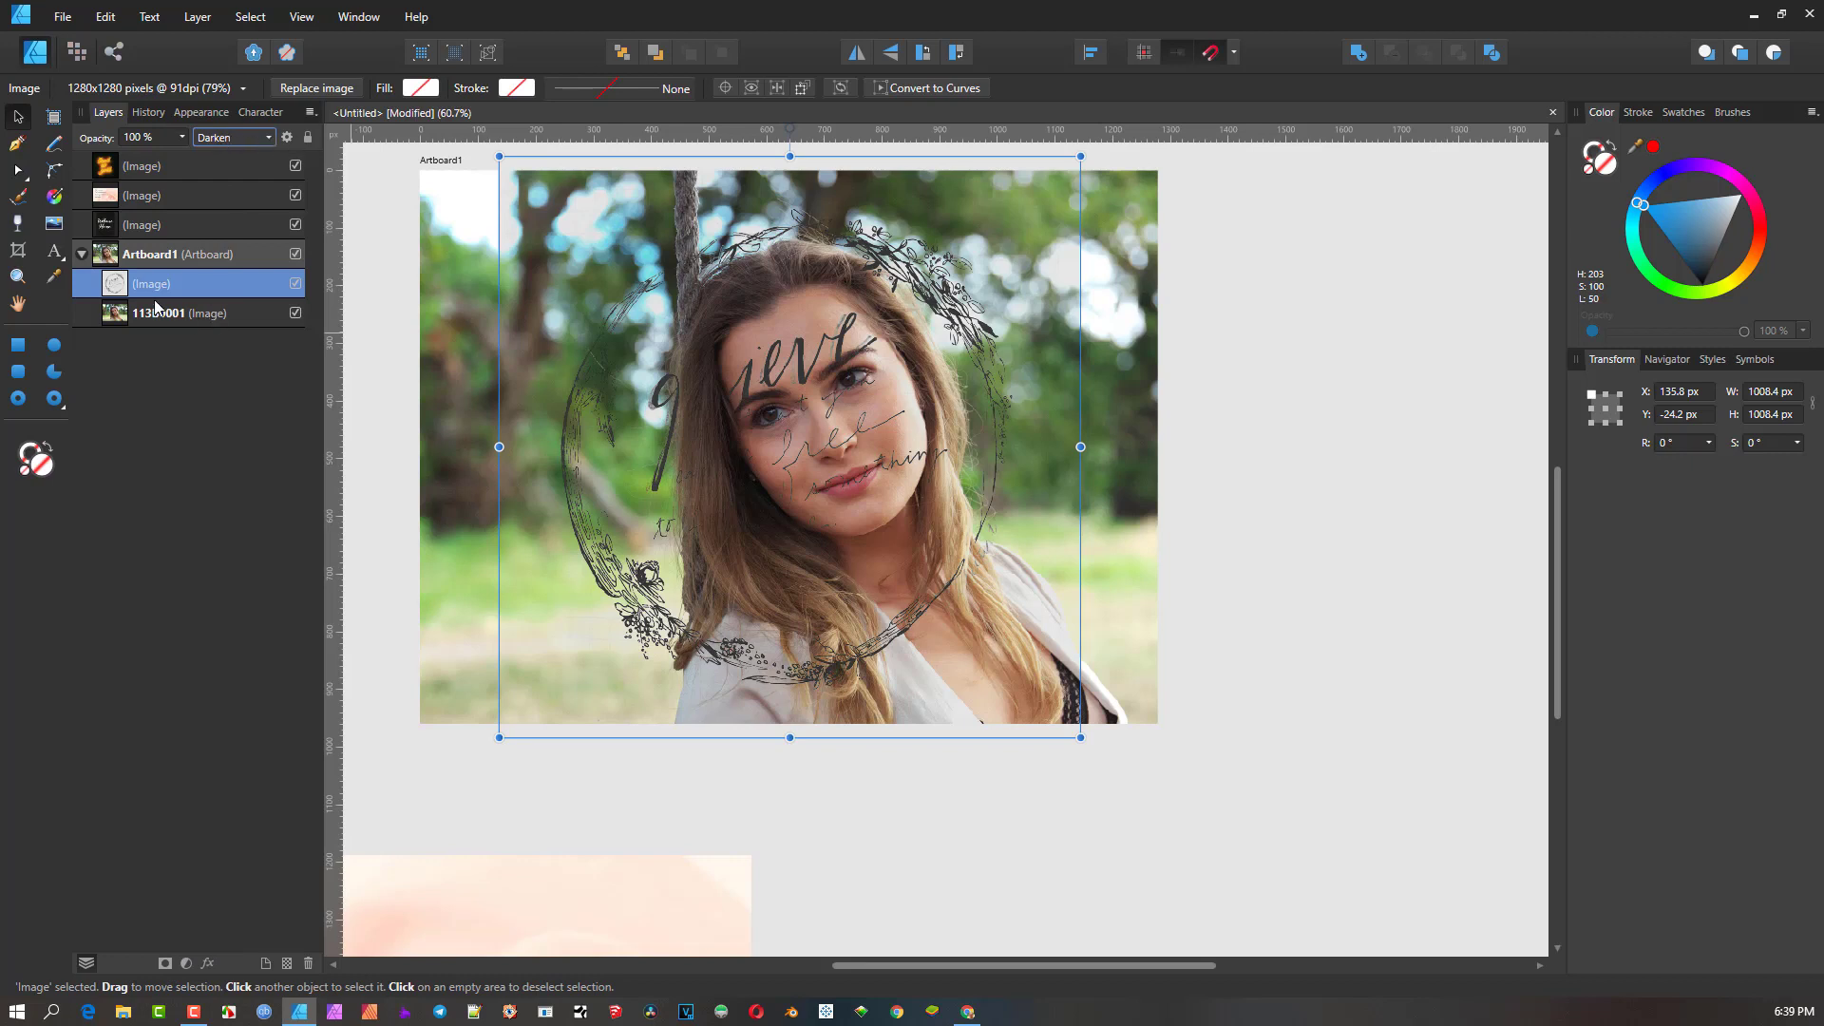
- Add a Curves adjustment to the "grieve" sketch layer
{"action": "left_click", "coordinate": [186, 963]}
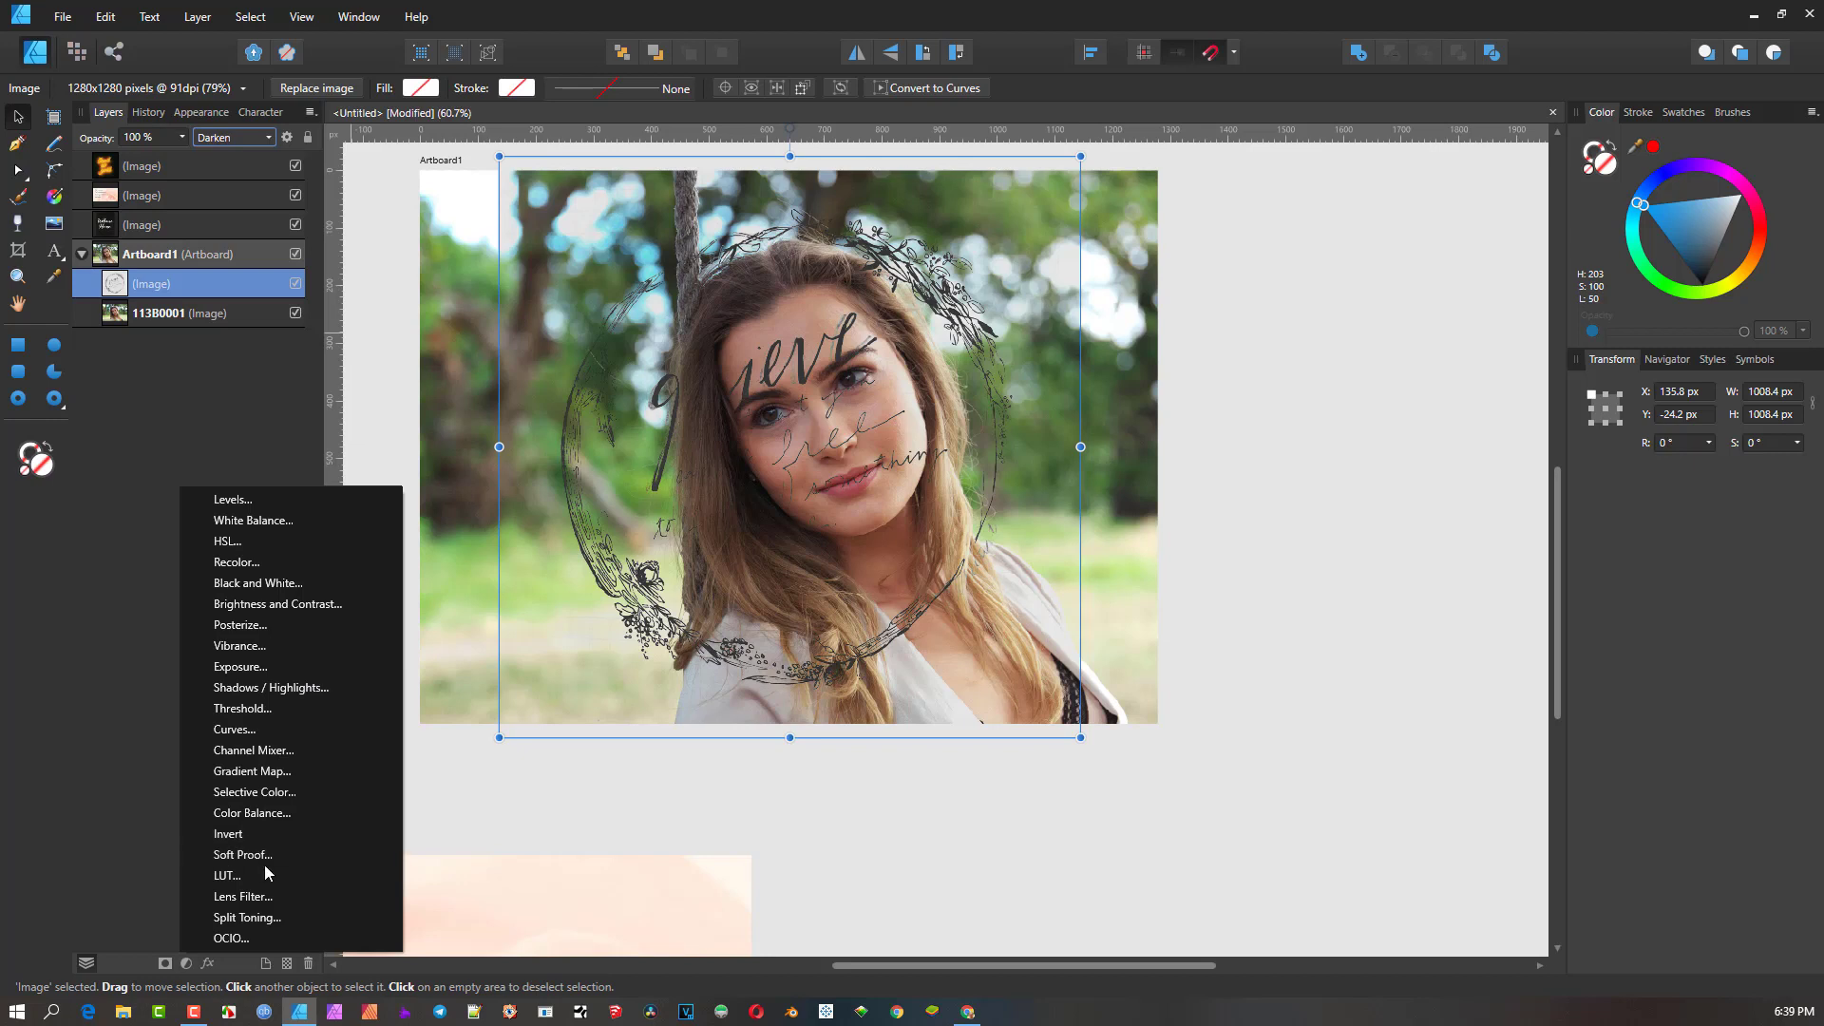
{"action": "left_click", "coordinate": [272, 731]}
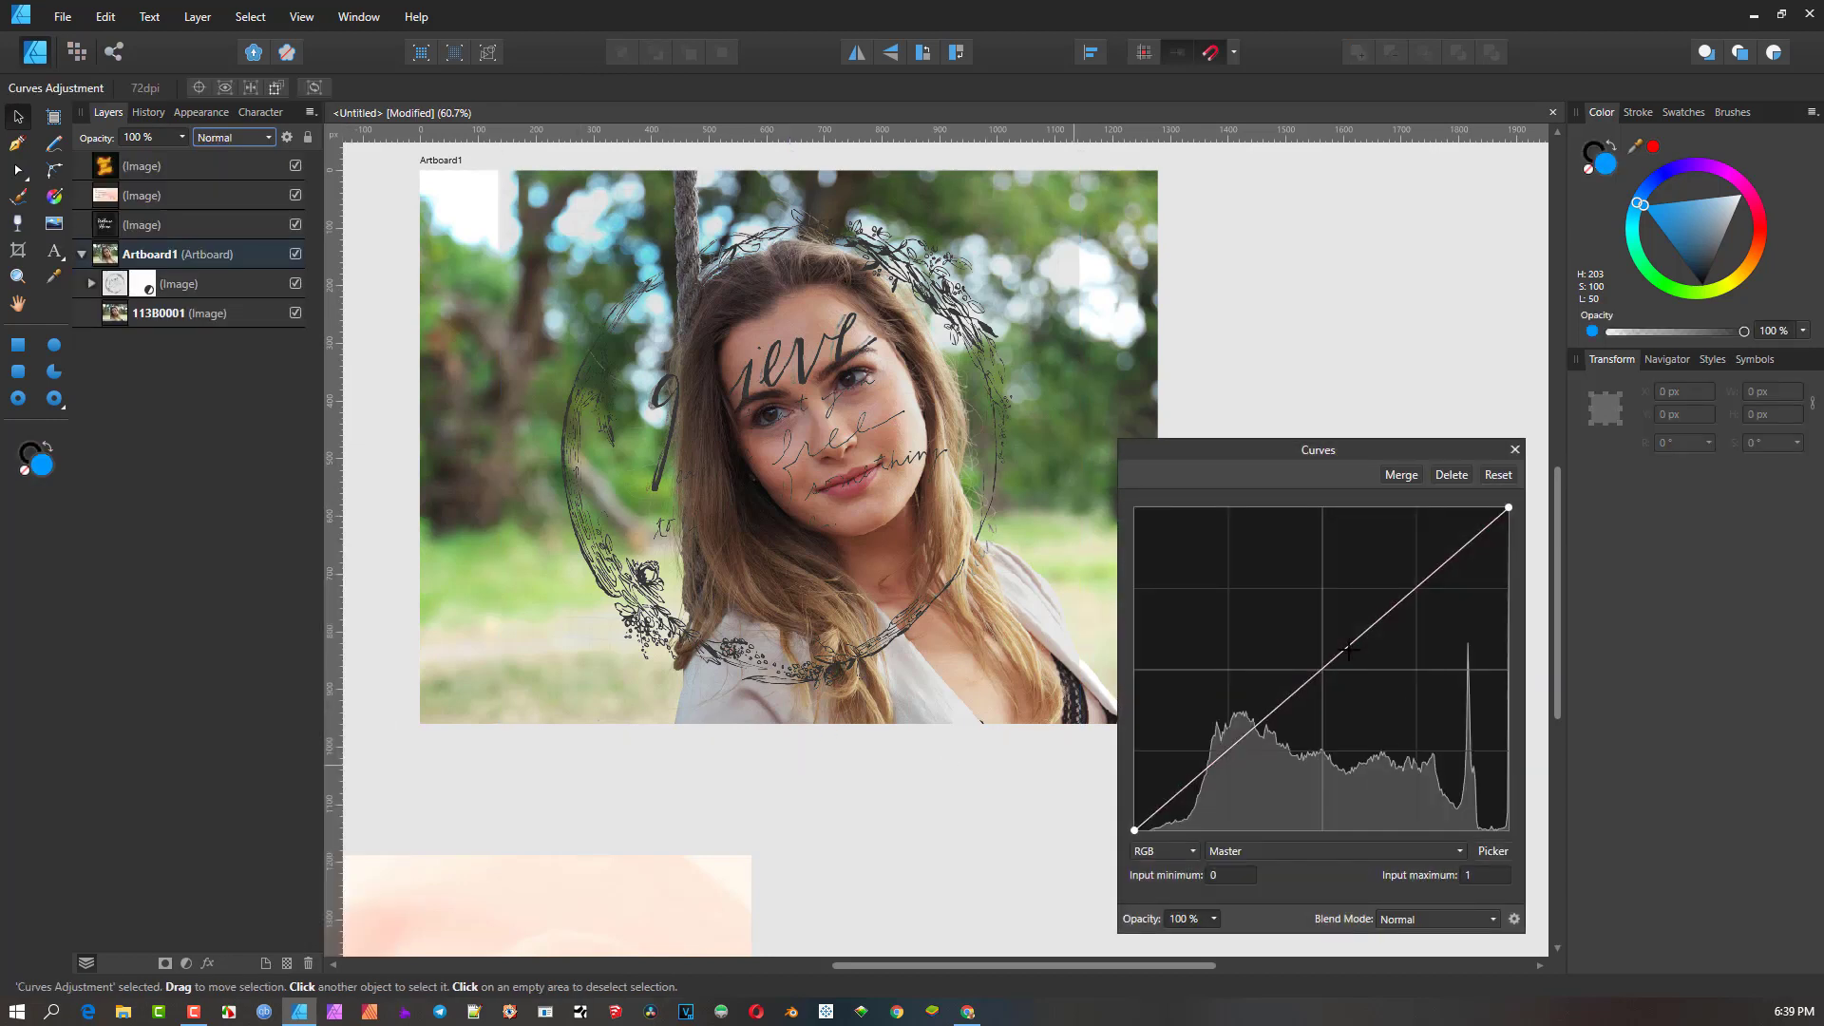
- Try darkening and brightening the "grieve" sketch with the Curves adjustment, and reset the curve to linear
{"action": "left_click_drag", "start_coordinate": [1367, 629], "coordinate": [1405, 732]}
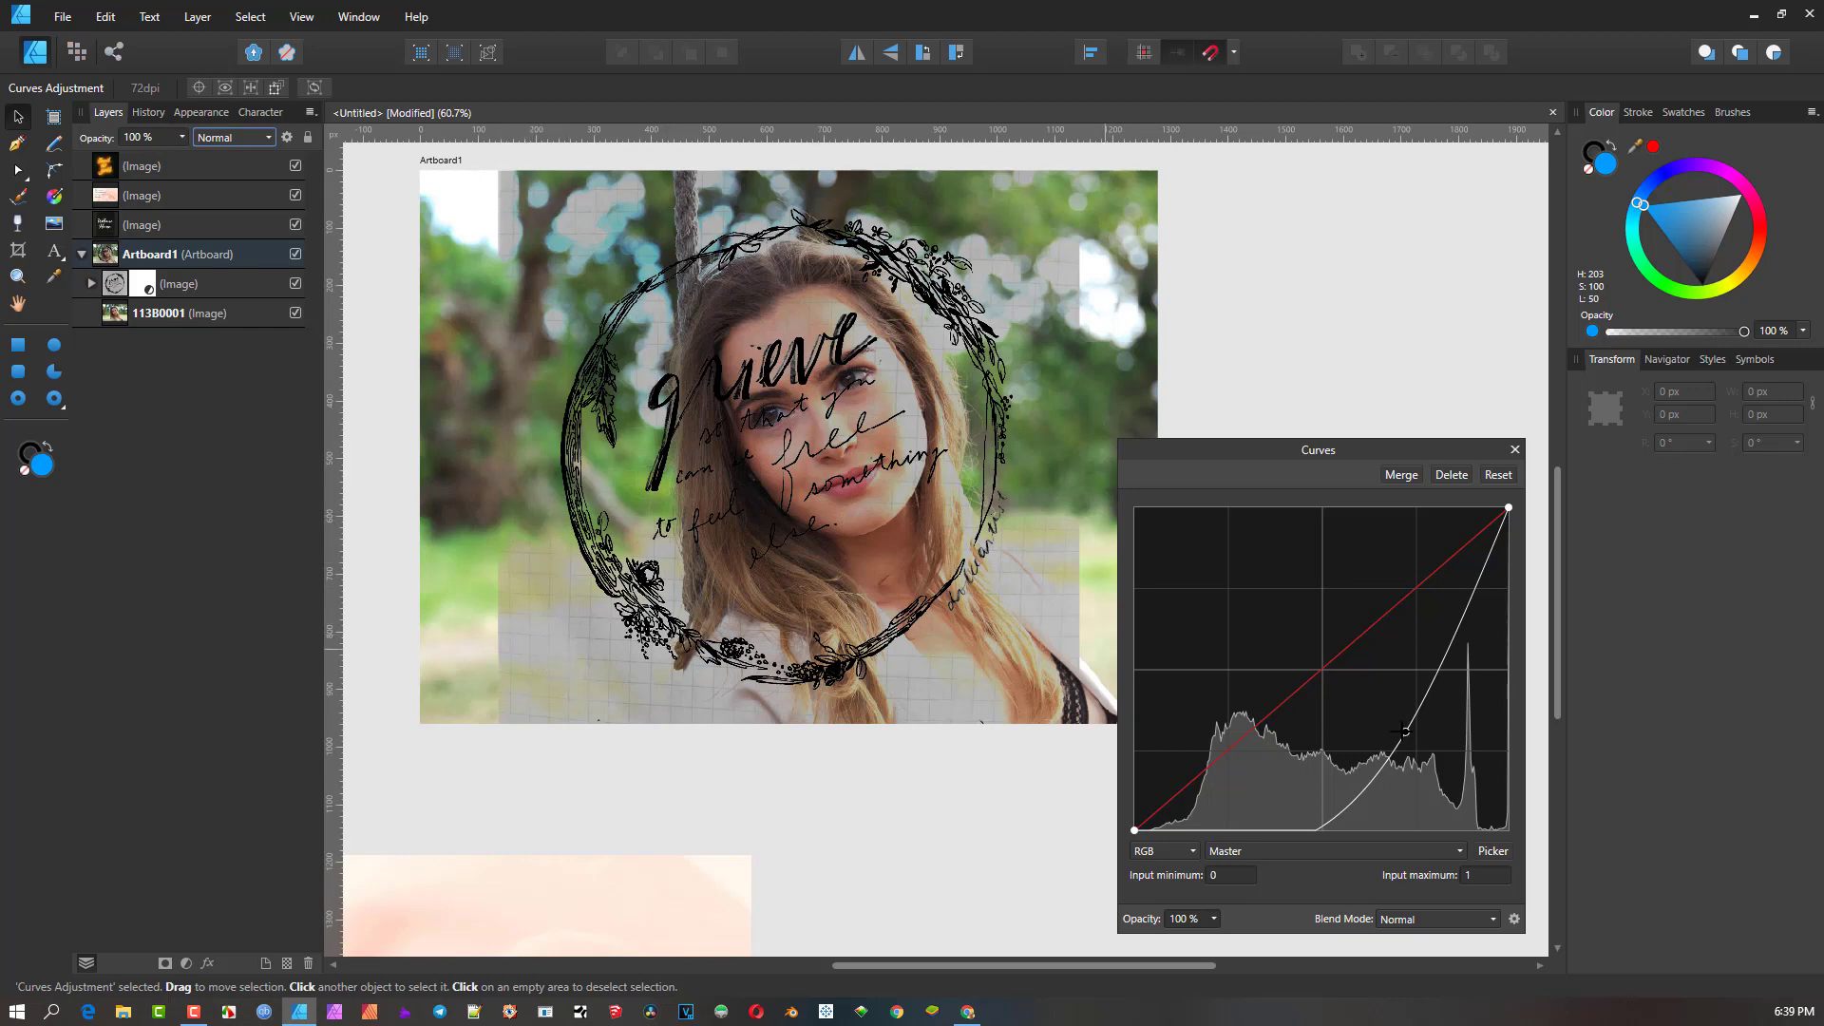
{"action": "left_click_drag", "start_coordinate": [1404, 731], "coordinate": [1223, 714]}
{"action": "left_click_drag", "start_coordinate": [1377, 577], "coordinate": [1271, 574]}
{"action": "left_click_drag", "start_coordinate": [1314, 562], "coordinate": [1365, 539]}
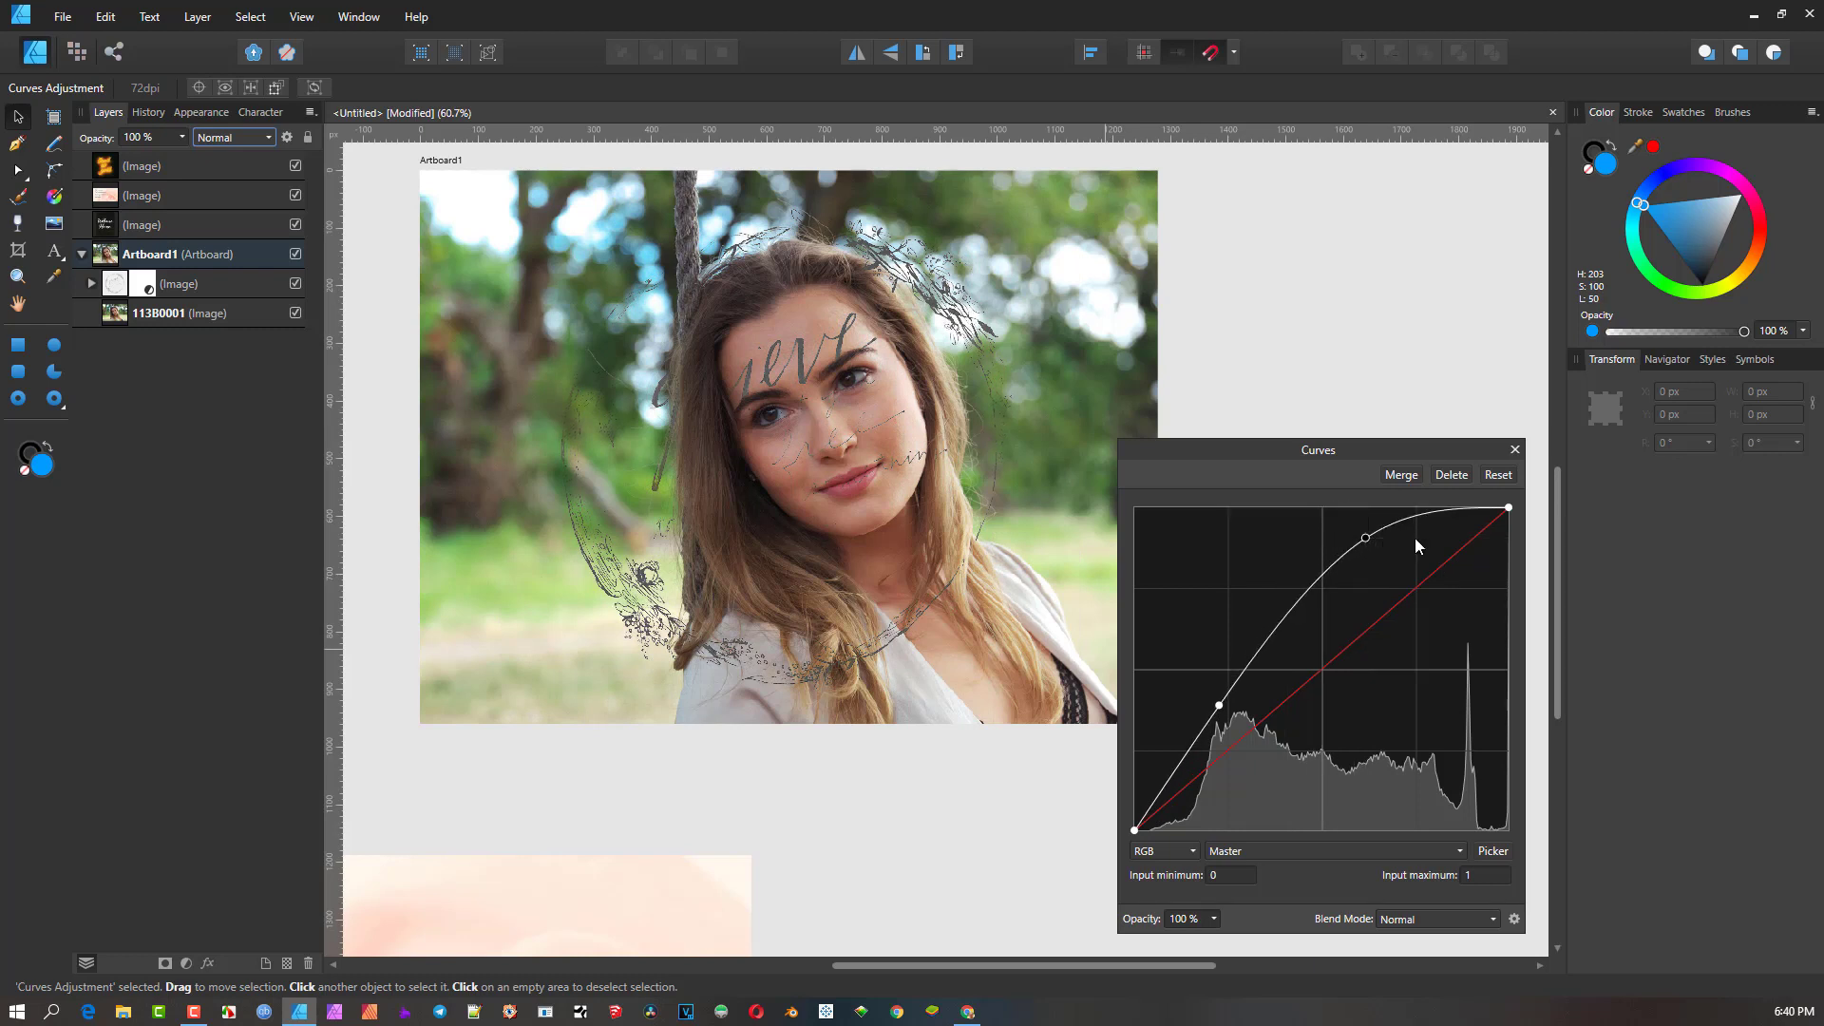
{"action": "left_click", "coordinate": [1496, 477]}
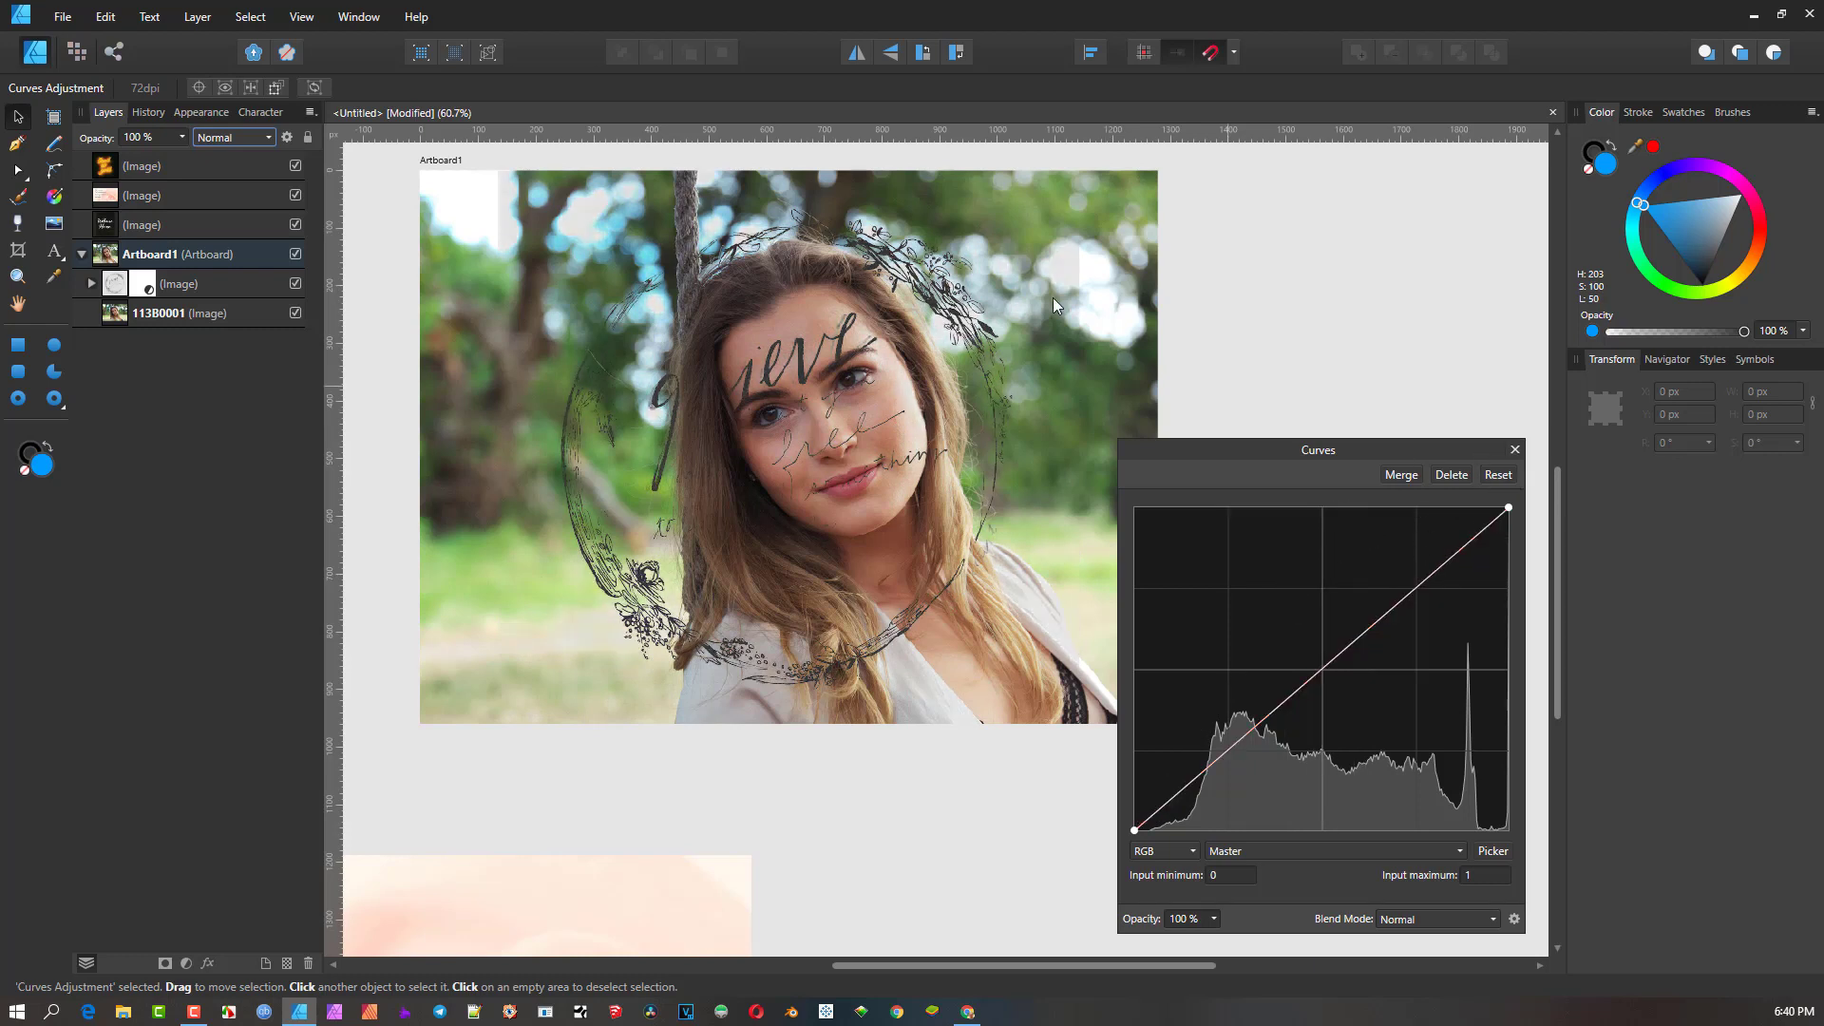
{"action": "left_click", "coordinate": [1514, 450]}
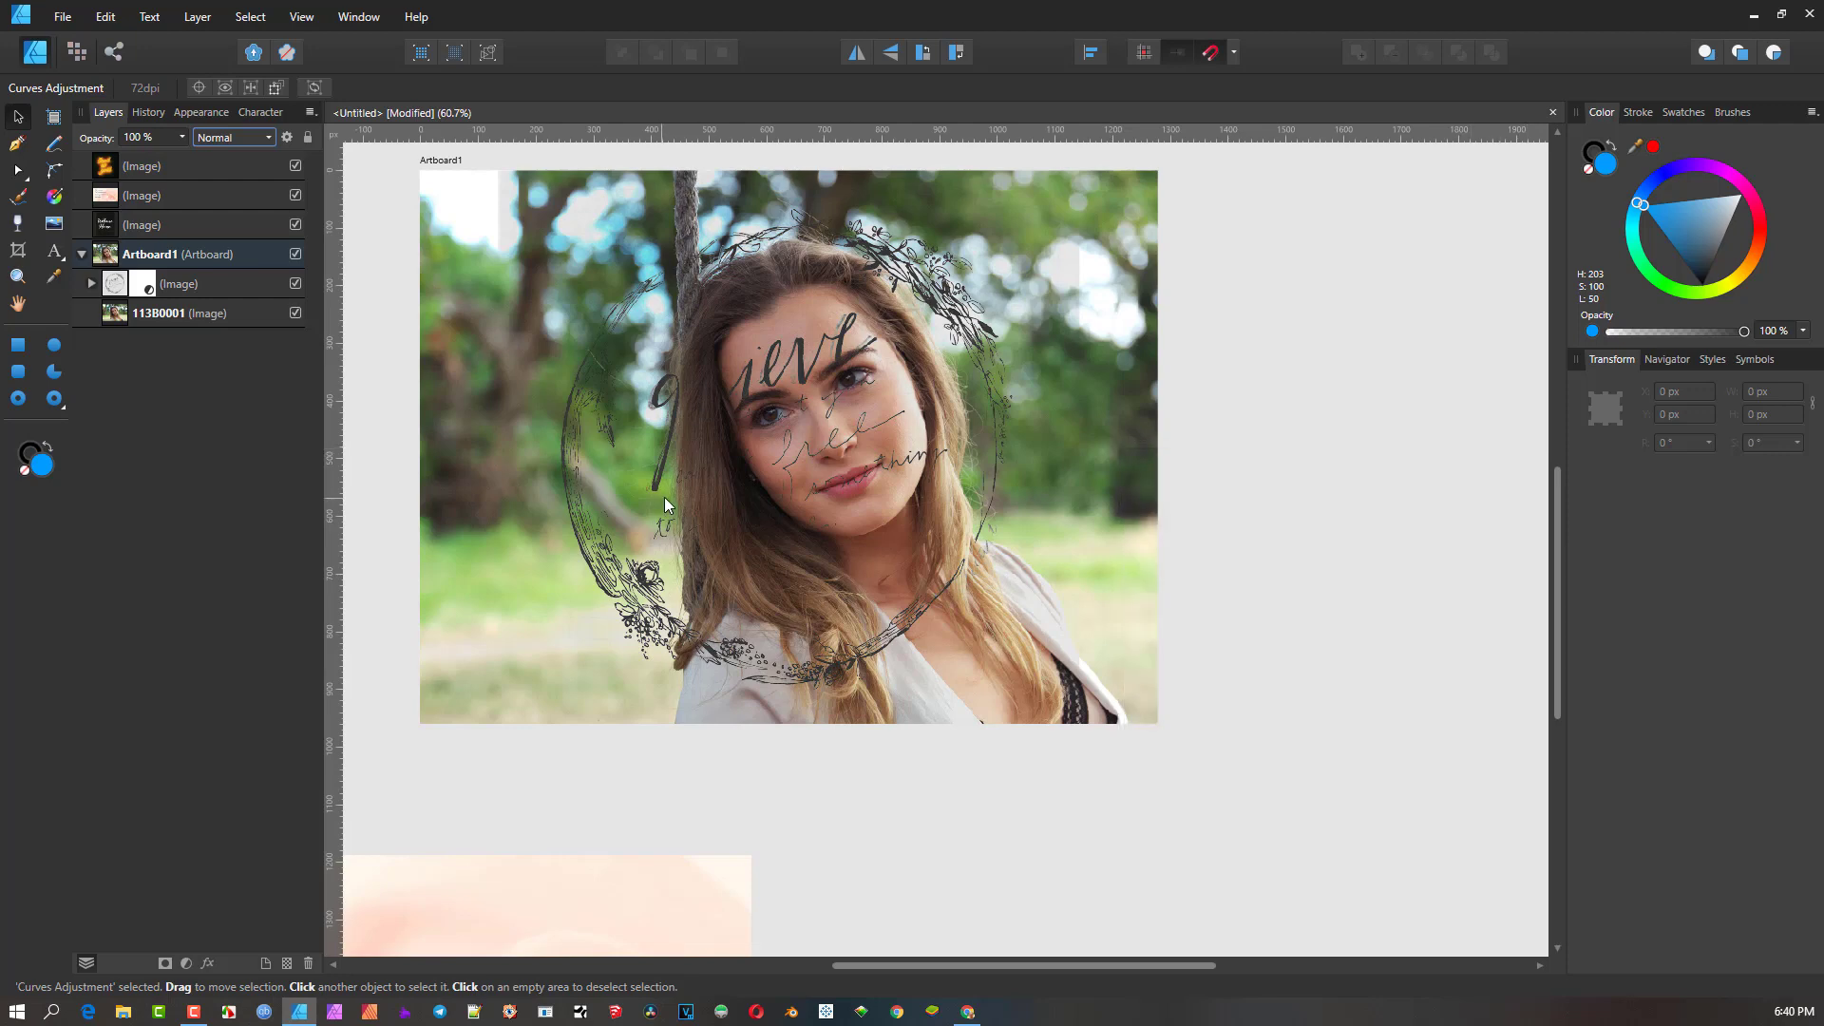
- Shrink the "grieve" sketch to about 392 px square and place it in the portrait's lower-left area
{"action": "left_click", "coordinate": [802, 248]}
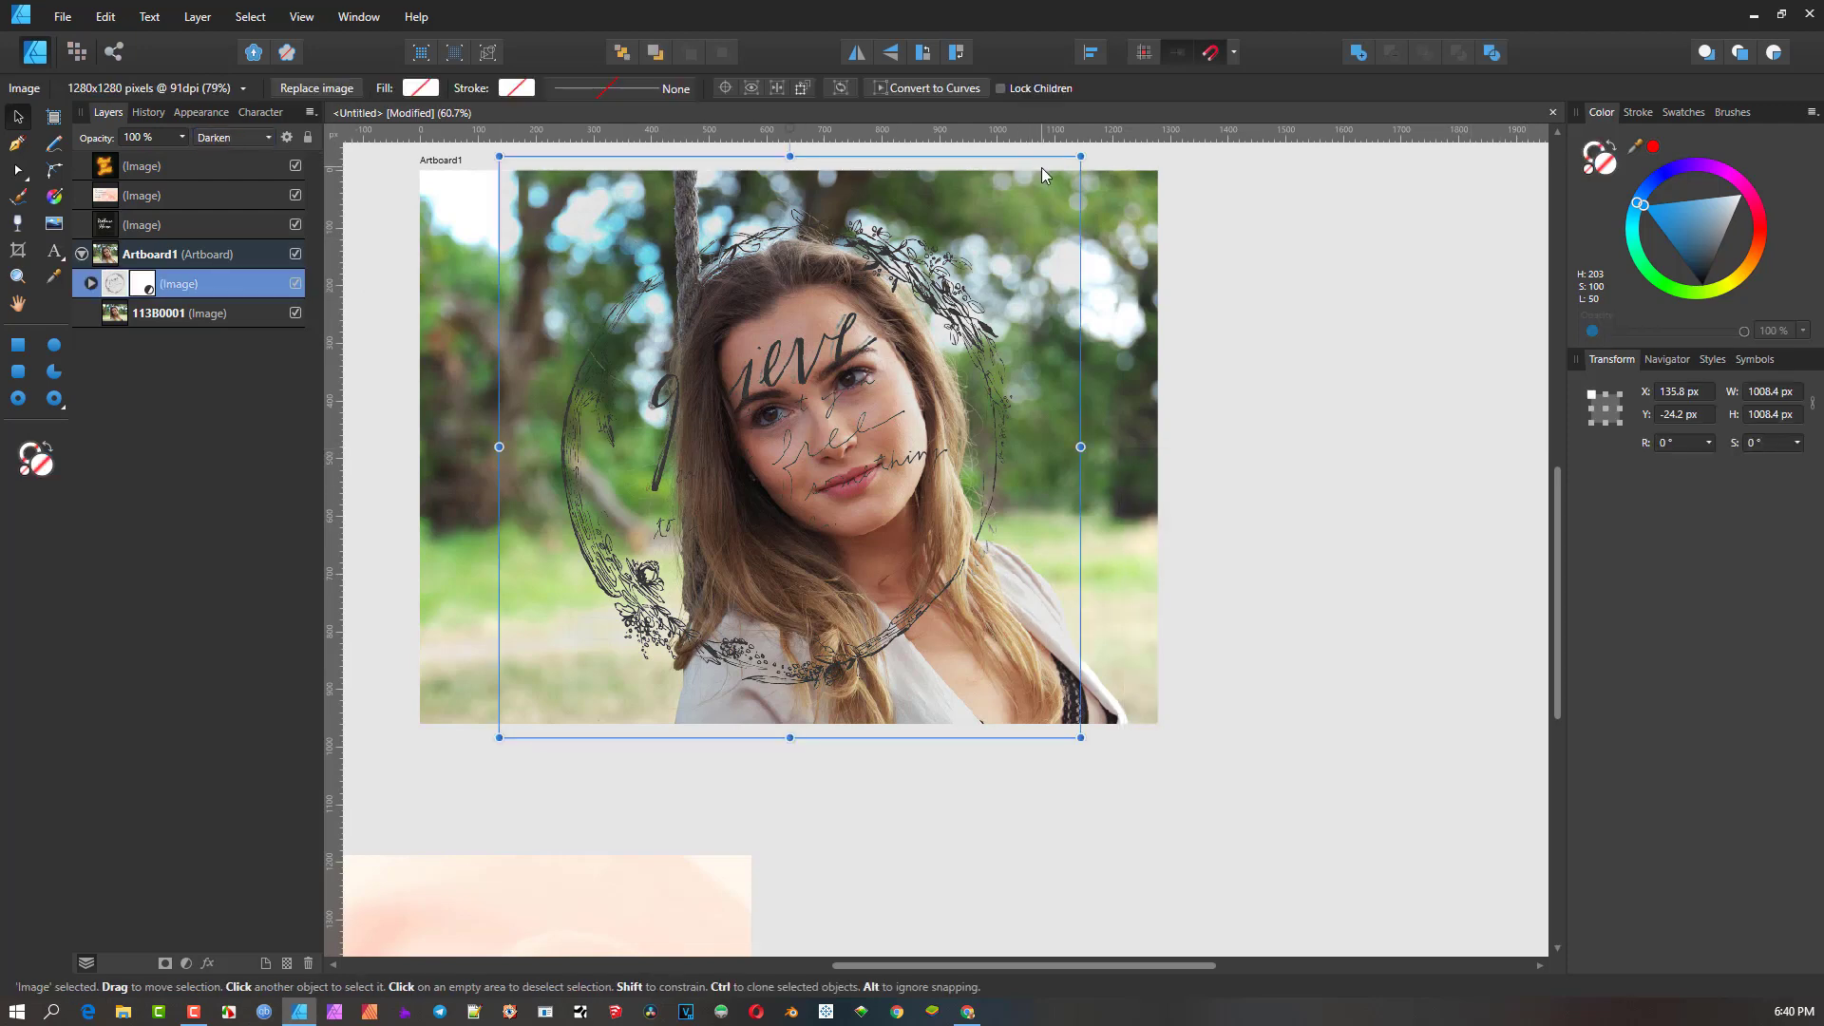
{"action": "left_click_drag", "start_coordinate": [1080, 156], "coordinate": [609, 398]}
{"action": "scroll", "coordinate": [529, 669], "scroll_direction": "up", "scroll_amount": 5}
{"action": "scroll", "coordinate": [701, 425], "scroll_direction": "down", "scroll_amount": 2}
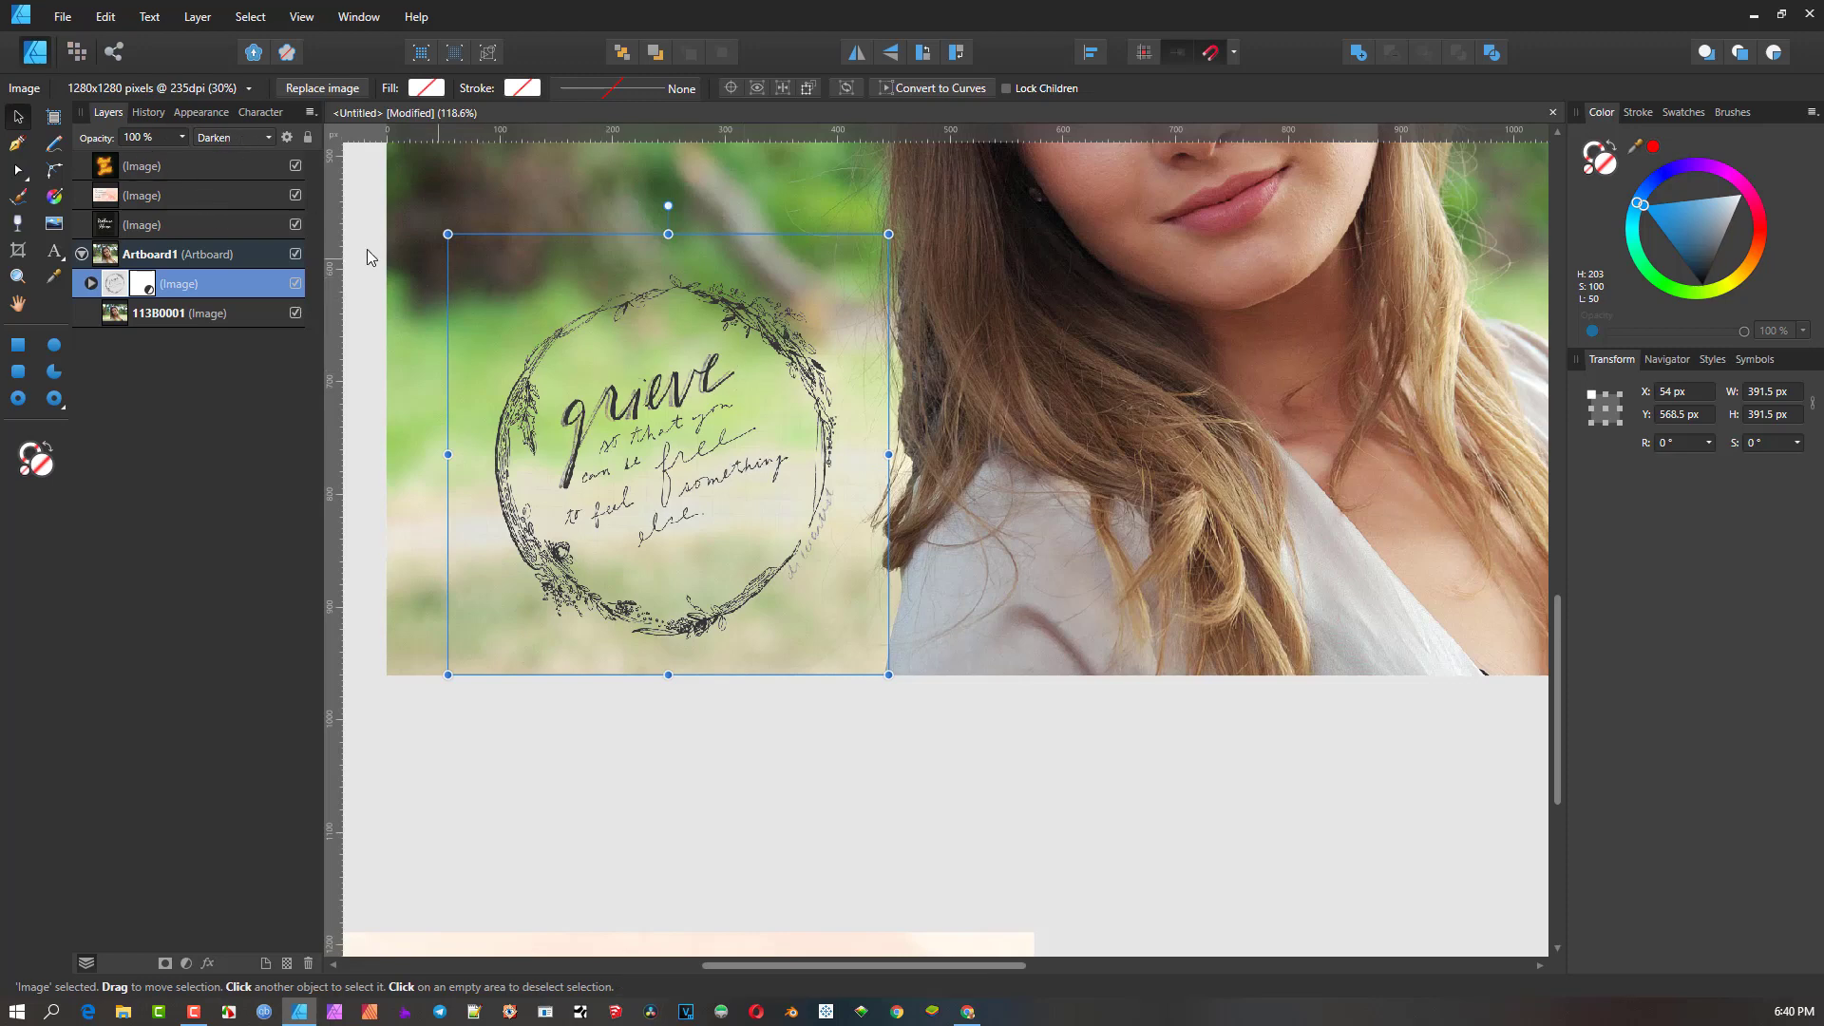
- Reapply the Darken blend mode to the "grieve" sketch and scale it down to about 353 px square
{"action": "left_click", "coordinate": [271, 140]}
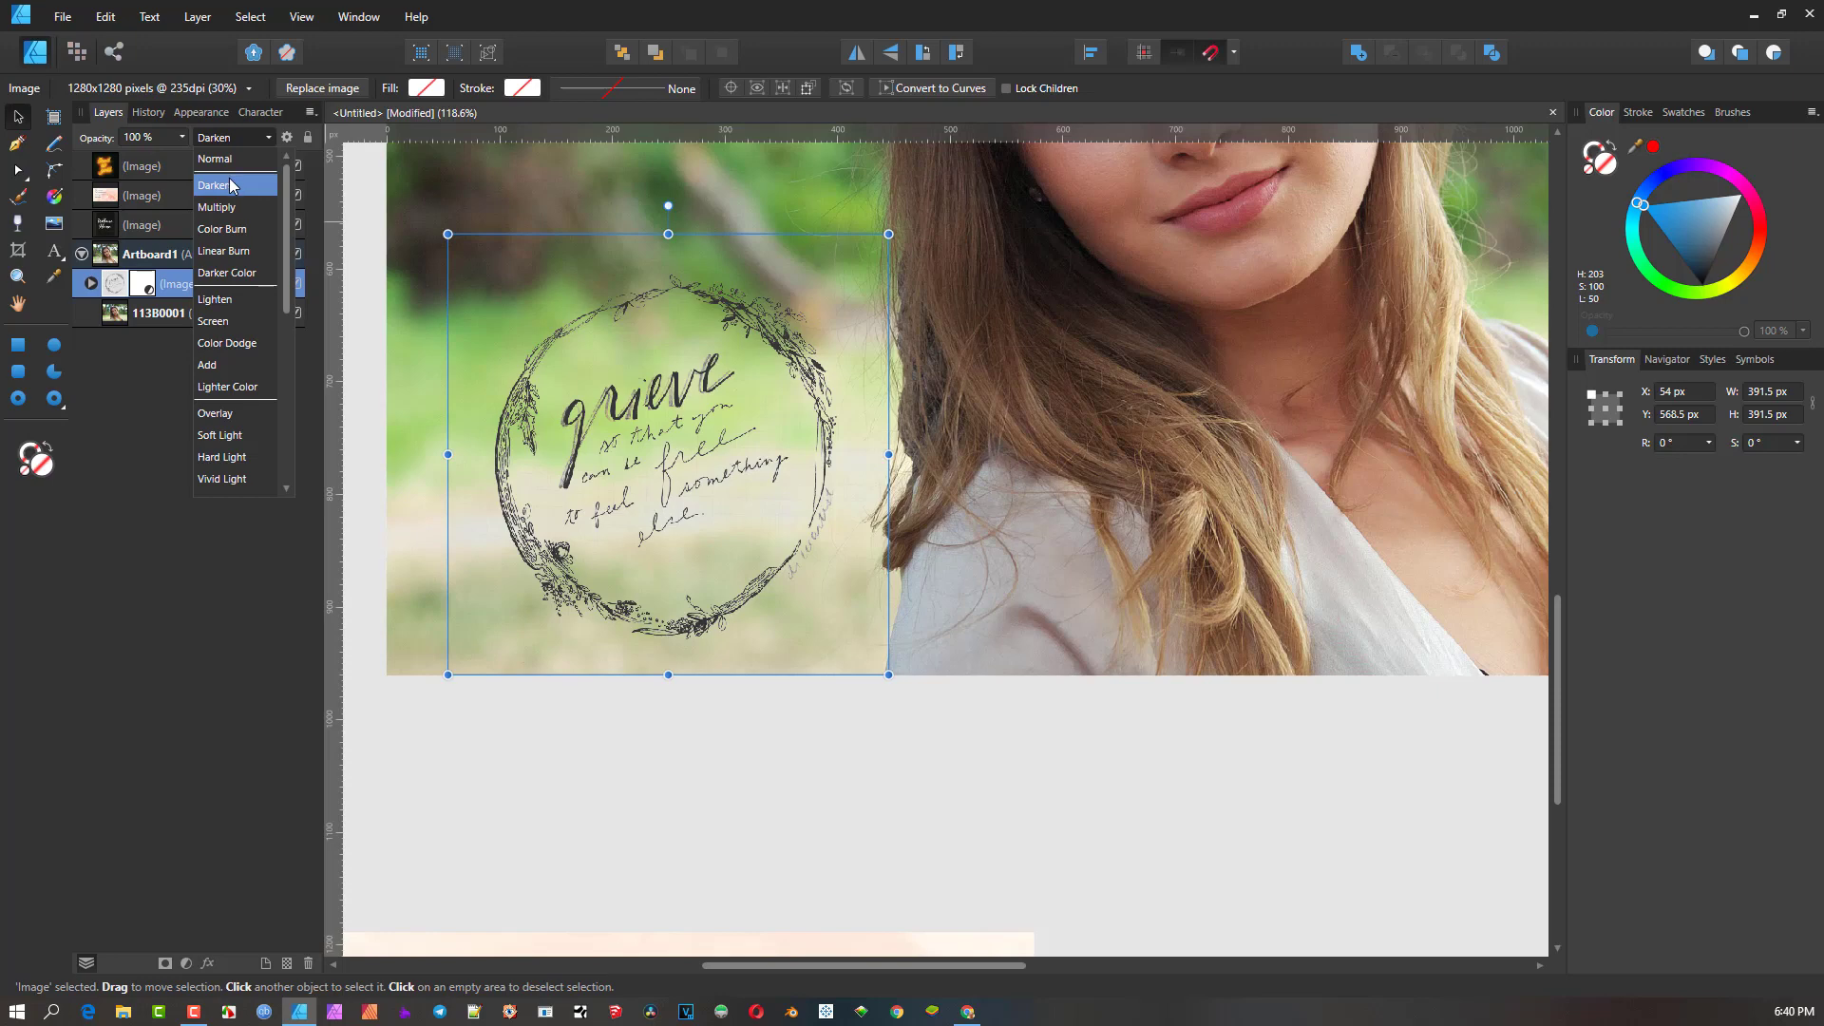
{"action": "left_click", "coordinate": [232, 185]}
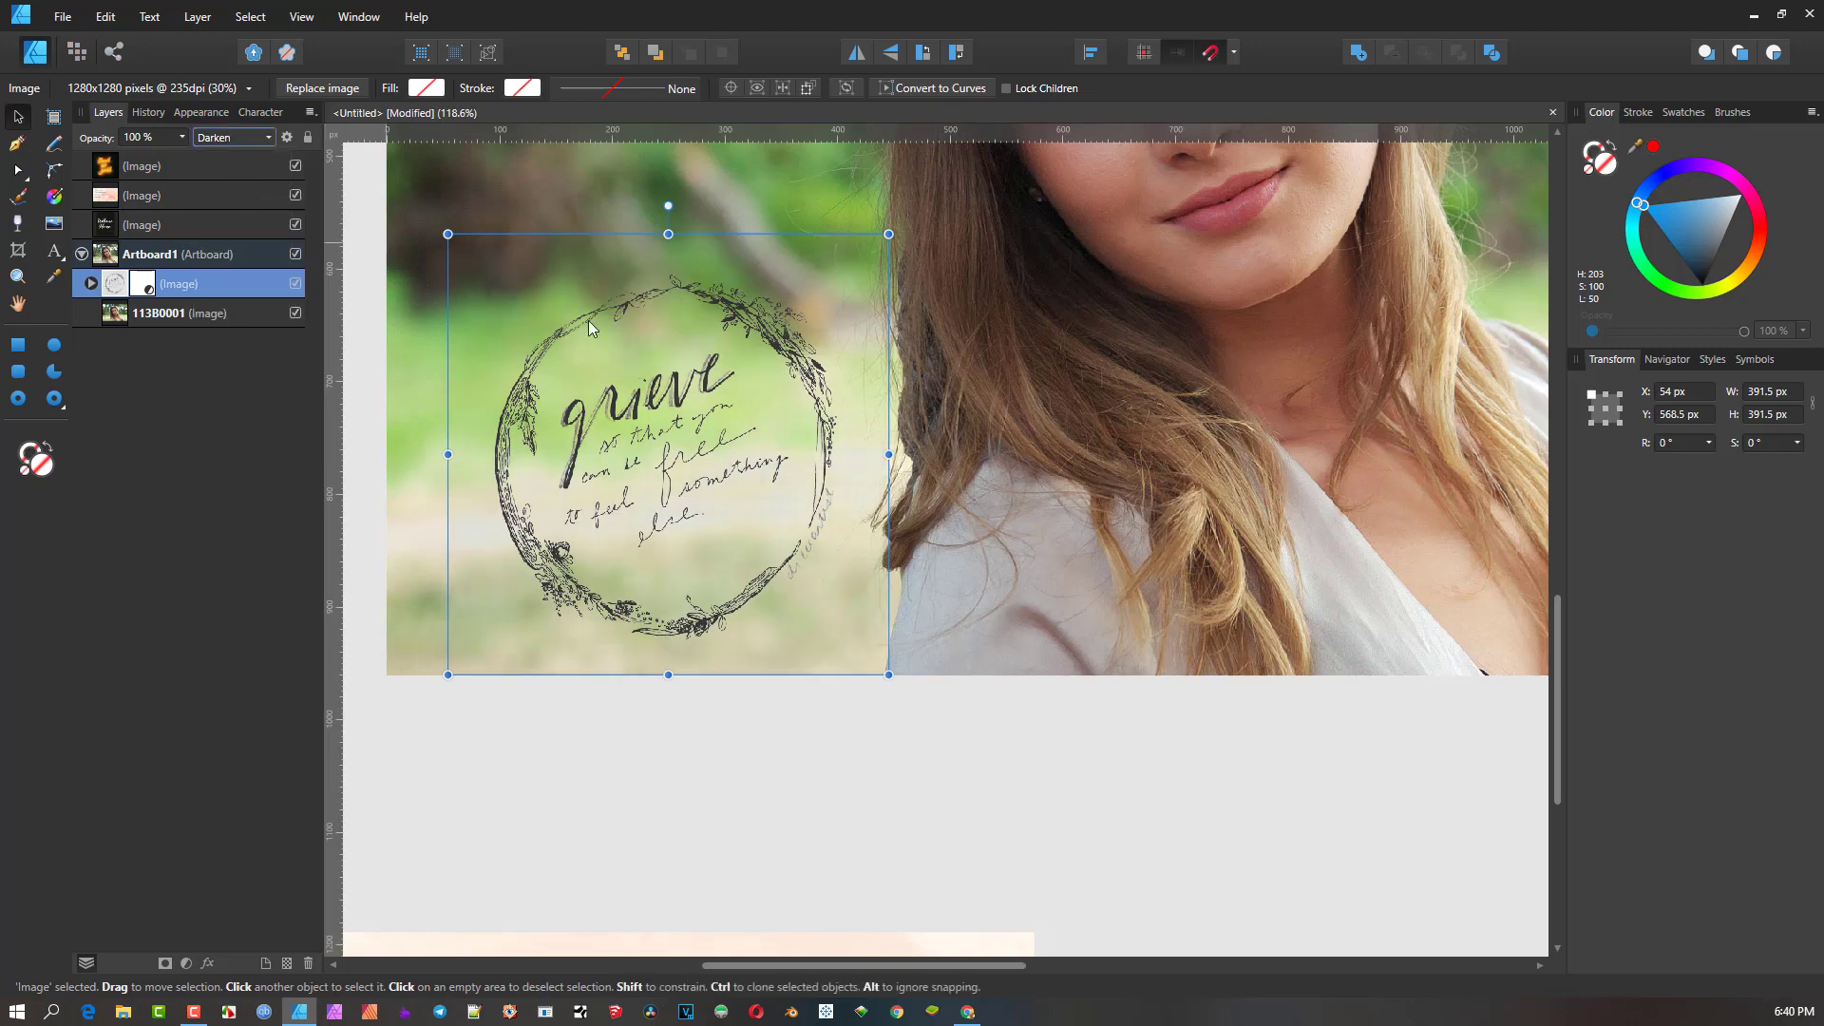
{"action": "left_click_drag", "start_coordinate": [888, 233], "coordinate": [845, 276]}
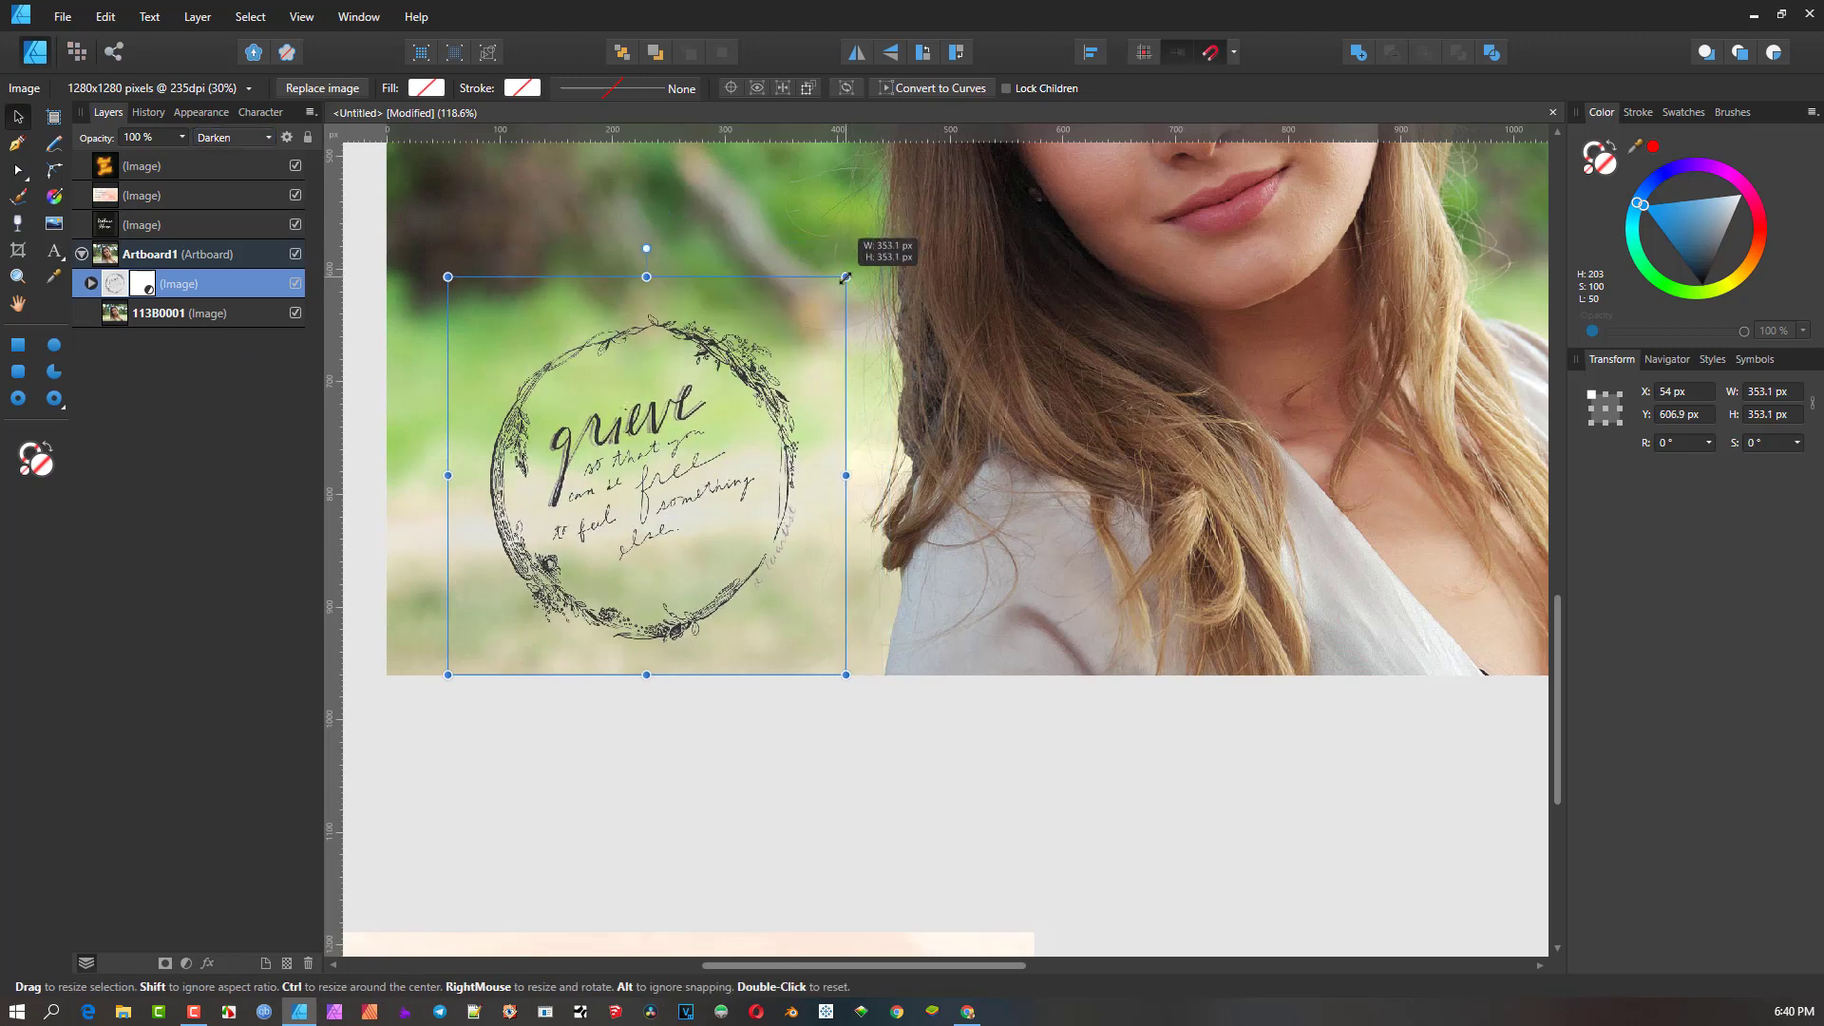
- Try the "grieve" sketch over the dark trees and back in the portrait's lower-left corner
{"action": "scroll", "coordinate": [726, 357], "scroll_direction": "down", "scroll_amount": 1}
{"action": "scroll", "coordinate": [725, 357], "scroll_direction": "up", "scroll_amount": 2}
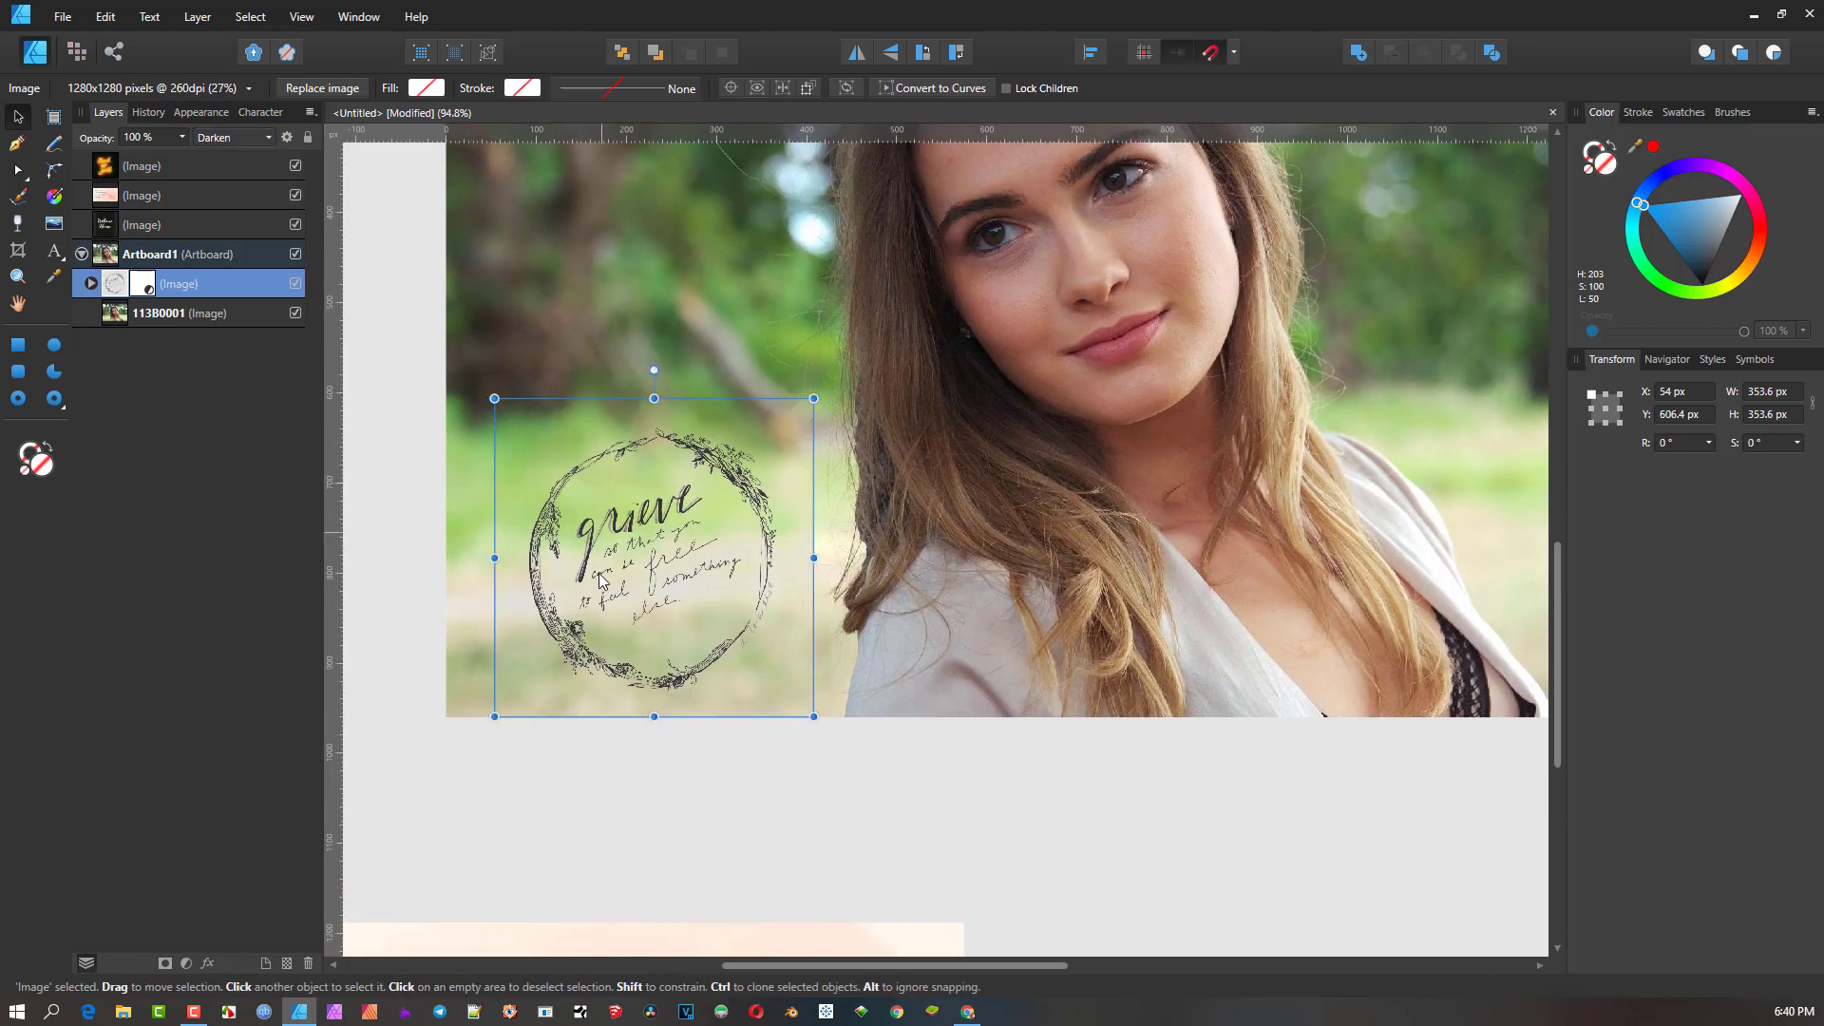
{"action": "left_click_drag", "start_coordinate": [604, 557], "coordinate": [570, 295]}
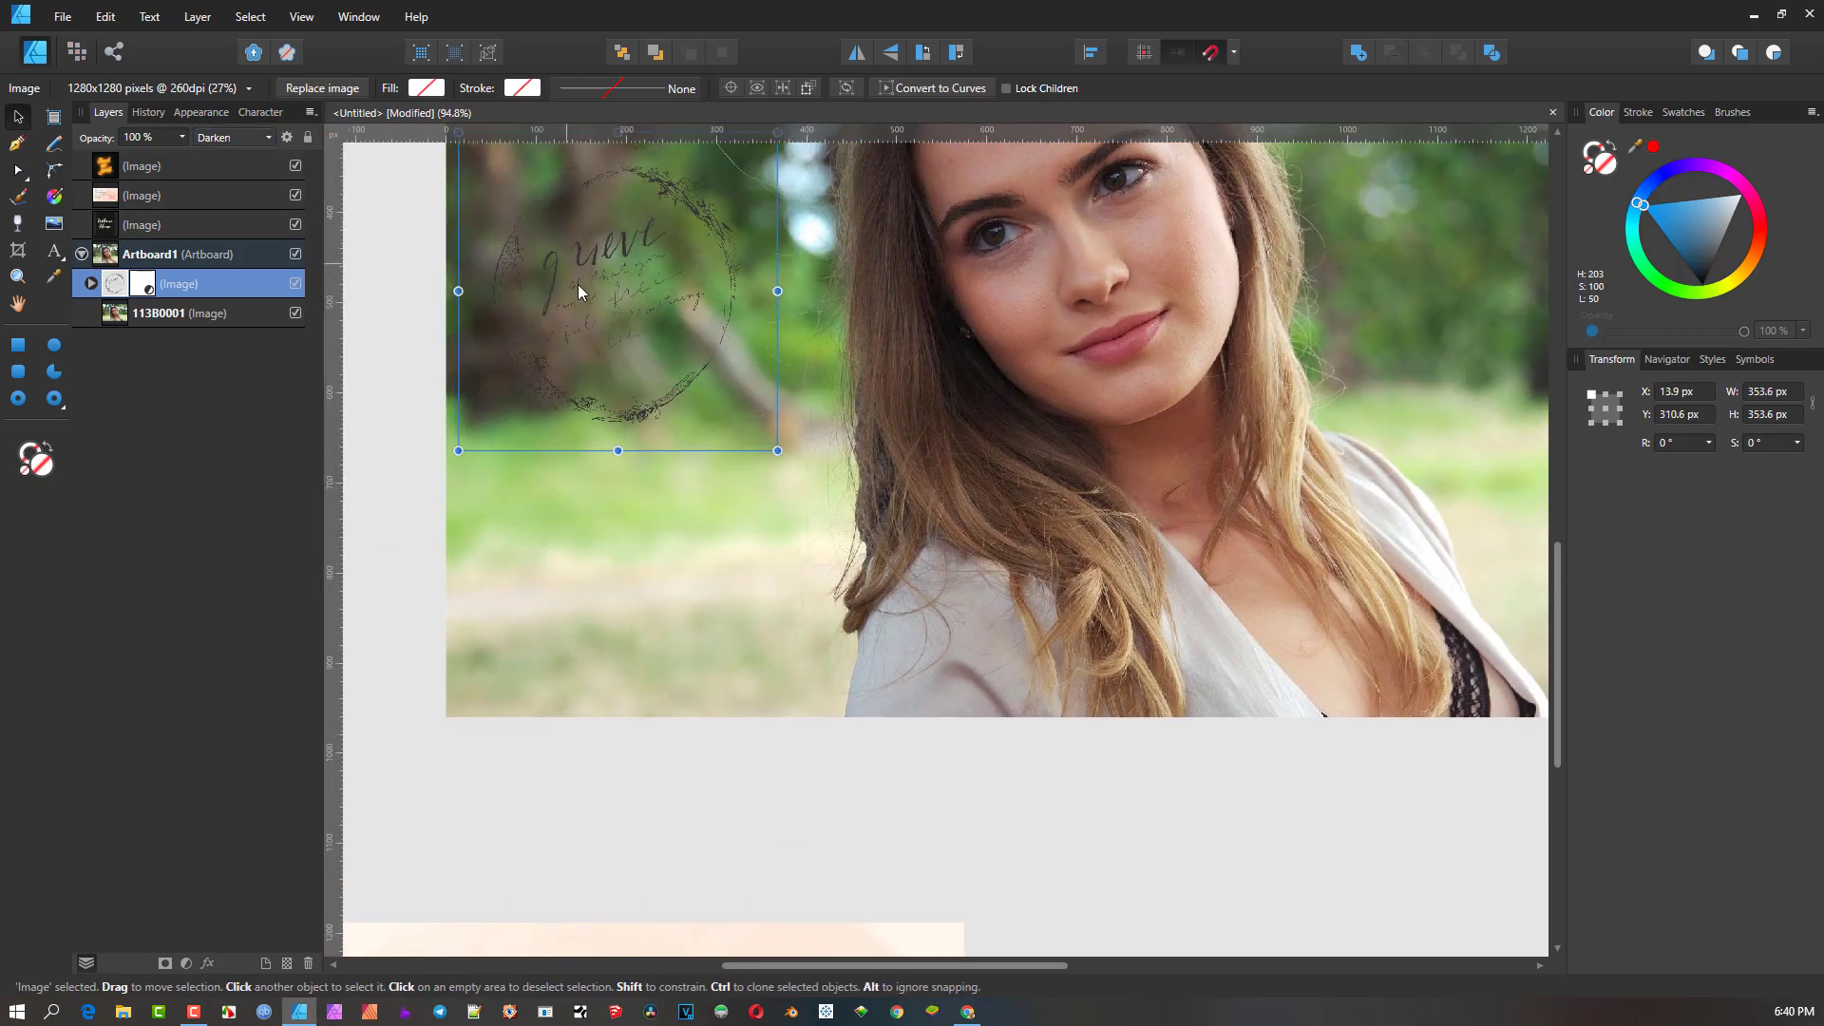
{"action": "scroll", "coordinate": [580, 287], "scroll_direction": "up", "scroll_amount": 2}
{"action": "scroll", "coordinate": [573, 305], "scroll_direction": "down", "scroll_amount": 3}
{"action": "left_click_drag", "start_coordinate": [693, 300], "coordinate": [656, 448]}
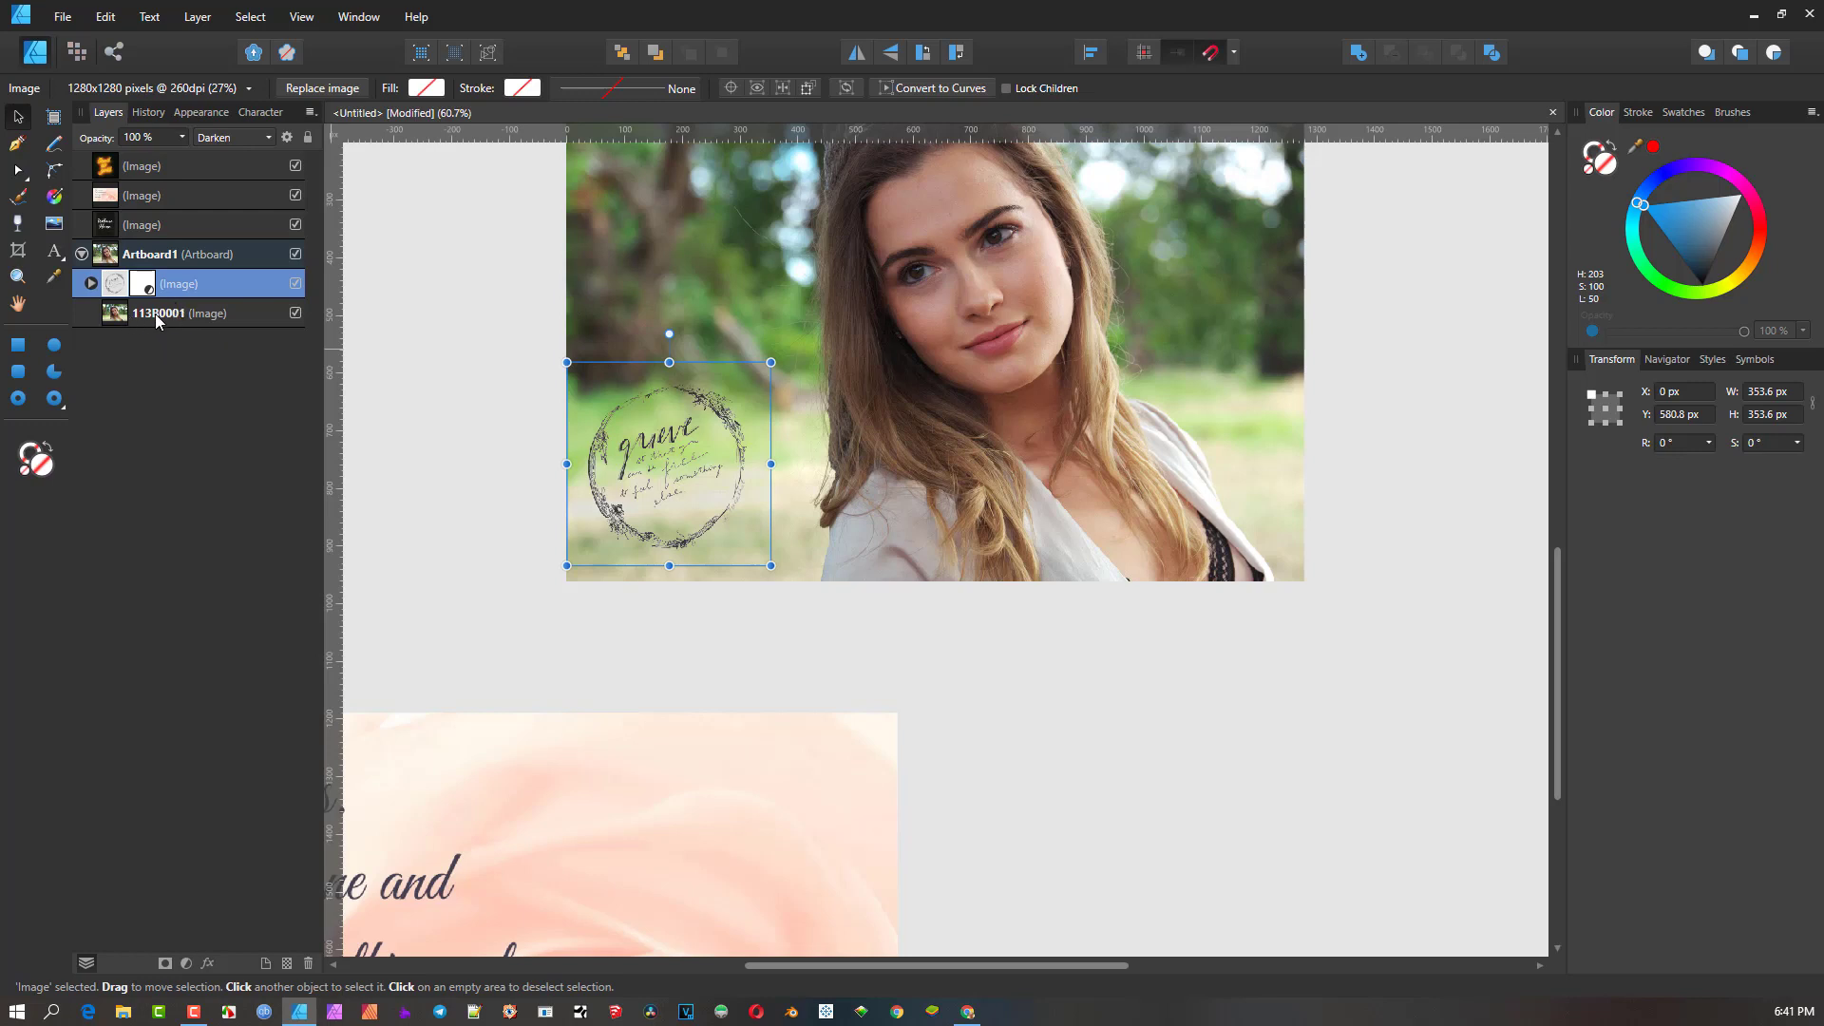
{"action": "scroll", "coordinate": [636, 441], "scroll_direction": "up", "scroll_amount": 1}
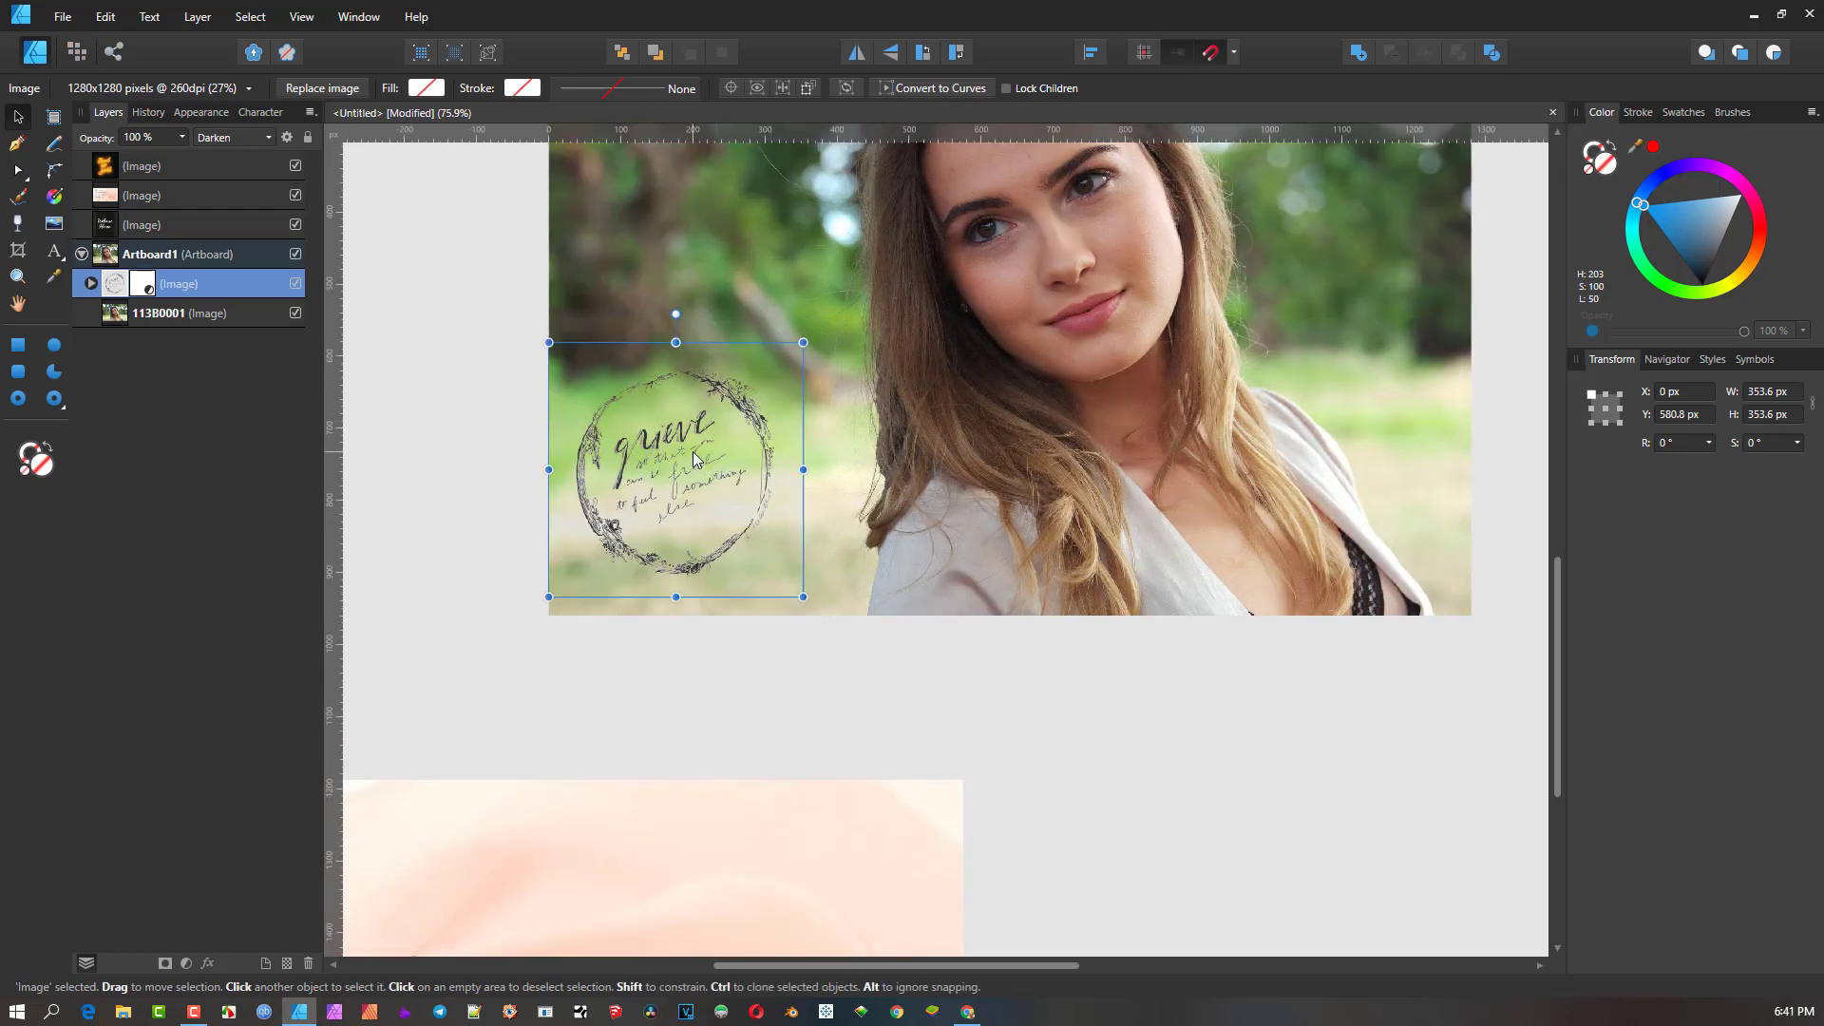
{"action": "scroll", "coordinate": [691, 446], "scroll_direction": "down", "scroll_amount": 2}
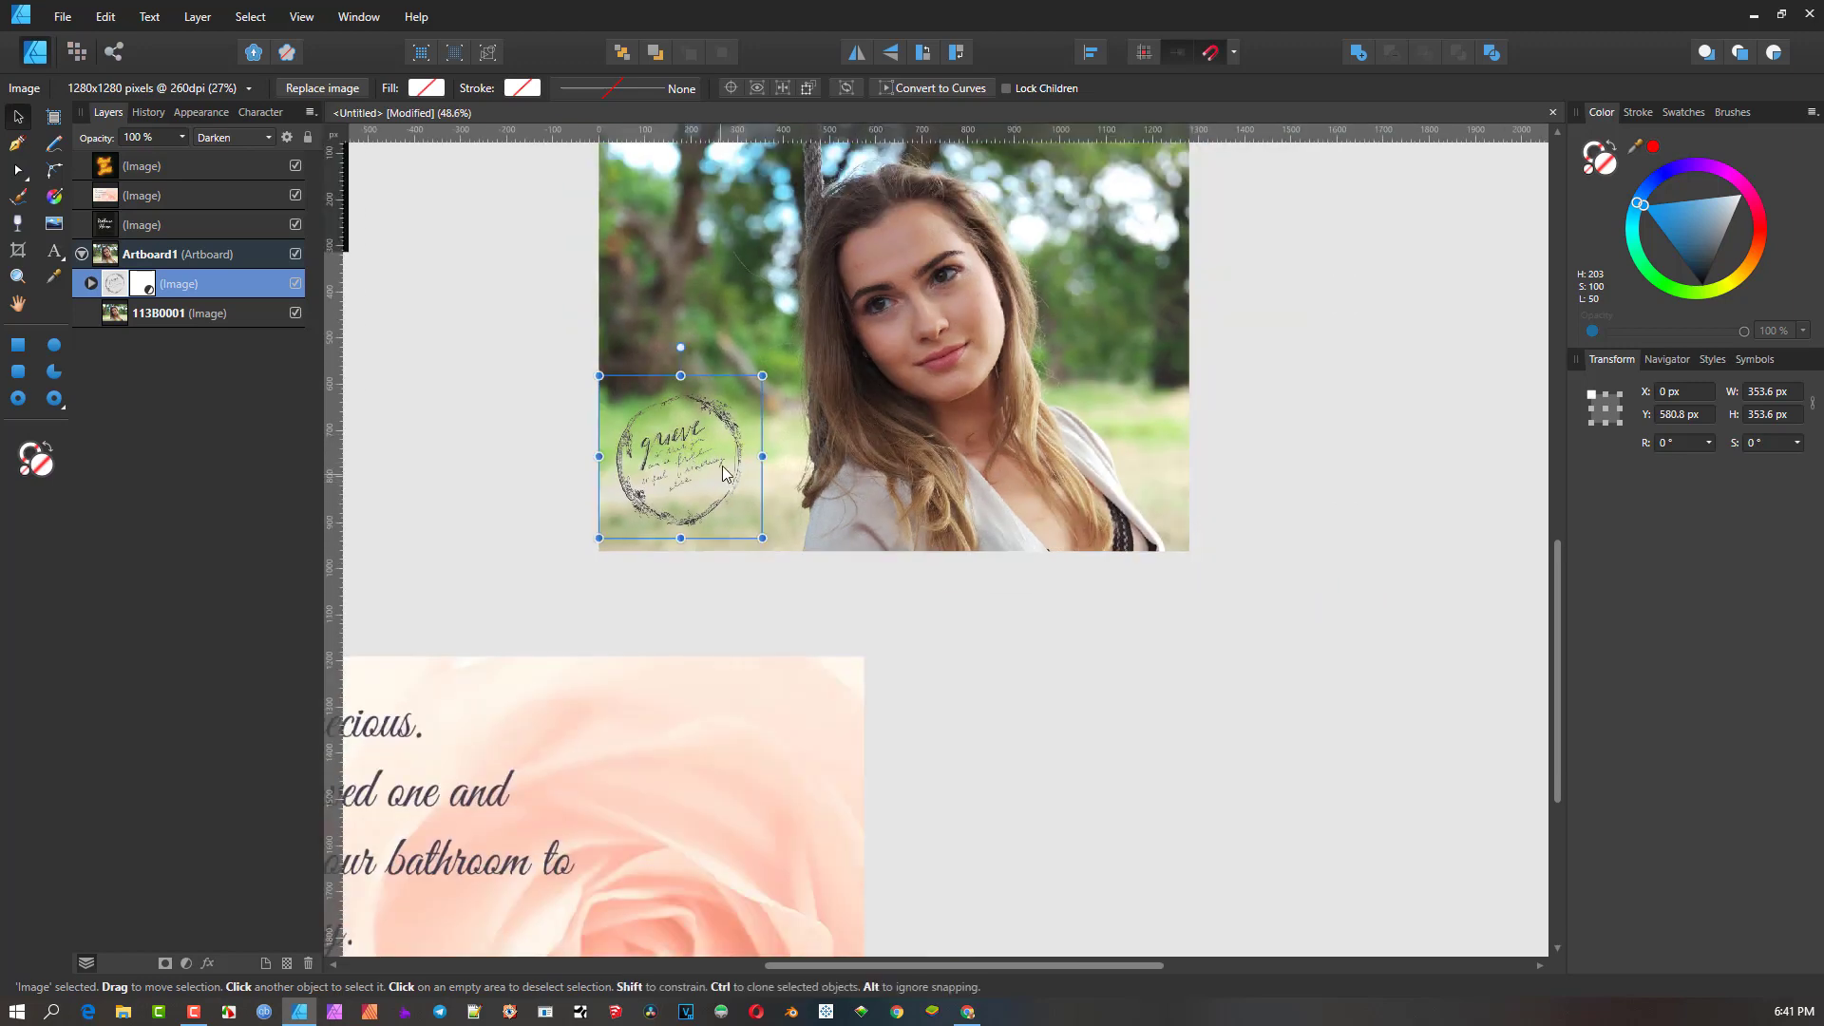
- Move the "grieve" sketch off the artboard to the empty canvas beside the portrait and hide it
{"action": "left_click_drag", "start_coordinate": [724, 472], "coordinate": [645, 397]}
{"action": "scroll", "coordinate": [1127, 296], "scroll_direction": "up", "scroll_amount": 4}
{"action": "scroll", "coordinate": [1119, 278], "scroll_direction": "down", "scroll_amount": 5}
{"action": "scroll", "coordinate": [637, 408], "scroll_direction": "up", "scroll_amount": 2}
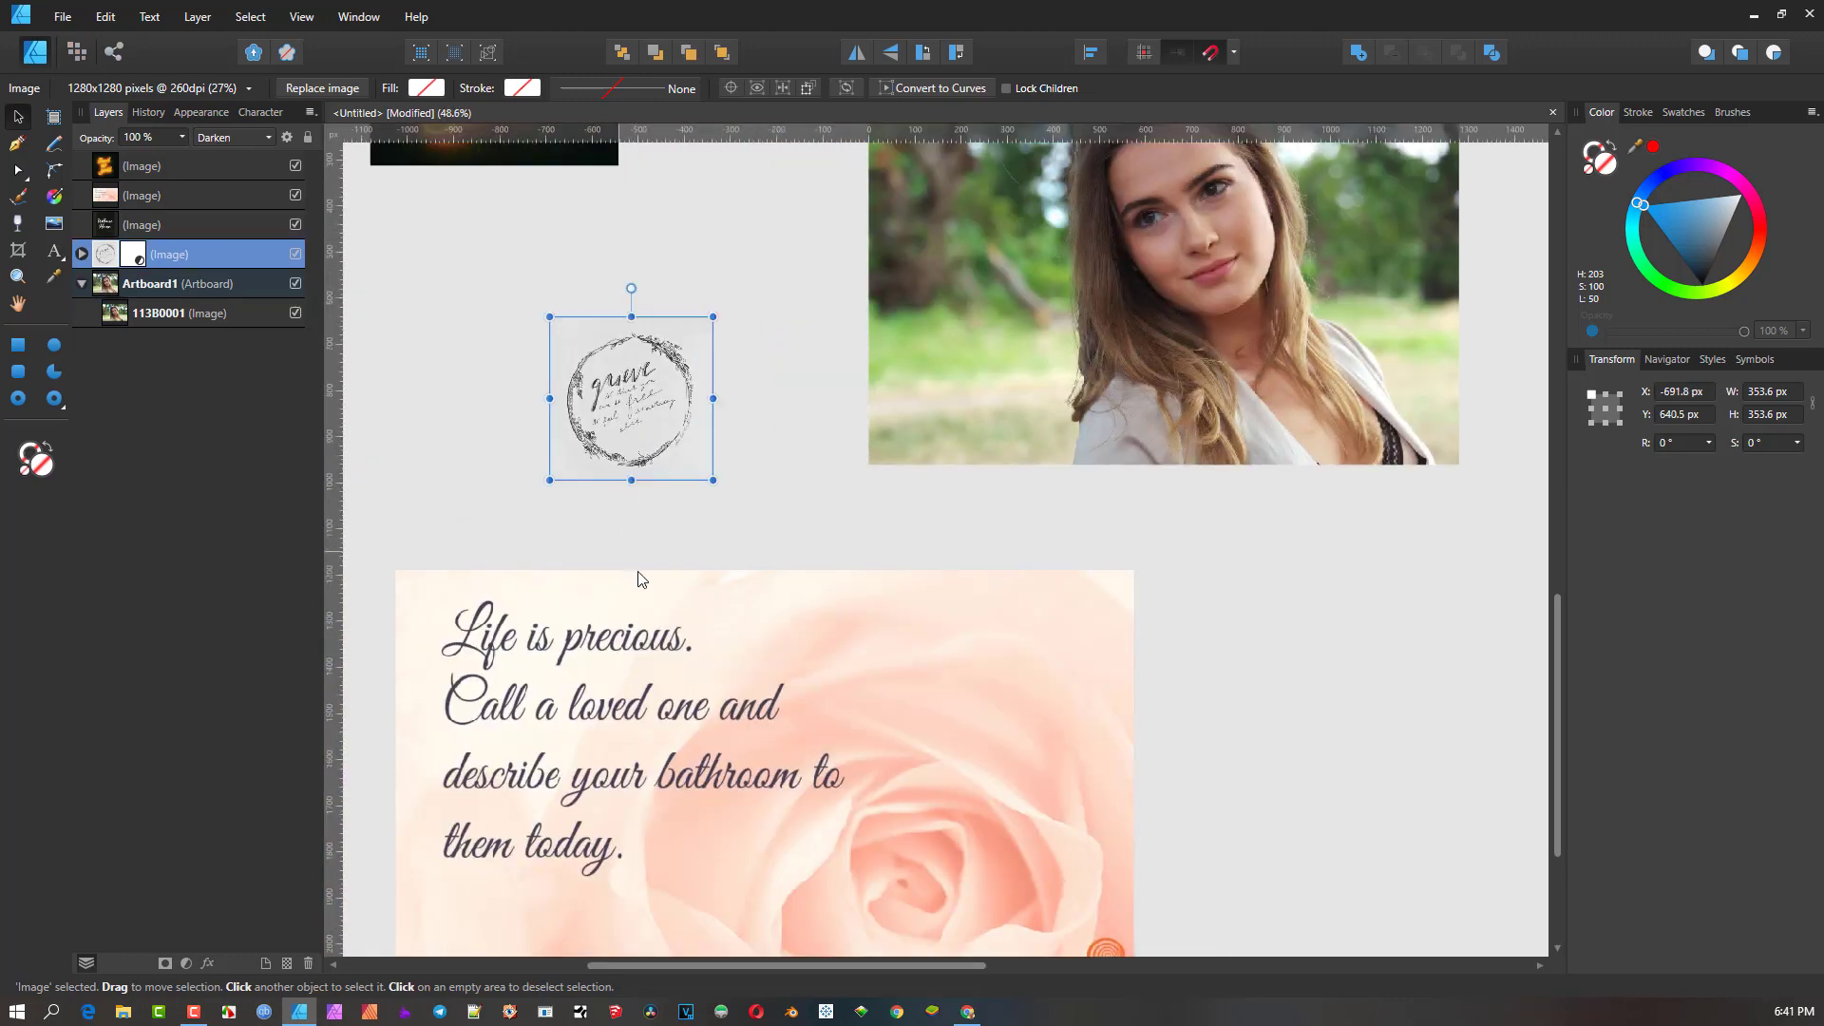
{"action": "left_click", "coordinate": [295, 255]}
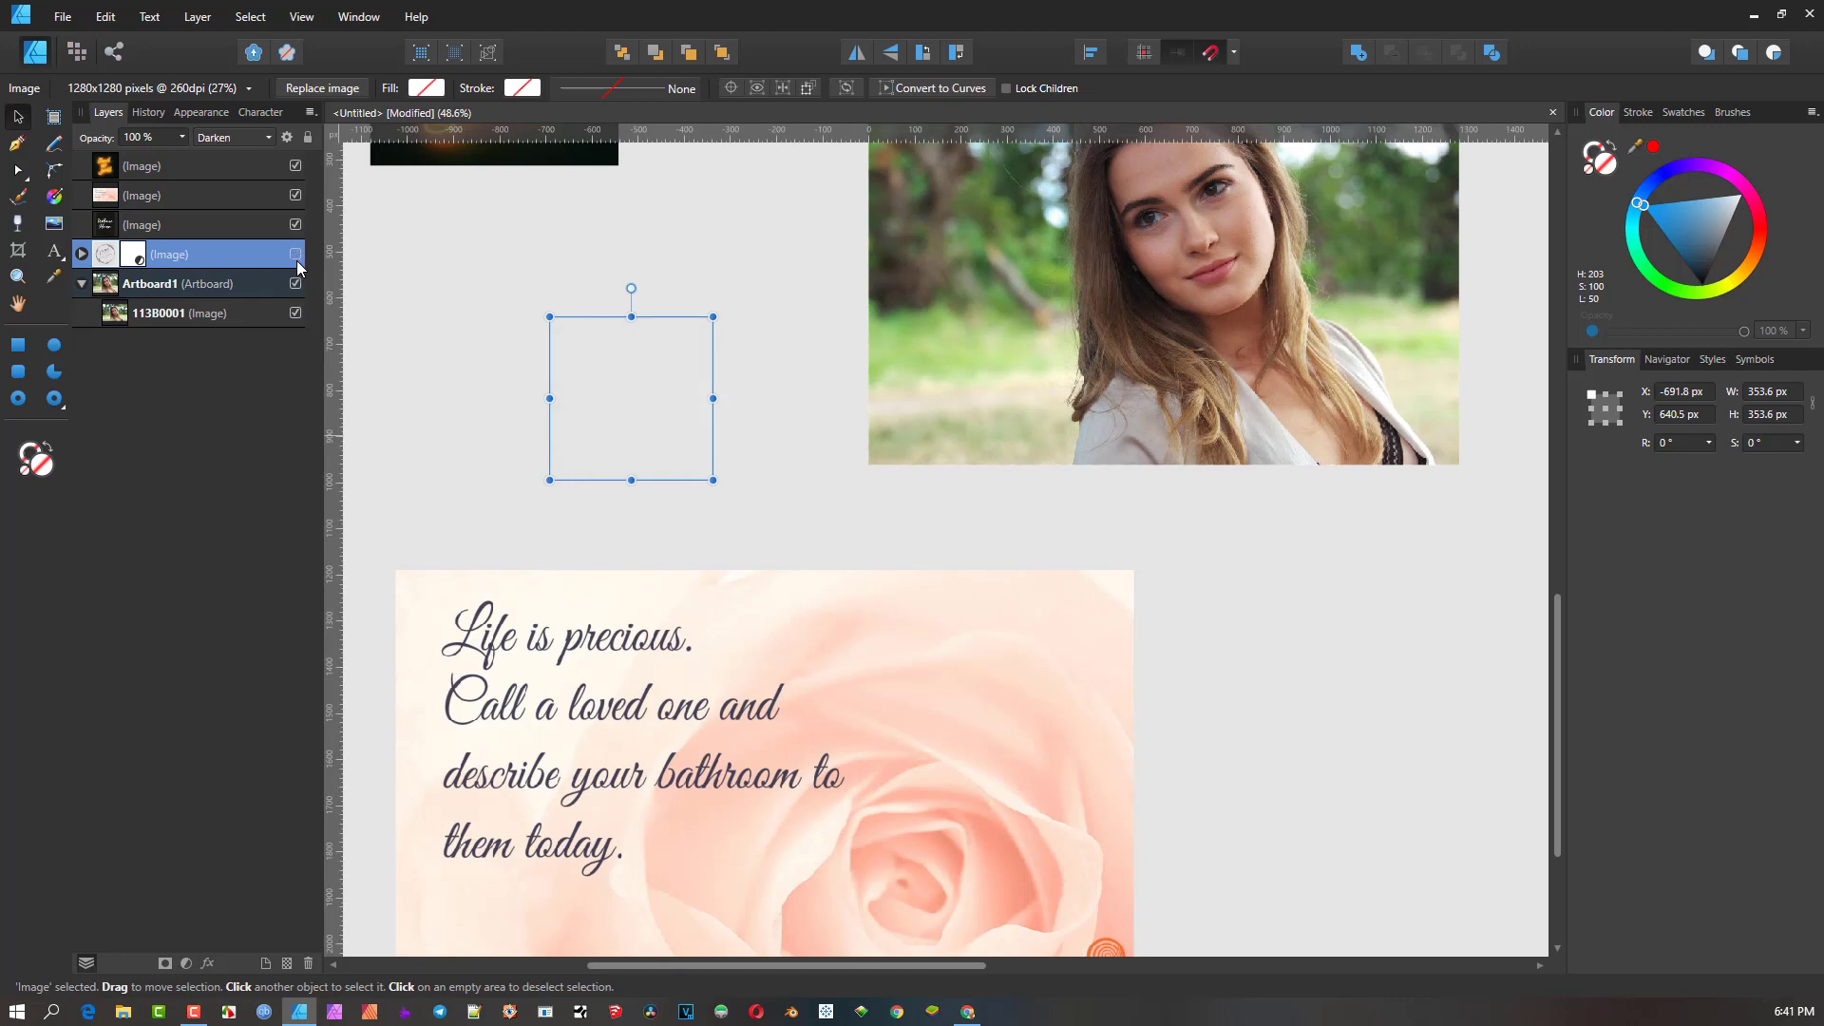
- Place the "Life is precious" rose image over the portrait and set its blend mode to Darken
{"action": "scroll", "coordinate": [602, 419], "scroll_direction": "down", "scroll_amount": 2}
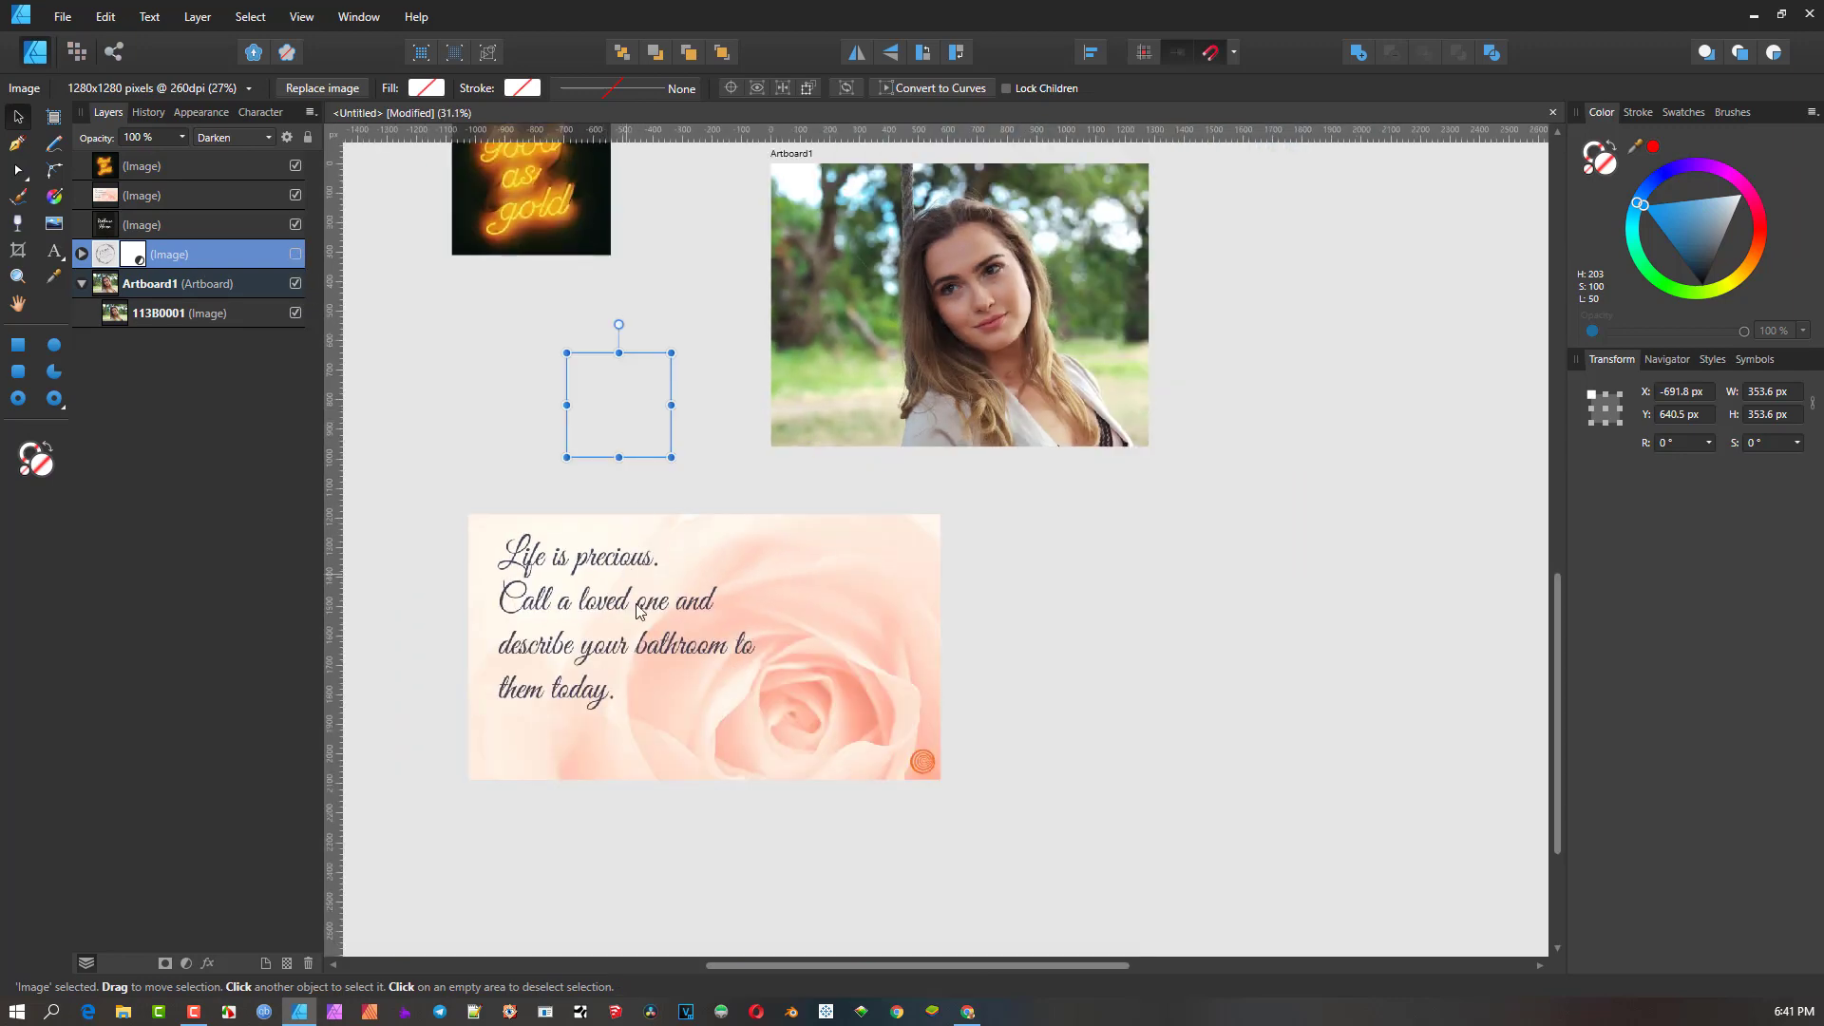
{"action": "left_click_drag", "start_coordinate": [648, 621], "coordinate": [984, 310]}
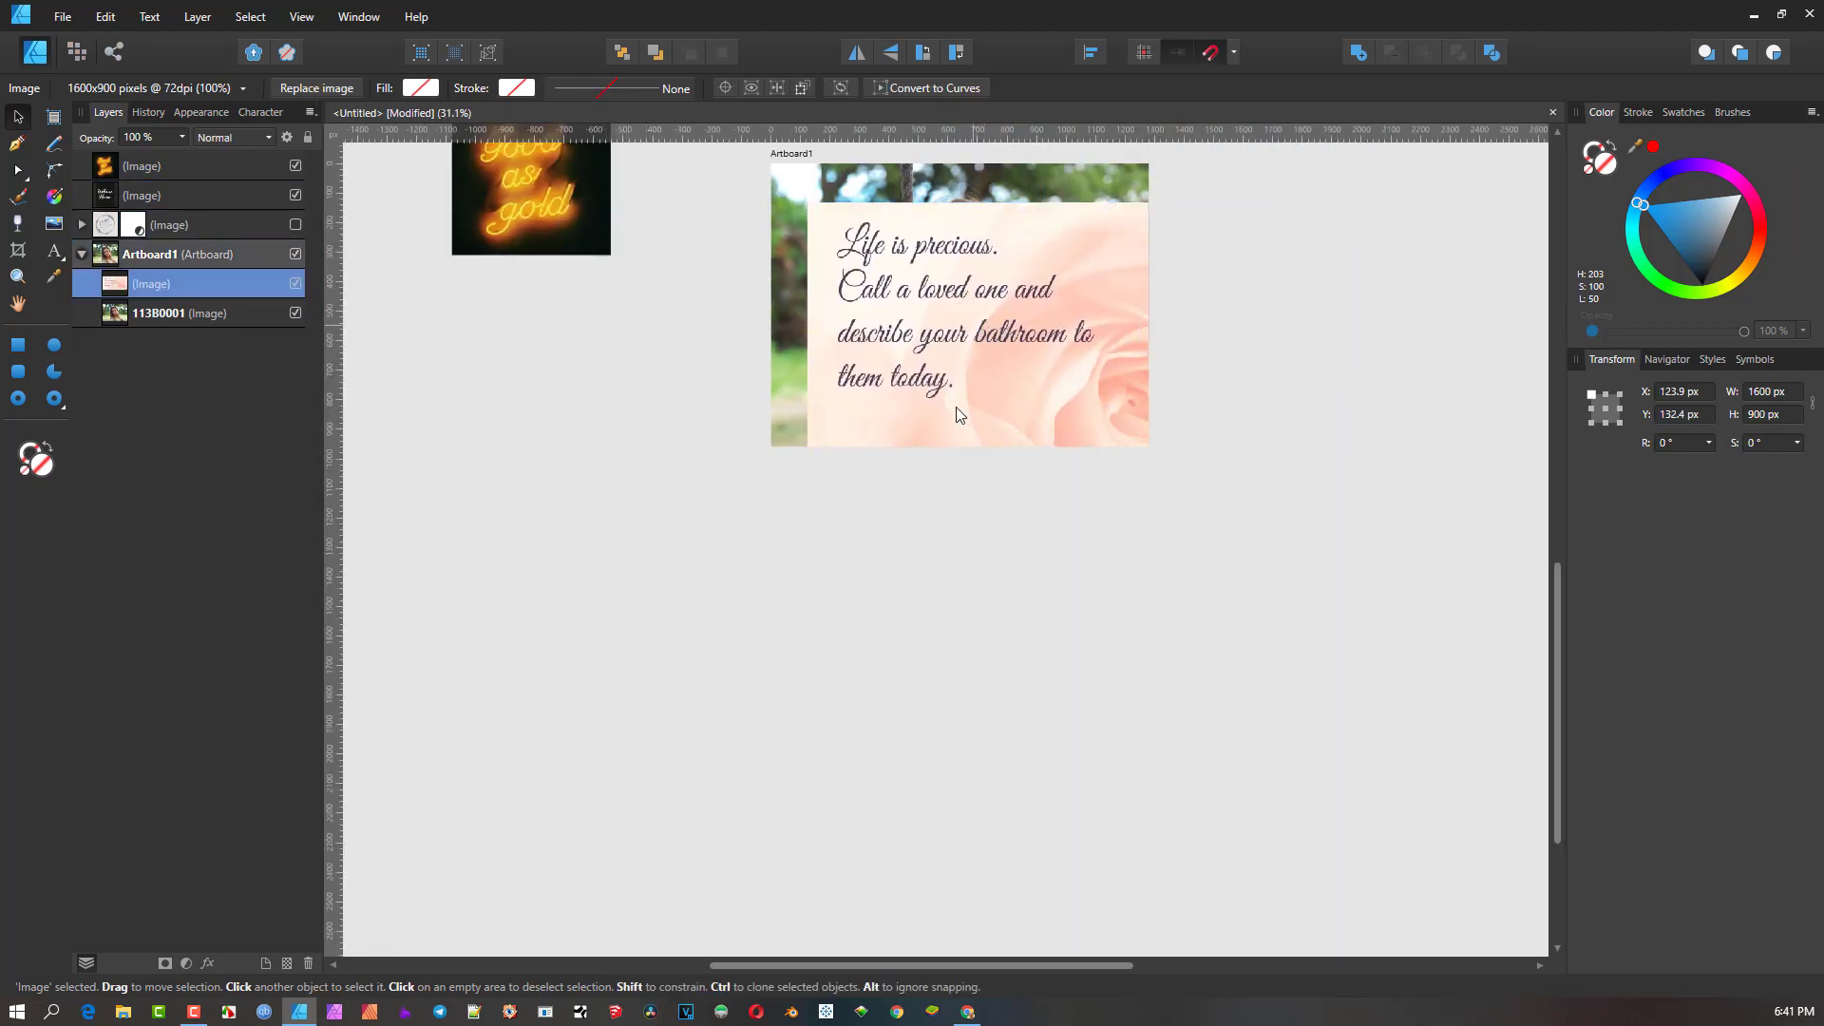
{"action": "scroll", "coordinate": [956, 408], "scroll_direction": "up", "scroll_amount": 1}
{"action": "scroll", "coordinate": [952, 456], "scroll_direction": "up", "scroll_amount": 2}
{"action": "left_click_drag", "start_coordinate": [933, 413], "coordinate": [910, 396]}
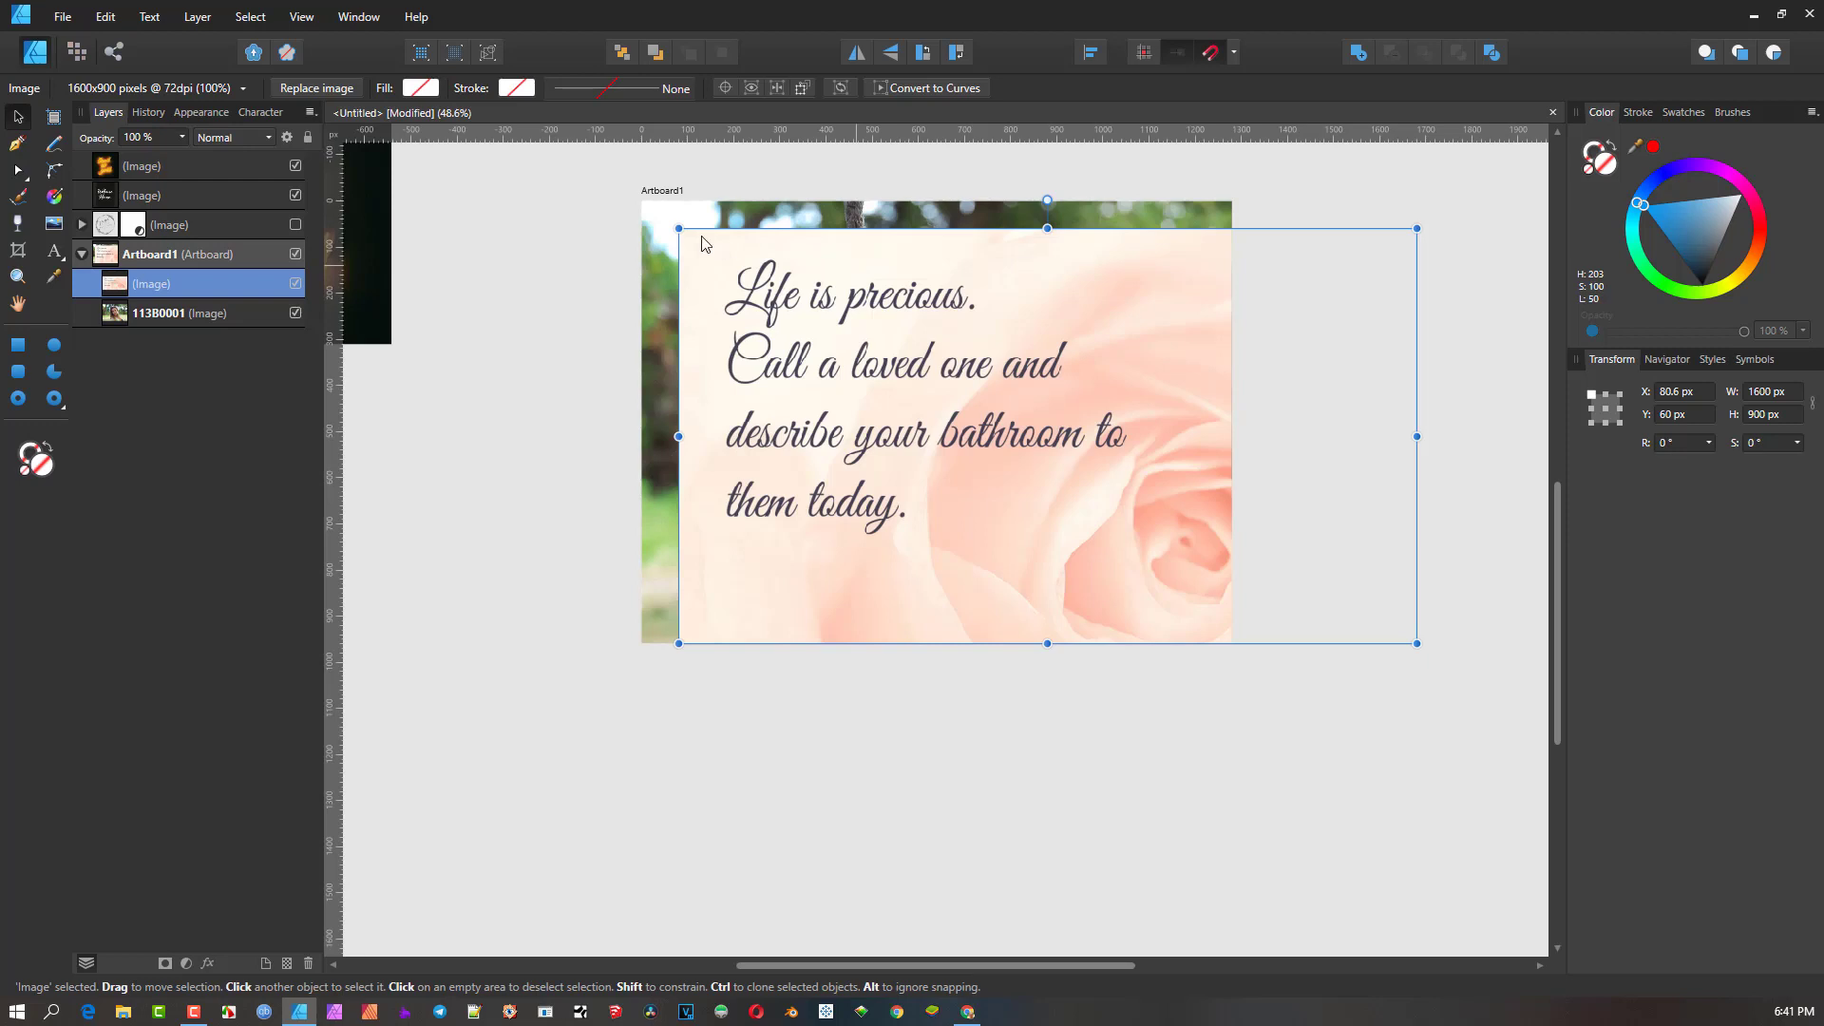
{"action": "left_click", "coordinate": [265, 138]}
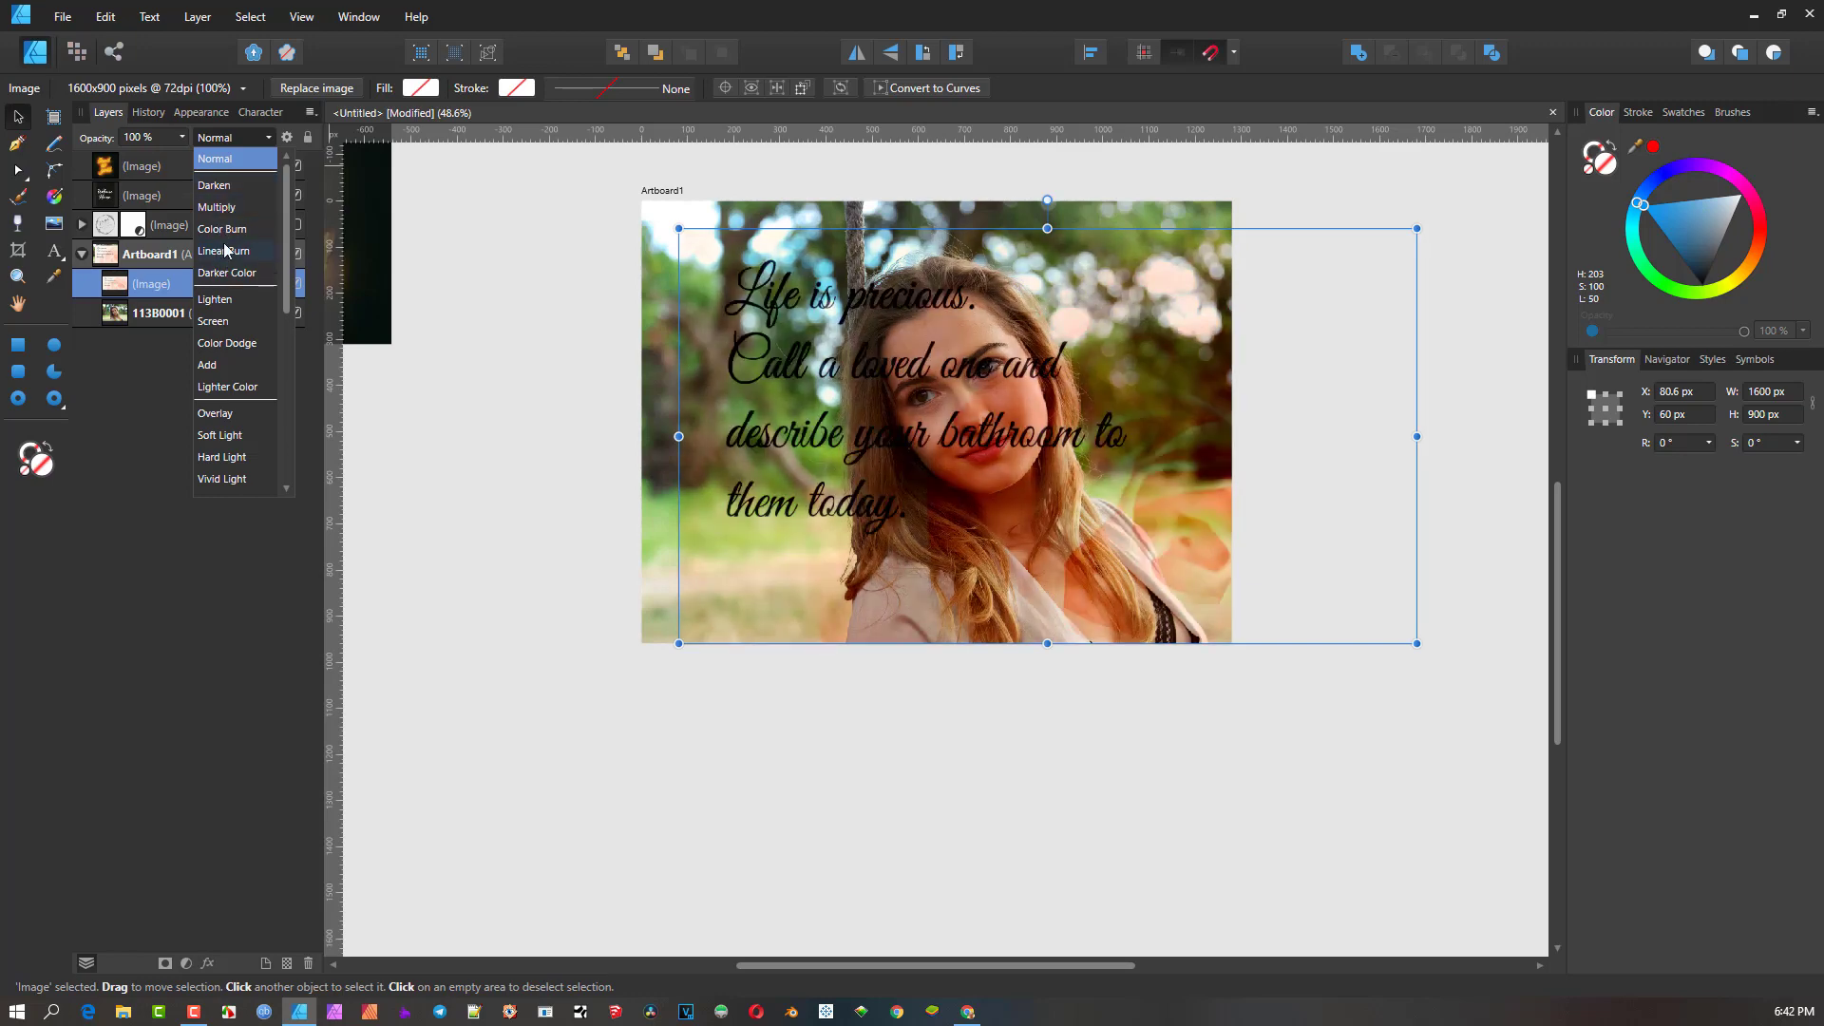
{"action": "left_click", "coordinate": [226, 187]}
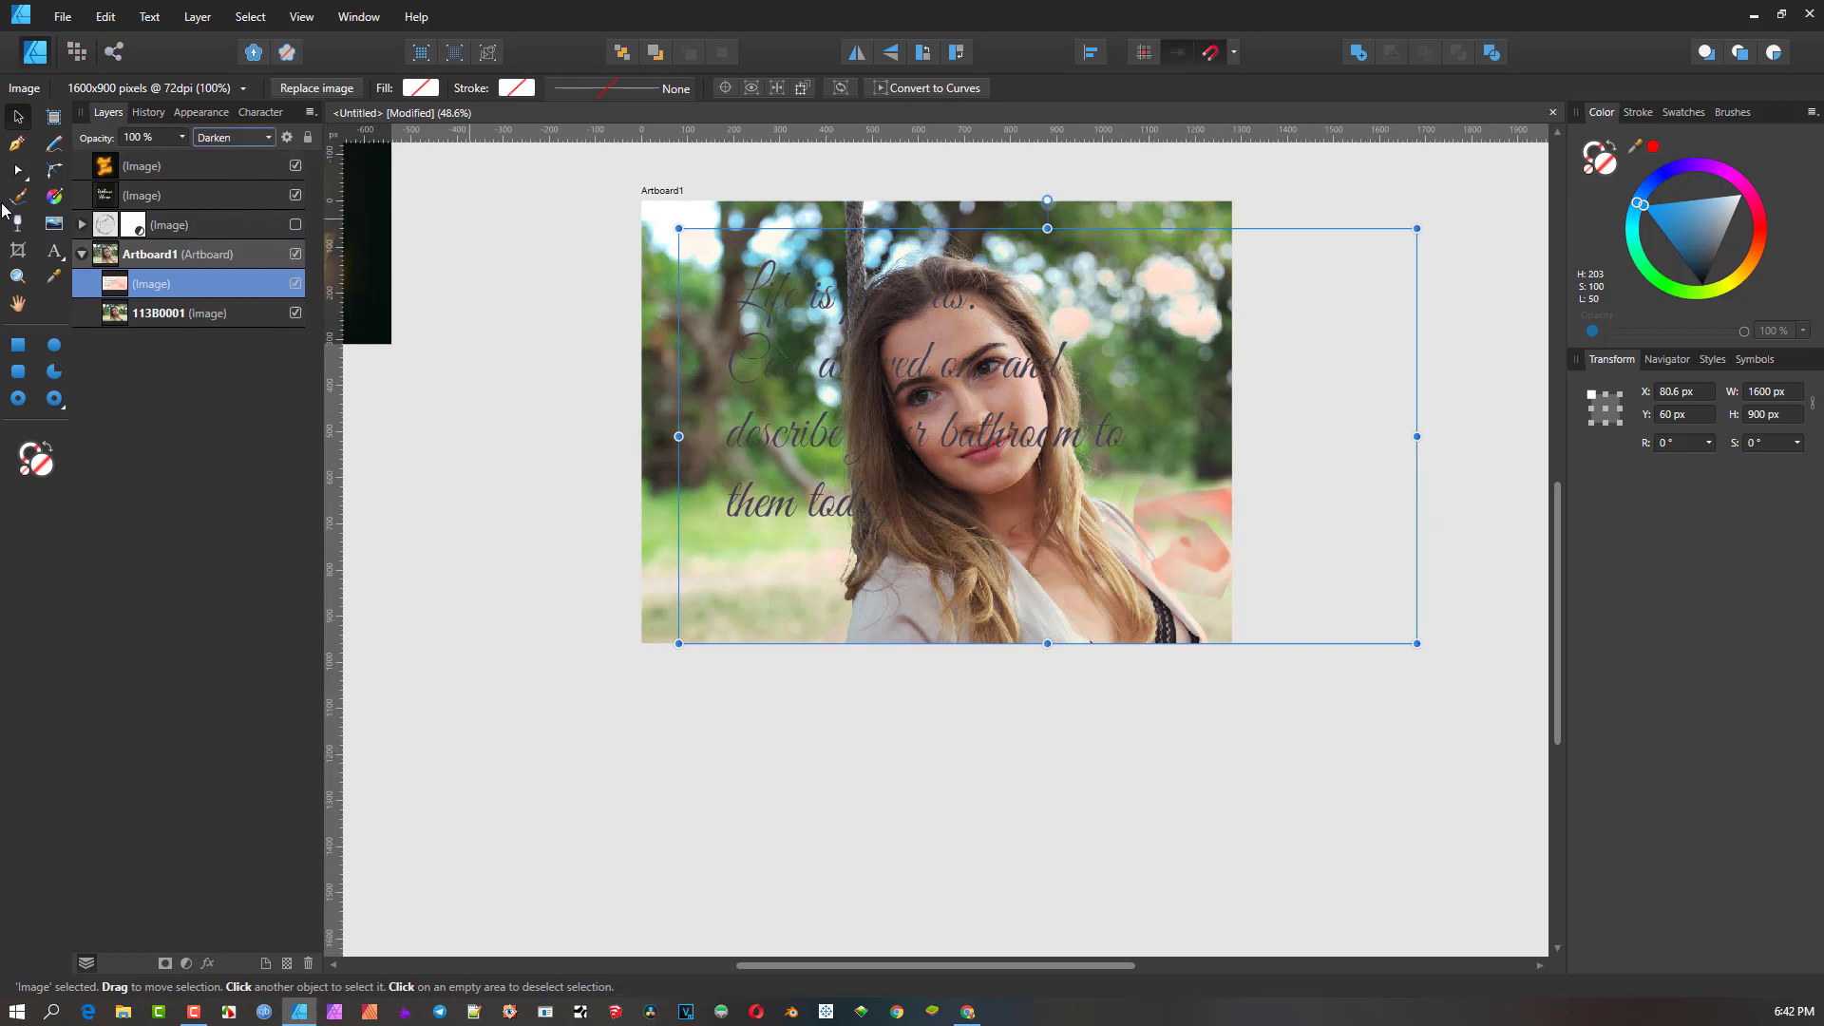
- Crop the "Life is precious" image around its lettering to about 976 by 702 px
{"action": "left_click", "coordinate": [17, 250]}
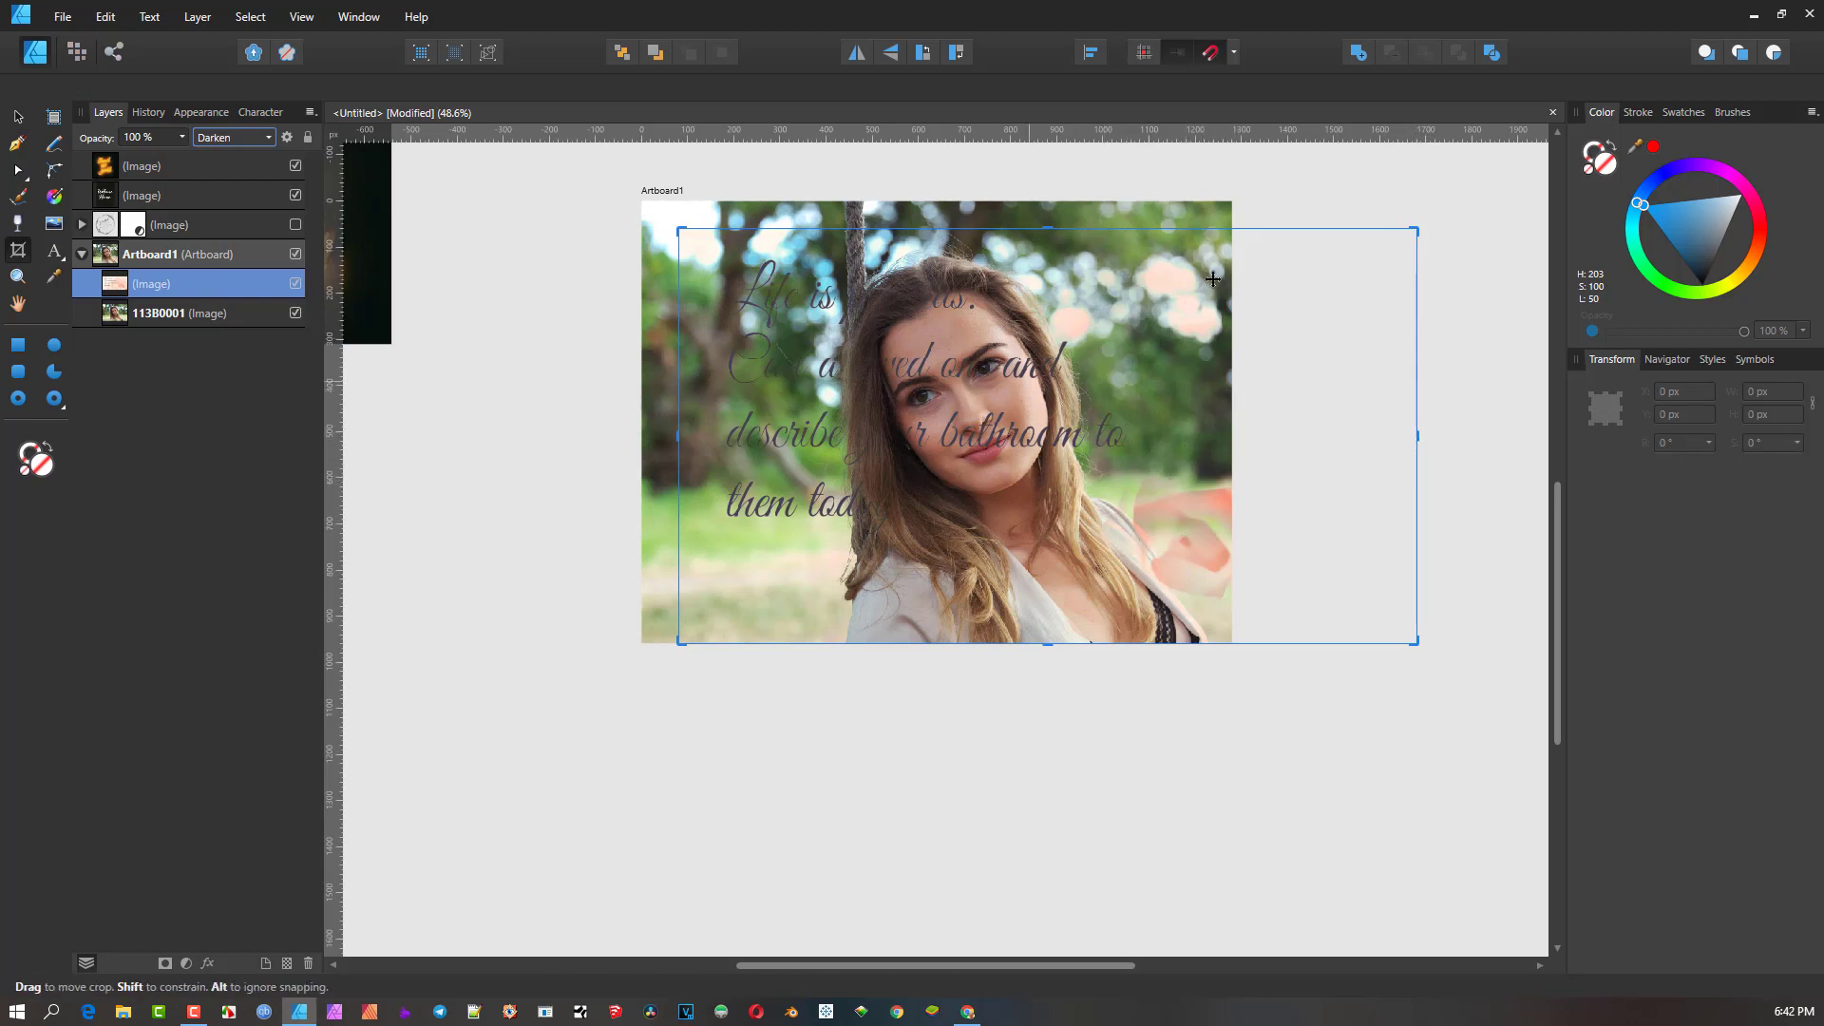
{"action": "left_click_drag", "start_coordinate": [1412, 435], "coordinate": [1130, 436]}
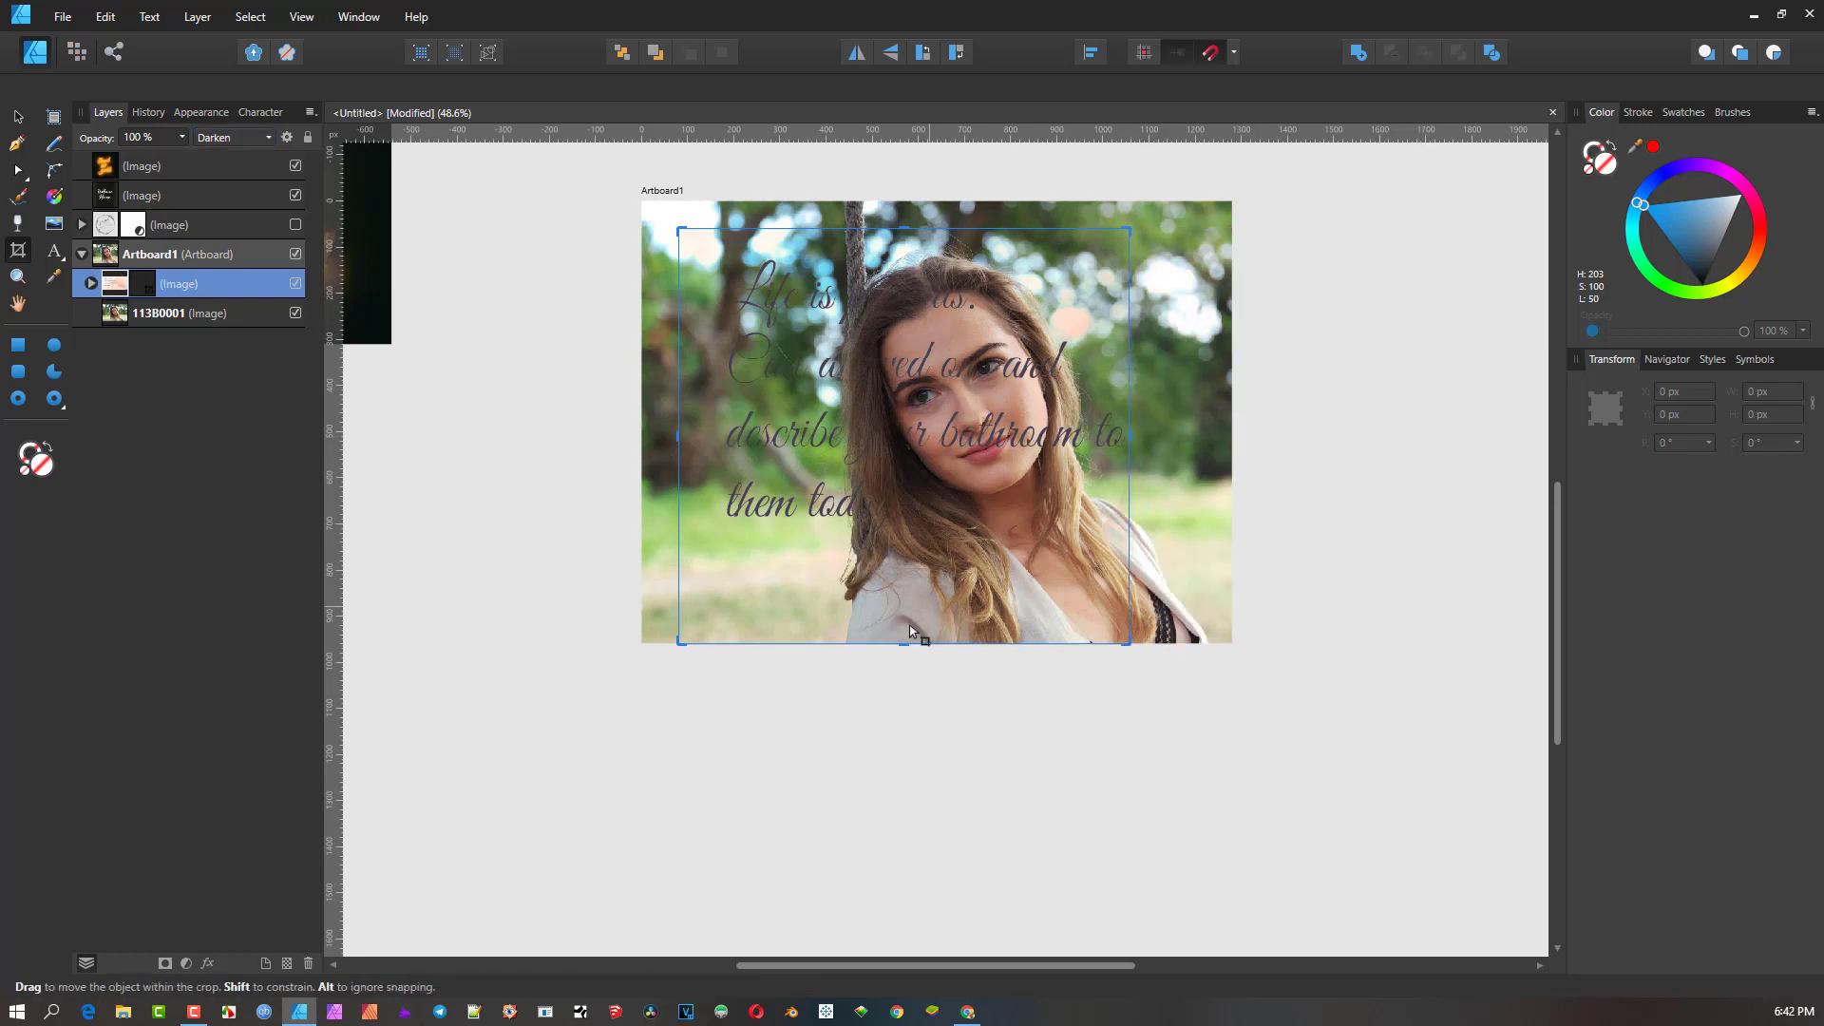
{"action": "left_click_drag", "start_coordinate": [903, 643], "coordinate": [901, 553]}
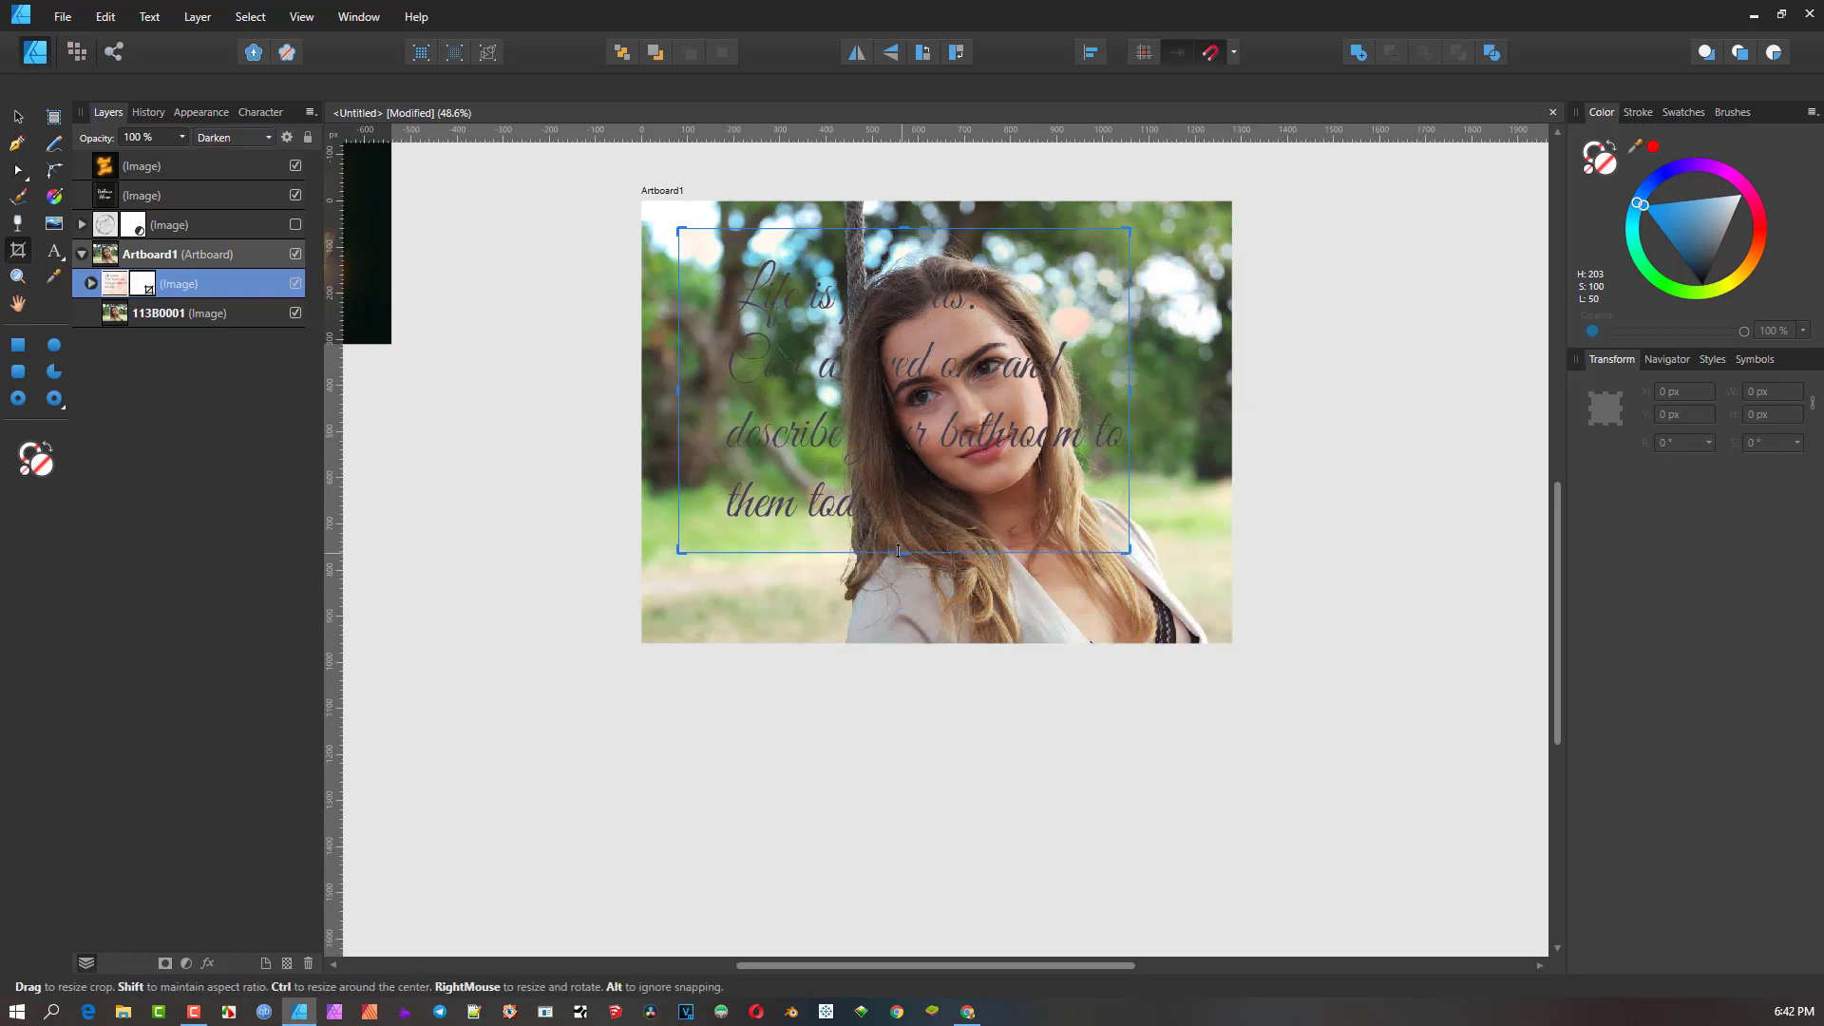
{"action": "left_click", "coordinate": [19, 117]}
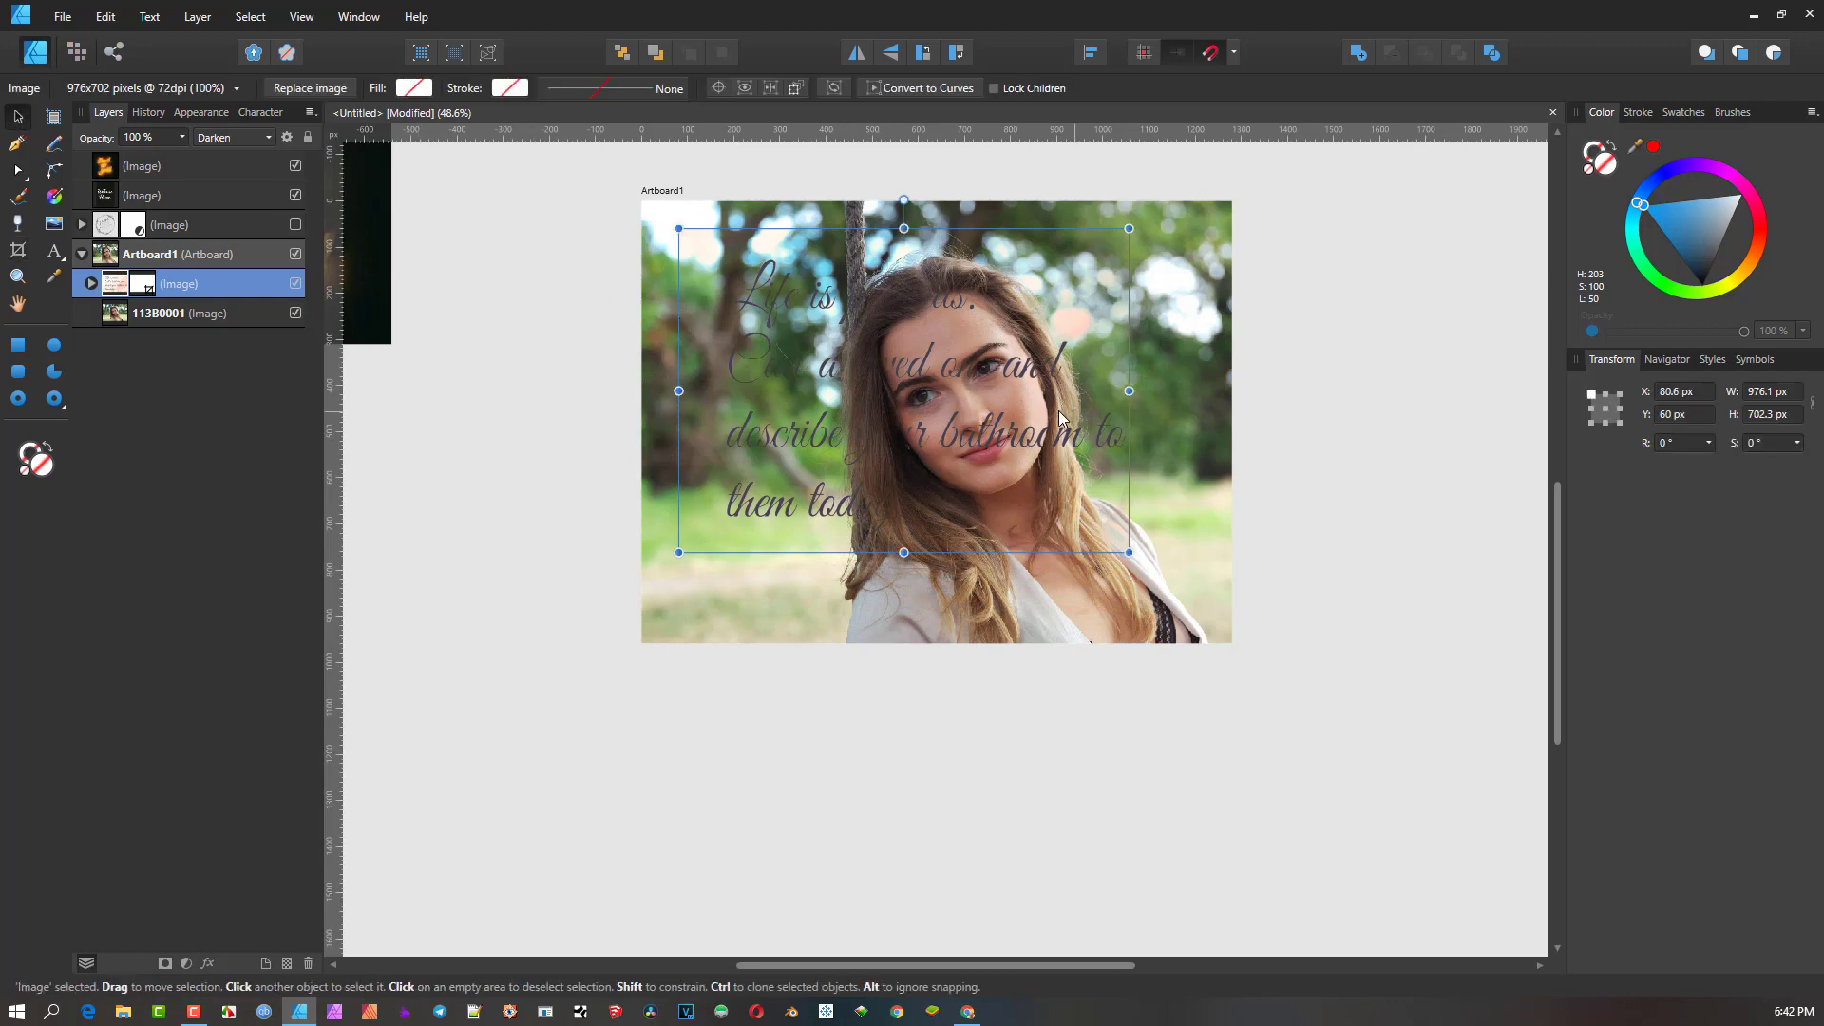
- Scale the cropped quote image to about 487 by 351 px and place it in the portrait's lower-left area
{"action": "left_click_drag", "start_coordinate": [1128, 229], "coordinate": [902, 388]}
{"action": "scroll", "coordinate": [858, 428], "scroll_direction": "up", "scroll_amount": 5}
{"action": "left_click_drag", "start_coordinate": [776, 341], "coordinate": [699, 501]}
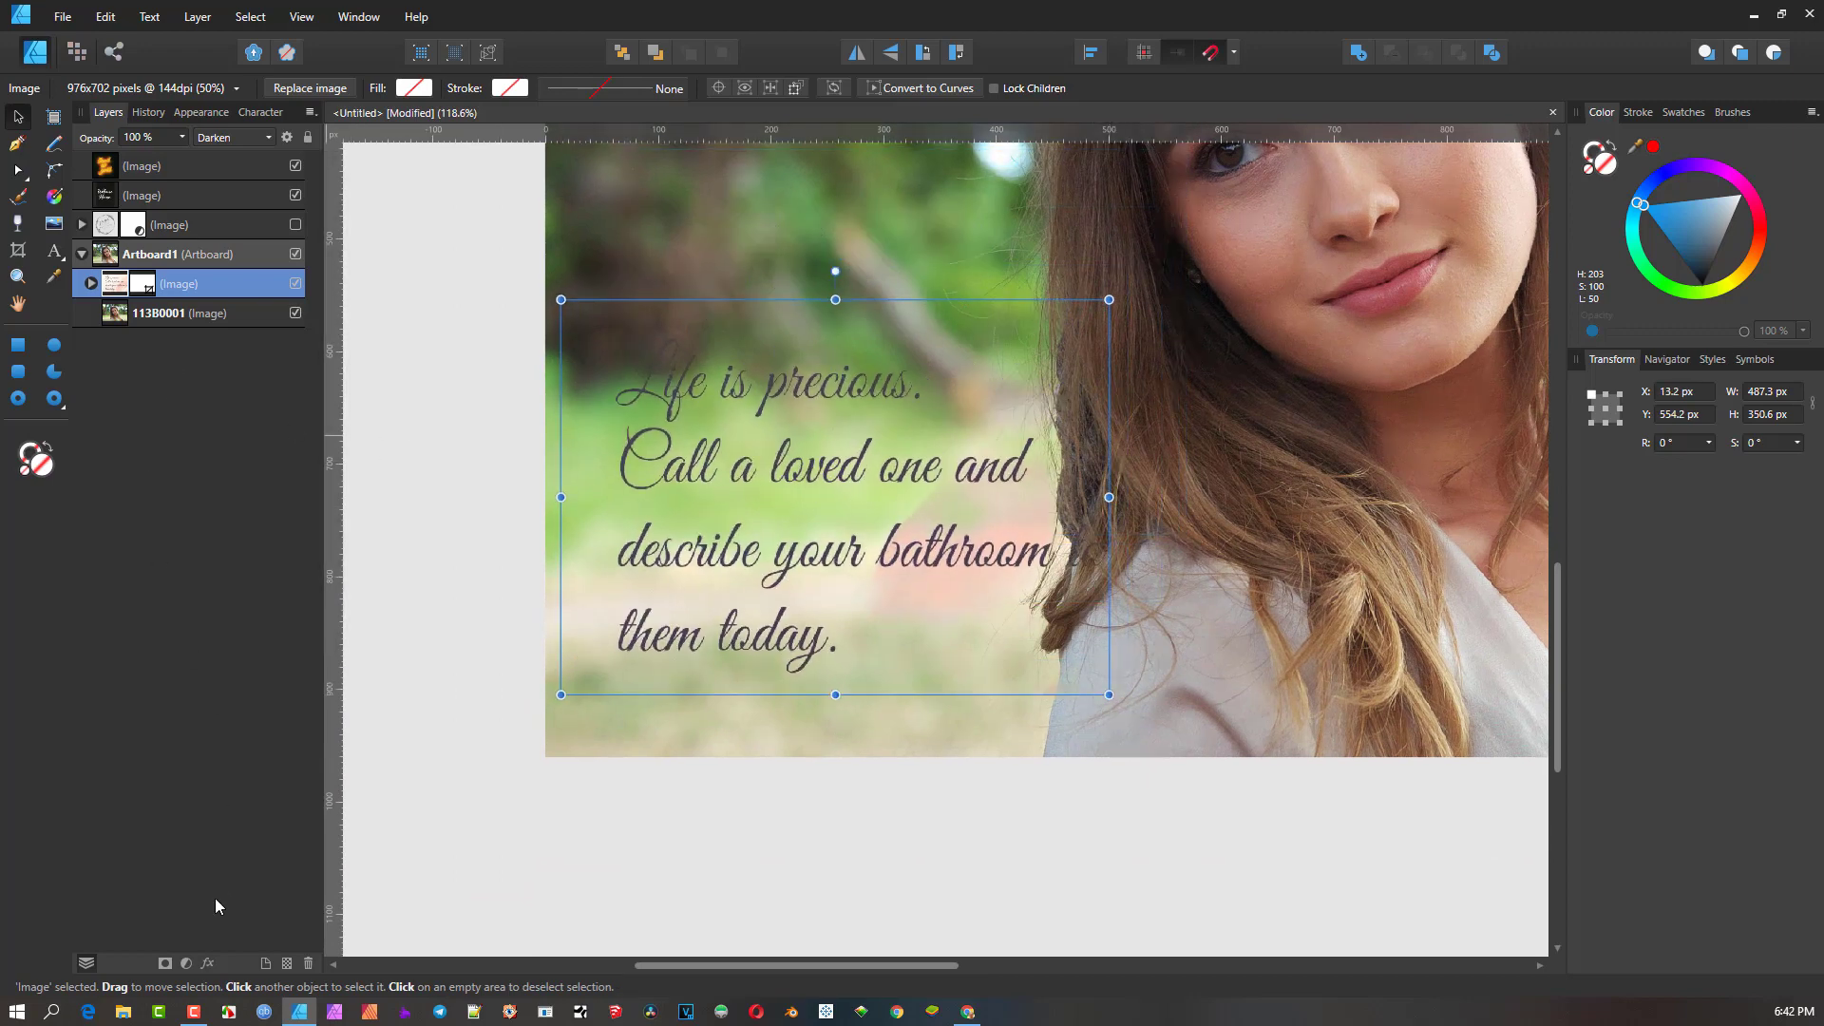
- Add a Levels adjustment to the quote image with black level 32% and white level 70%
{"action": "left_click", "coordinate": [186, 965]}
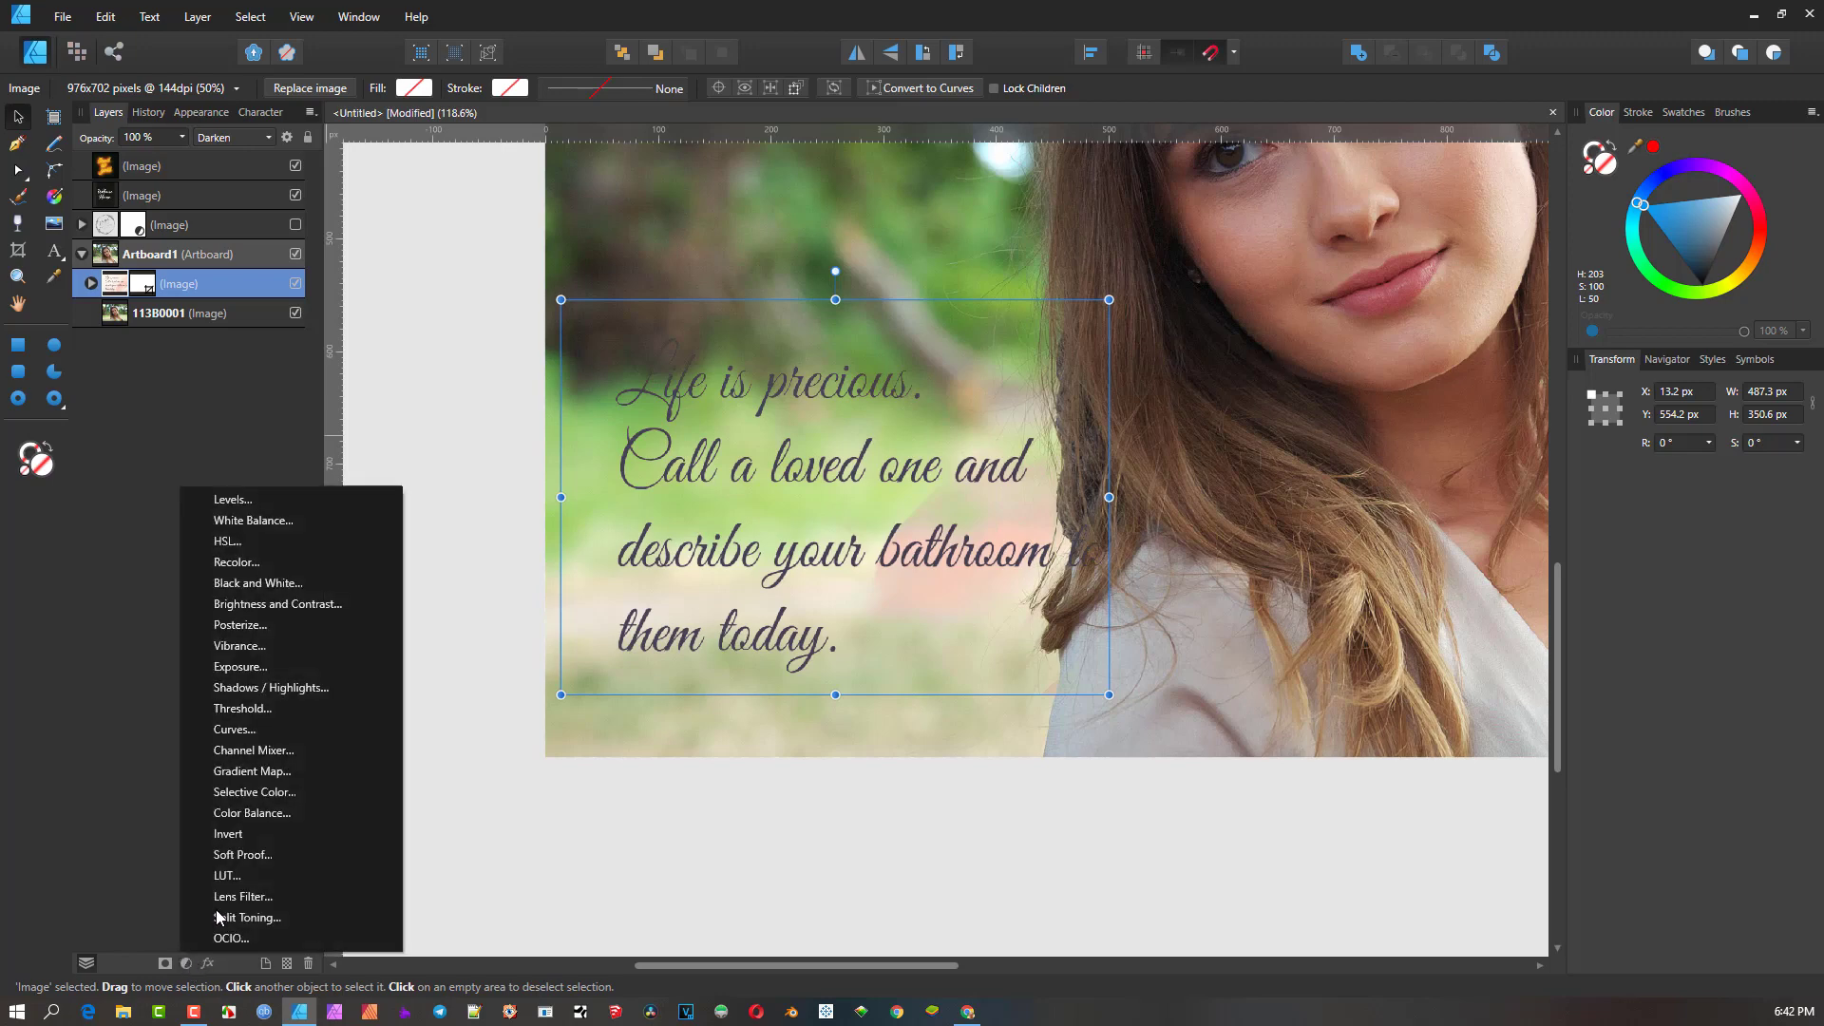
{"action": "left_click", "coordinate": [290, 504]}
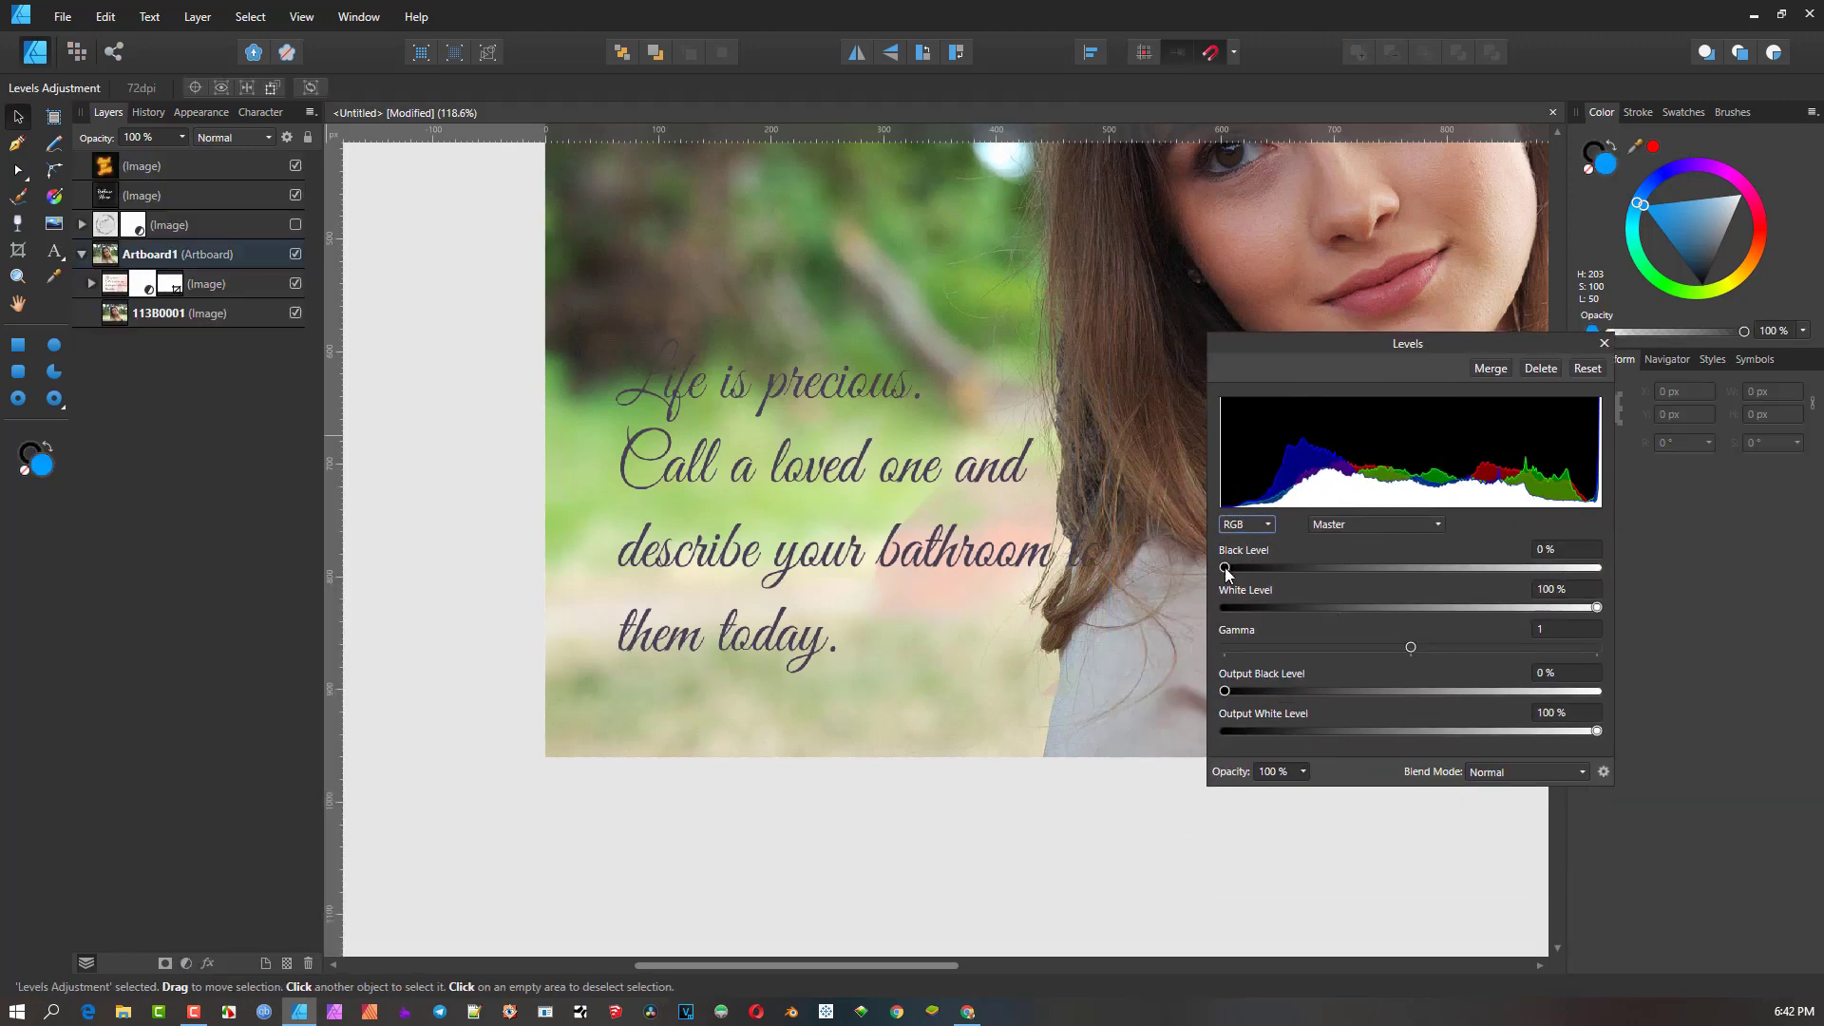
{"action": "left_click_drag", "start_coordinate": [1224, 567], "coordinate": [1345, 573]}
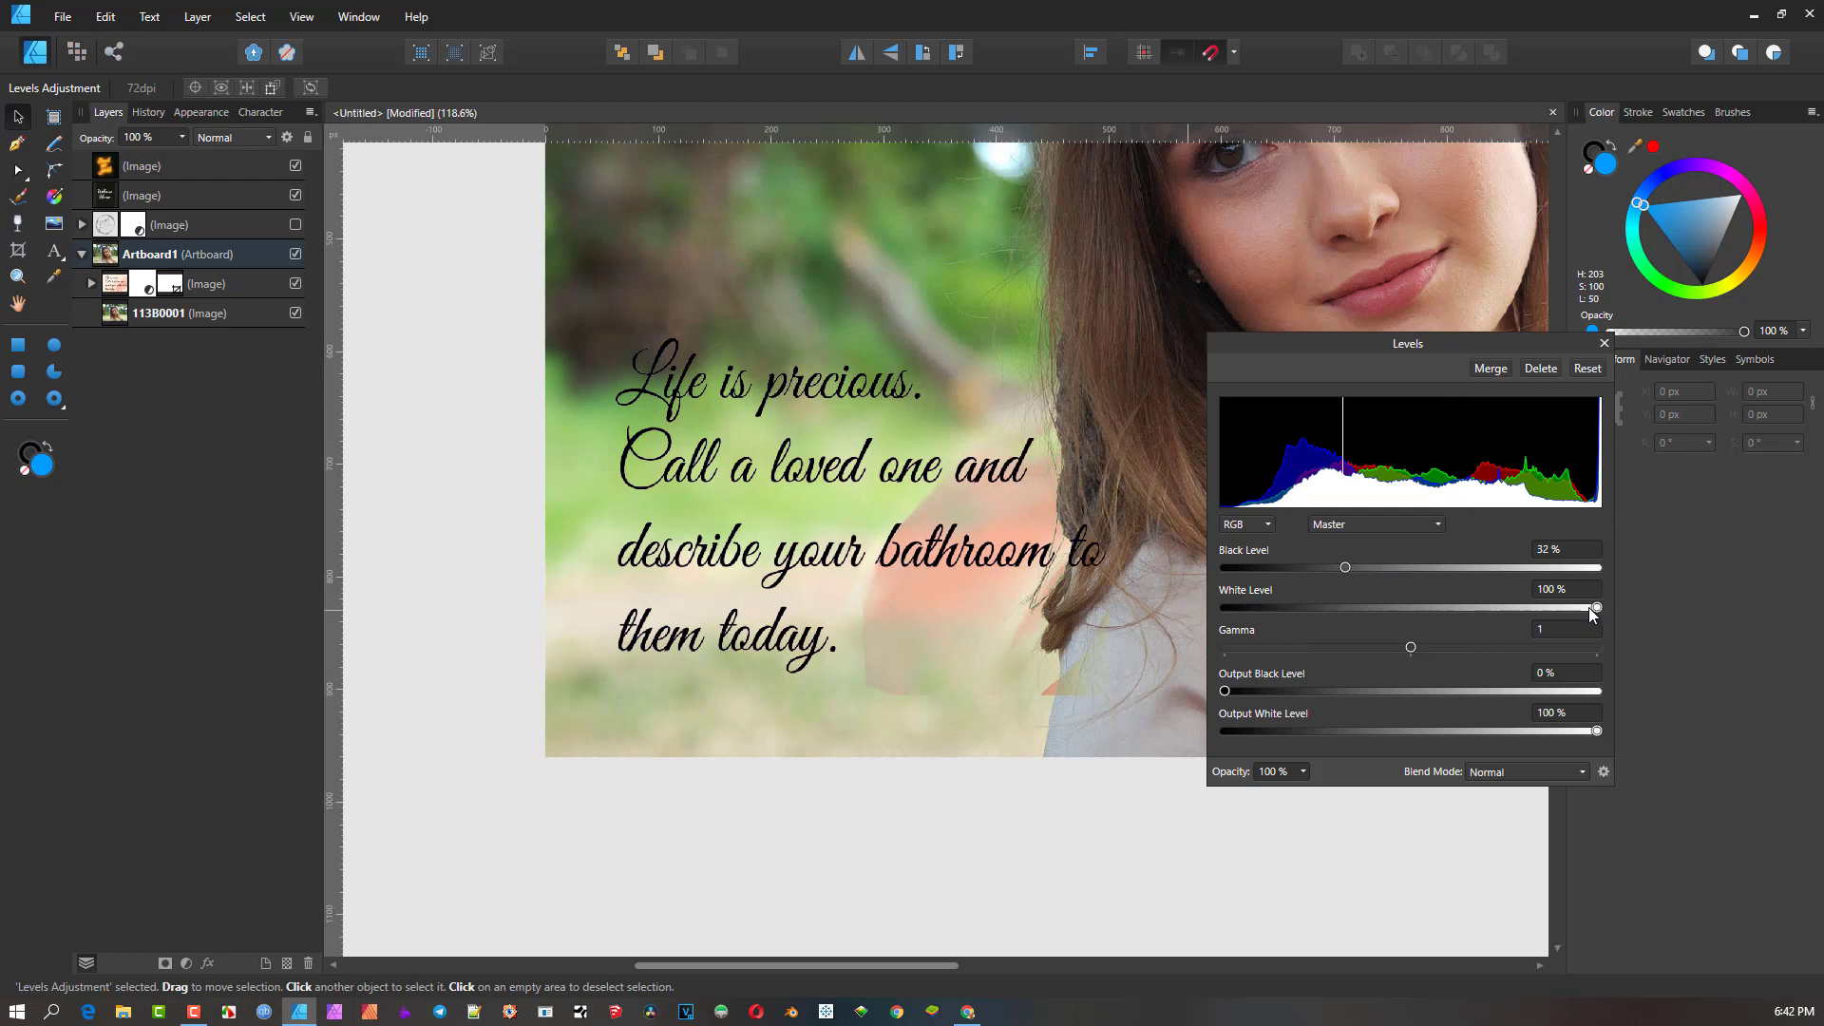
{"action": "left_click_drag", "start_coordinate": [1588, 607], "coordinate": [1487, 624]}
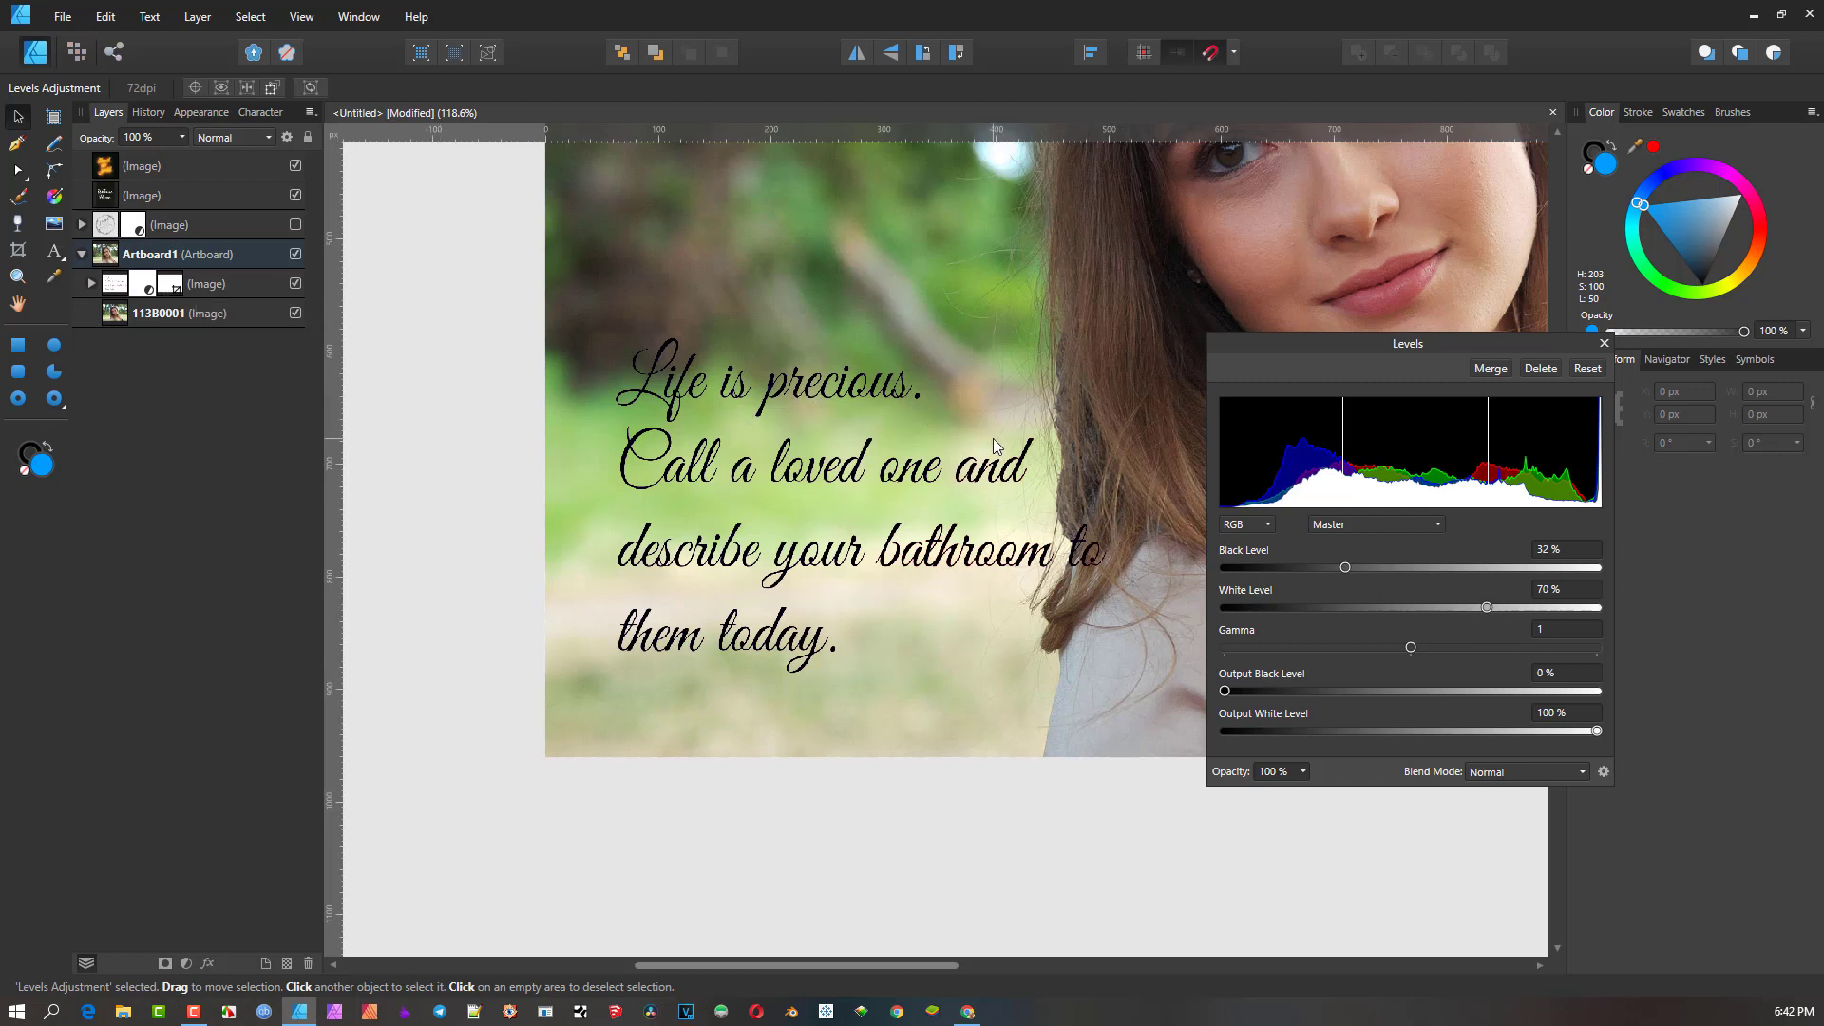
- Set the hidden "grieve" sketch's blend mode to Normal and turn off its Curves adjustment
{"action": "left_click", "coordinate": [196, 225]}
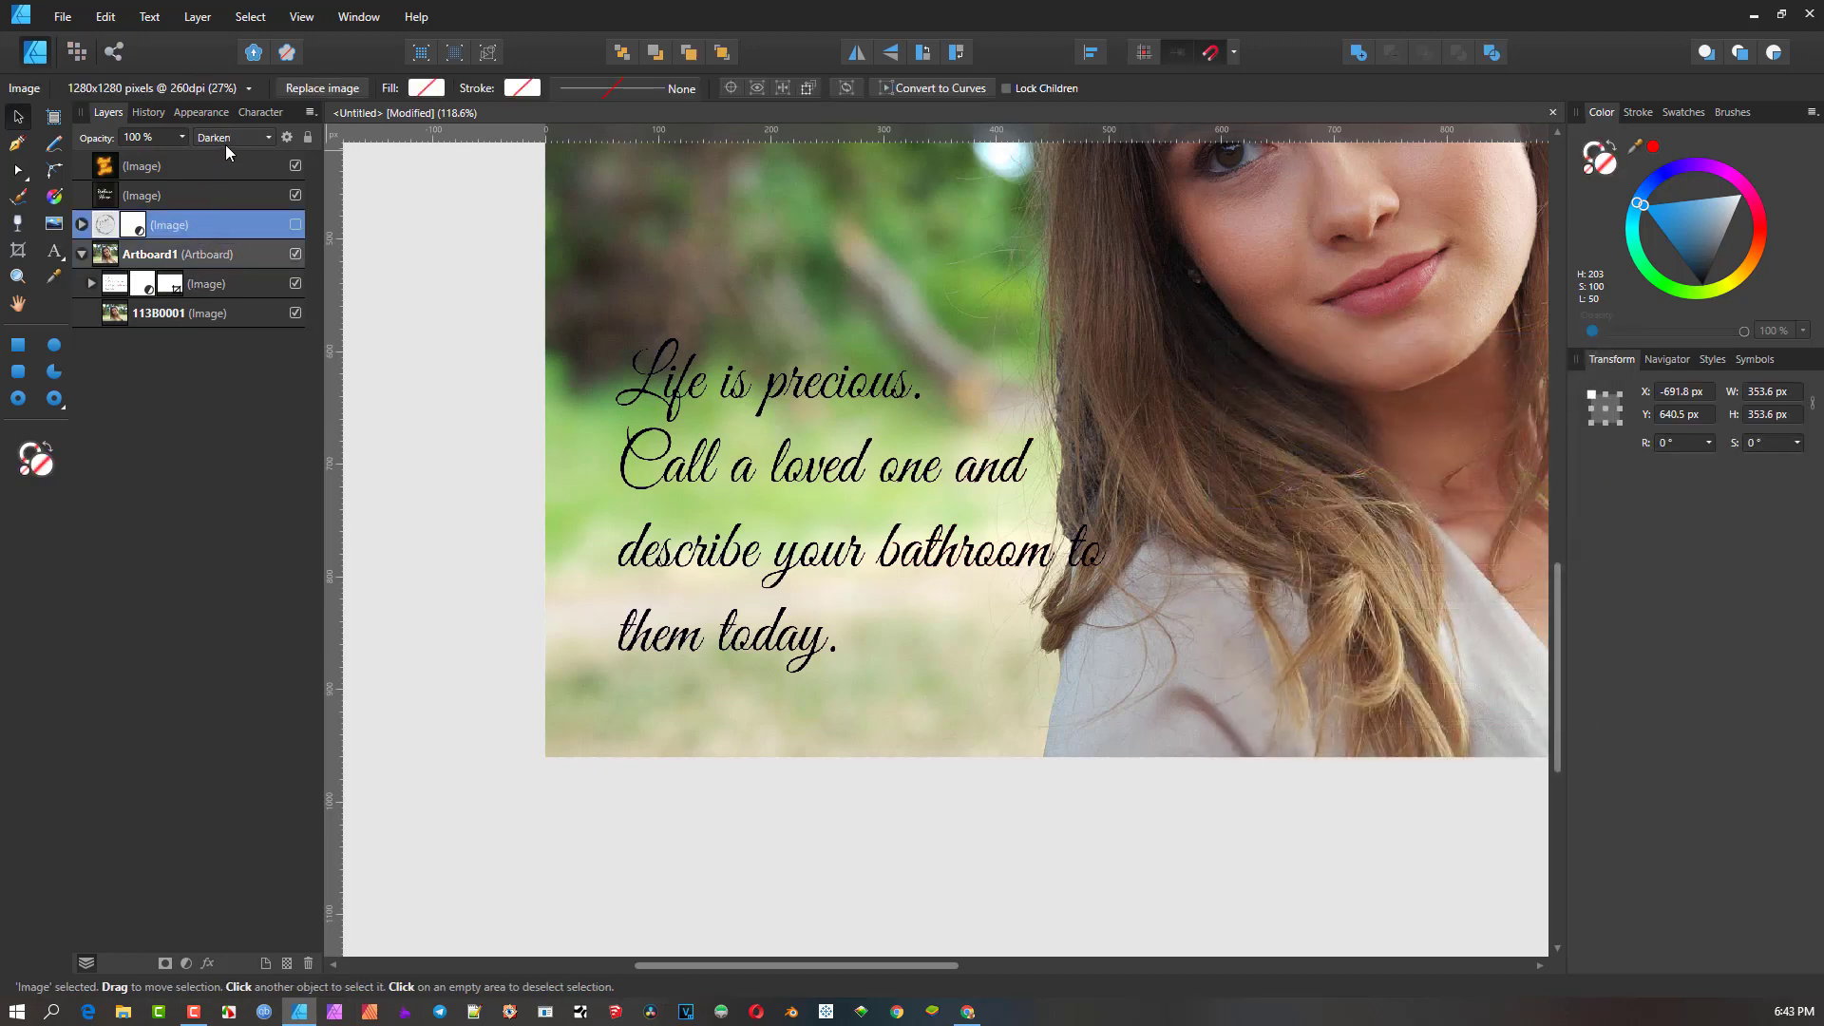
{"action": "left_click", "coordinate": [263, 141]}
{"action": "scroll", "coordinate": [229, 162], "scroll_direction": "up", "scroll_amount": 1}
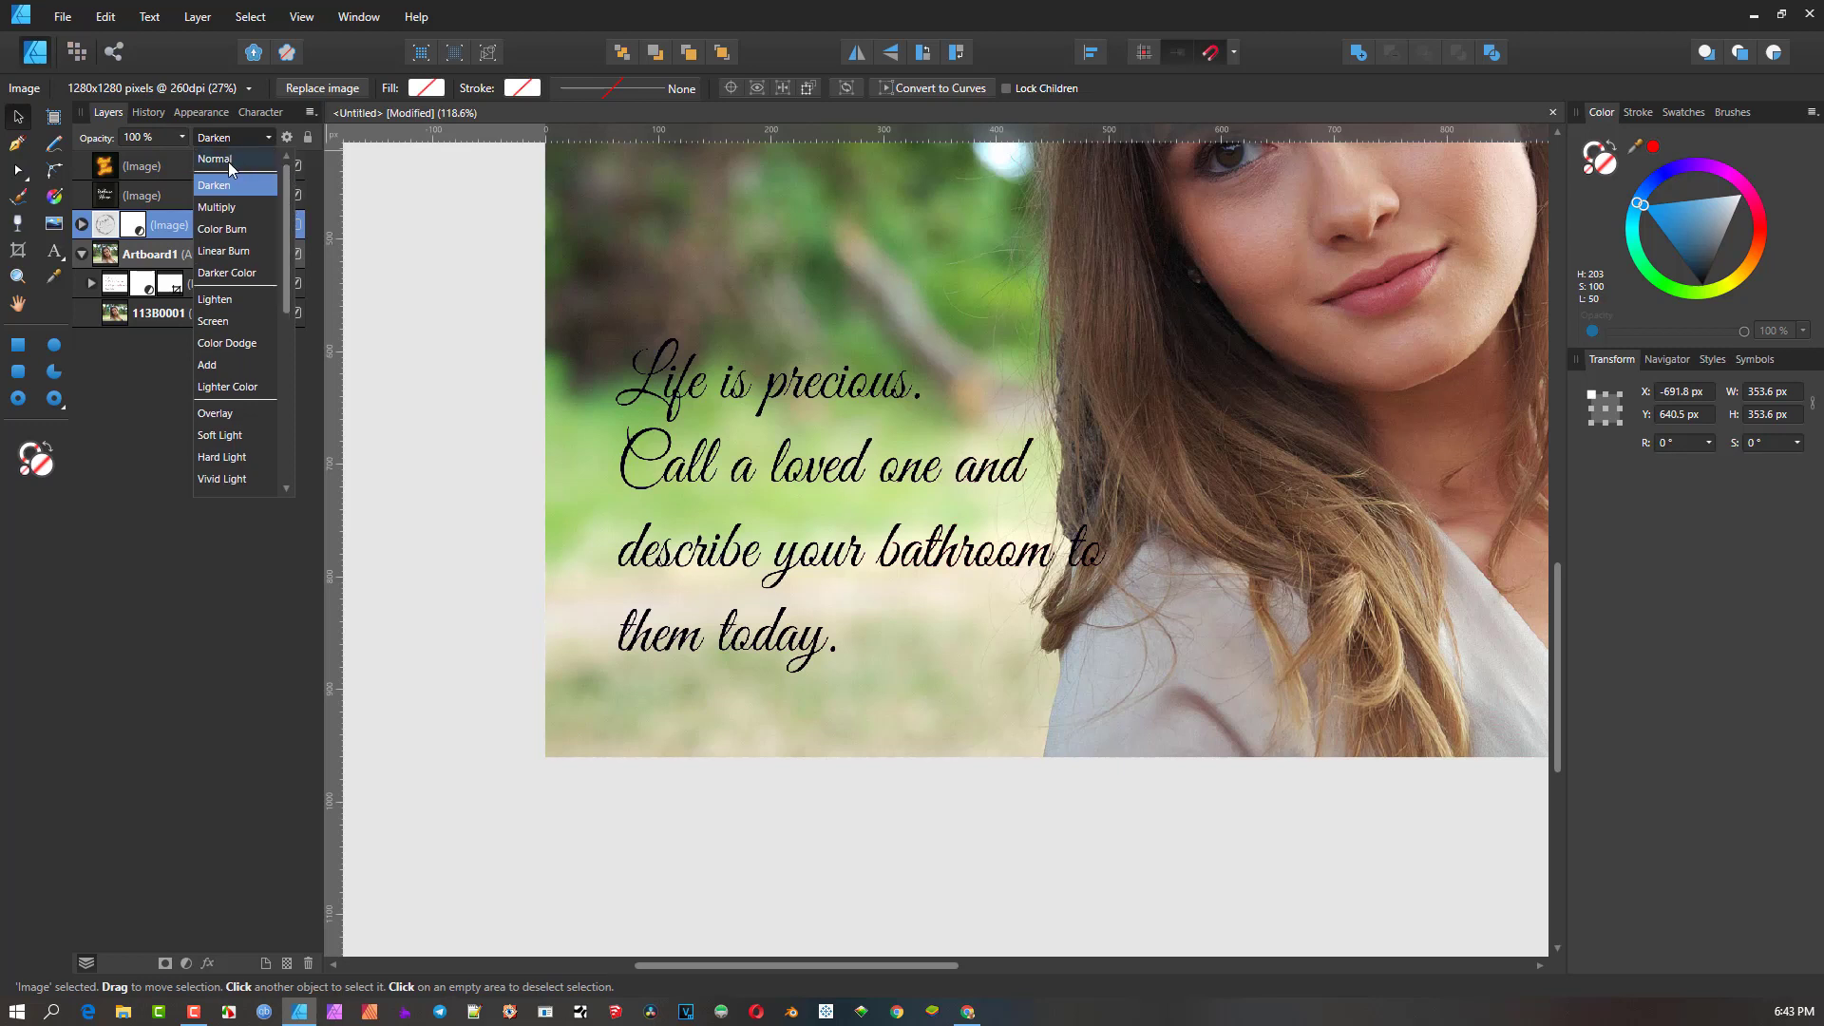
{"action": "left_click", "coordinate": [228, 160]}
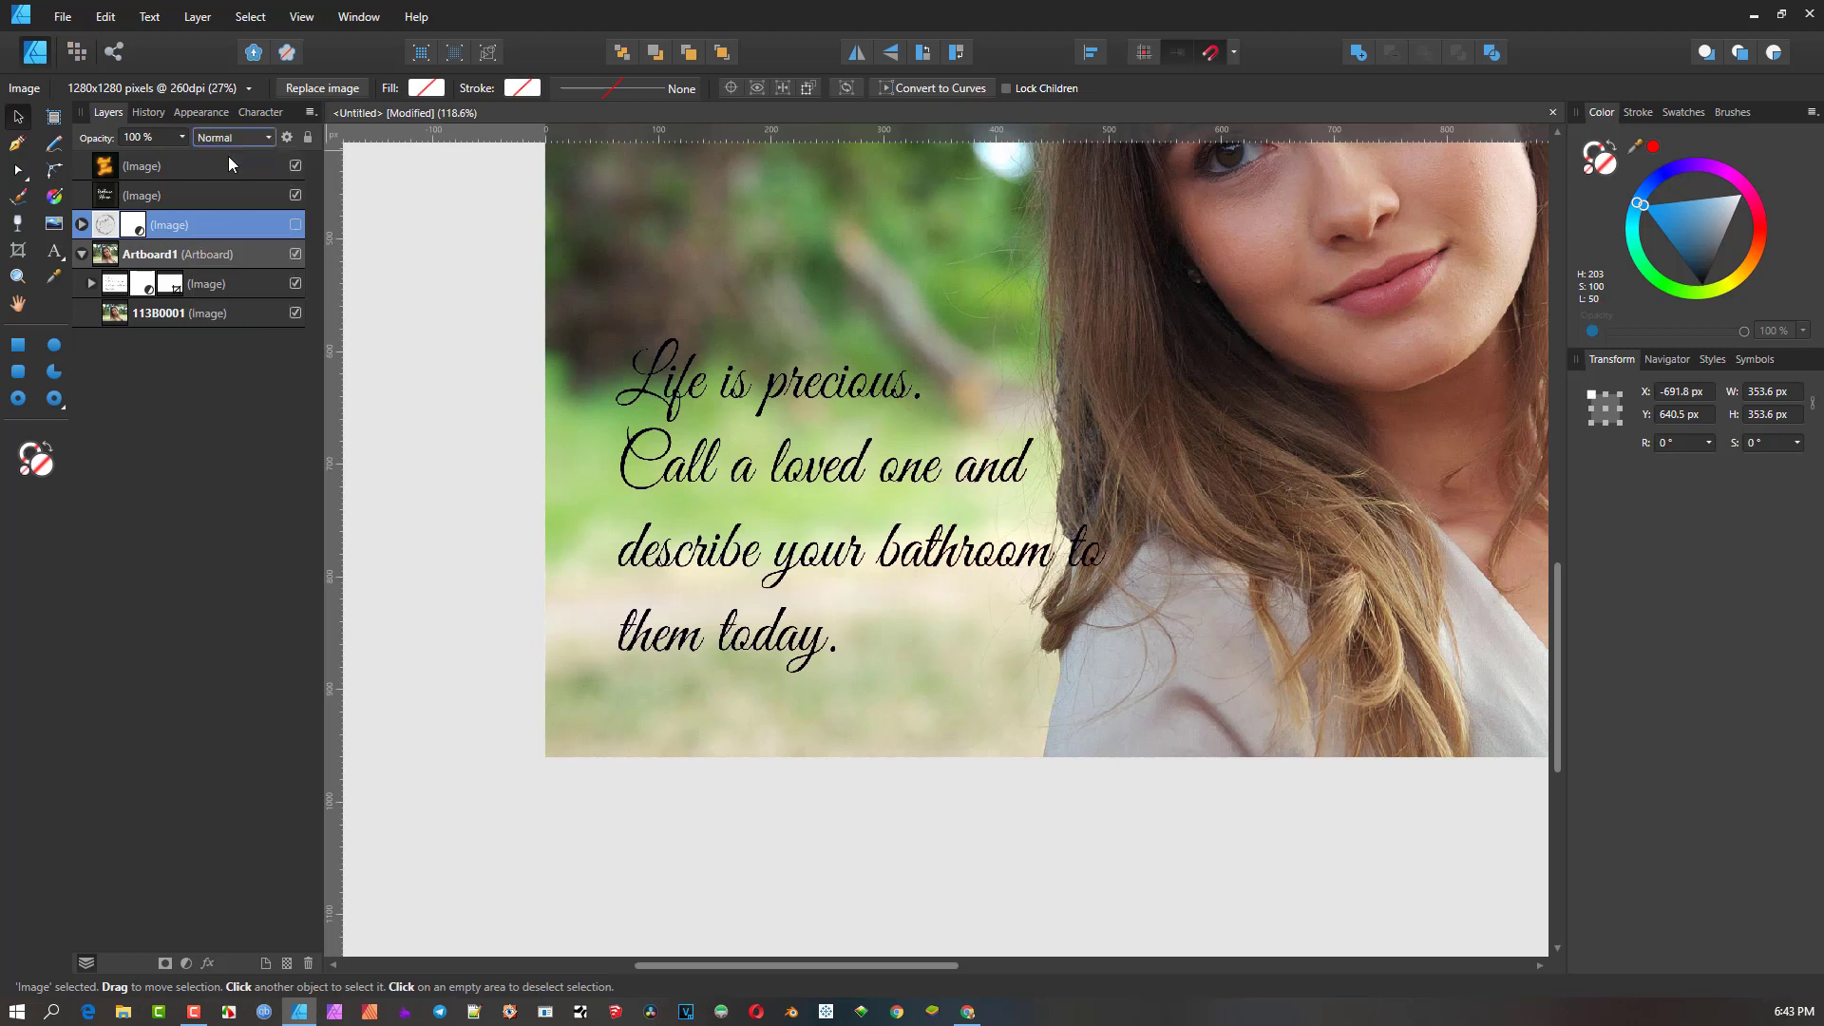
{"action": "left_click", "coordinate": [82, 225]}
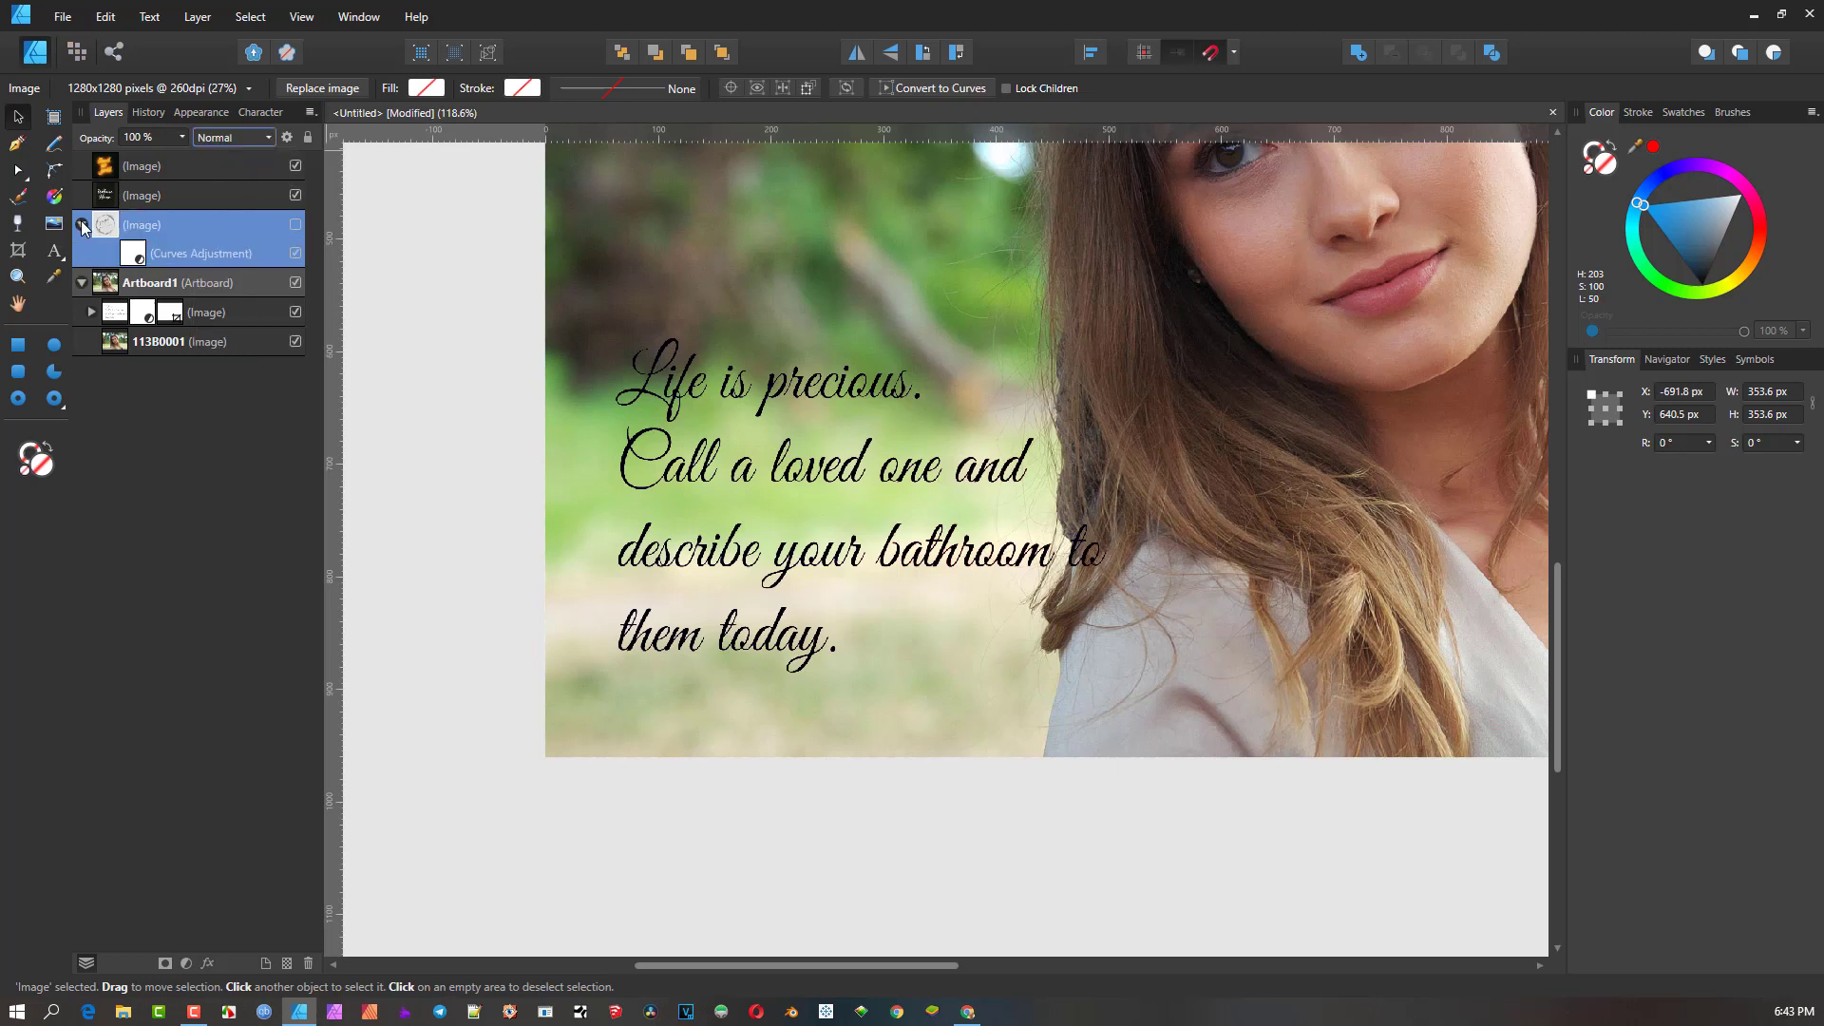
{"action": "left_click", "coordinate": [295, 254]}
{"action": "left_click", "coordinate": [82, 226]}
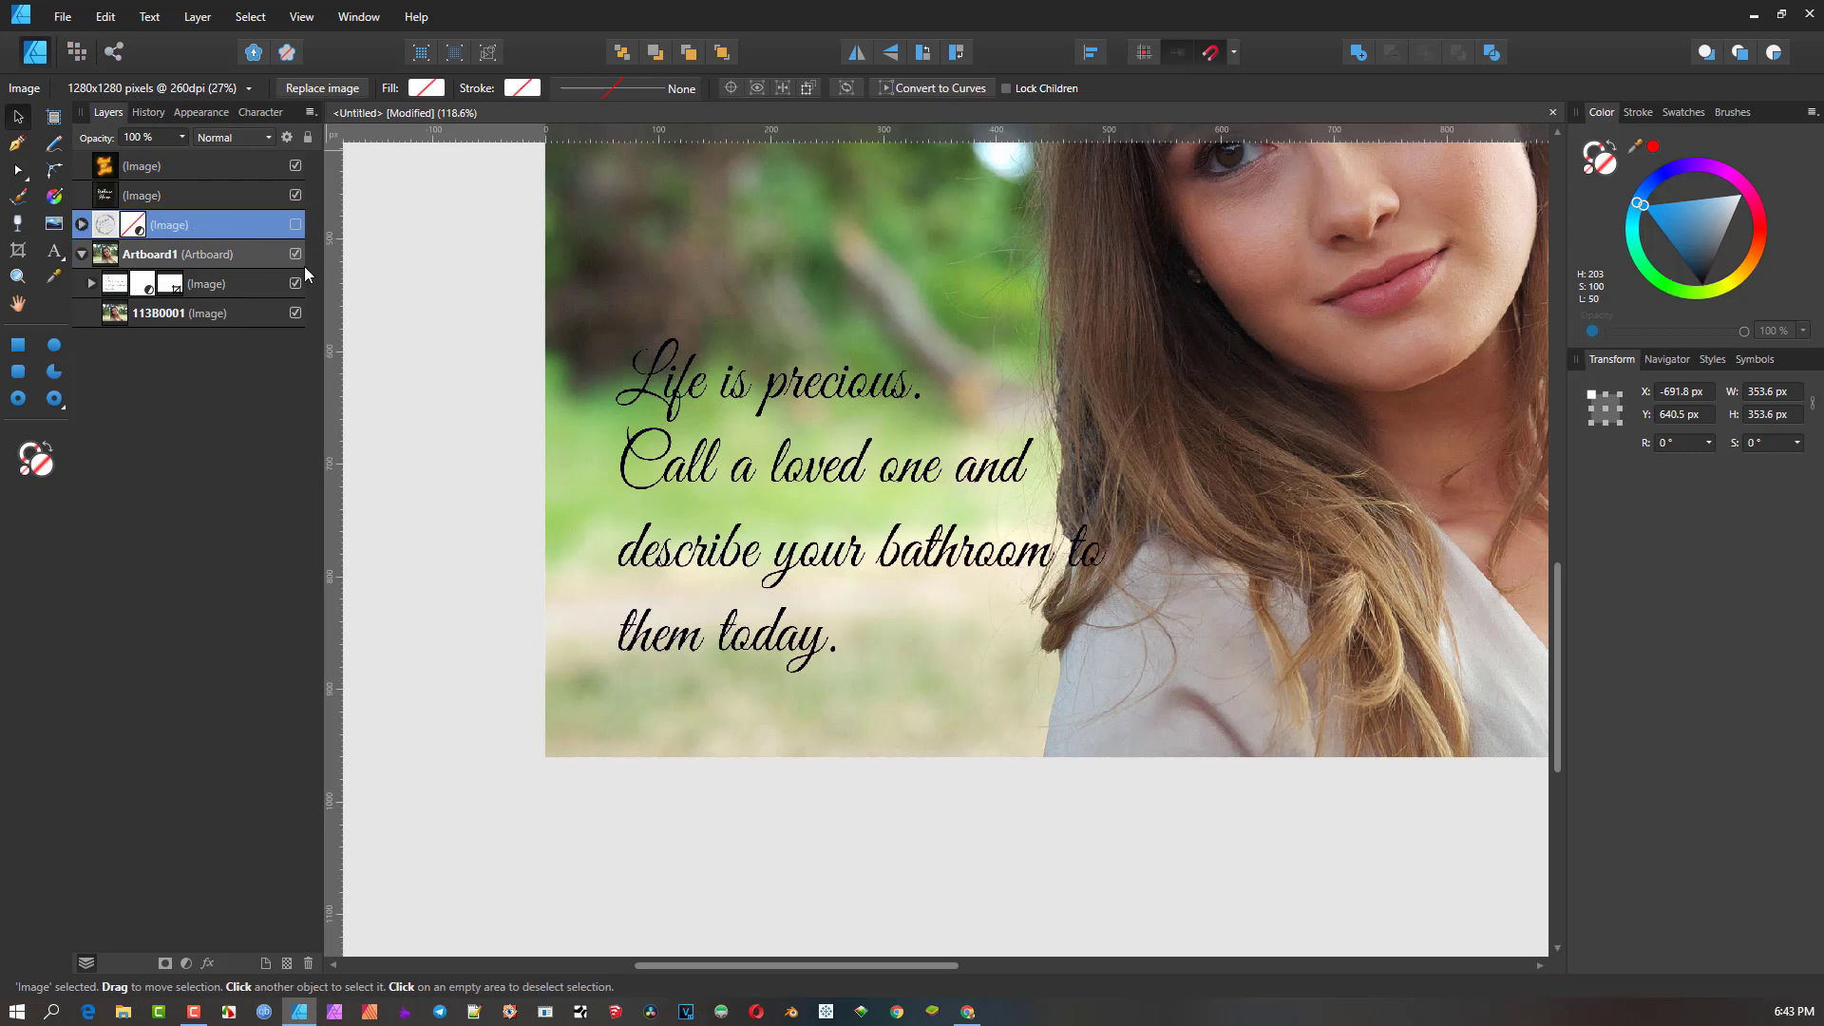
- Compare the quote image with and without its Levels adjustment and its crop rectangle
{"action": "left_click", "coordinate": [80, 255]}
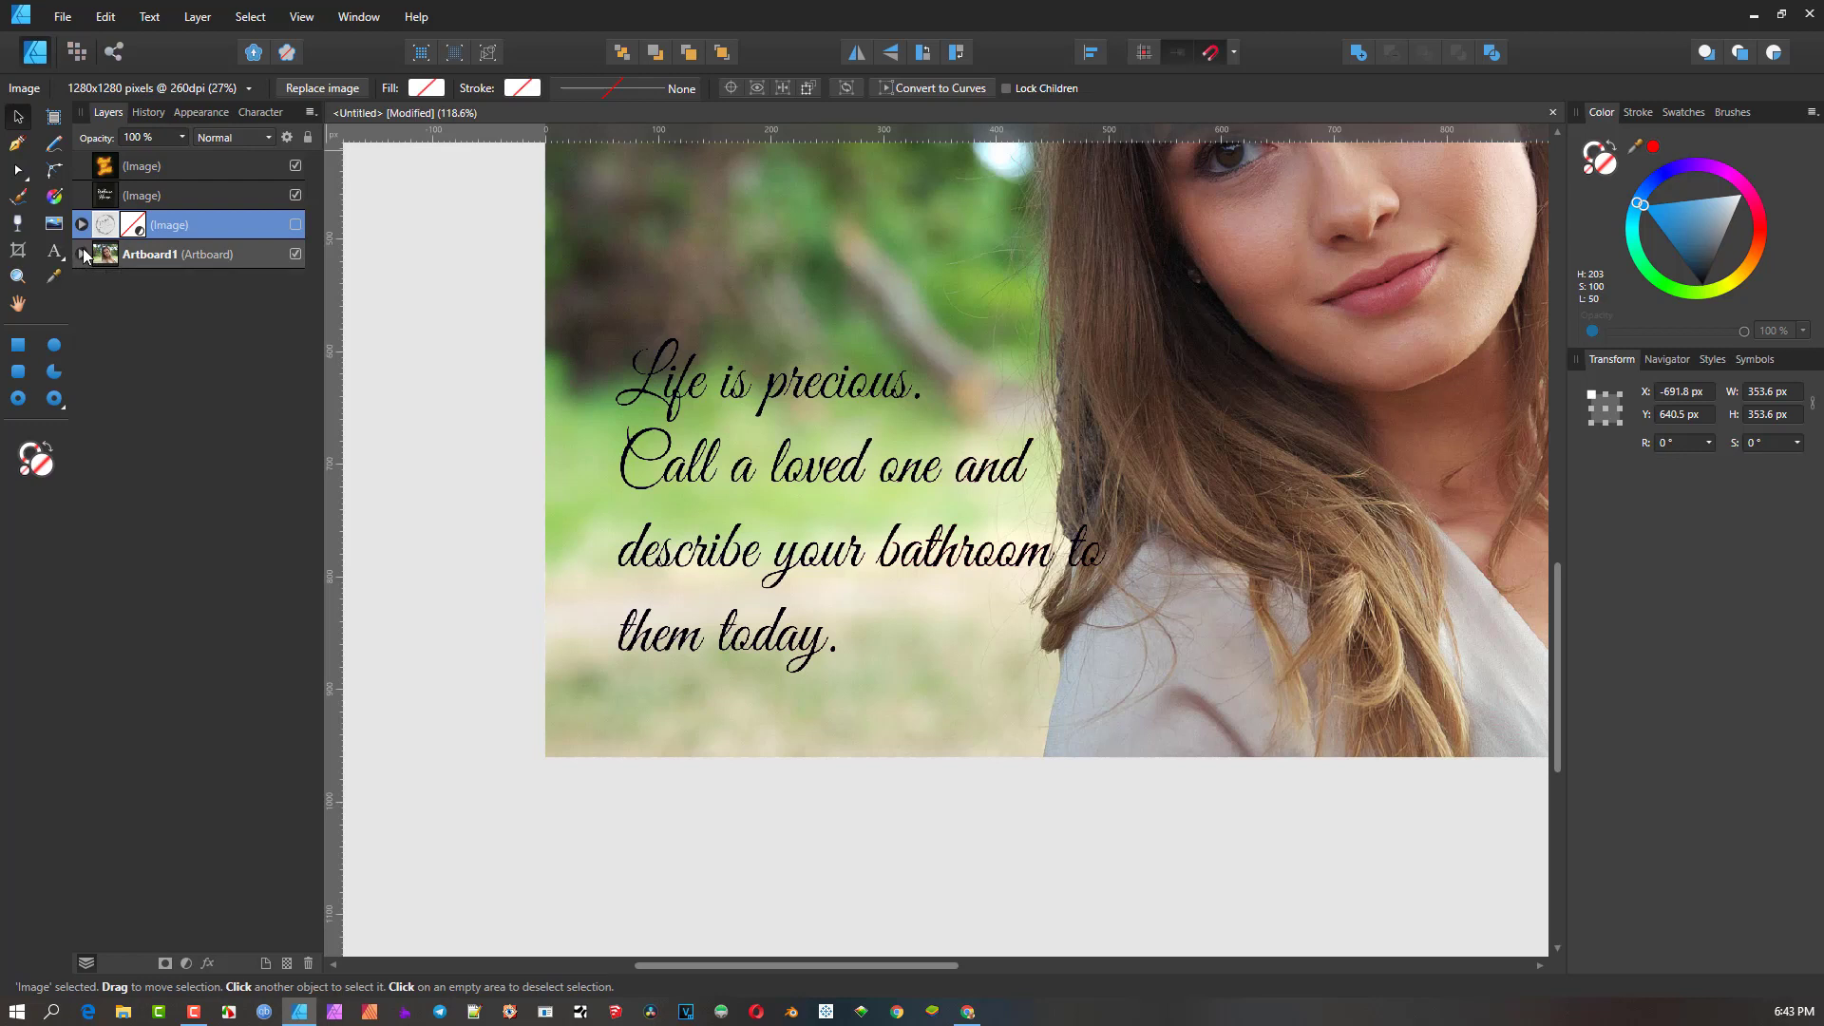
{"action": "left_click", "coordinate": [80, 255]}
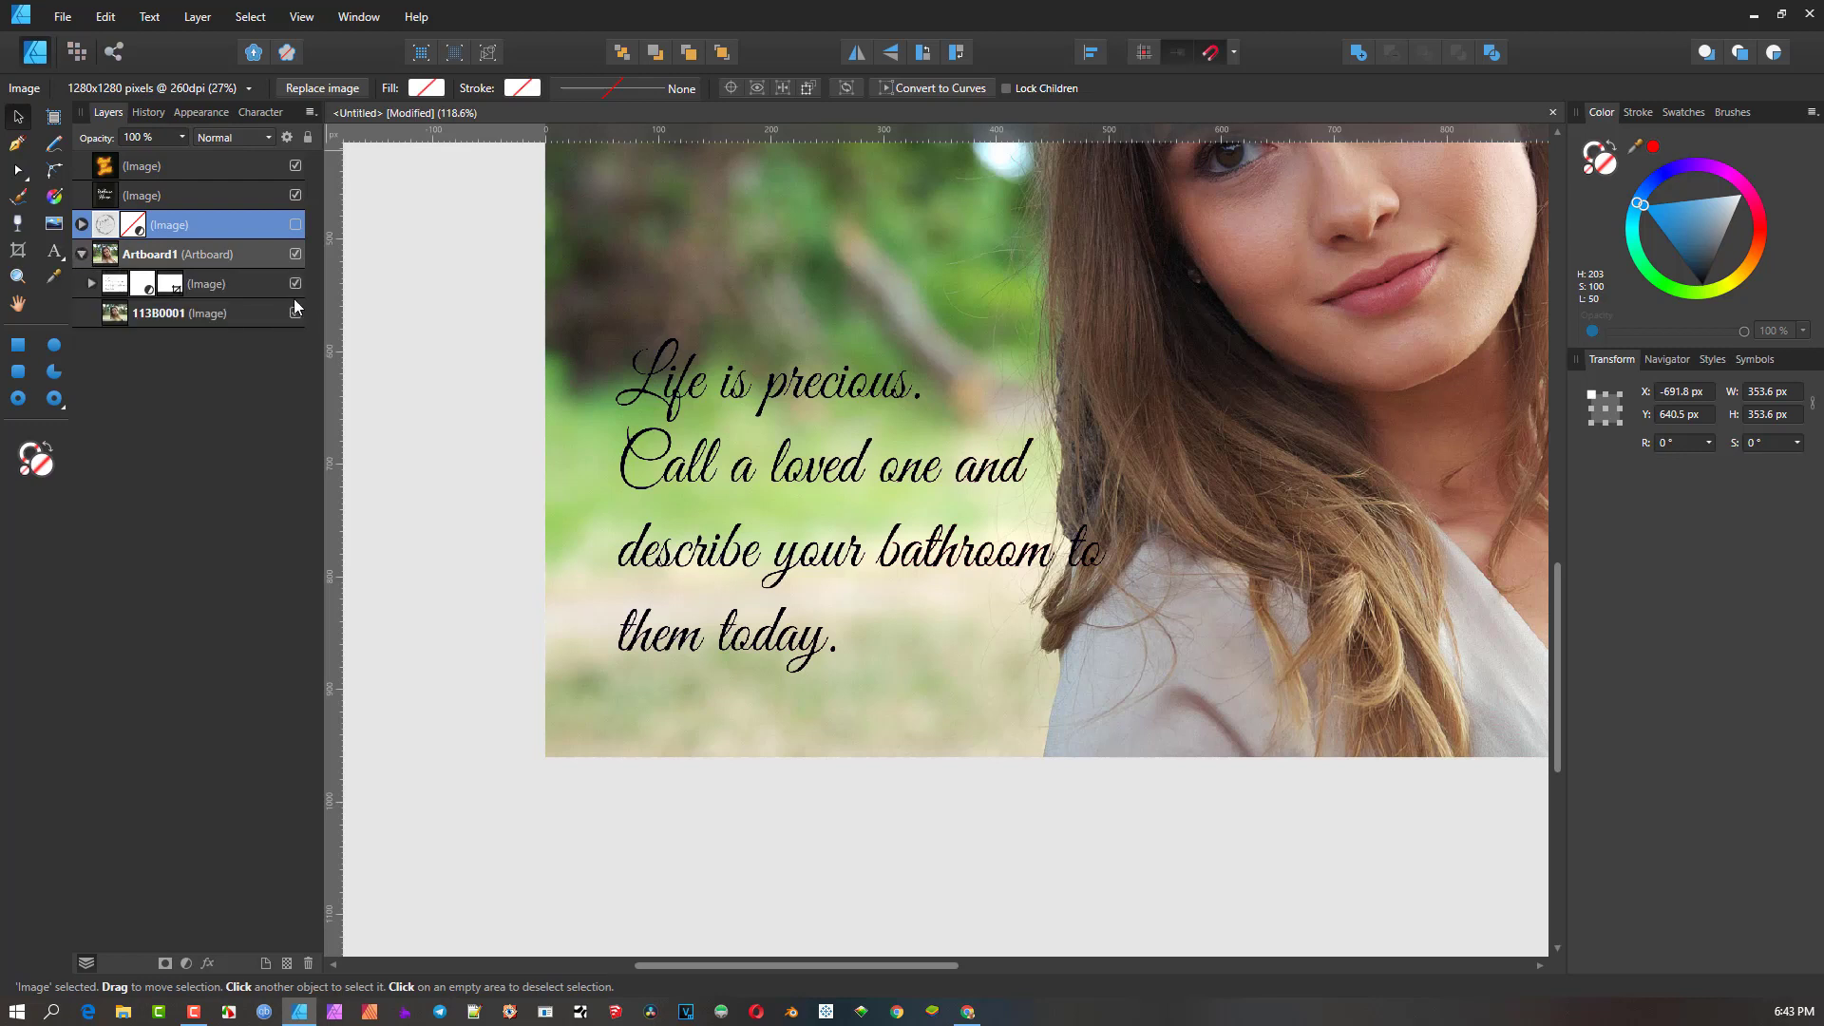
{"action": "left_click", "coordinate": [98, 283]}
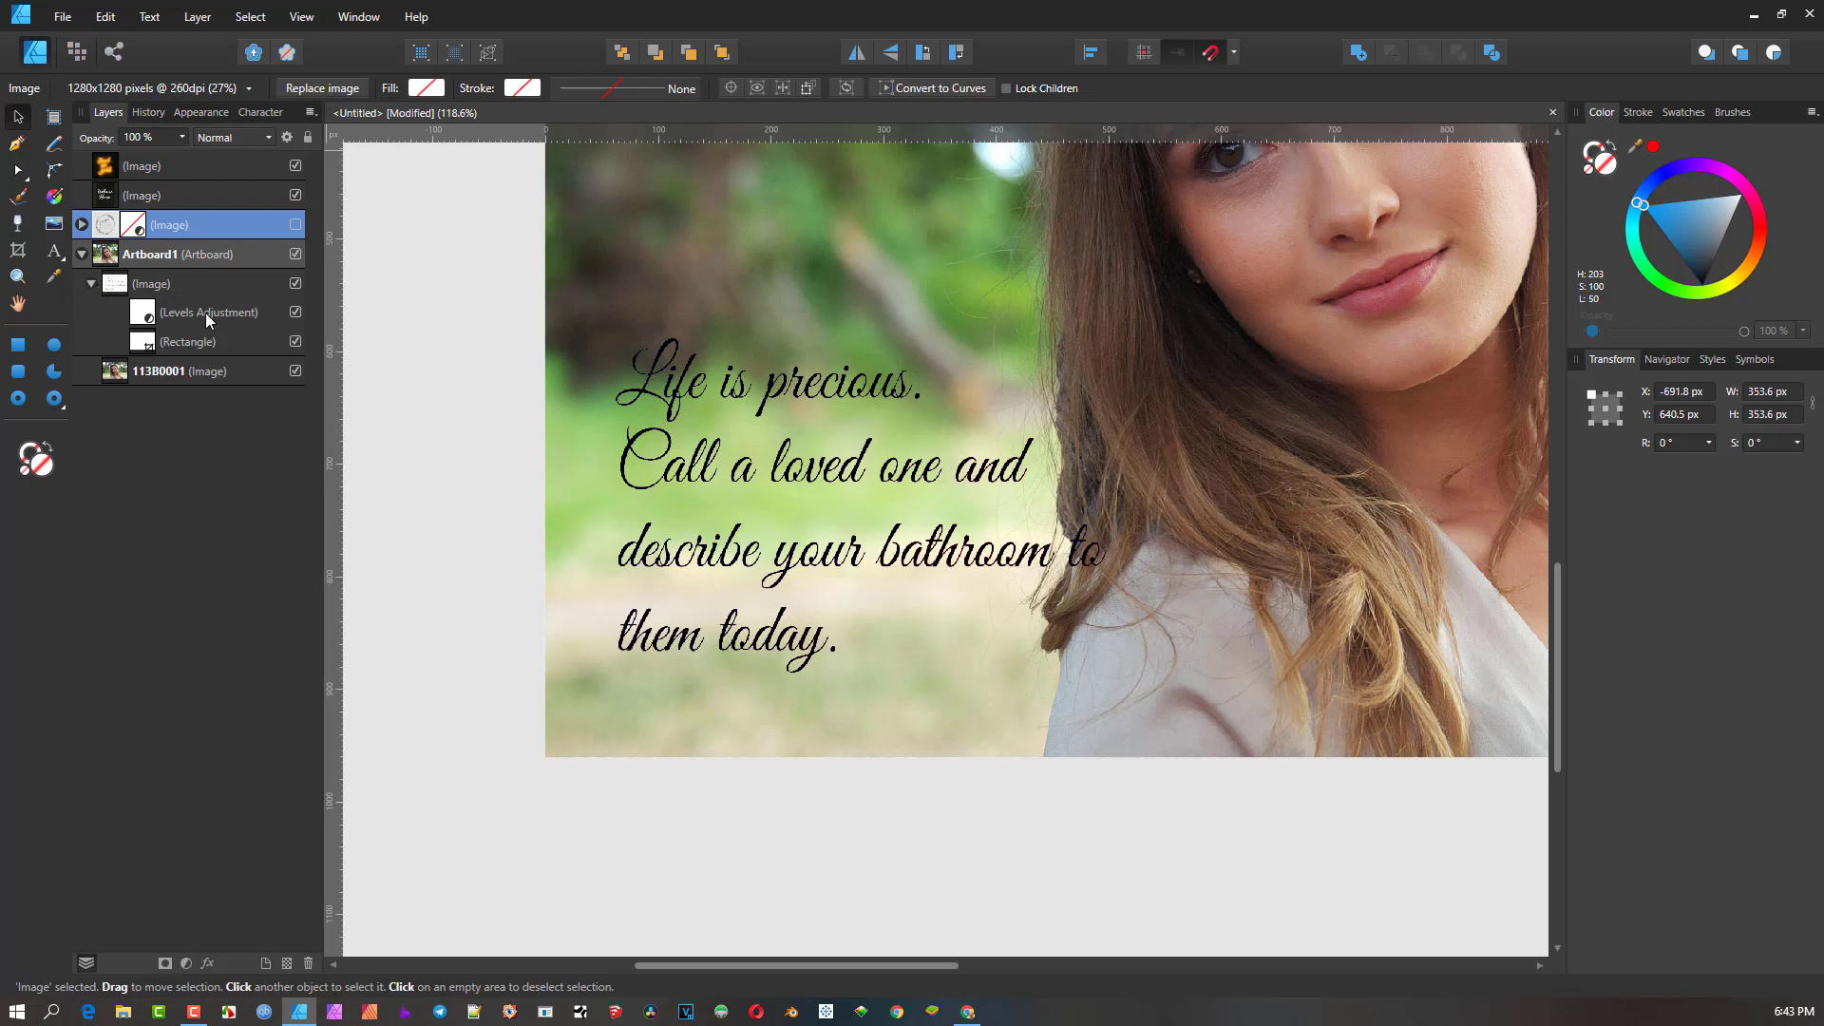
{"action": "left_click", "coordinate": [295, 312]}
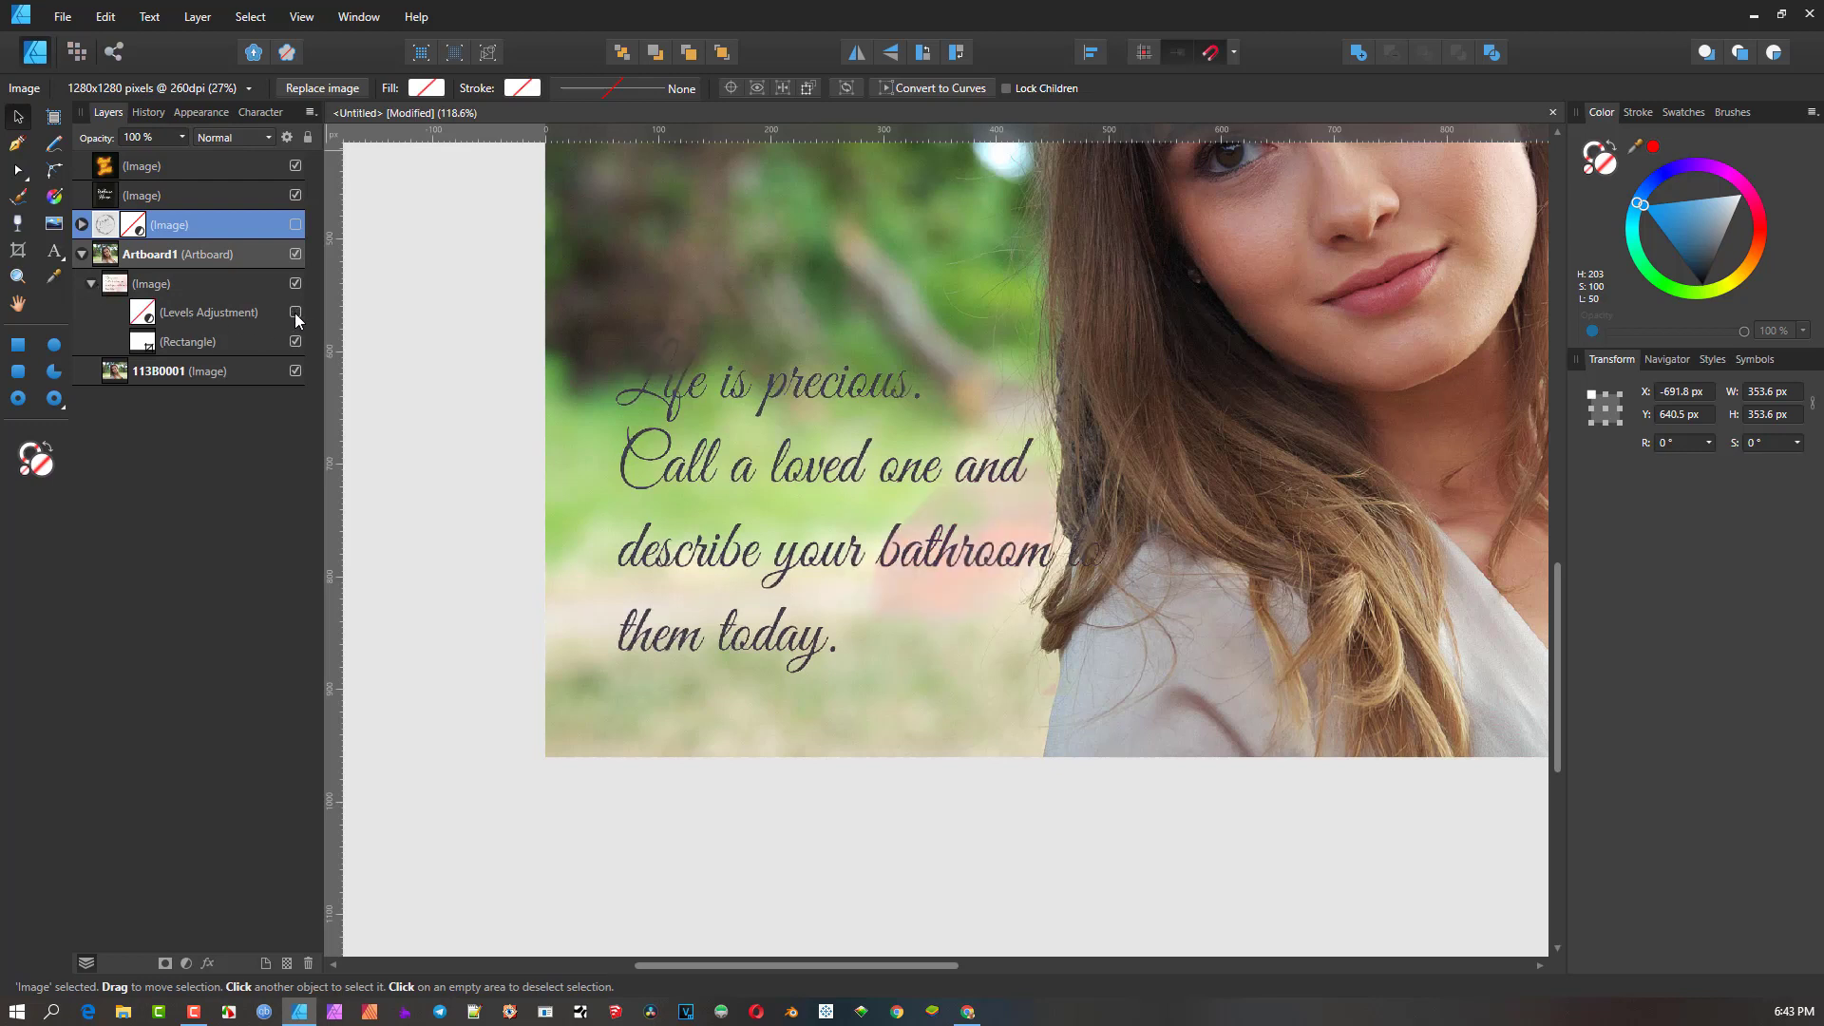
{"action": "left_click", "coordinate": [295, 312]}
{"action": "left_click", "coordinate": [296, 341]}
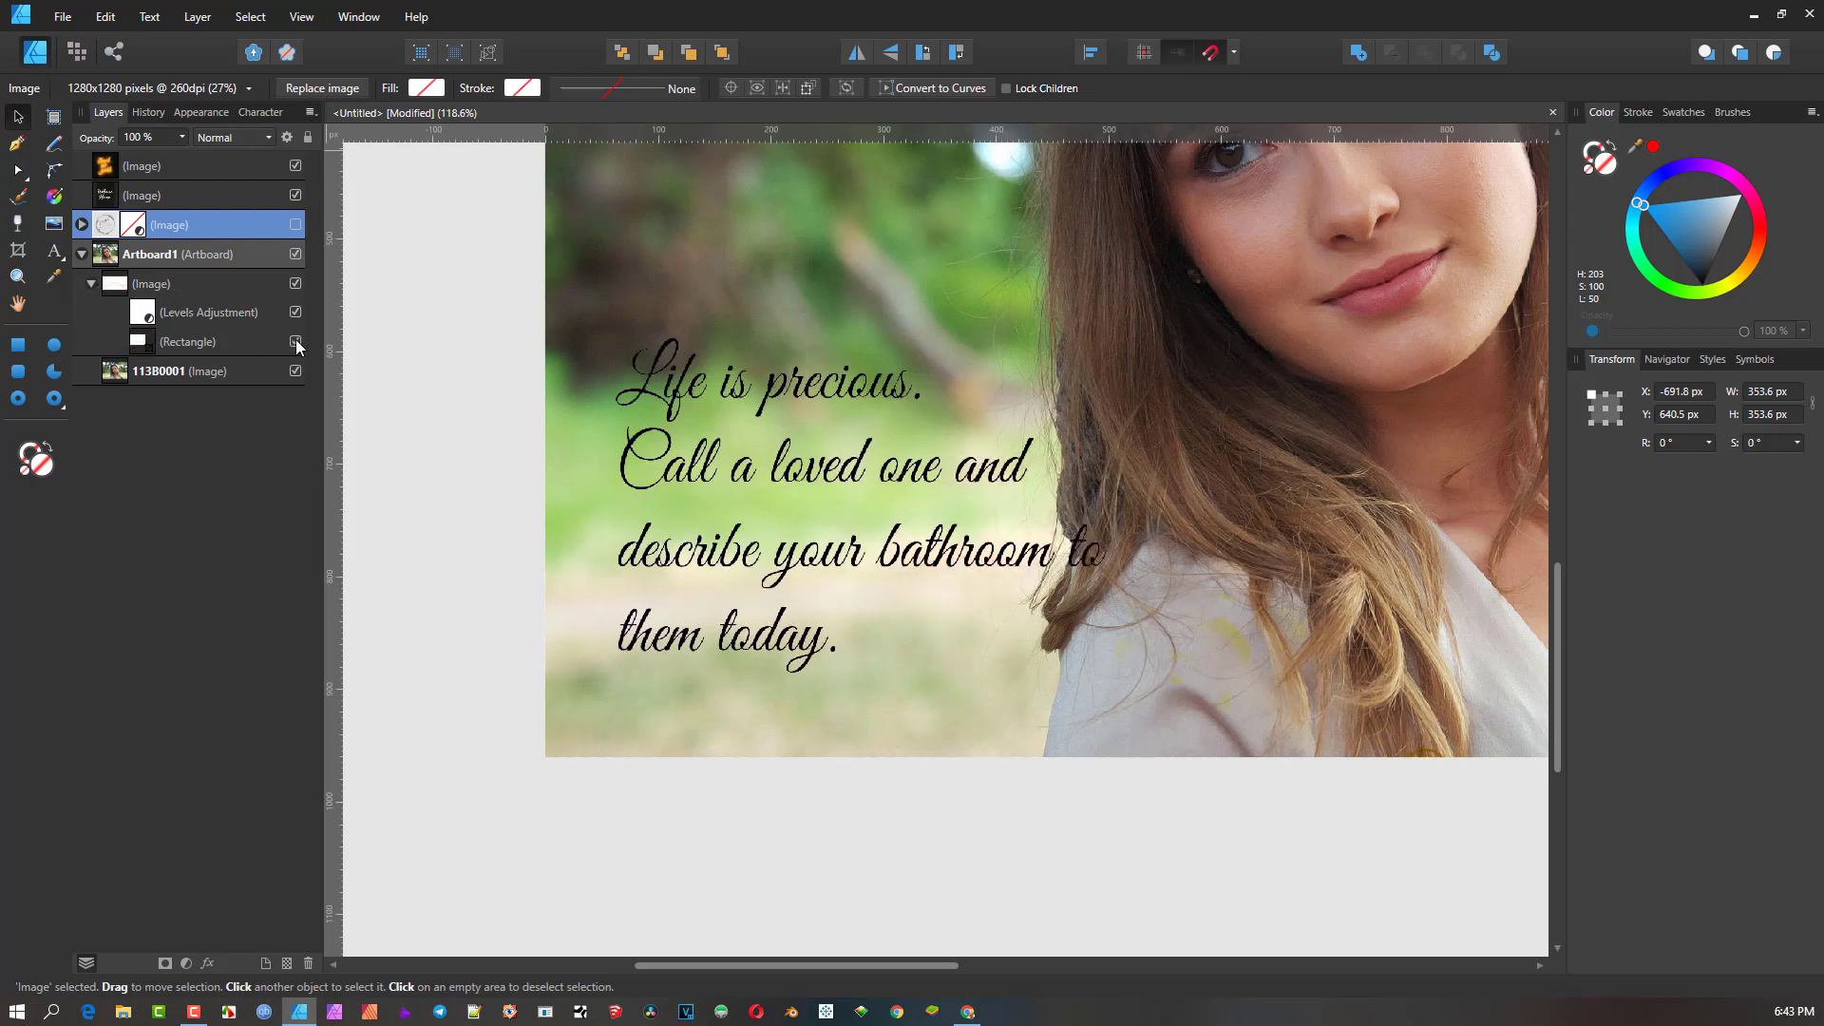
{"action": "left_click", "coordinate": [295, 341]}
- Preview the quote image in the Normal blend mode for comparison, and keep it in Darken
{"action": "left_click", "coordinate": [175, 282]}
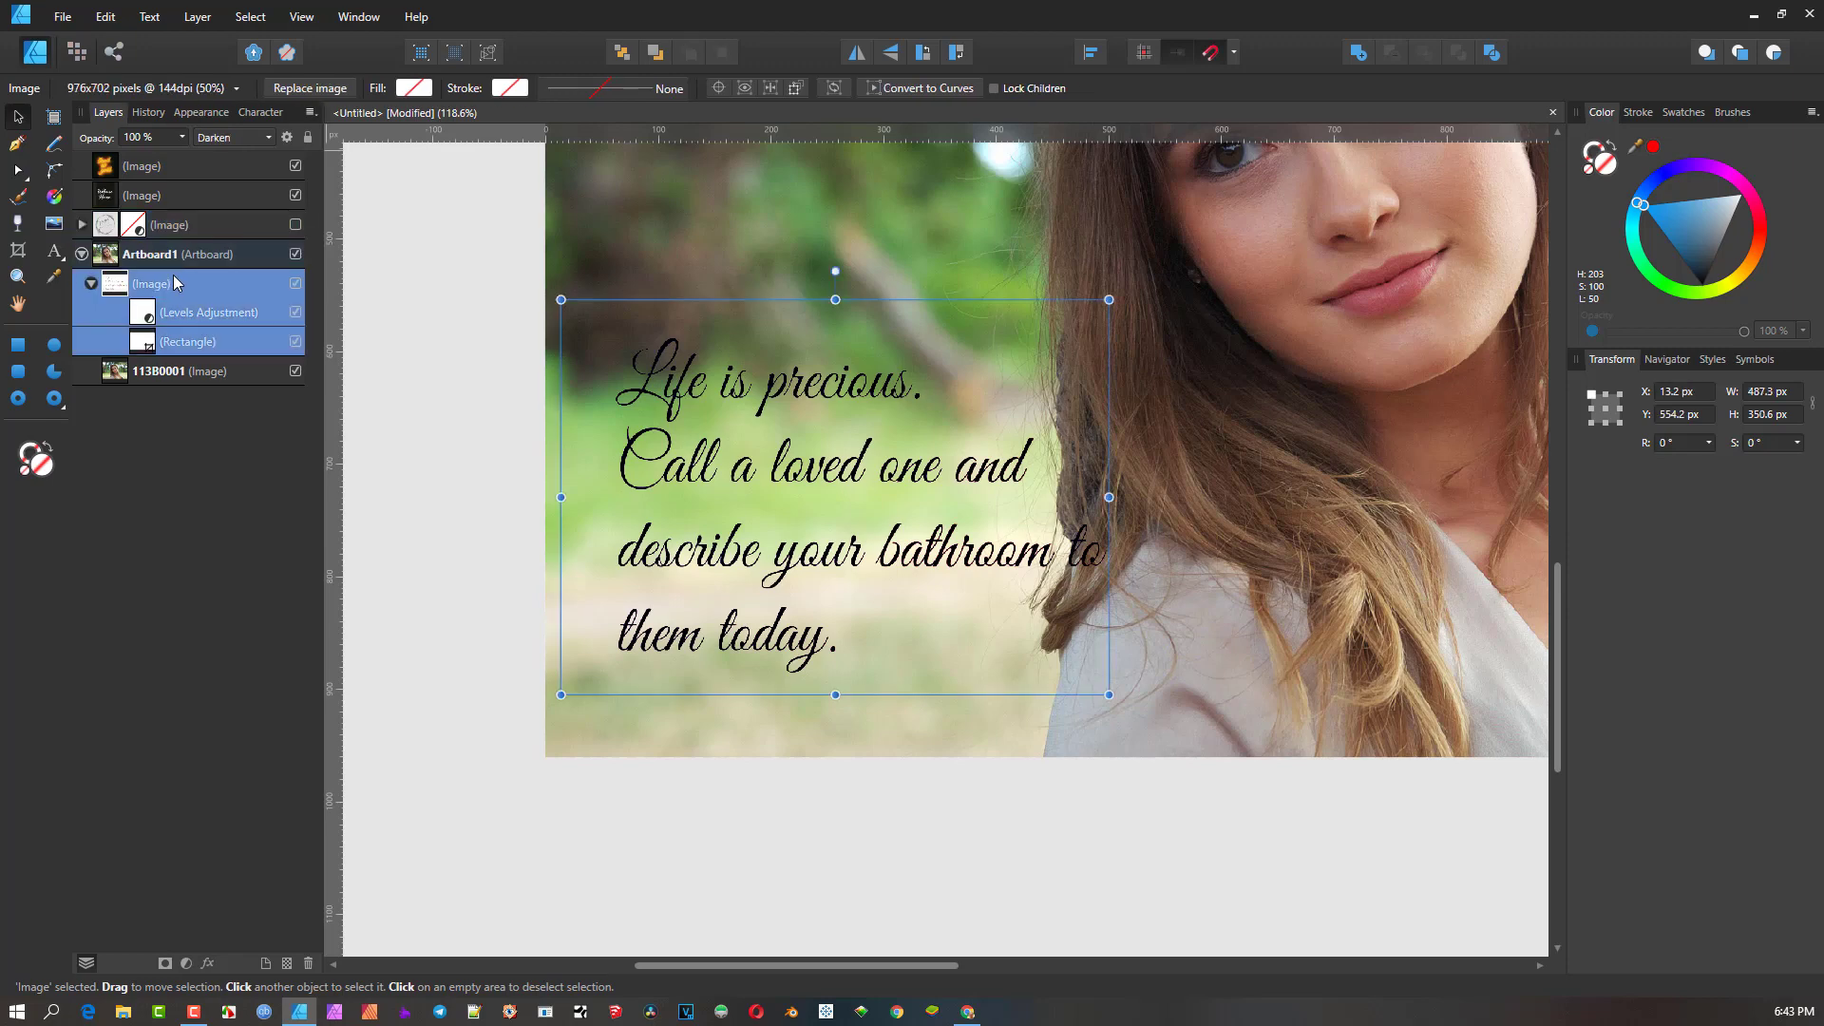
{"action": "left_click", "coordinate": [252, 139]}
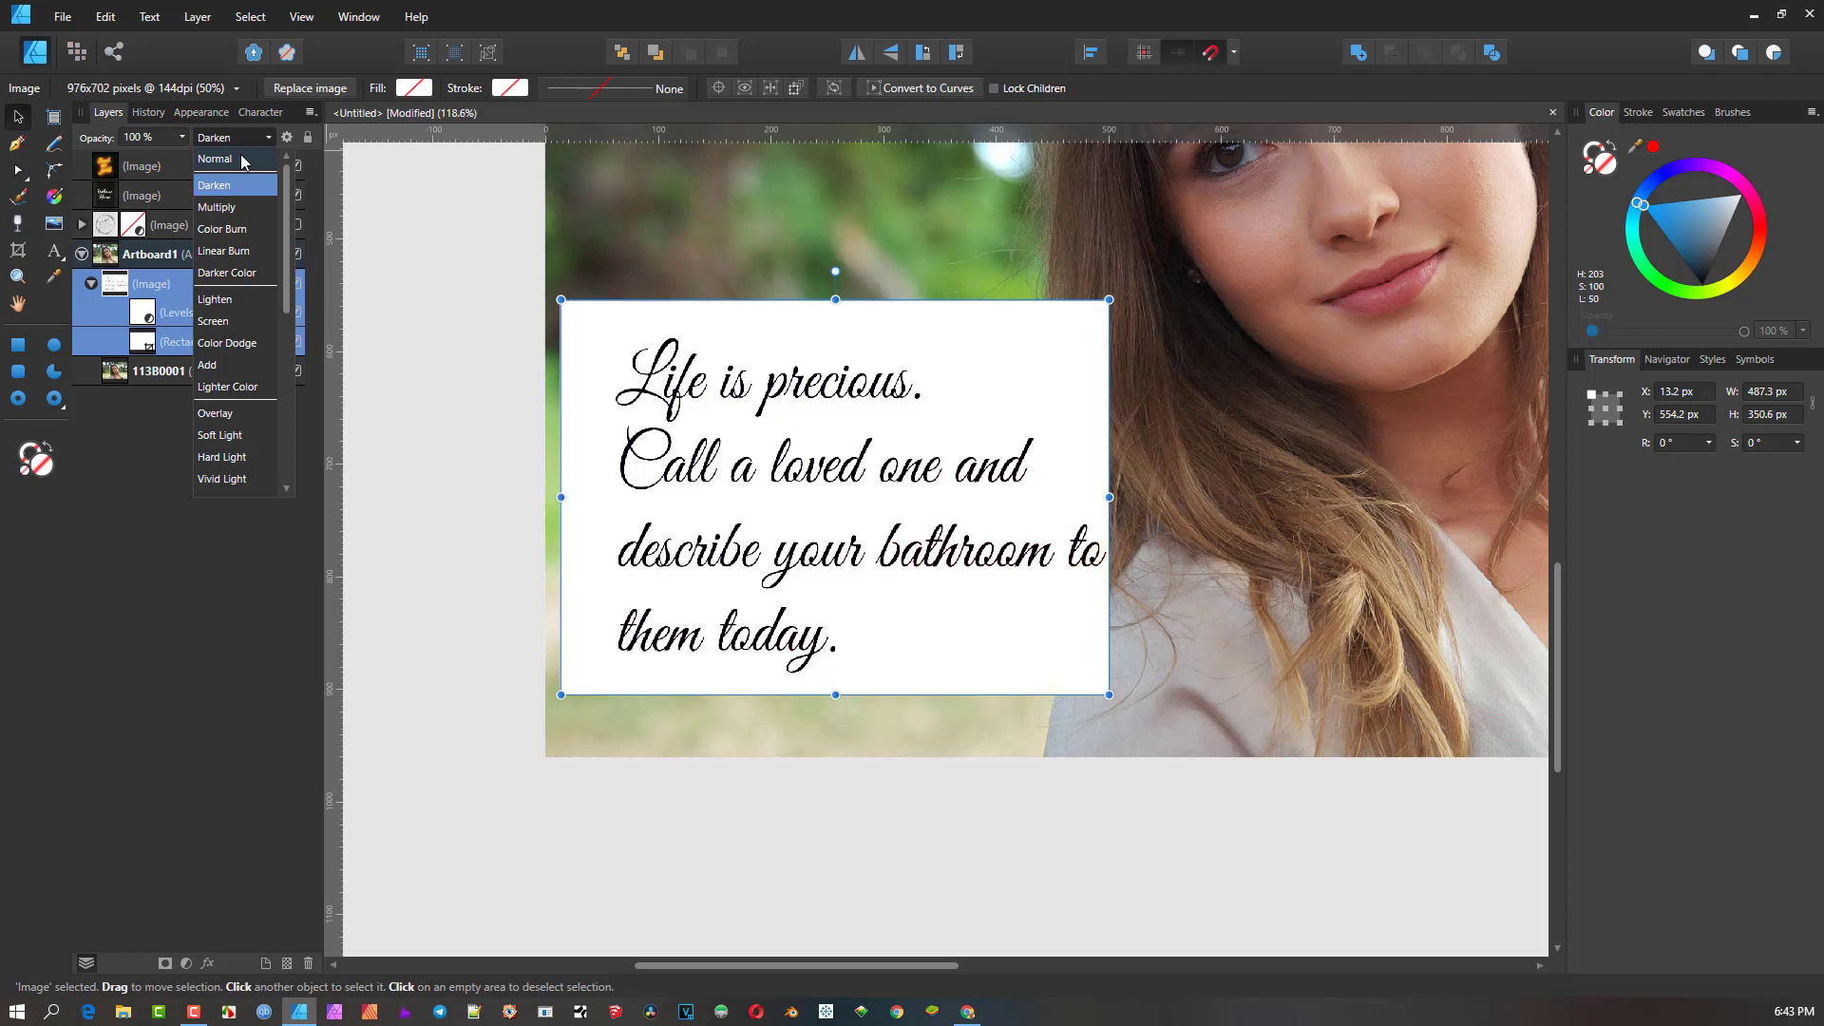
{"action": "left_click", "coordinate": [232, 186]}
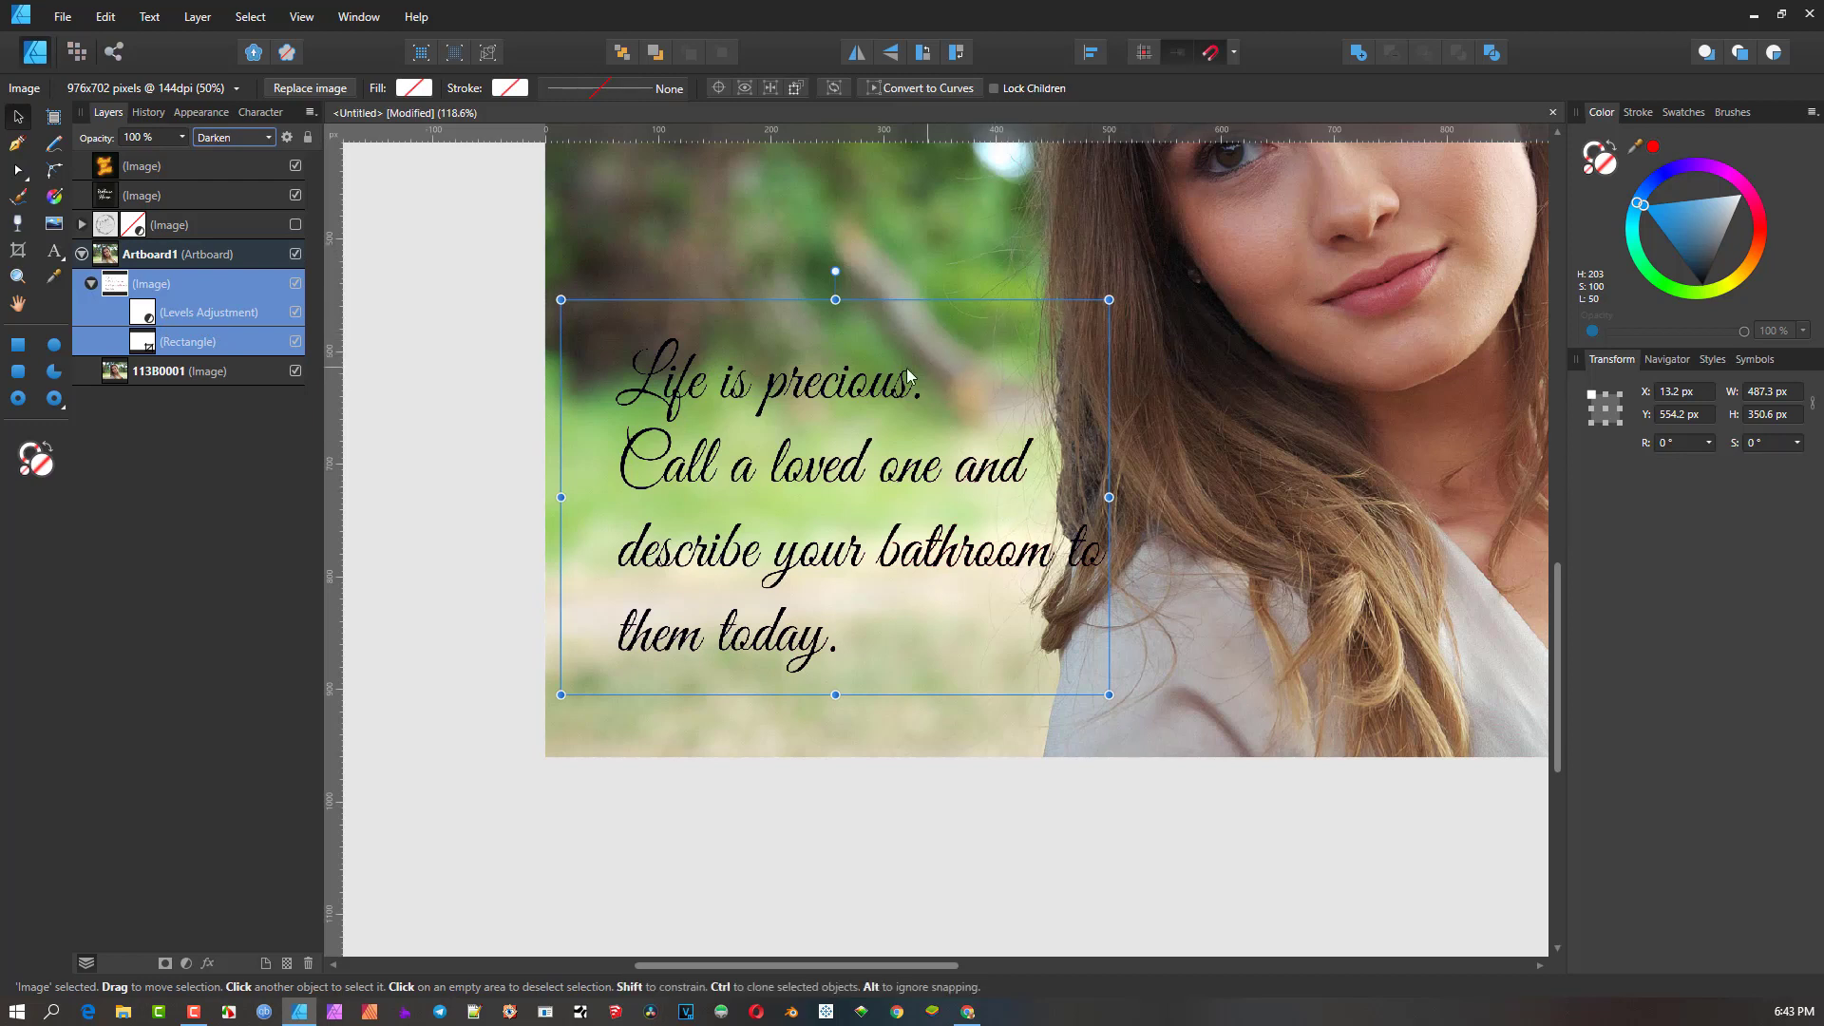
{"action": "left_click", "coordinate": [91, 283]}
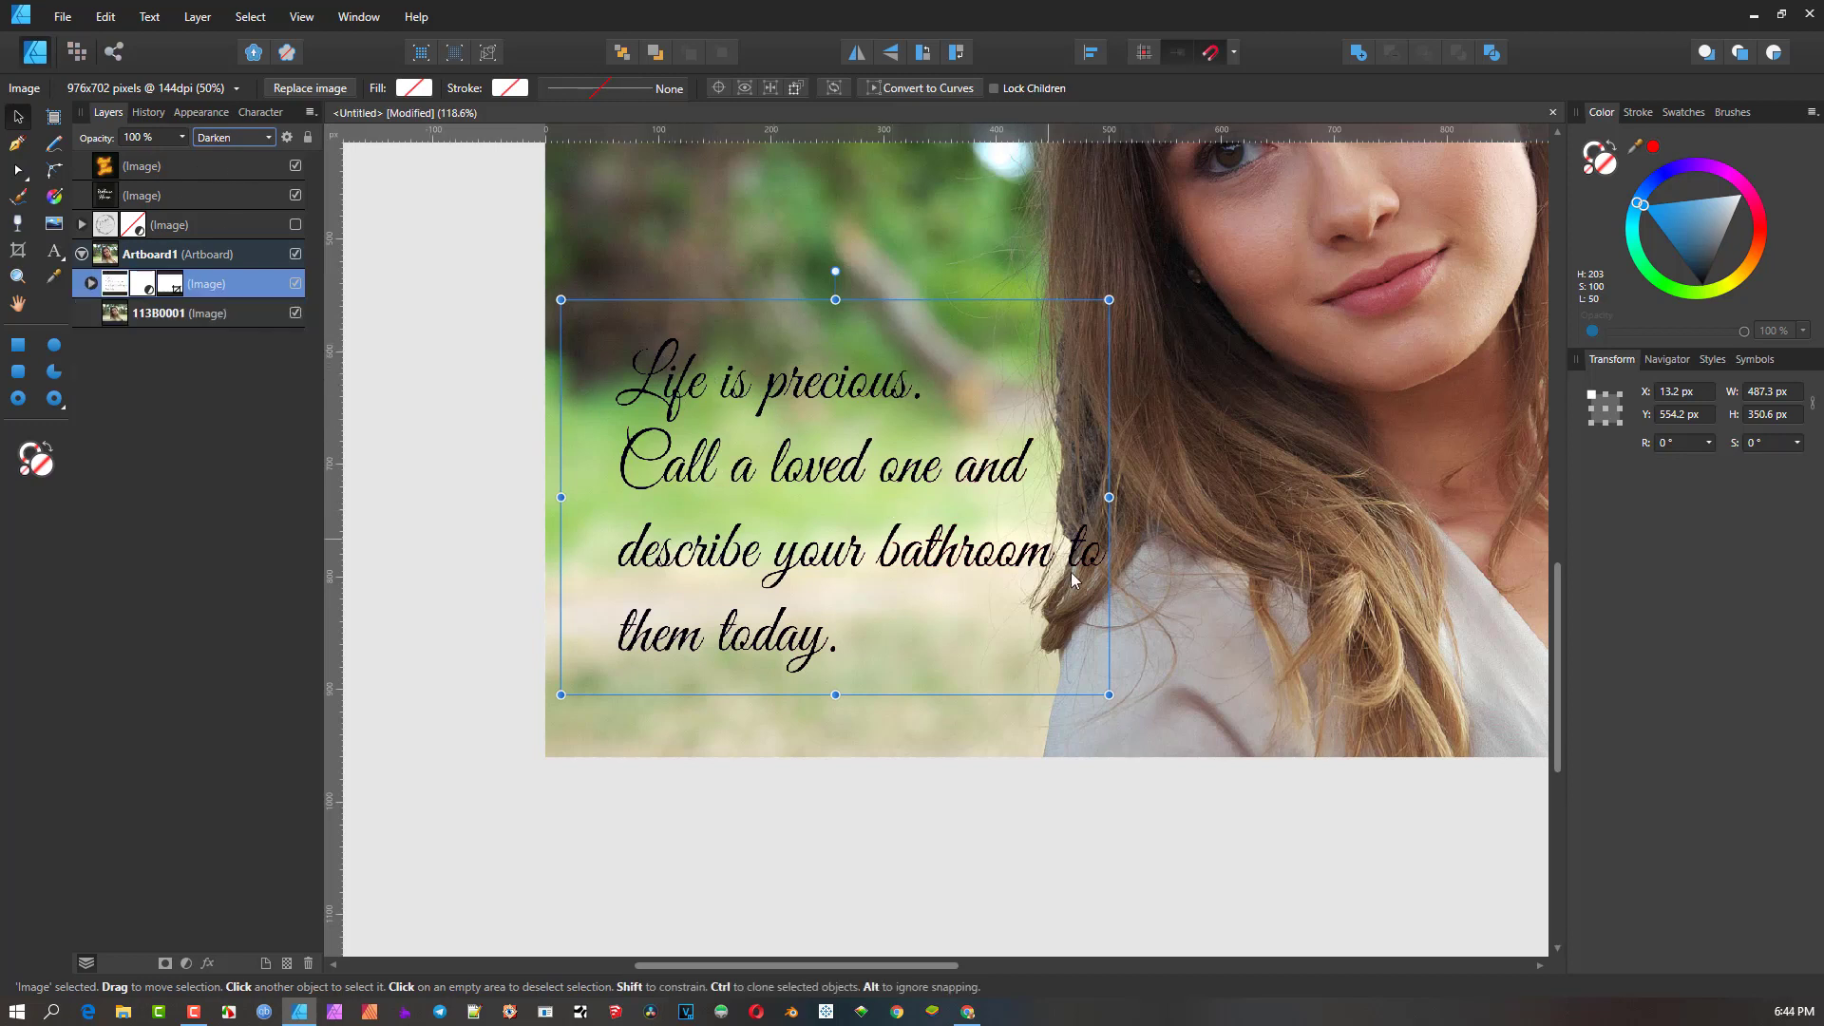
- Scale the "Life is precious" quote image down to about 408 × 294 px so its text clears the woman's hair
{"action": "left_click_drag", "start_coordinate": [1109, 694], "coordinate": [1023, 625]}
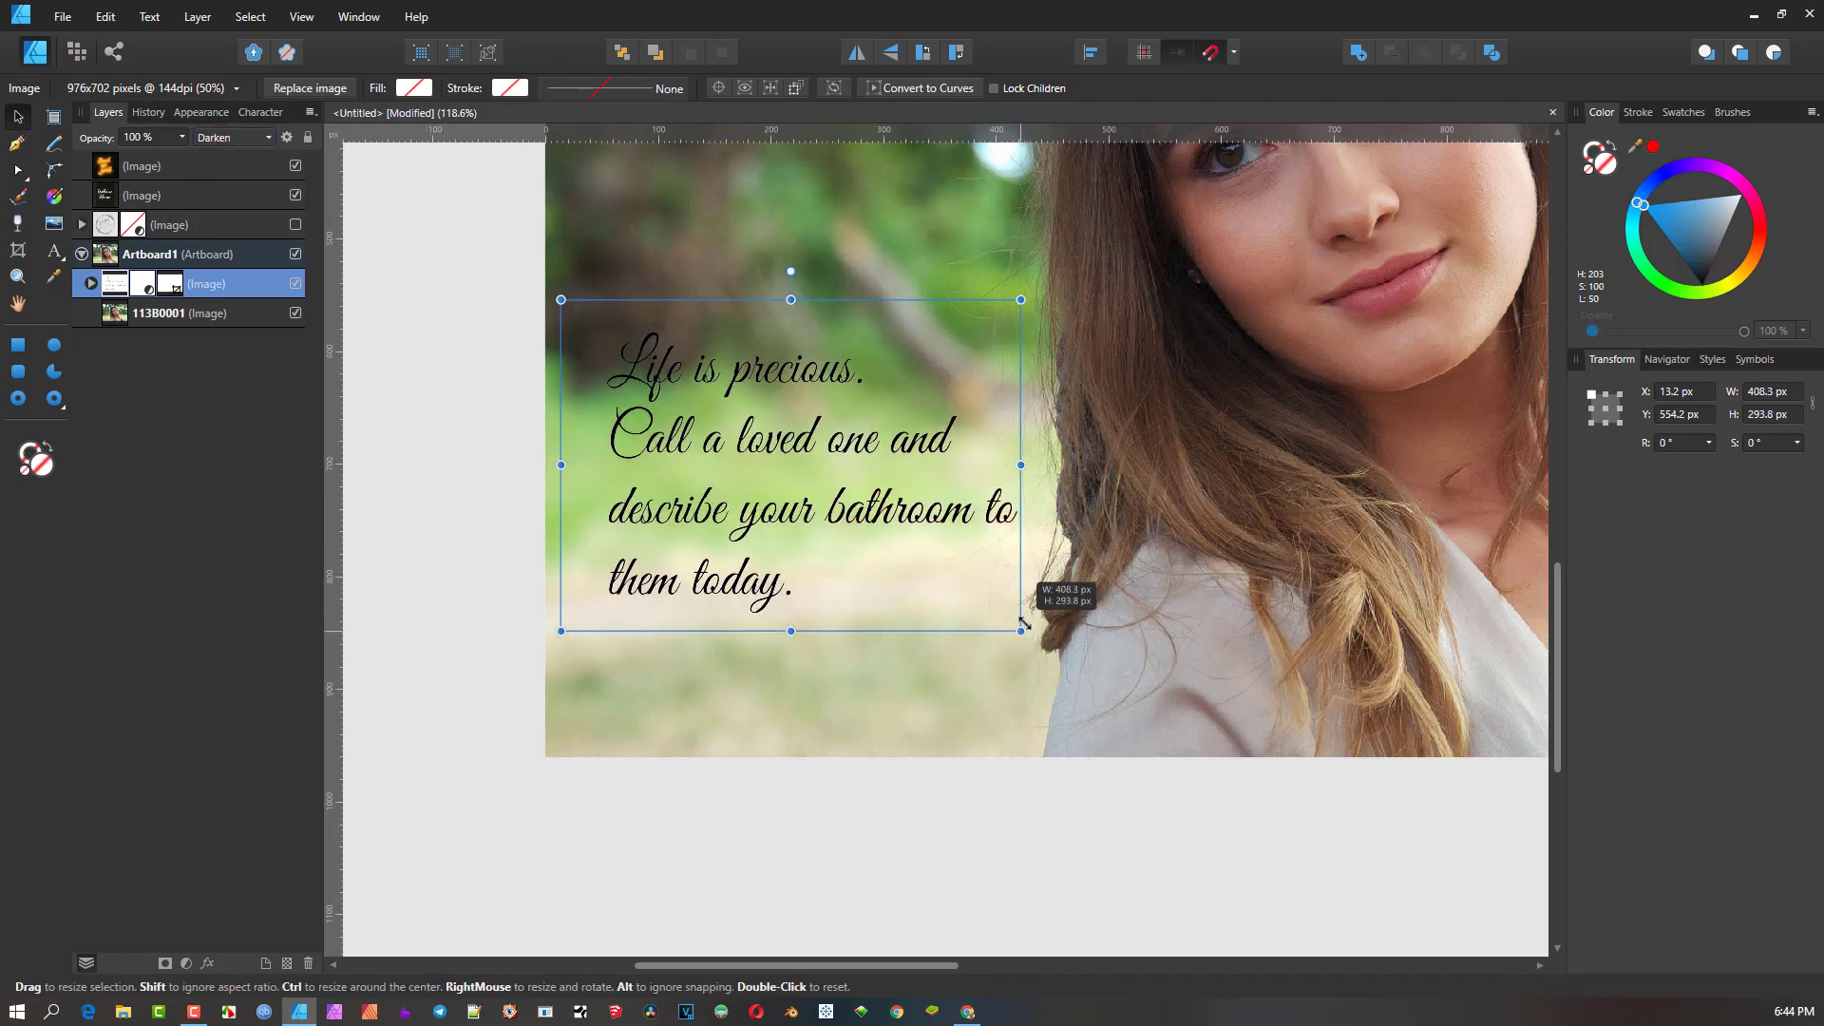
{"action": "scroll", "coordinate": [841, 442], "scroll_direction": "up", "scroll_amount": 4}
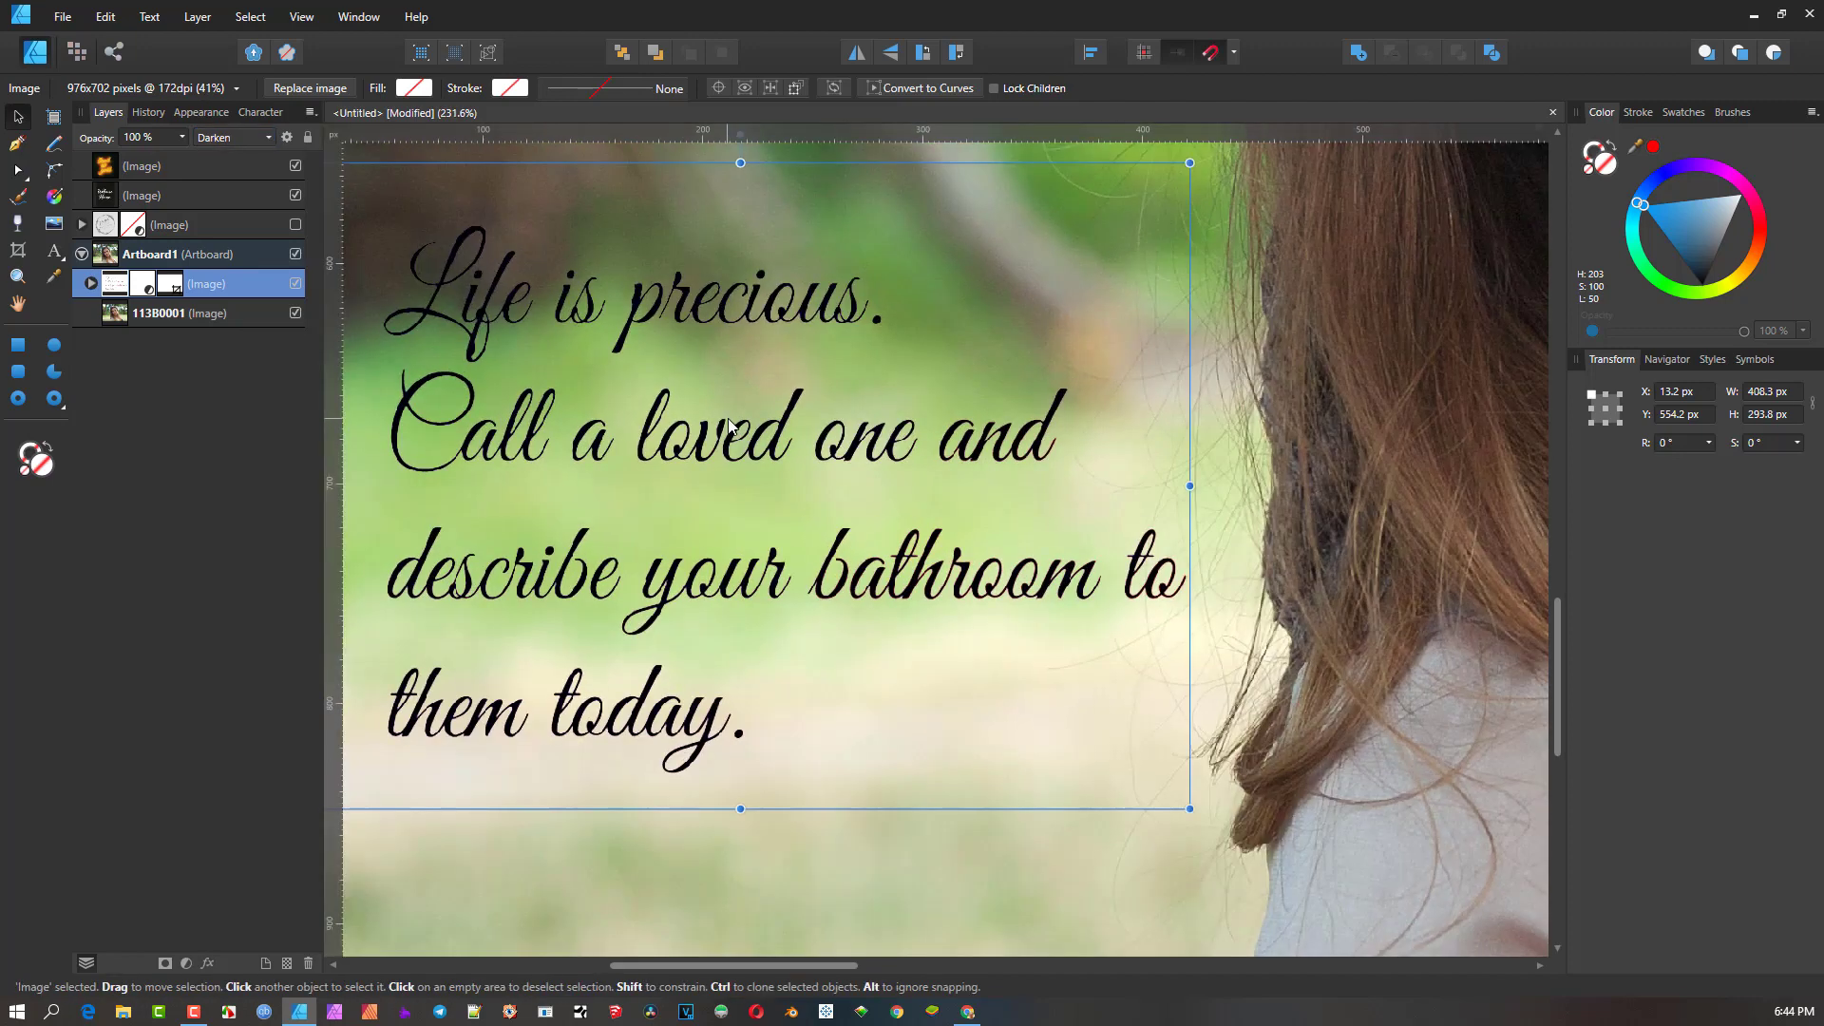
{"action": "scroll", "coordinate": [729, 425], "scroll_direction": "down", "scroll_amount": 4}
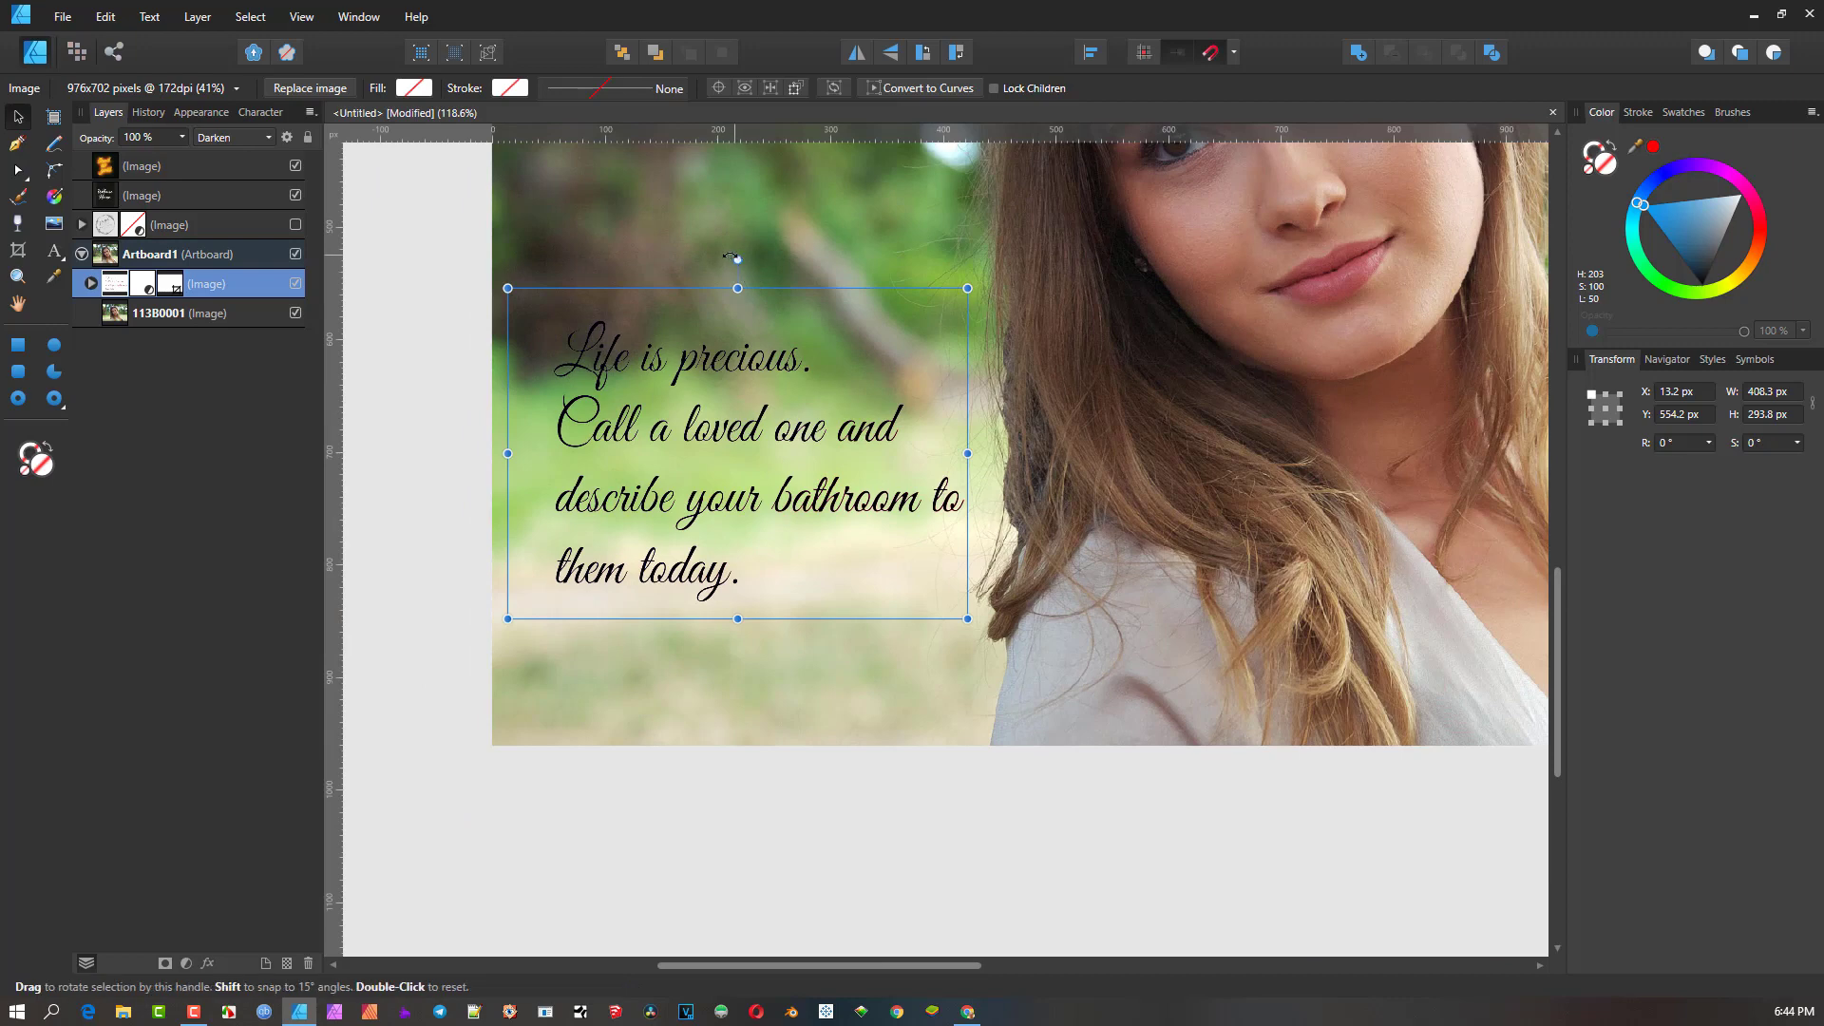
- Rotate the quote image about 15° so its lines slope upward, and shift it slightly down over the blurred background
{"action": "left_click_drag", "start_coordinate": [729, 256], "coordinate": [688, 263]}
{"action": "scroll", "coordinate": [750, 404], "scroll_direction": "down", "scroll_amount": 3}
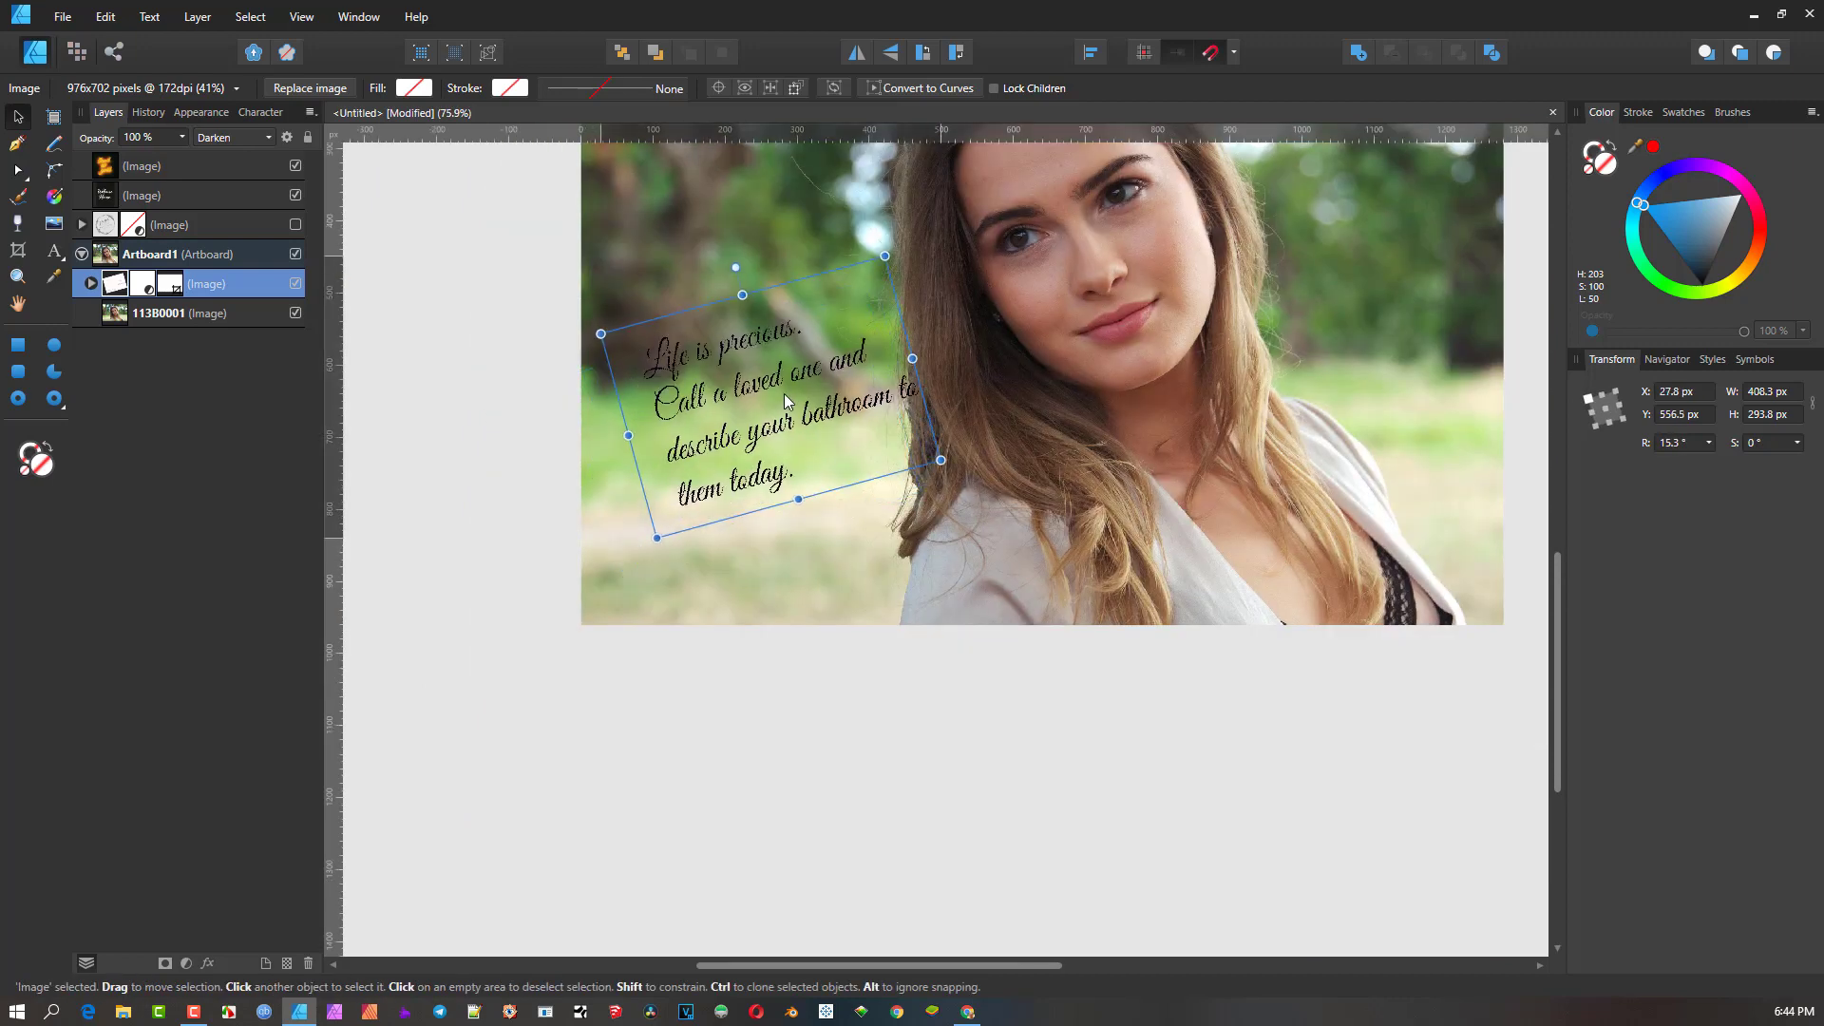
{"action": "left_click_drag", "start_coordinate": [785, 395], "coordinate": [783, 409]}
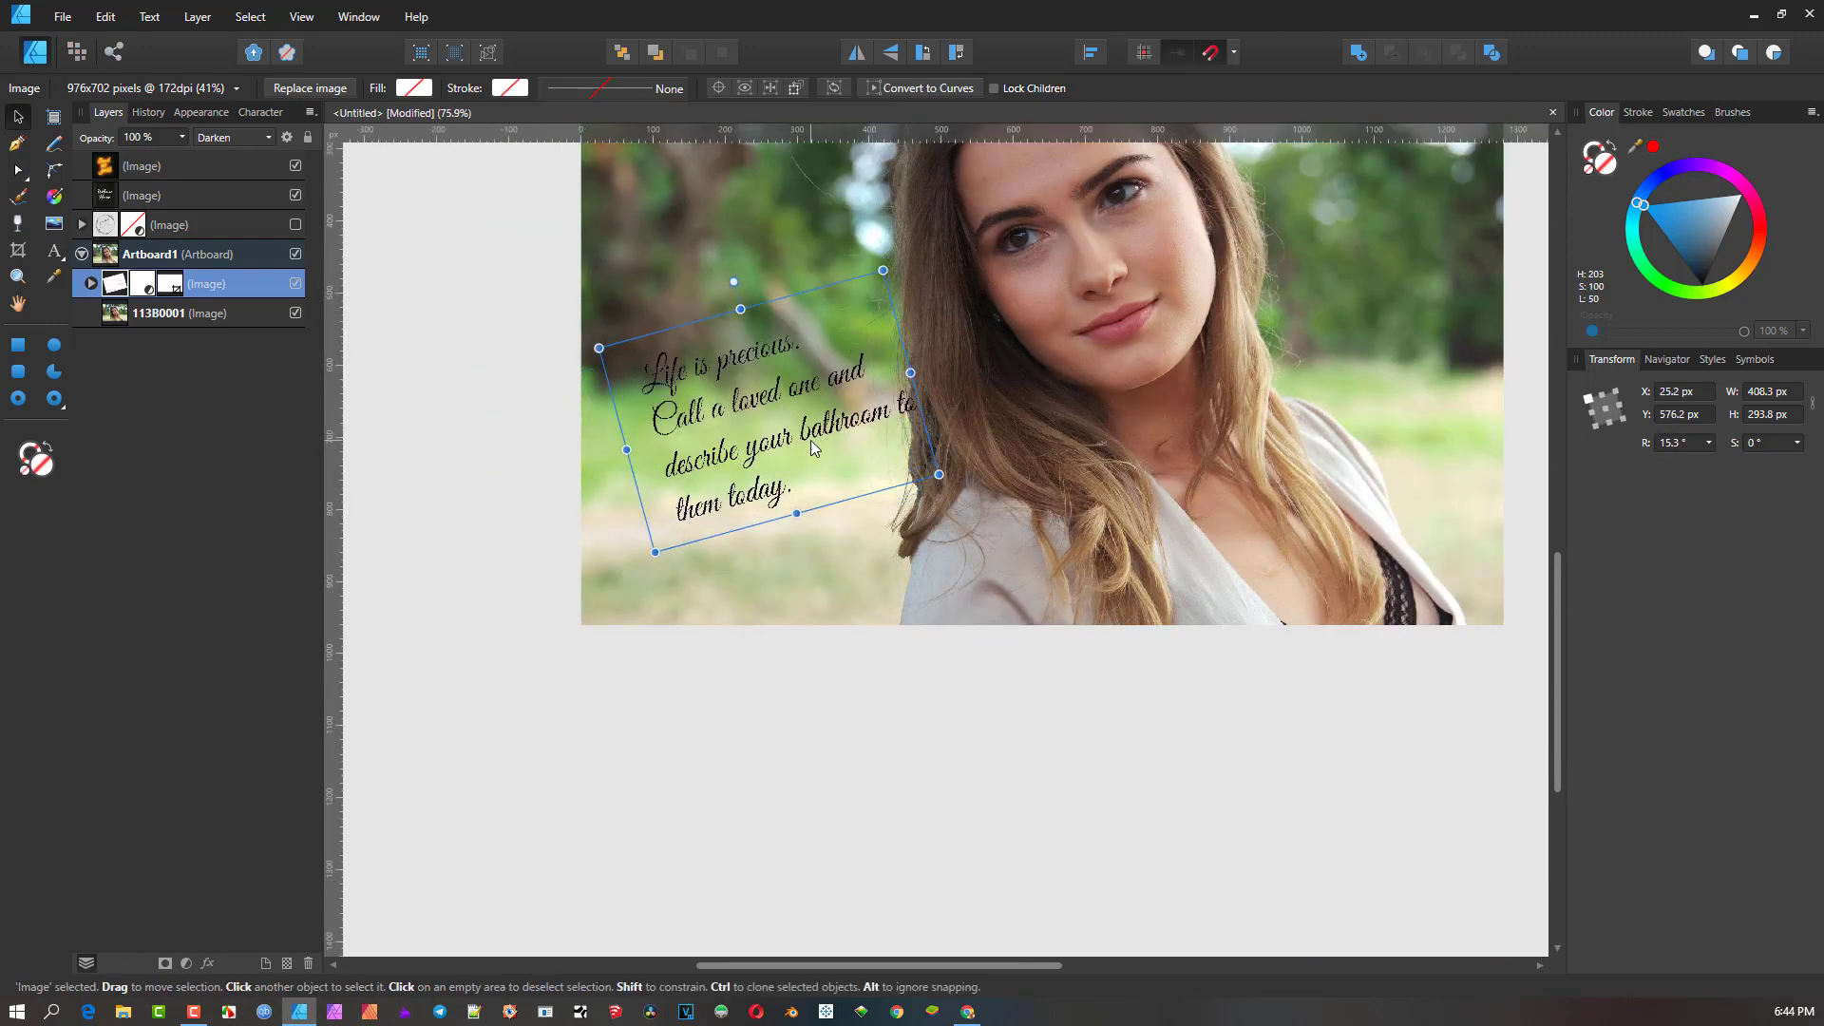
{"action": "scroll", "coordinate": [779, 412], "scroll_direction": "up", "scroll_amount": 3}
{"action": "scroll", "coordinate": [779, 412], "scroll_direction": "up", "scroll_amount": 3}
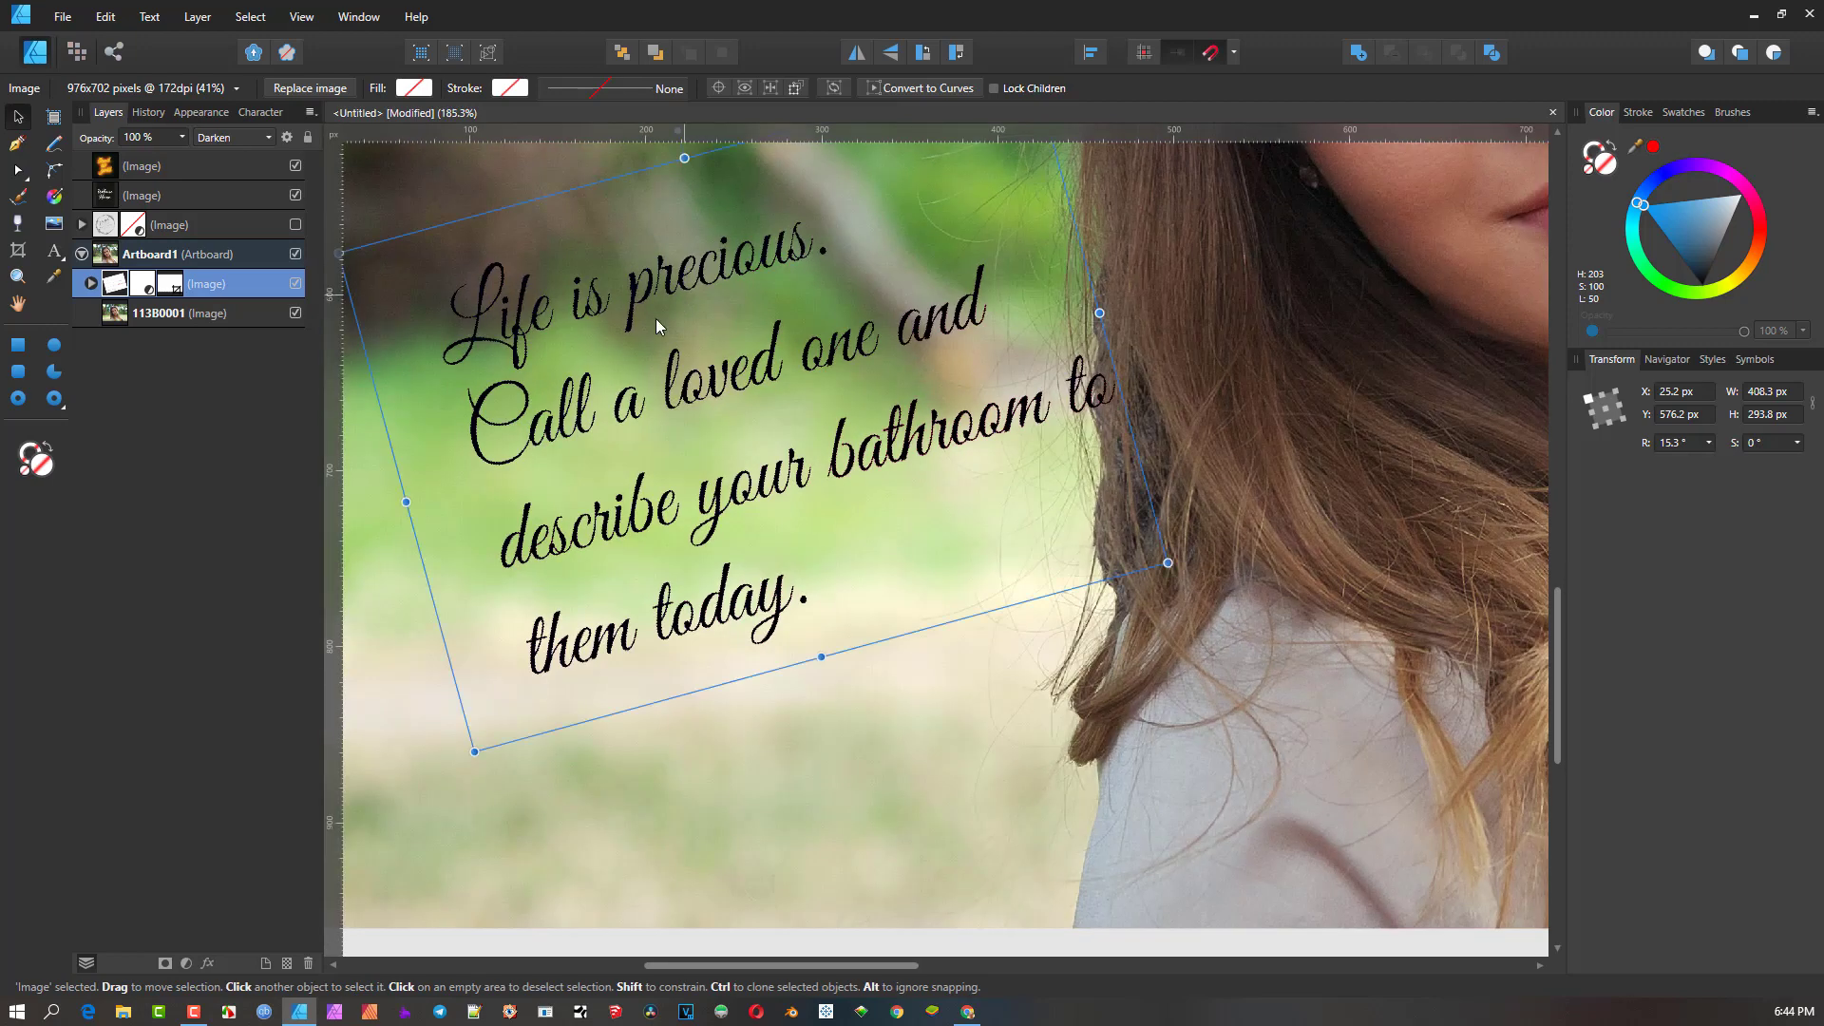
{"action": "scroll", "coordinate": [749, 545], "scroll_direction": "down", "scroll_amount": 3}
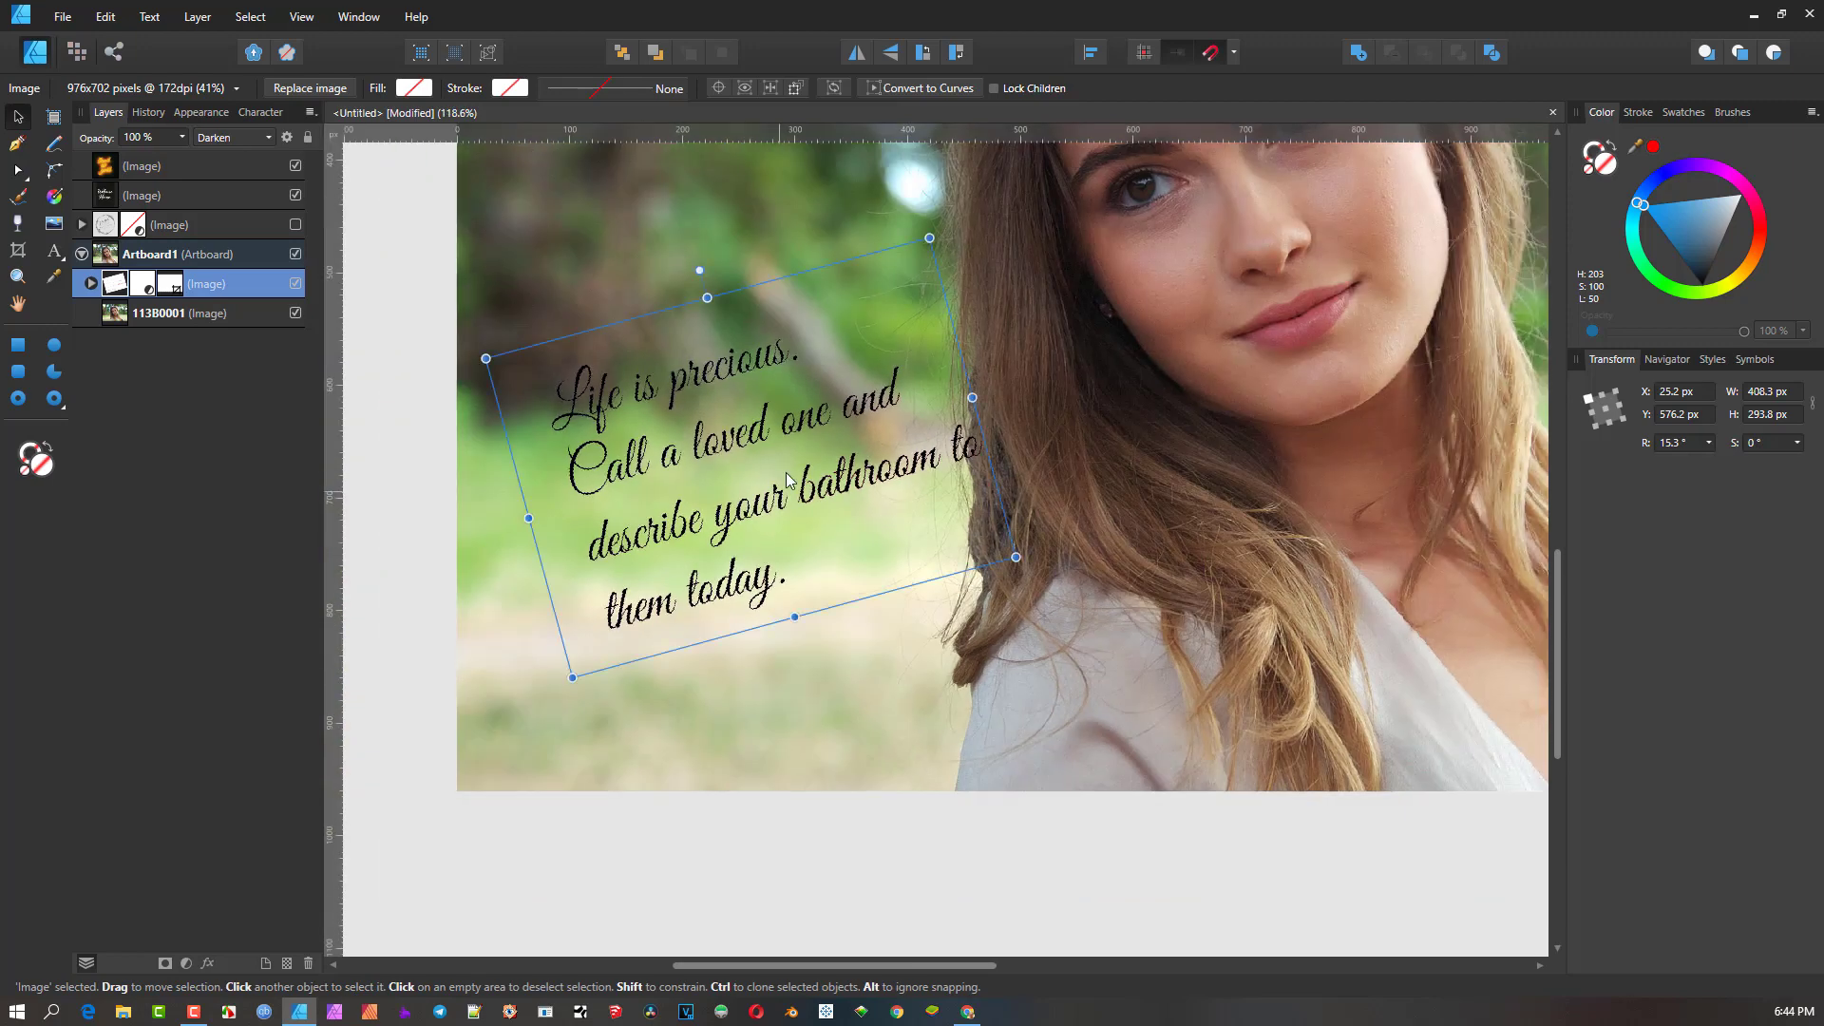
{"action": "scroll", "coordinate": [773, 480], "scroll_direction": "down", "scroll_amount": 2}
{"action": "scroll", "coordinate": [784, 470], "scroll_direction": "down", "scroll_amount": 1}
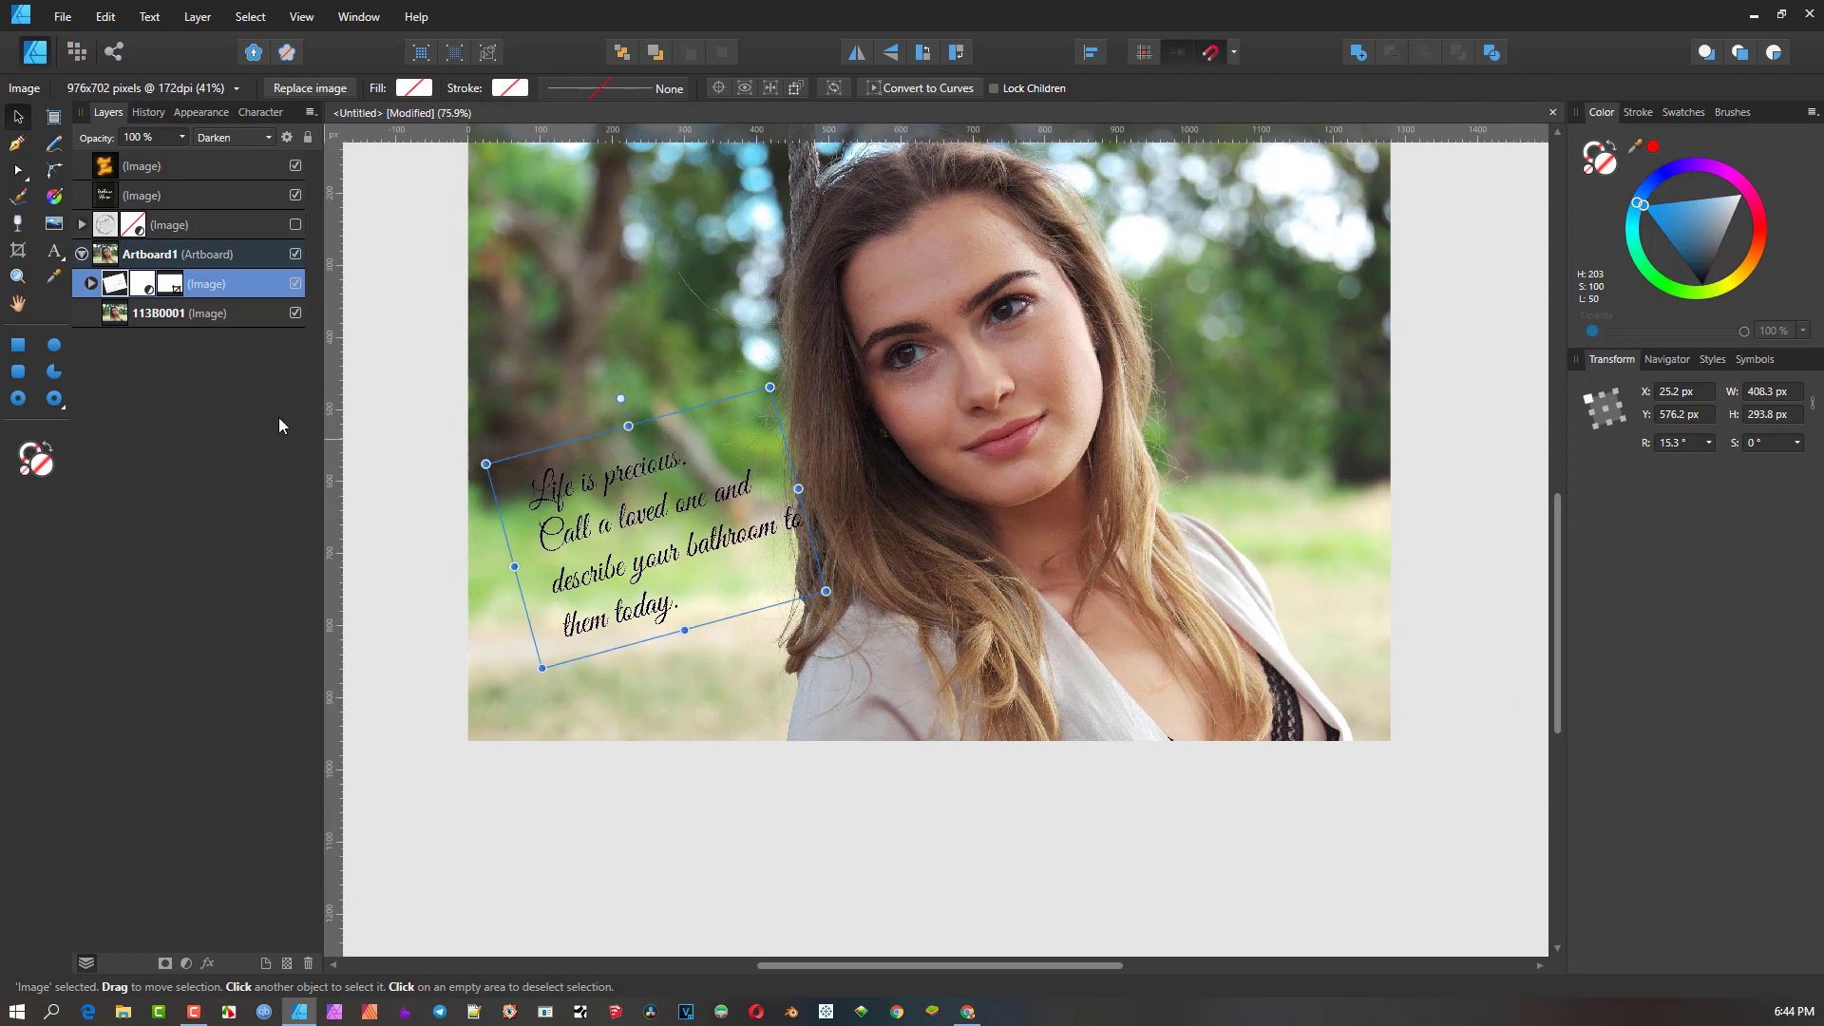
- Move the quote image off the artboard into the empty space to its right and hide it
{"action": "scroll", "coordinate": [714, 502], "scroll_direction": "down", "scroll_amount": 7}
{"action": "scroll", "coordinate": [760, 513], "scroll_direction": "left", "scroll_amount": 2}
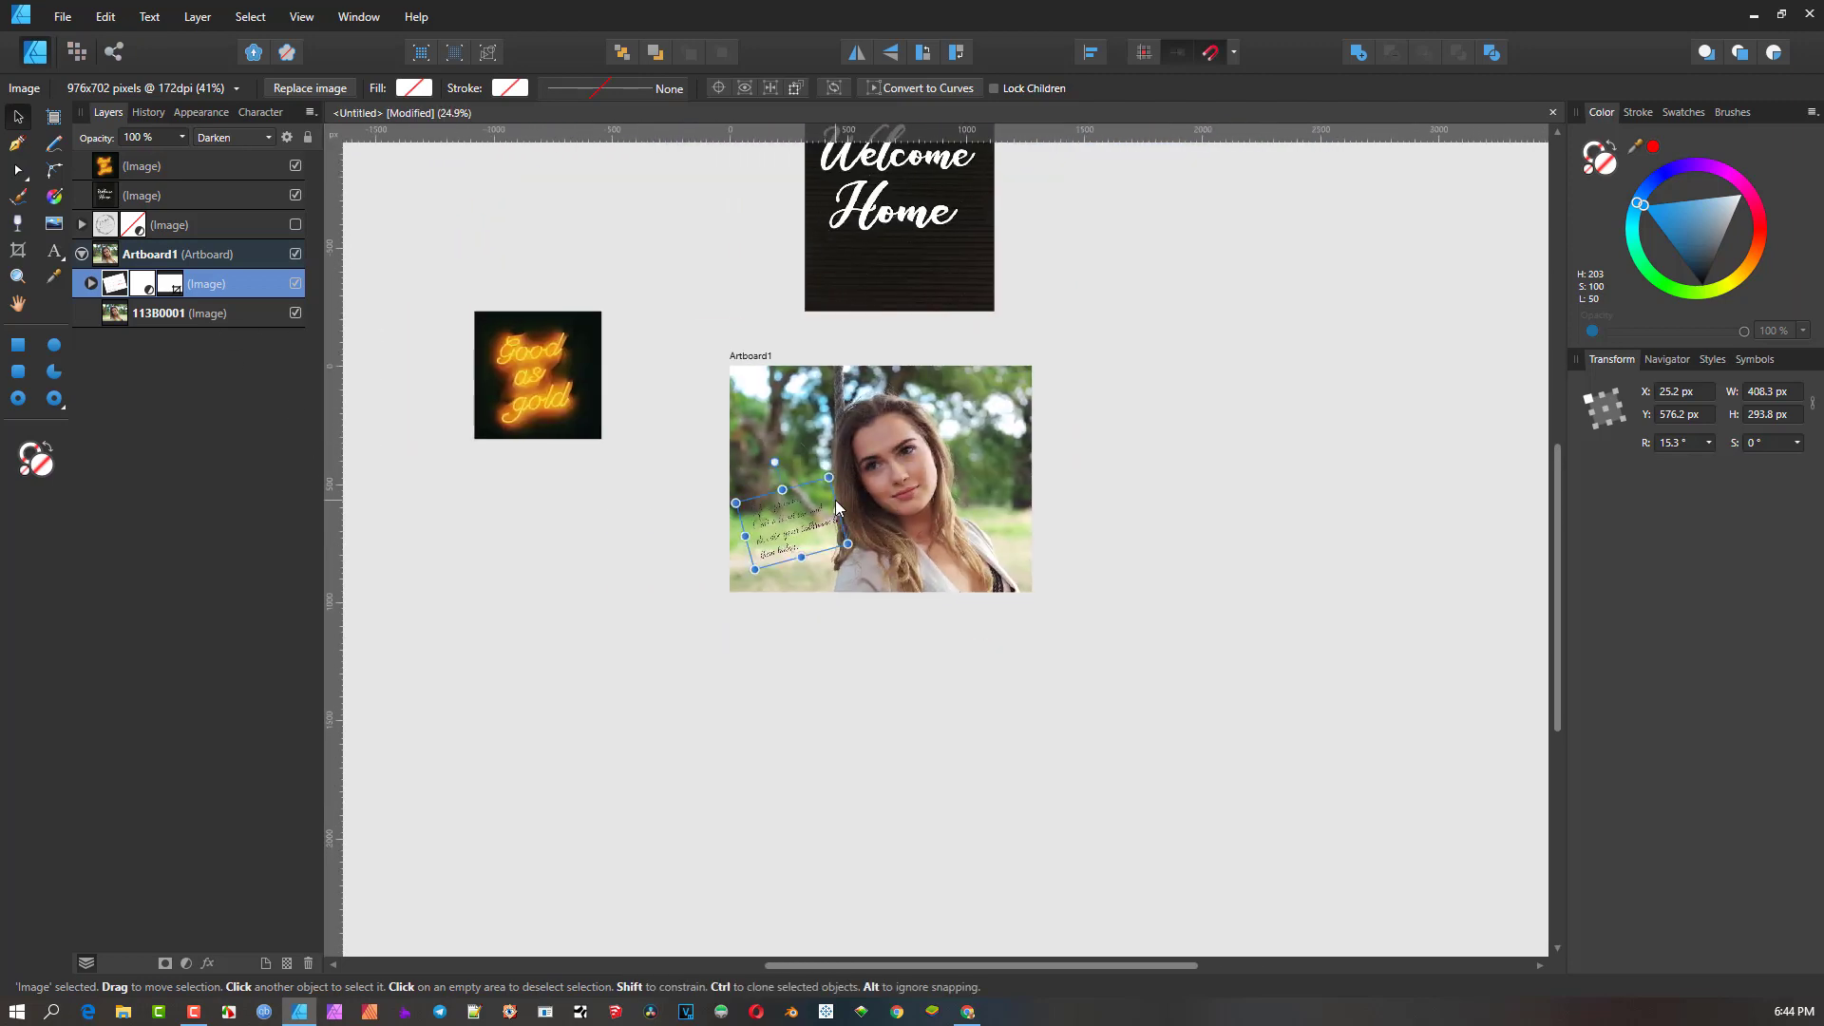
{"action": "left_click_drag", "start_coordinate": [798, 522], "coordinate": [1224, 435]}
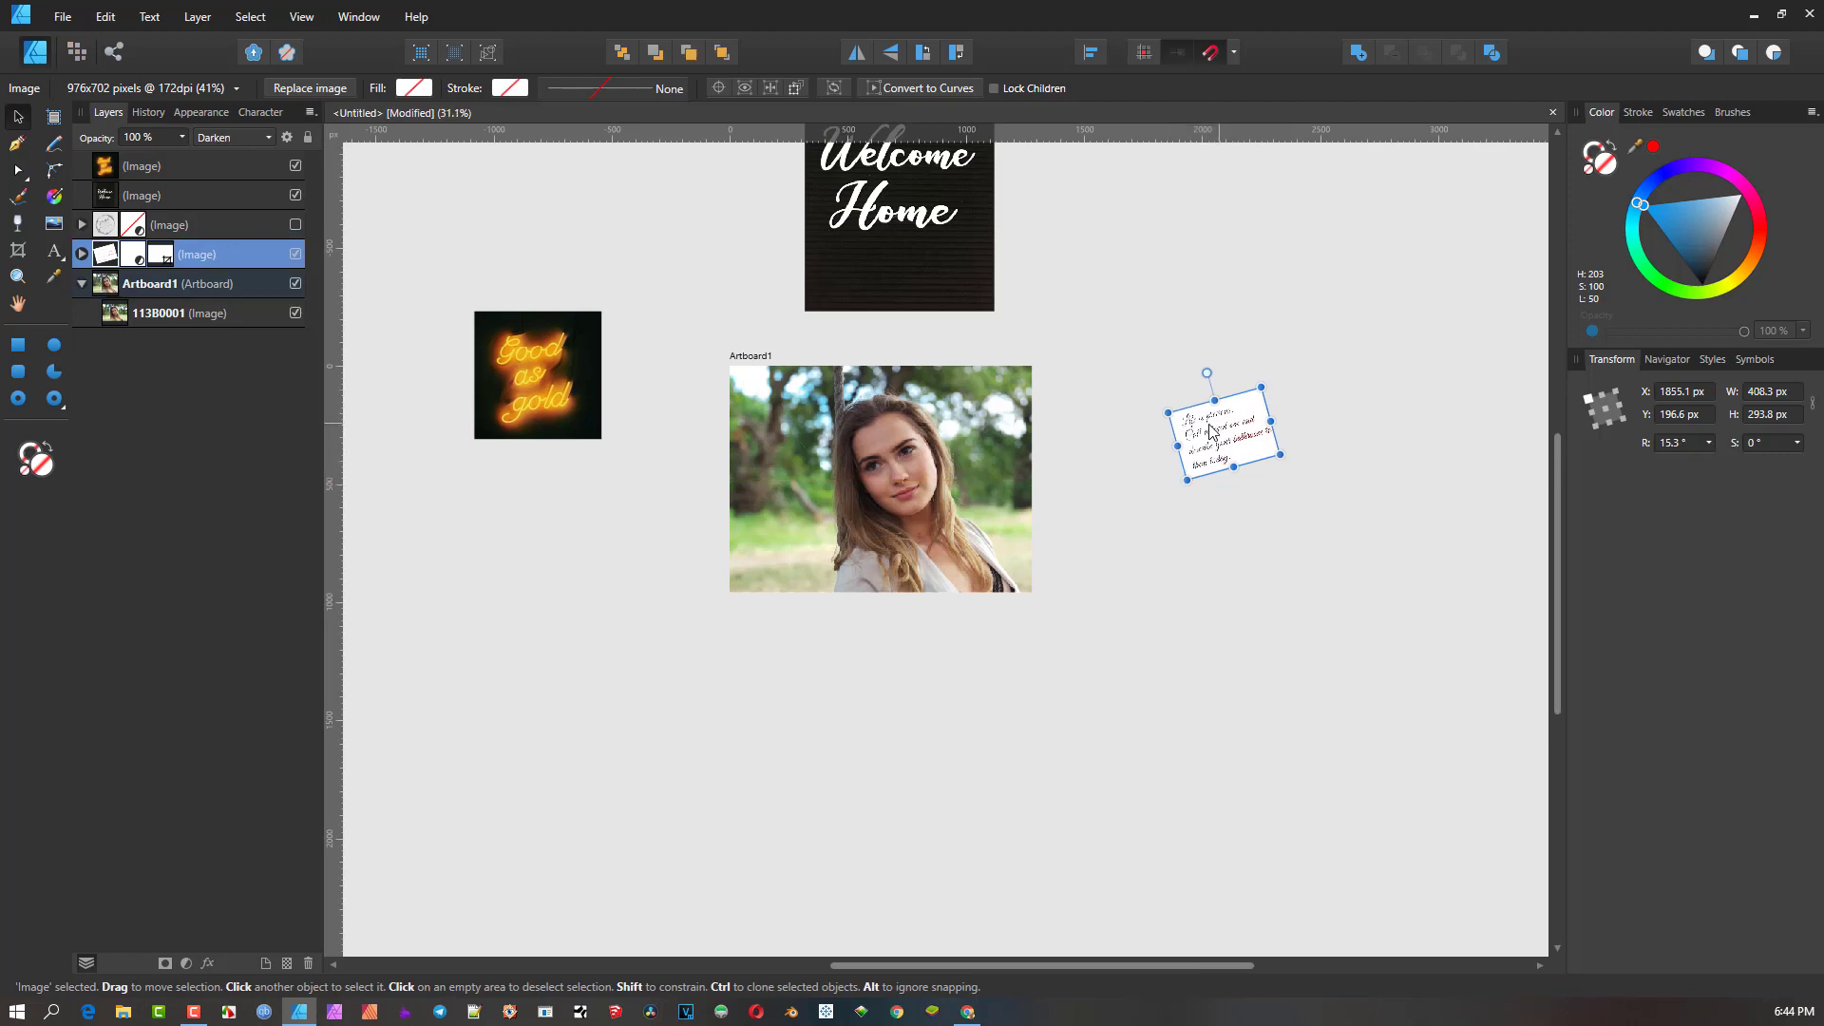
{"action": "scroll", "coordinate": [1226, 435], "scroll_direction": "up", "scroll_amount": 3}
{"action": "scroll", "coordinate": [570, 493], "scroll_direction": "left", "scroll_amount": 2}
{"action": "scroll", "coordinate": [681, 446], "scroll_direction": "down", "scroll_amount": 1}
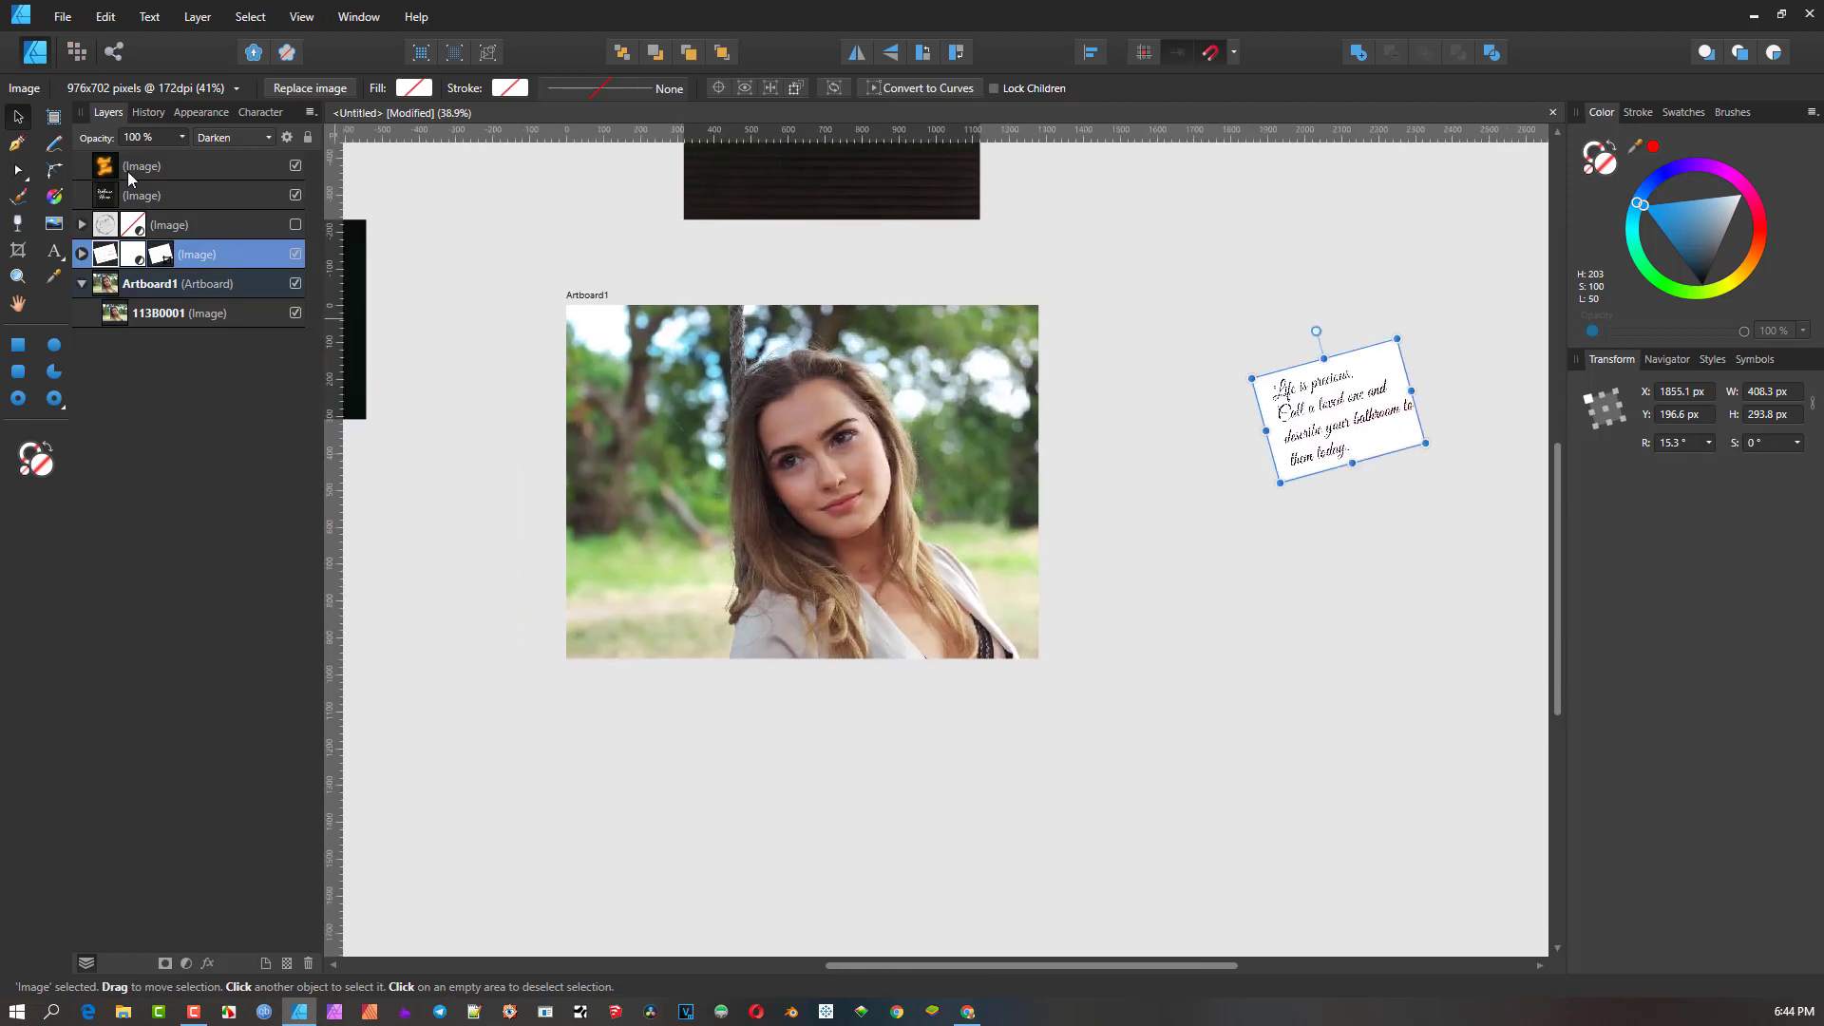
{"action": "left_click", "coordinate": [296, 253]}
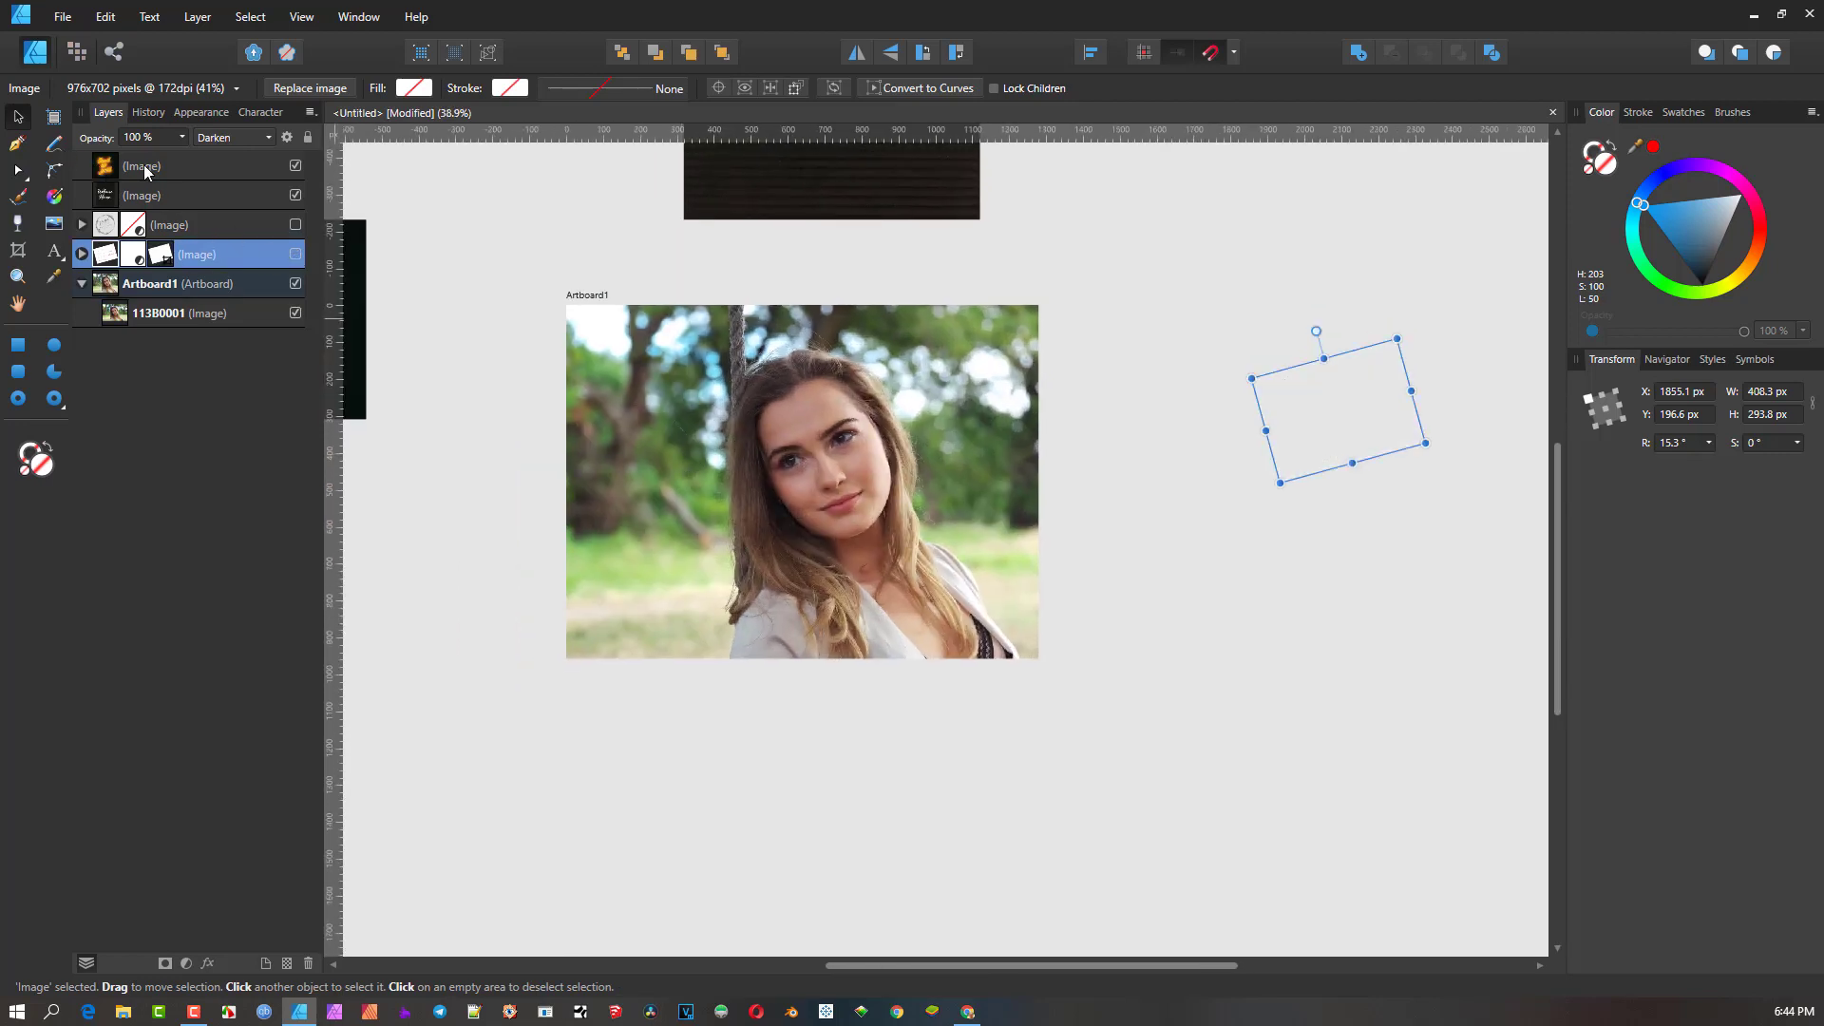
- Place the neon "Good as gold" image in the portrait's lower left corner and set its blend mode to Lighten
{"action": "left_click", "coordinate": [144, 163]}
{"action": "left_click_drag", "start_coordinate": [601, 352], "coordinate": [734, 352]}
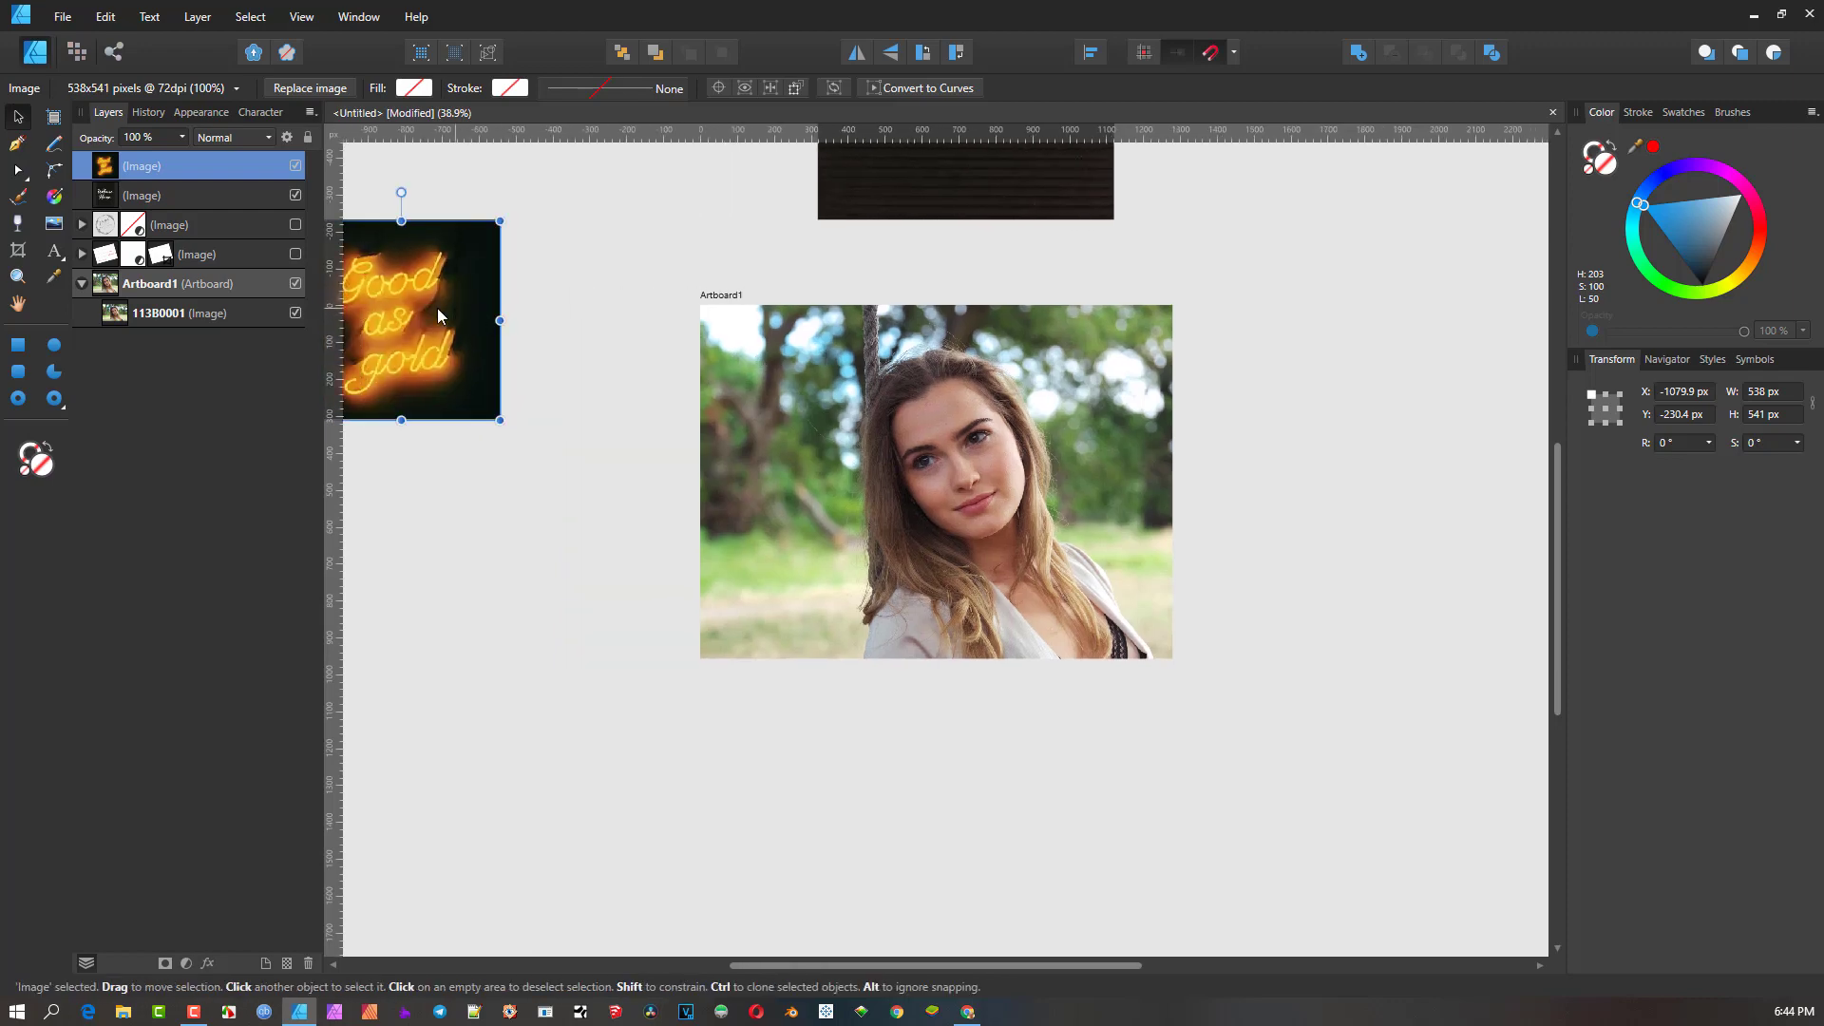
{"action": "left_click_drag", "start_coordinate": [437, 308], "coordinate": [839, 543]}
{"action": "scroll", "coordinate": [849, 532], "scroll_direction": "up", "scroll_amount": 4}
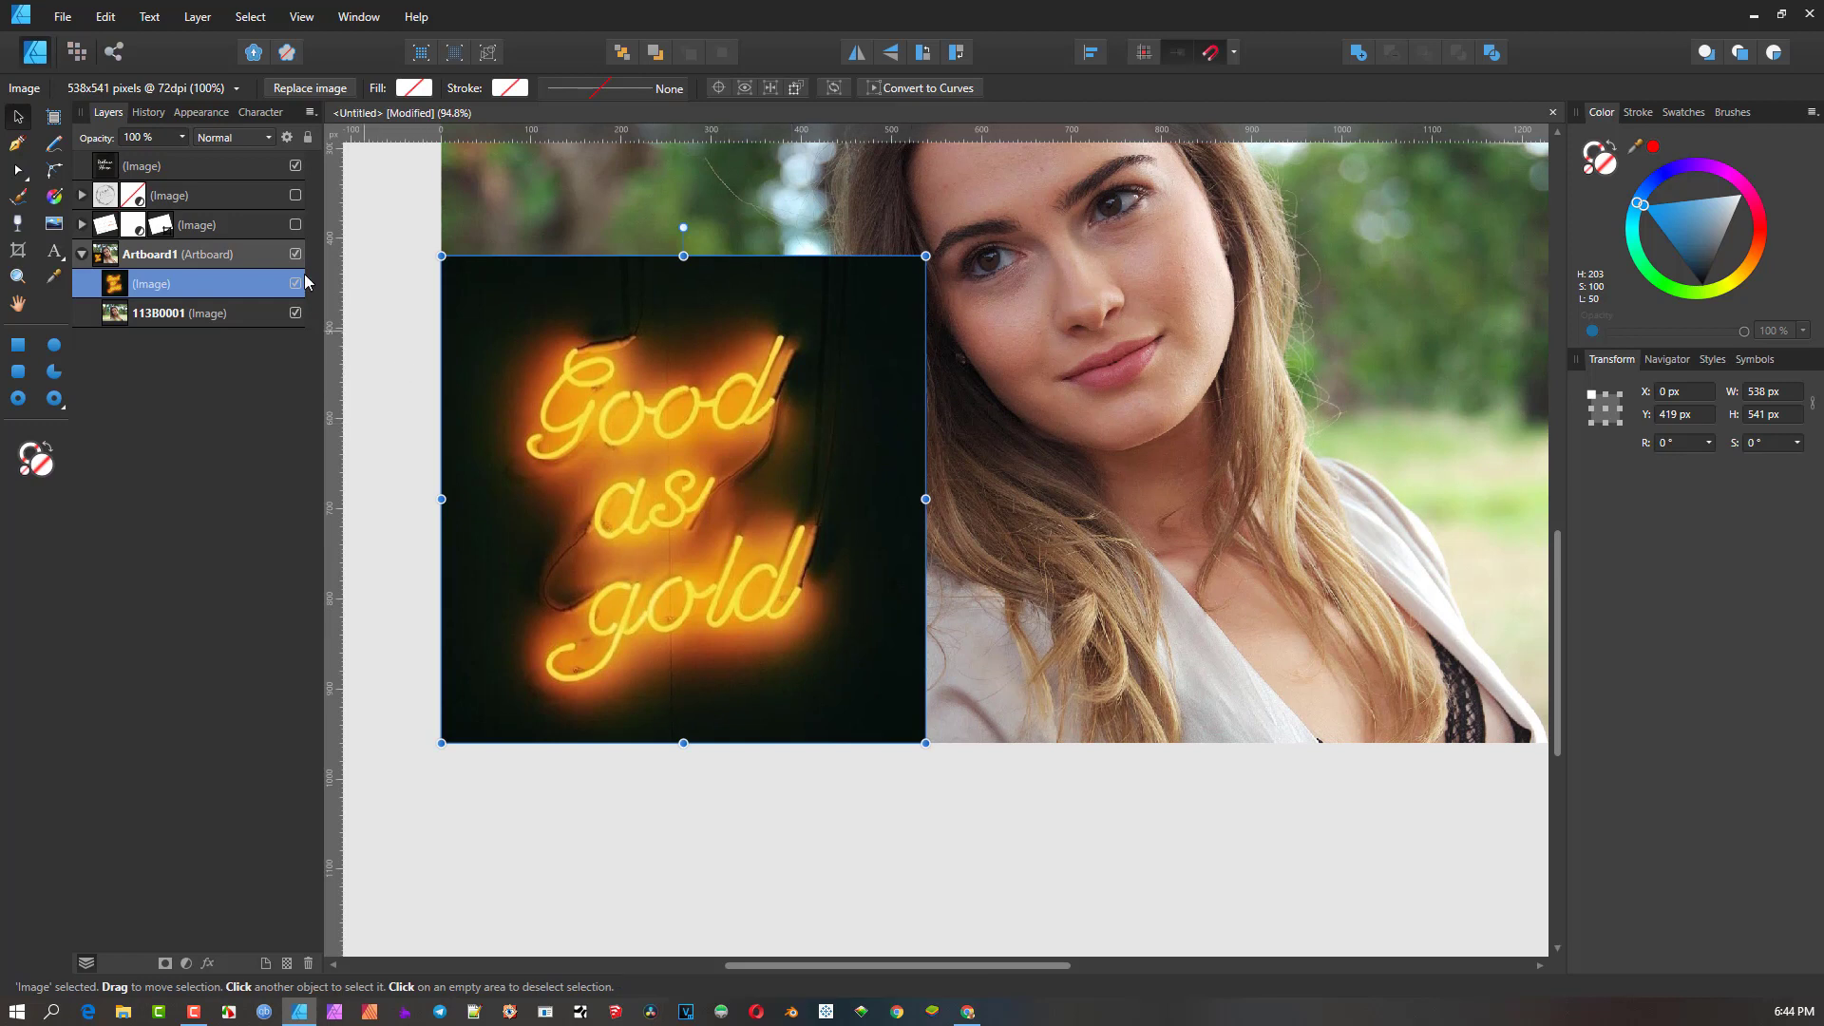
{"action": "left_click", "coordinate": [265, 139]}
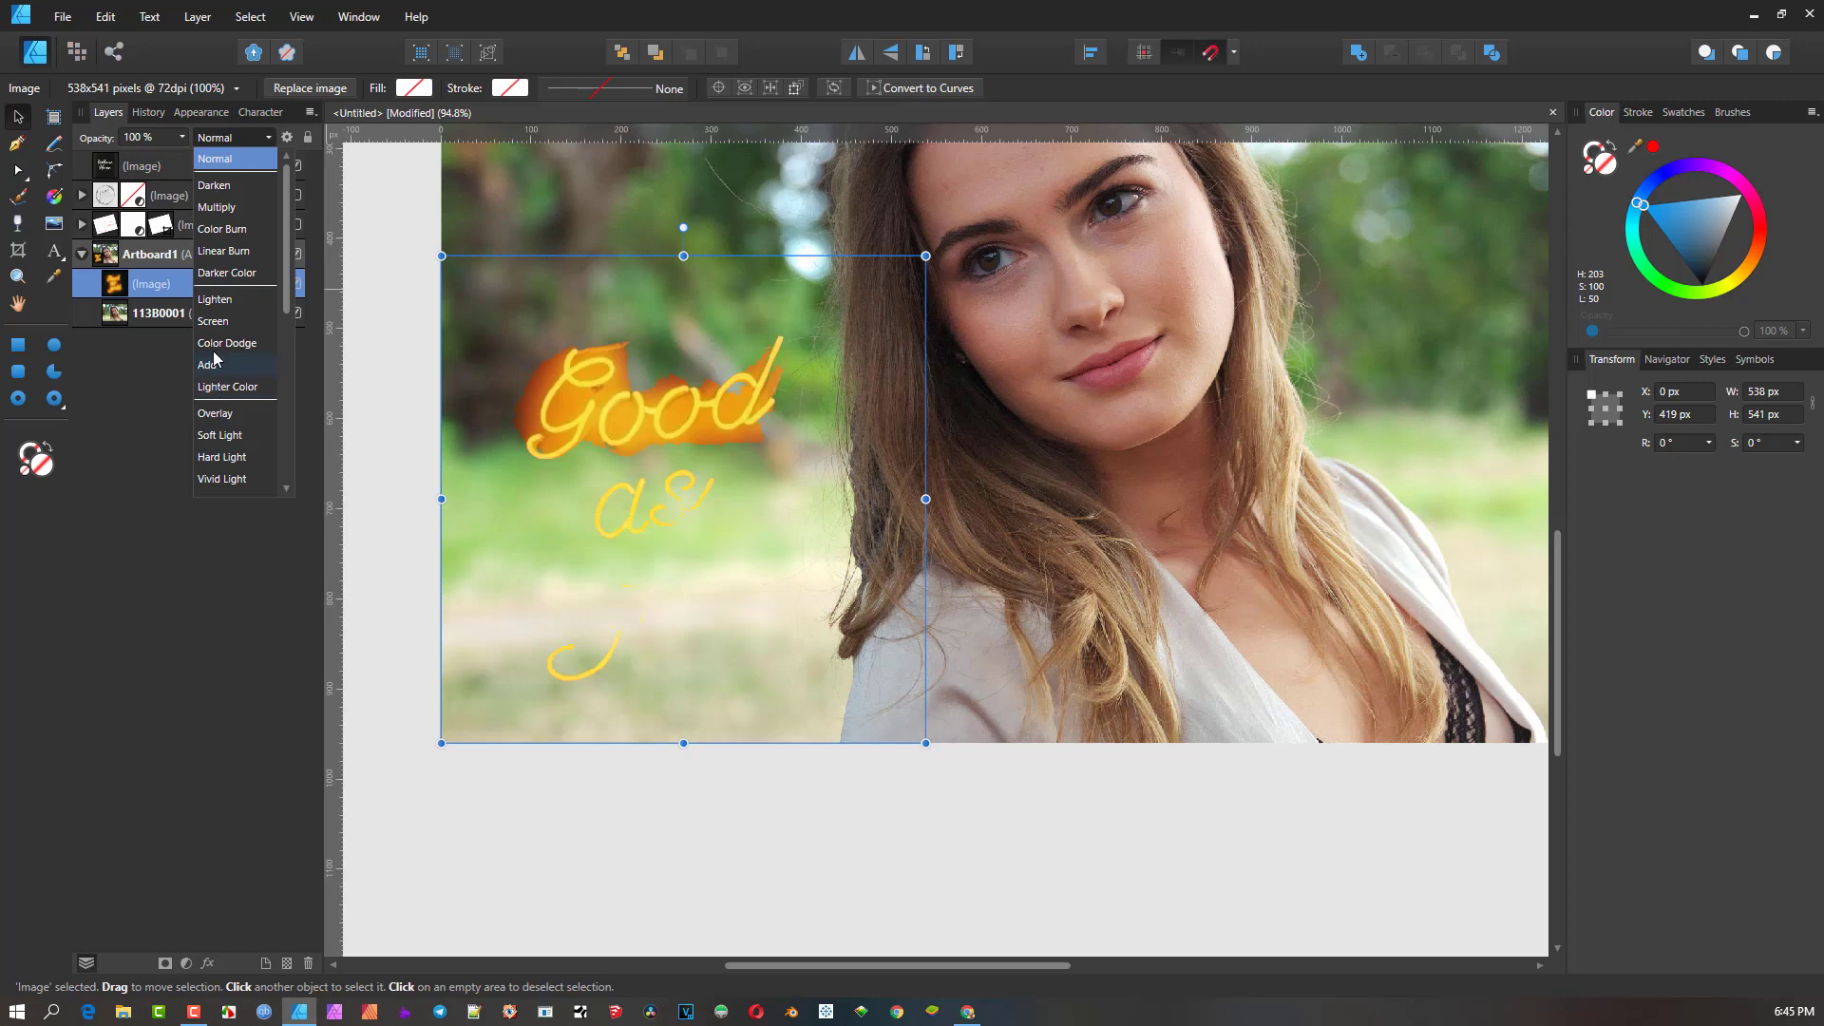
{"action": "left_click", "coordinate": [217, 300]}
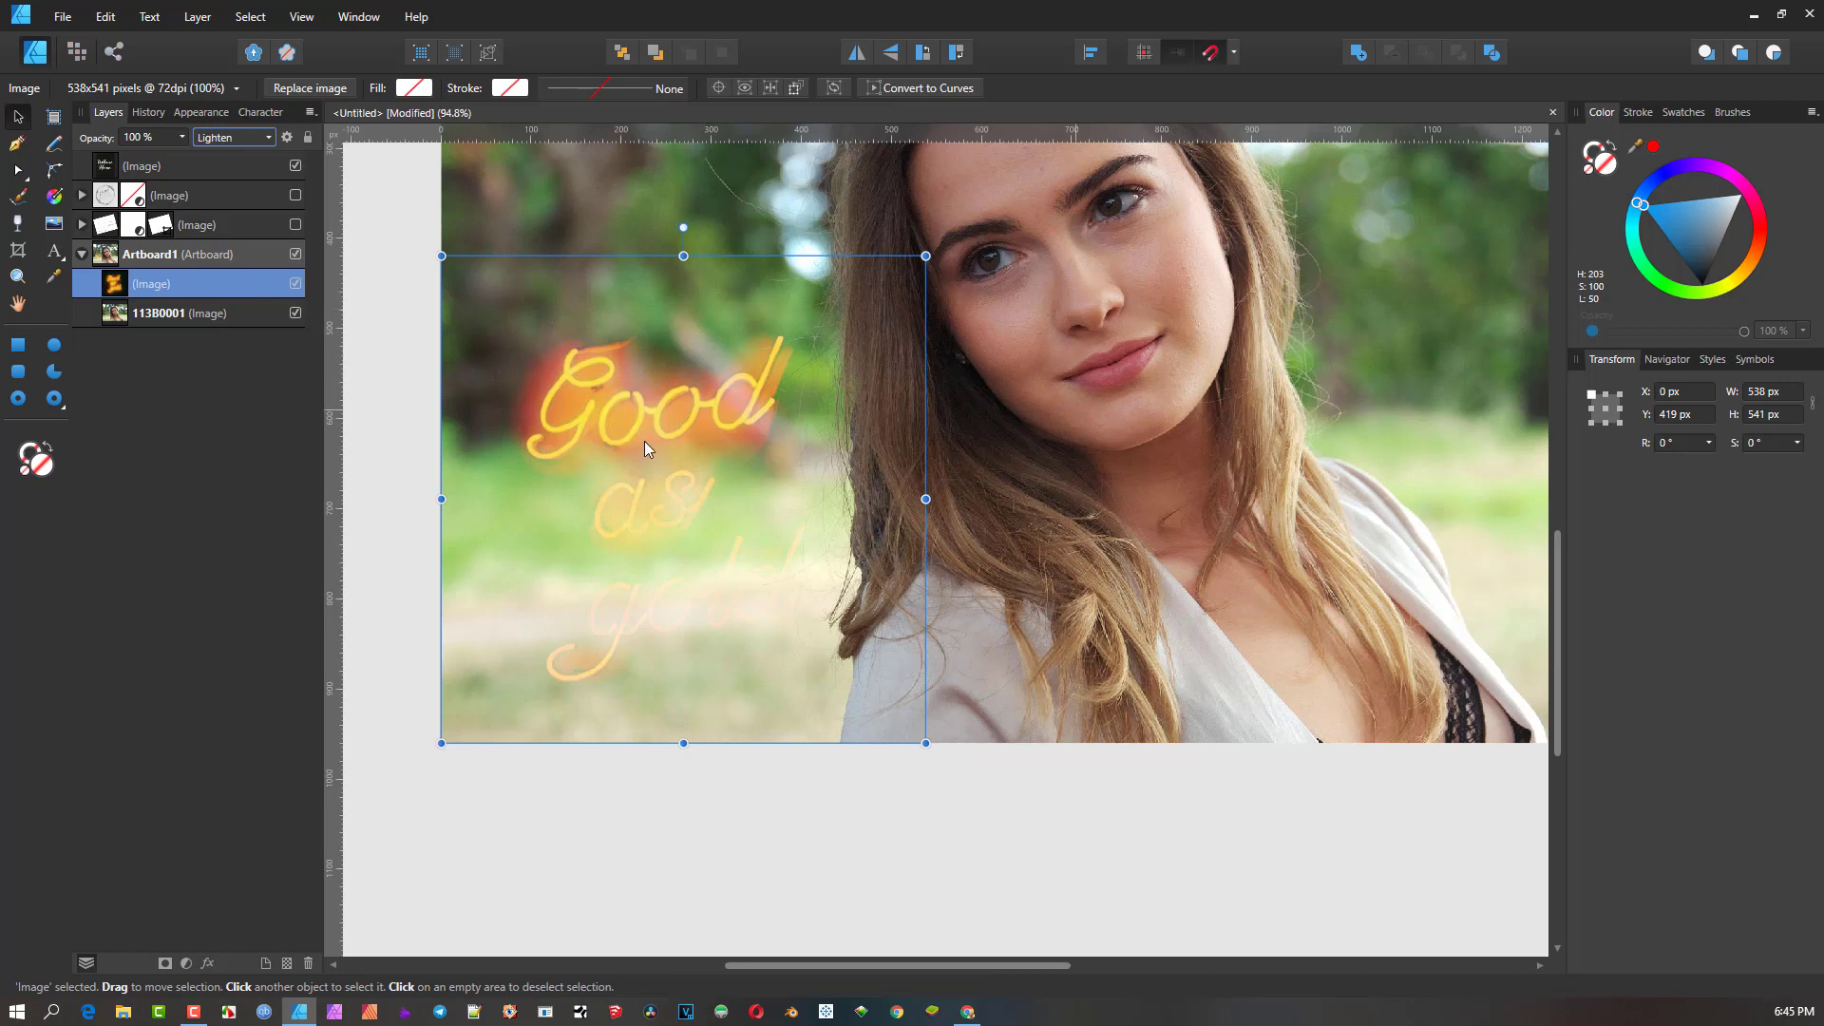
- Move the neon image up over the darker trees beside the woman's head, at about X -25 px, Y 107.5 px
{"action": "left_click", "coordinate": [189, 964]}
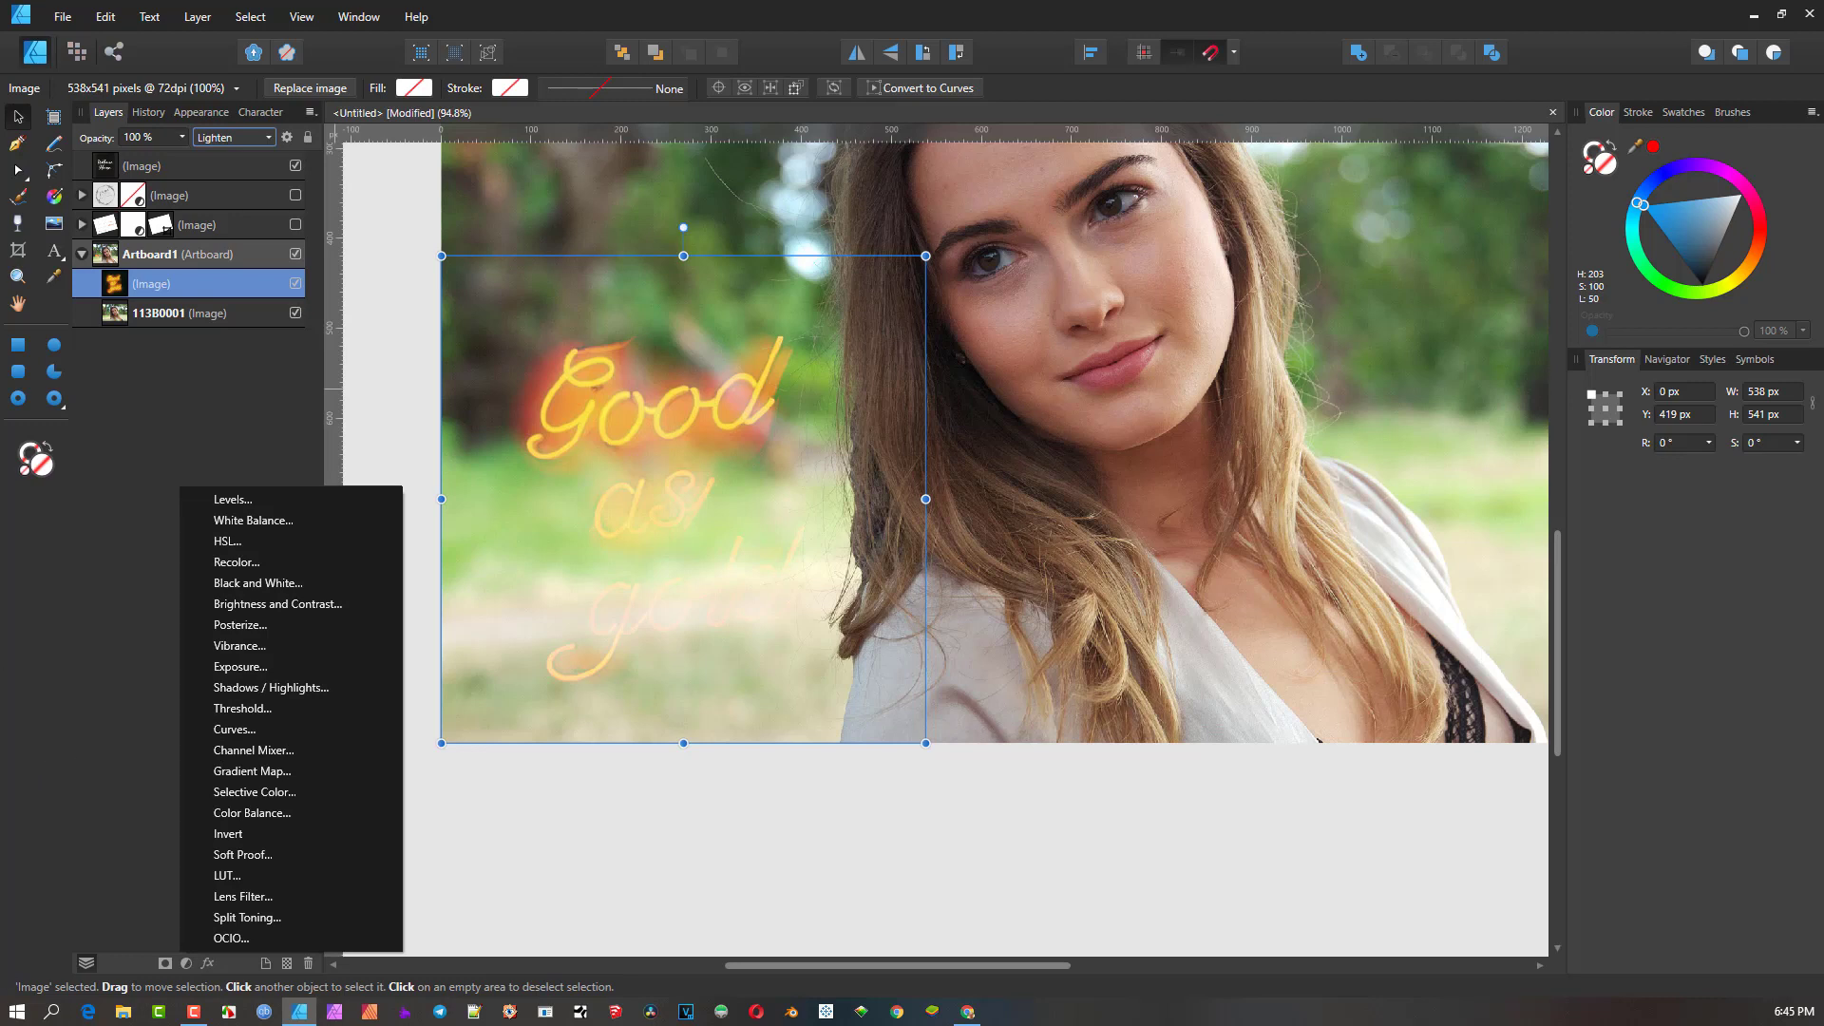
{"action": "left_click", "coordinate": [686, 454]}
{"action": "left_click_drag", "start_coordinate": [685, 449], "coordinate": [681, 294]}
{"action": "scroll", "coordinate": [694, 350], "scroll_direction": "down", "scroll_amount": 1}
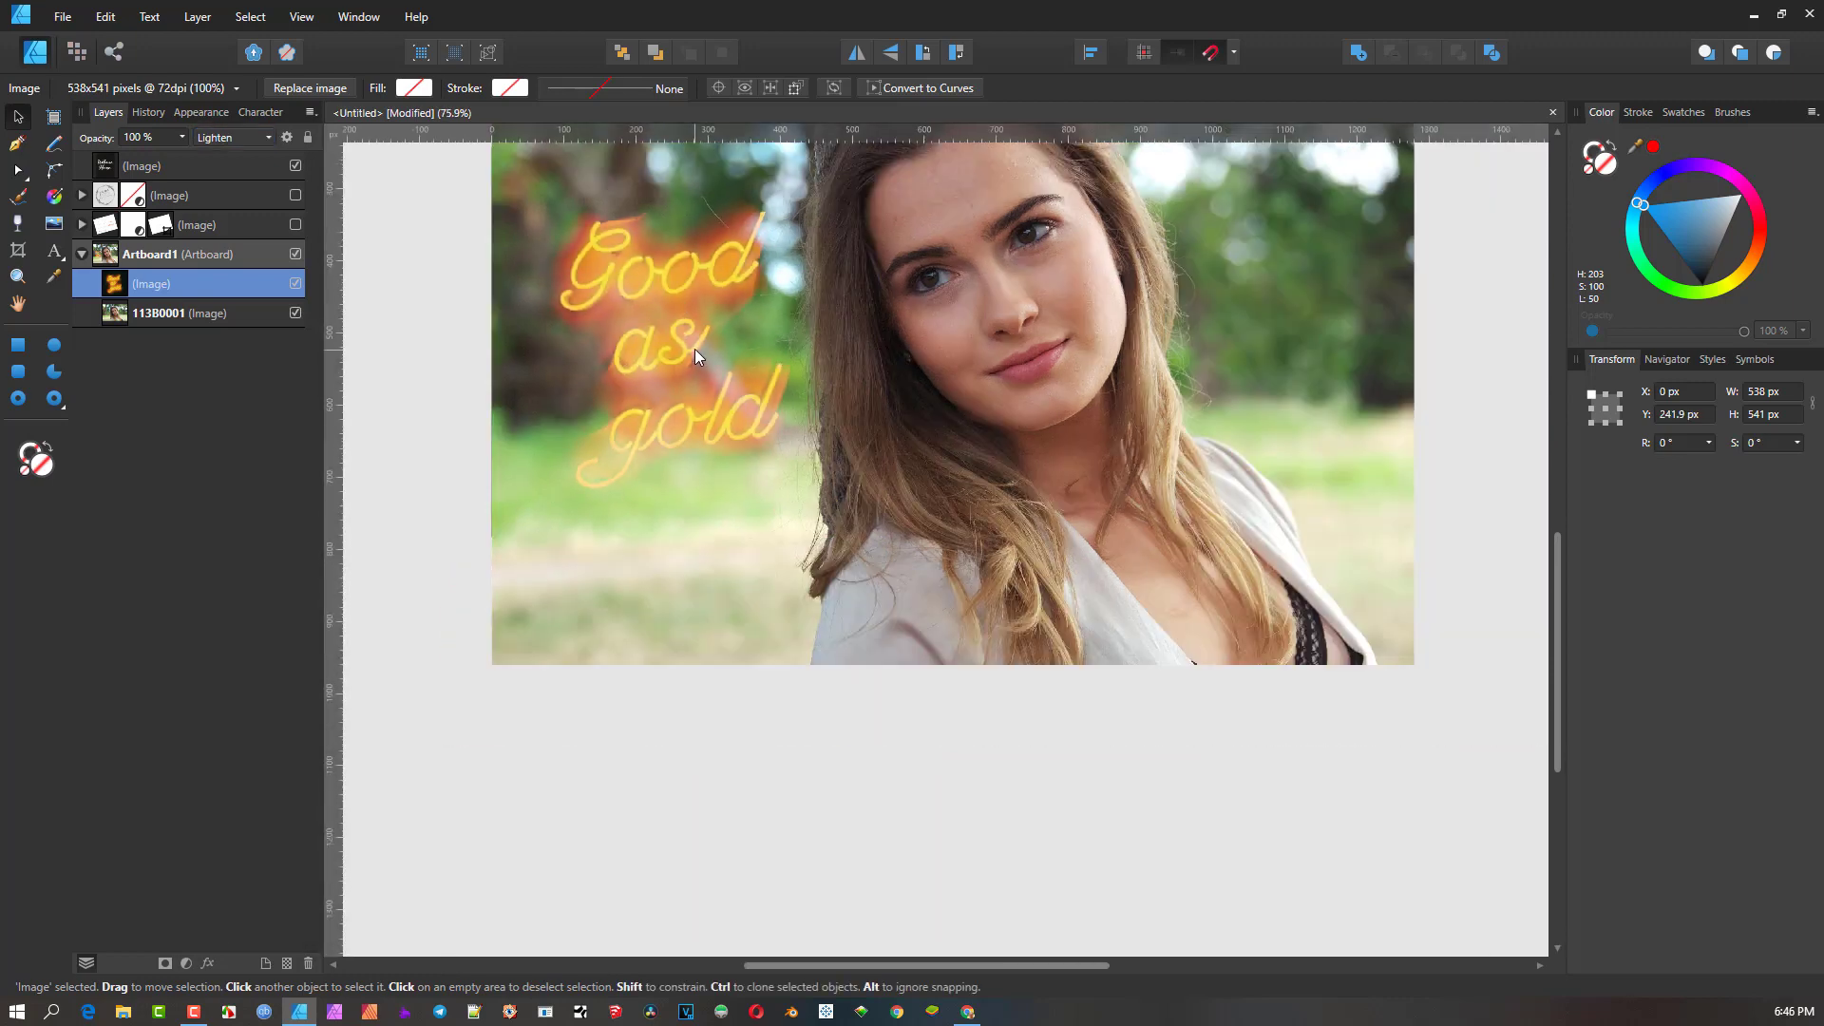
{"action": "scroll", "coordinate": [693, 350], "scroll_direction": "up", "scroll_amount": 3}
{"action": "left_click_drag", "start_coordinate": [689, 560], "coordinate": [671, 463]}
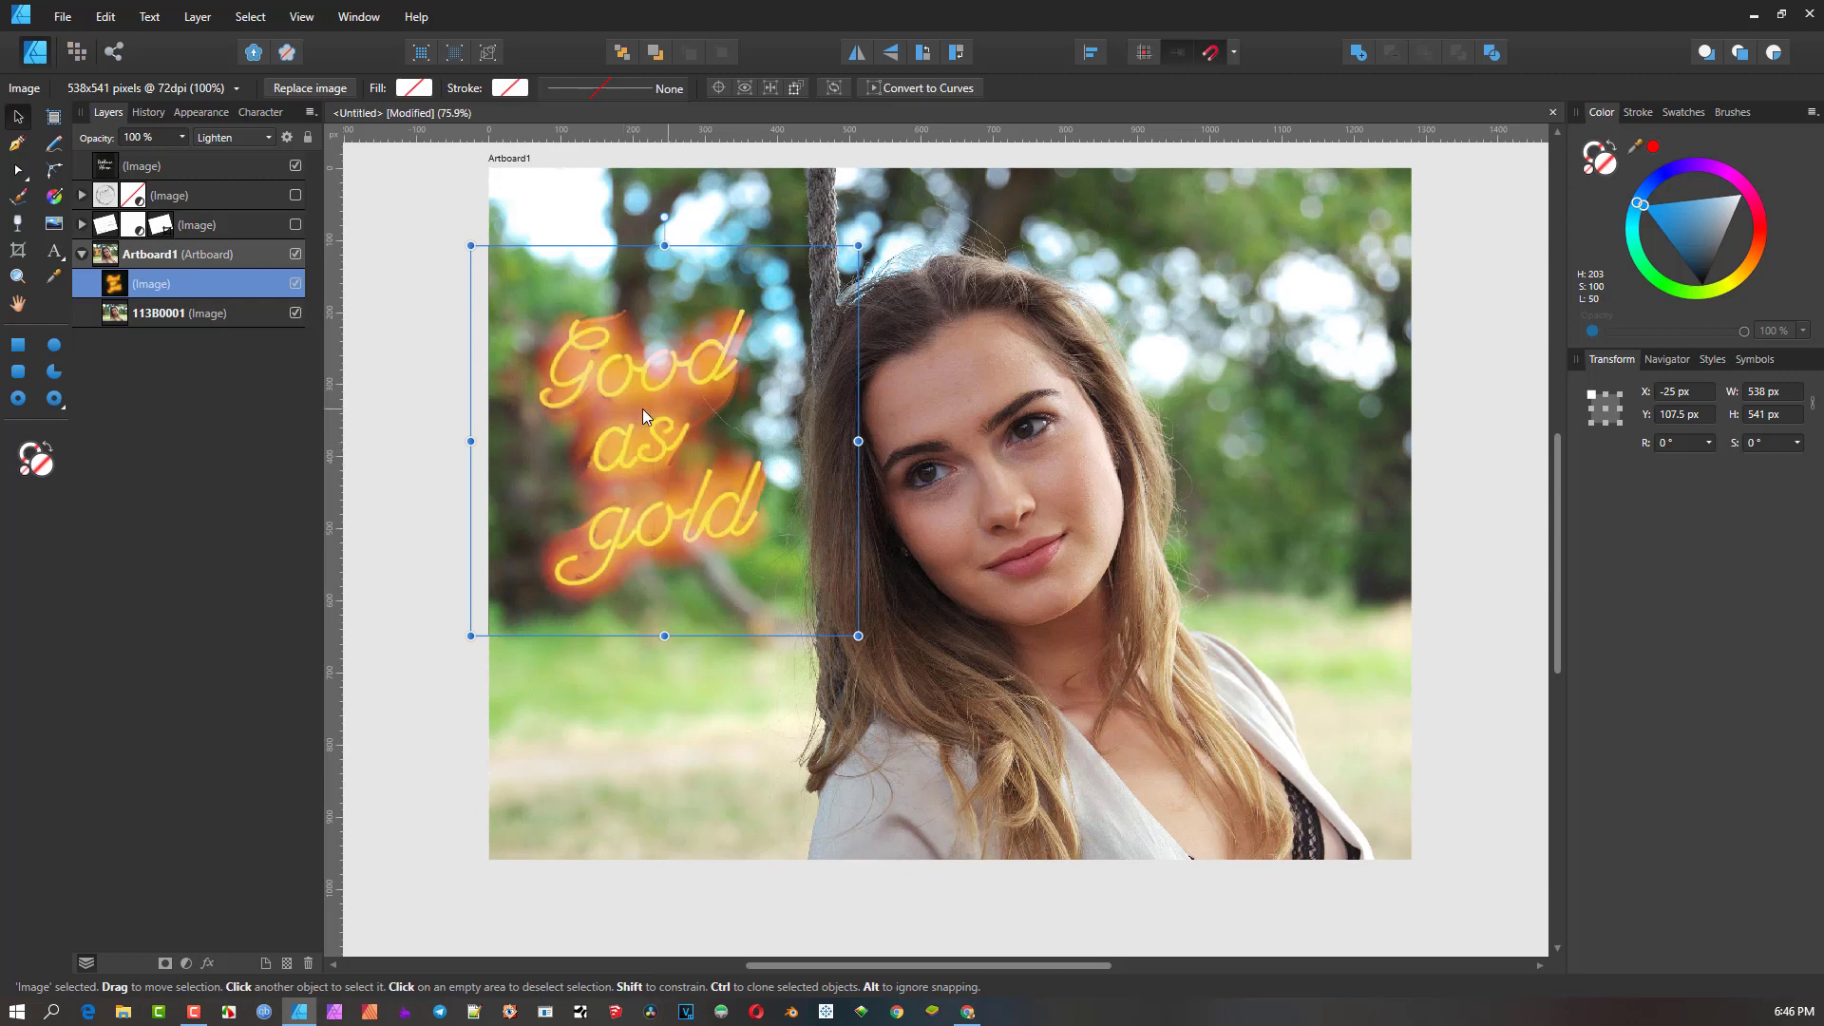
- Add a Levels adjustment to the neon image with black level 17% and white level 87%
{"action": "left_click", "coordinate": [185, 963]}
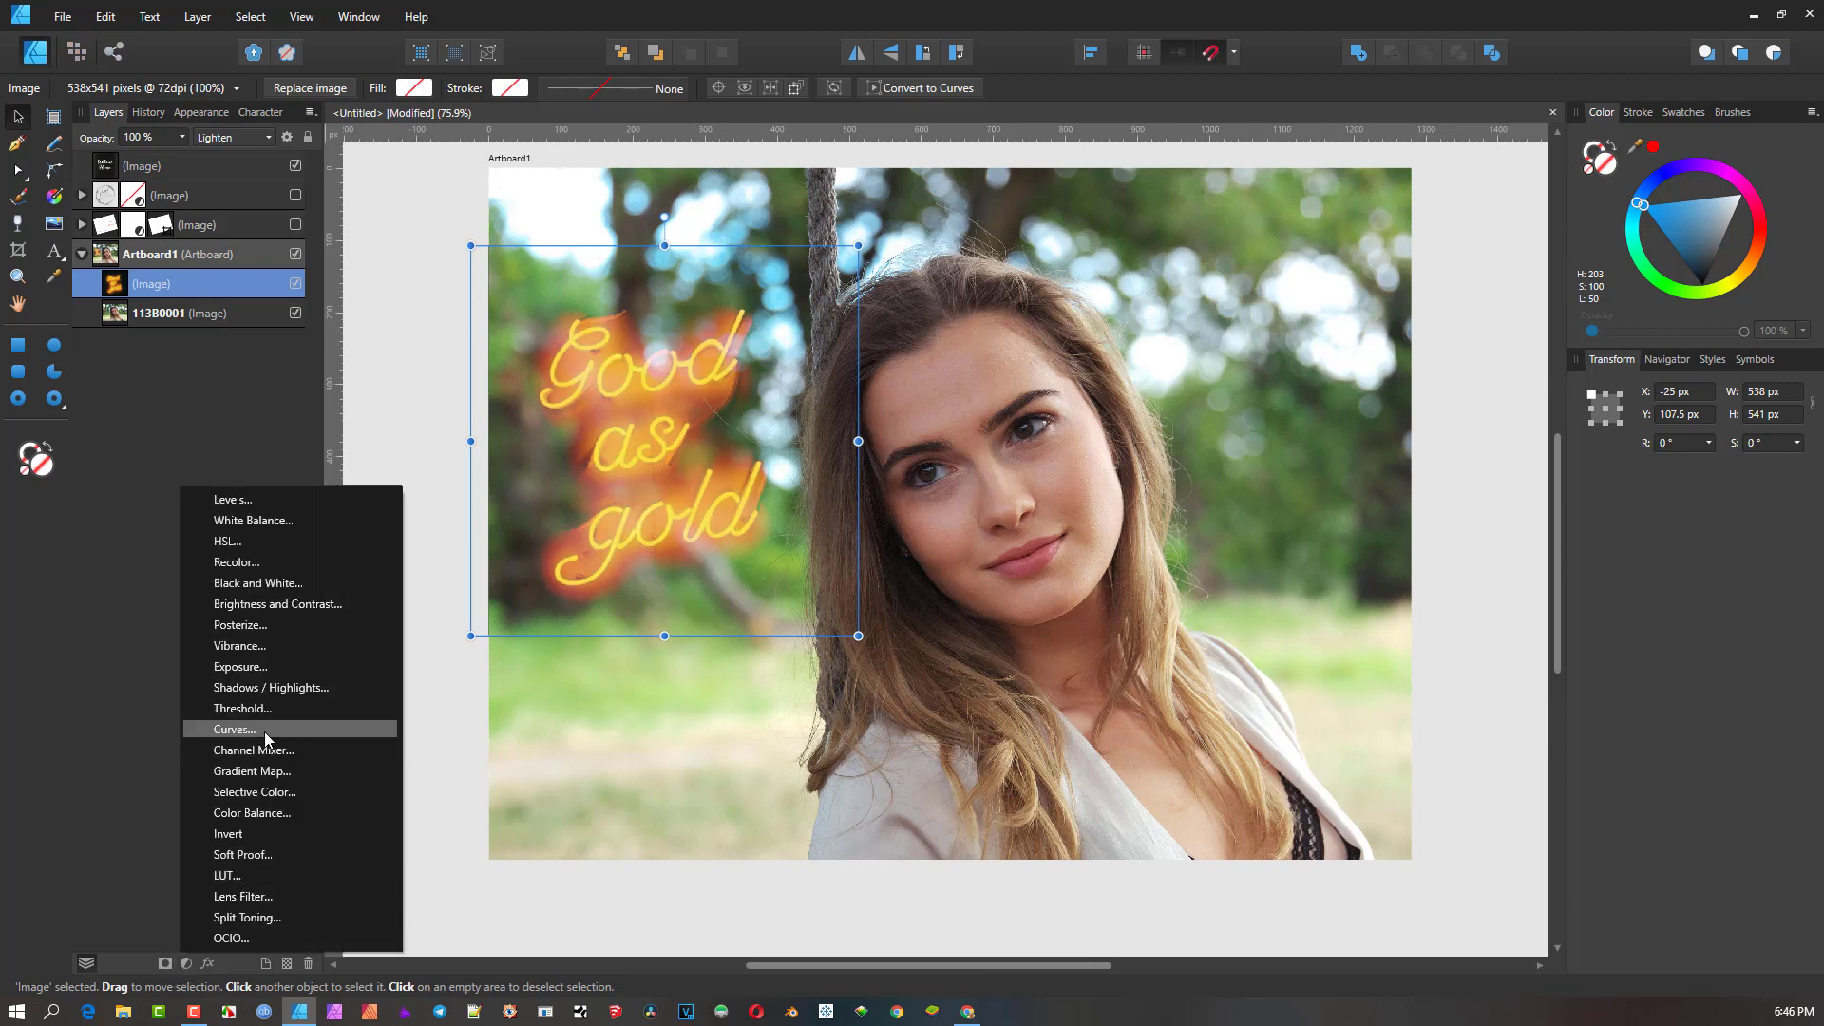
{"action": "left_click", "coordinate": [260, 502]}
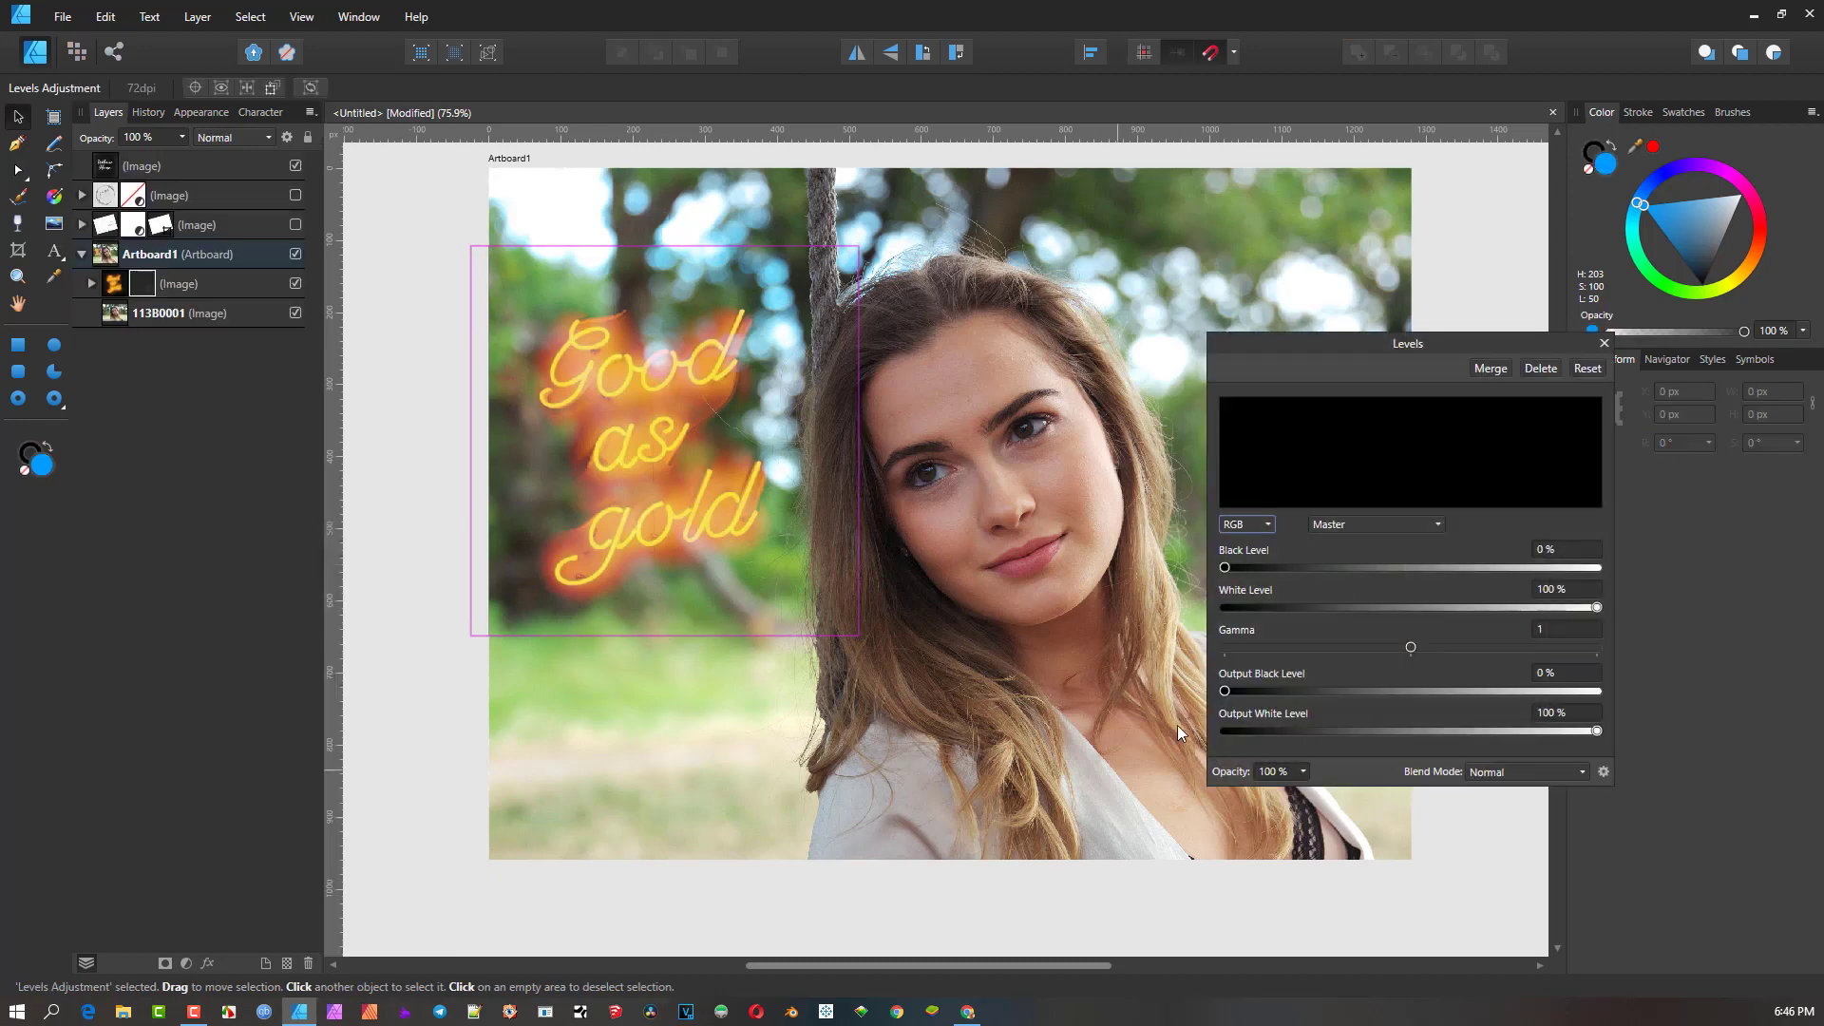
{"action": "mouse_move", "coordinate": [1225, 568]}
{"action": "left_mouse_down"}
{"action": "mouse_move", "coordinate": [1371, 574]}
{"action": "mouse_move", "coordinate": [1280, 574]}
{"action": "left_mouse_up"}
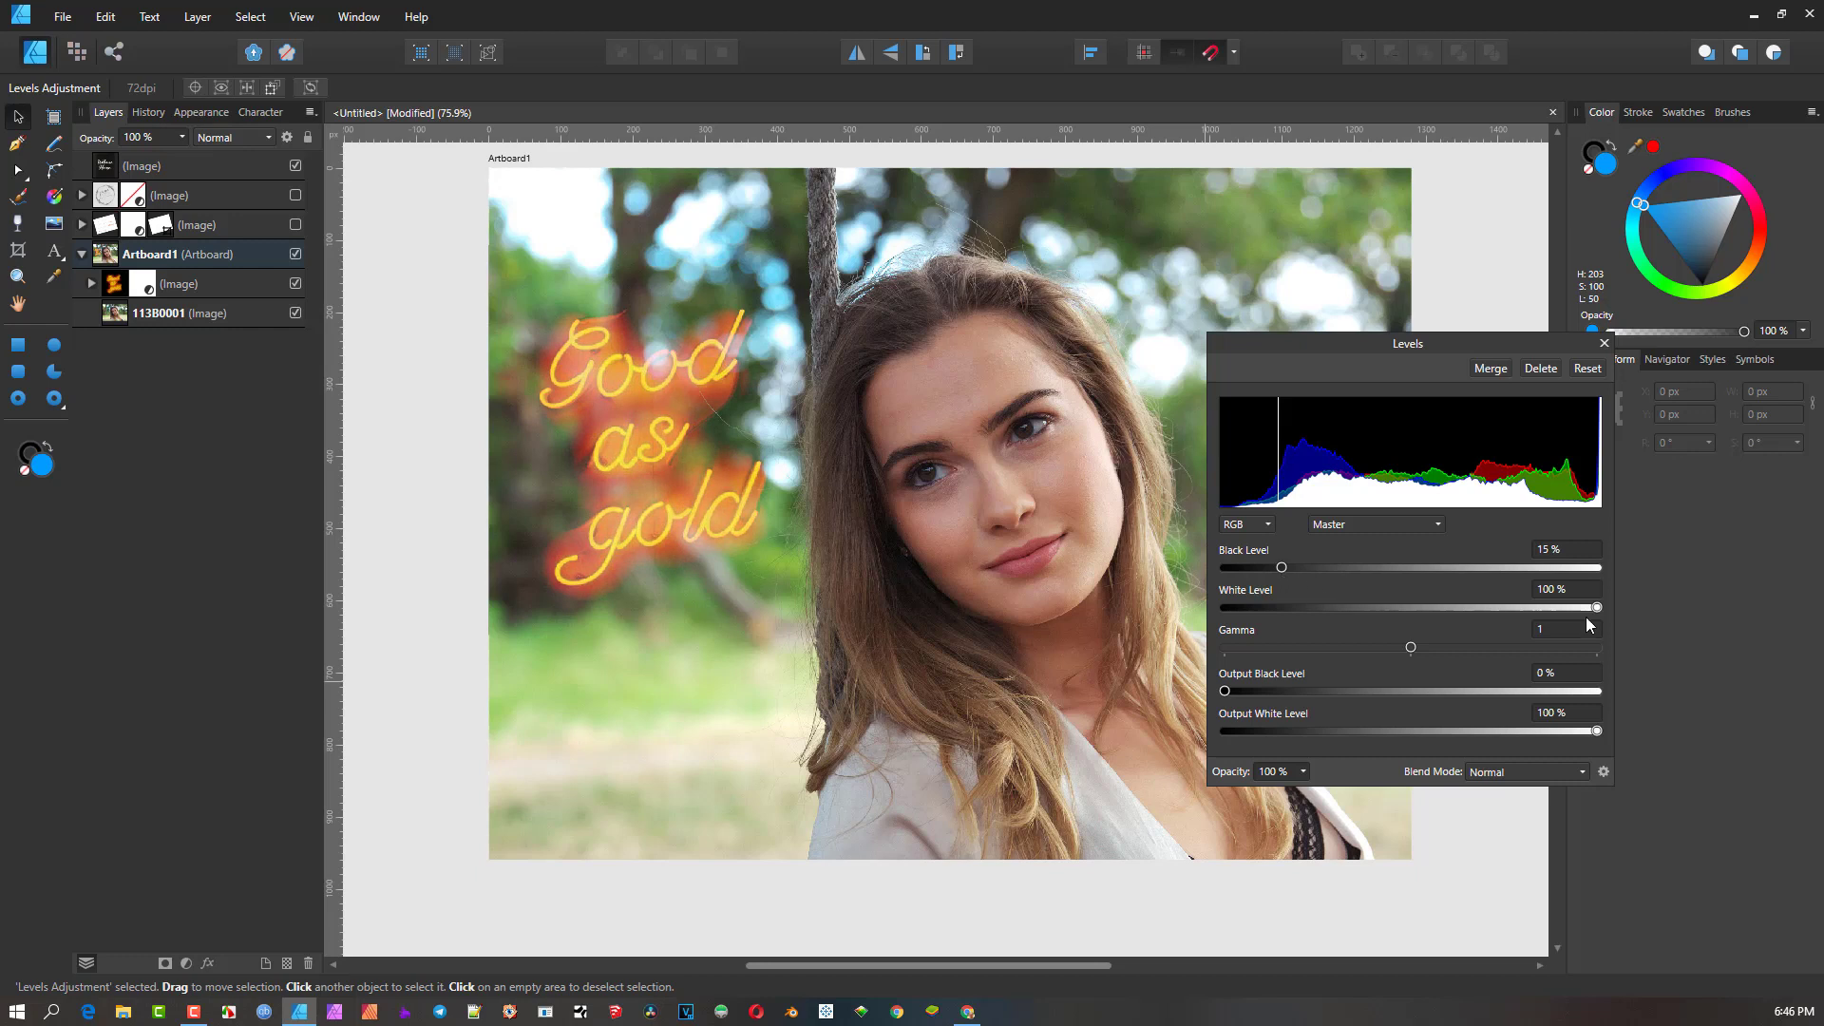
{"action": "mouse_move", "coordinate": [1597, 612]}
{"action": "left_mouse_down"}
{"action": "mouse_move", "coordinate": [1480, 609]}
{"action": "mouse_move", "coordinate": [1564, 613]}
{"action": "mouse_move", "coordinate": [1547, 612]}
{"action": "left_mouse_up"}
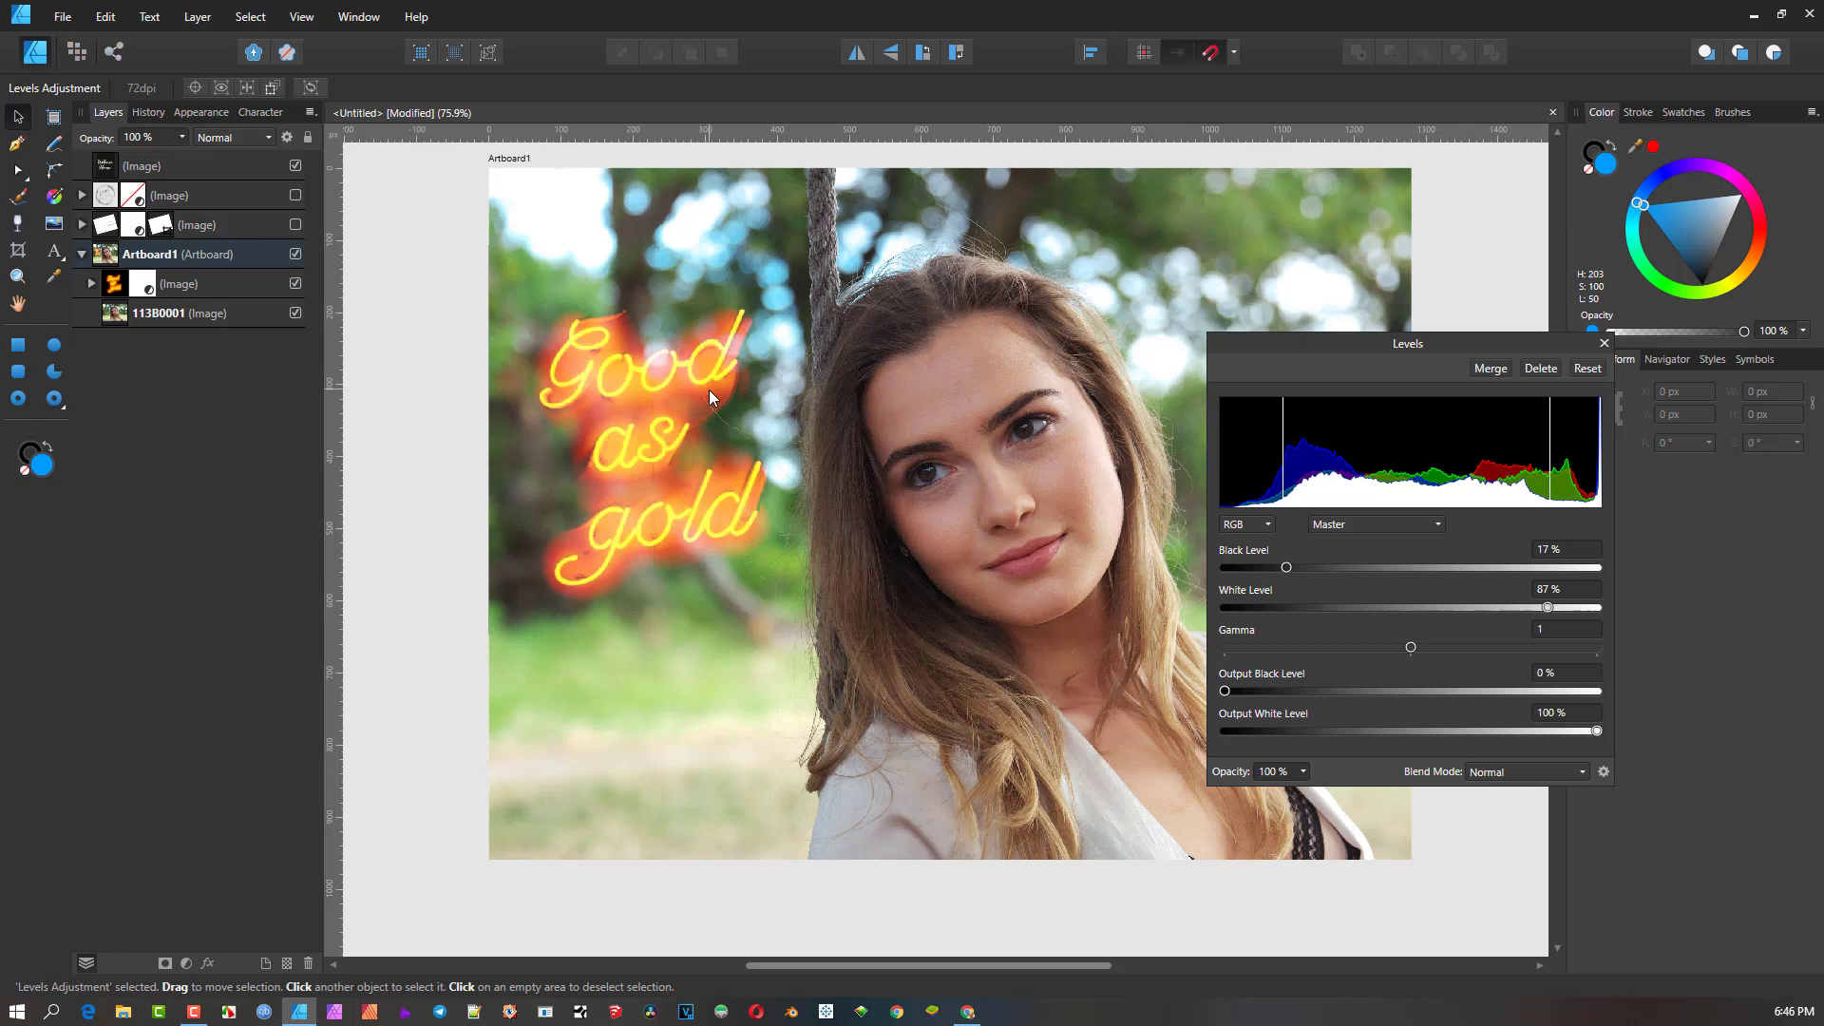
{"action": "left_click", "coordinate": [269, 138]}
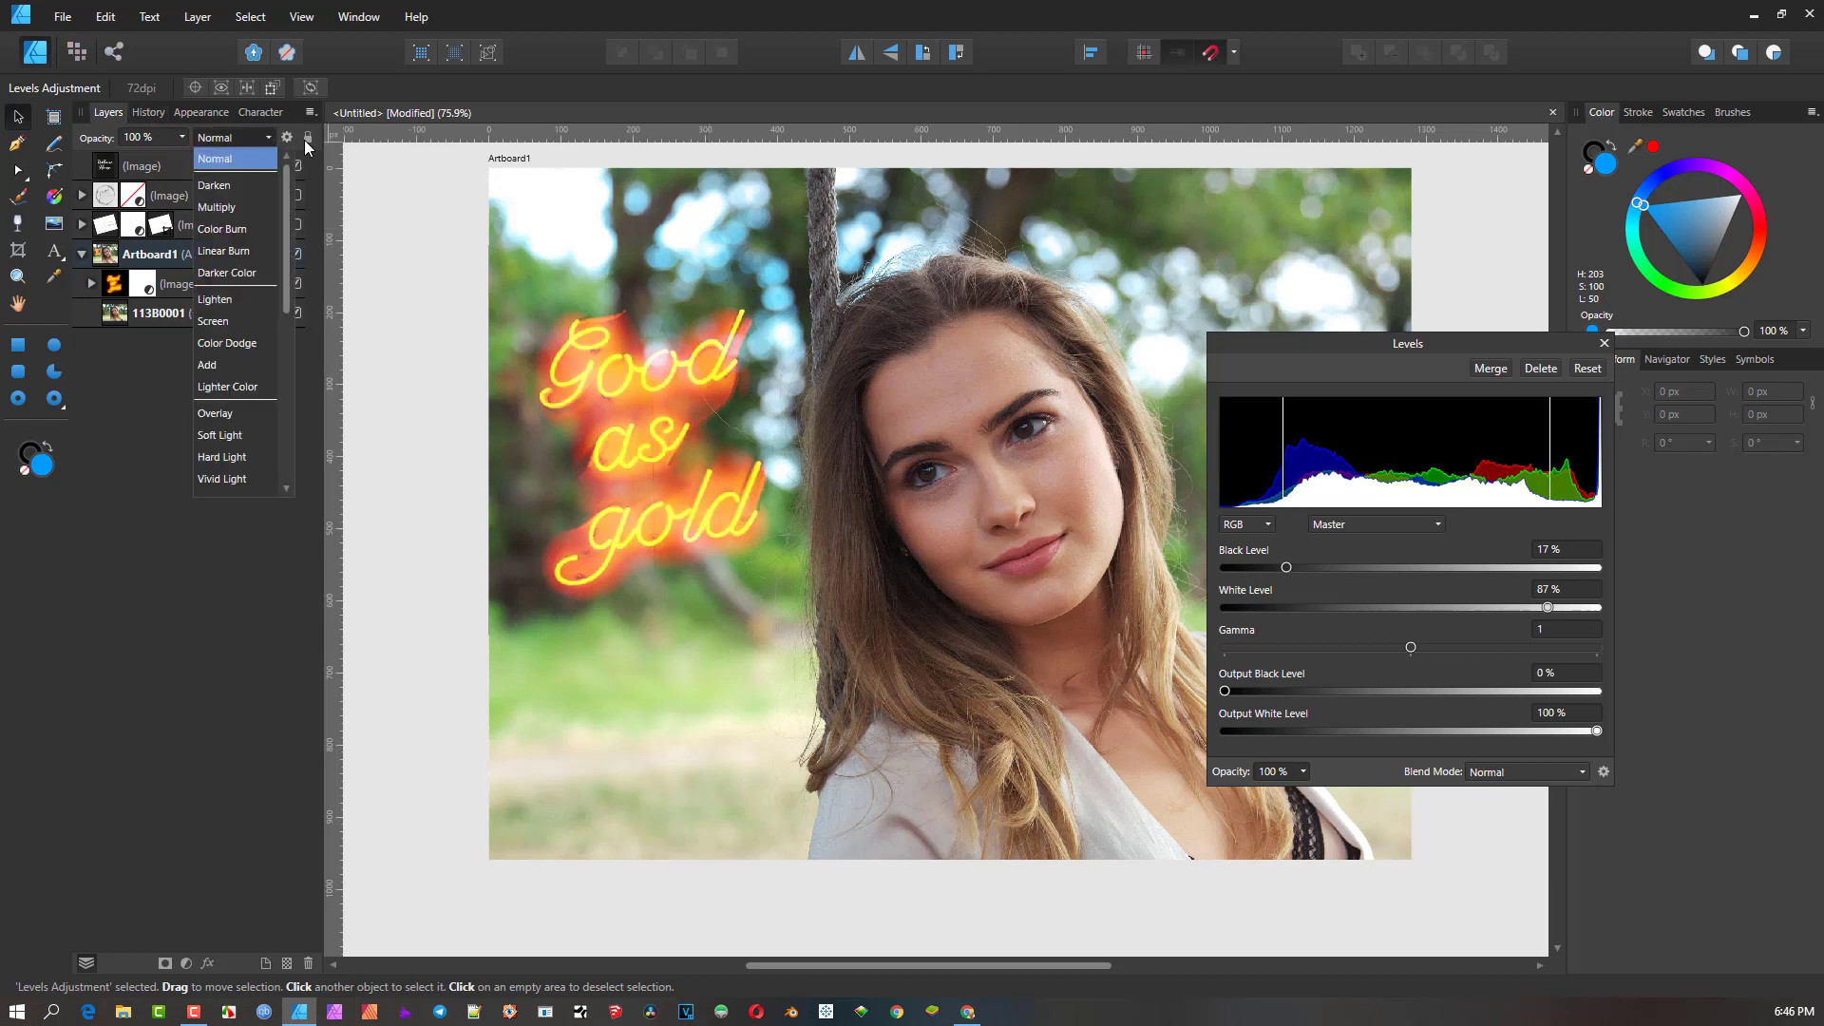
{"action": "left_click", "coordinate": [1582, 342]}
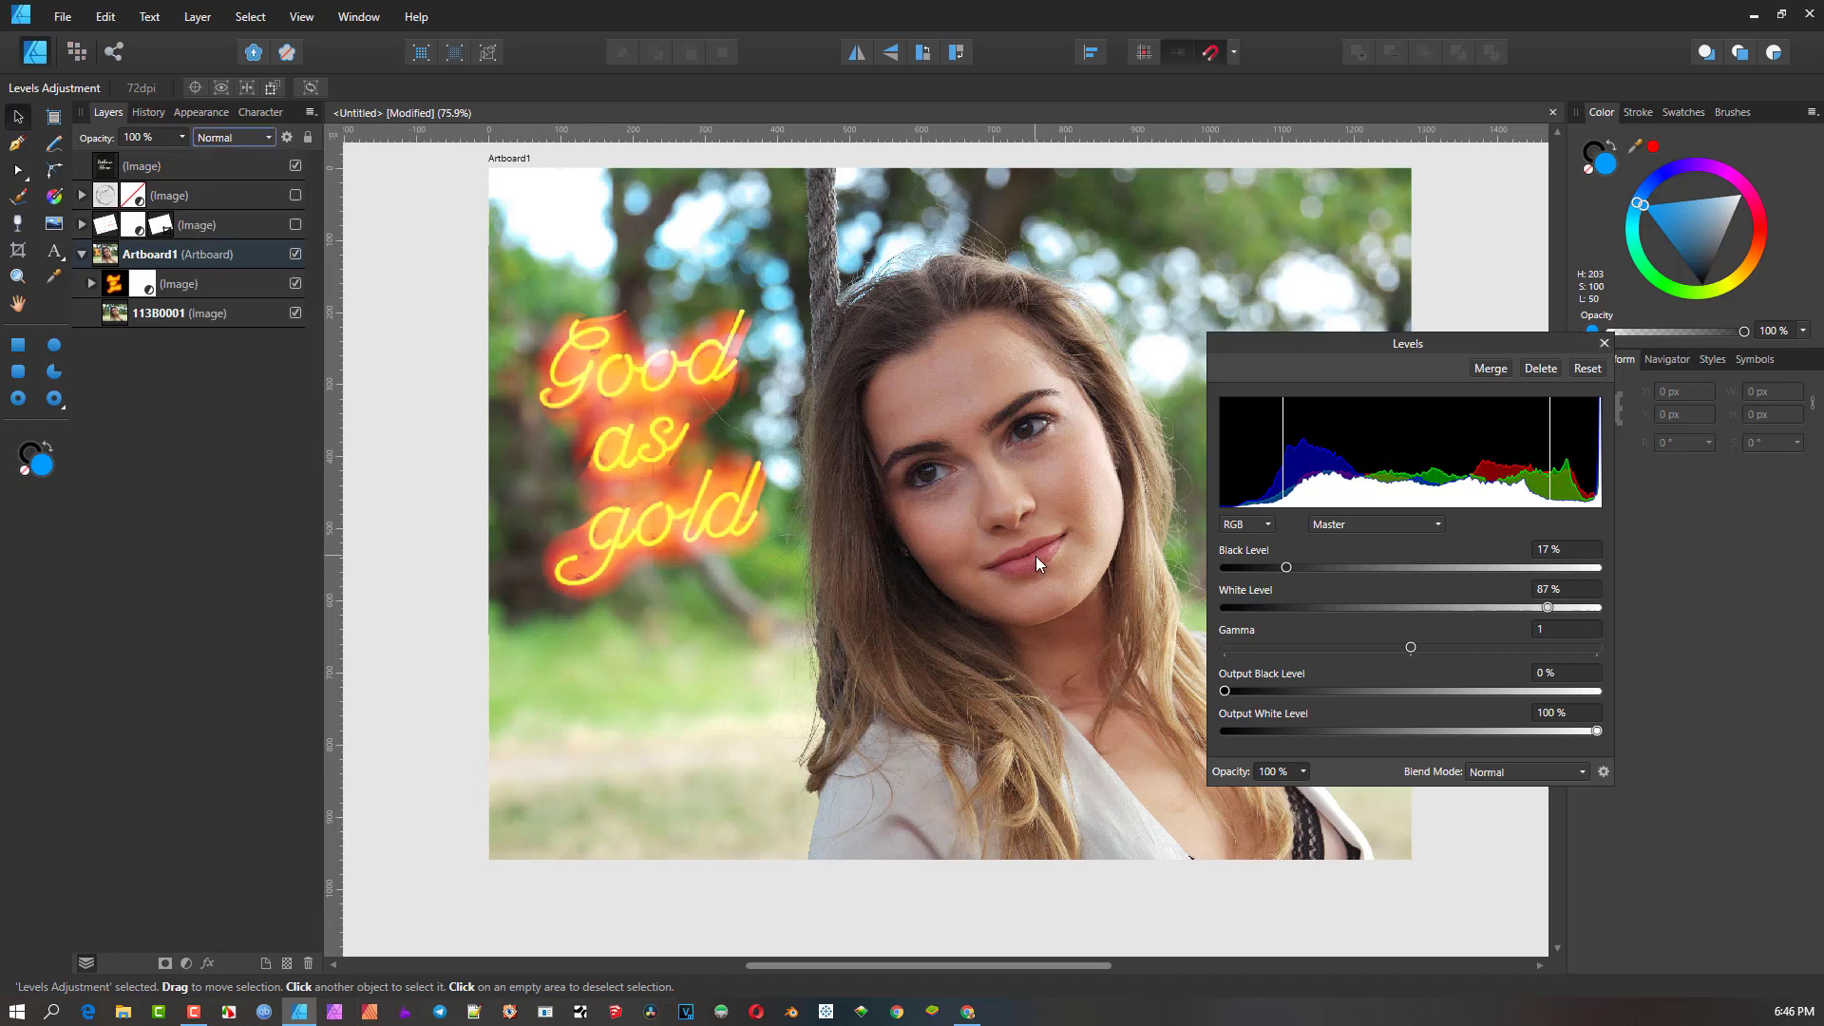
{"action": "left_click", "coordinate": [1604, 343]}
{"action": "scroll", "coordinate": [993, 492], "scroll_direction": "down", "scroll_amount": 4}
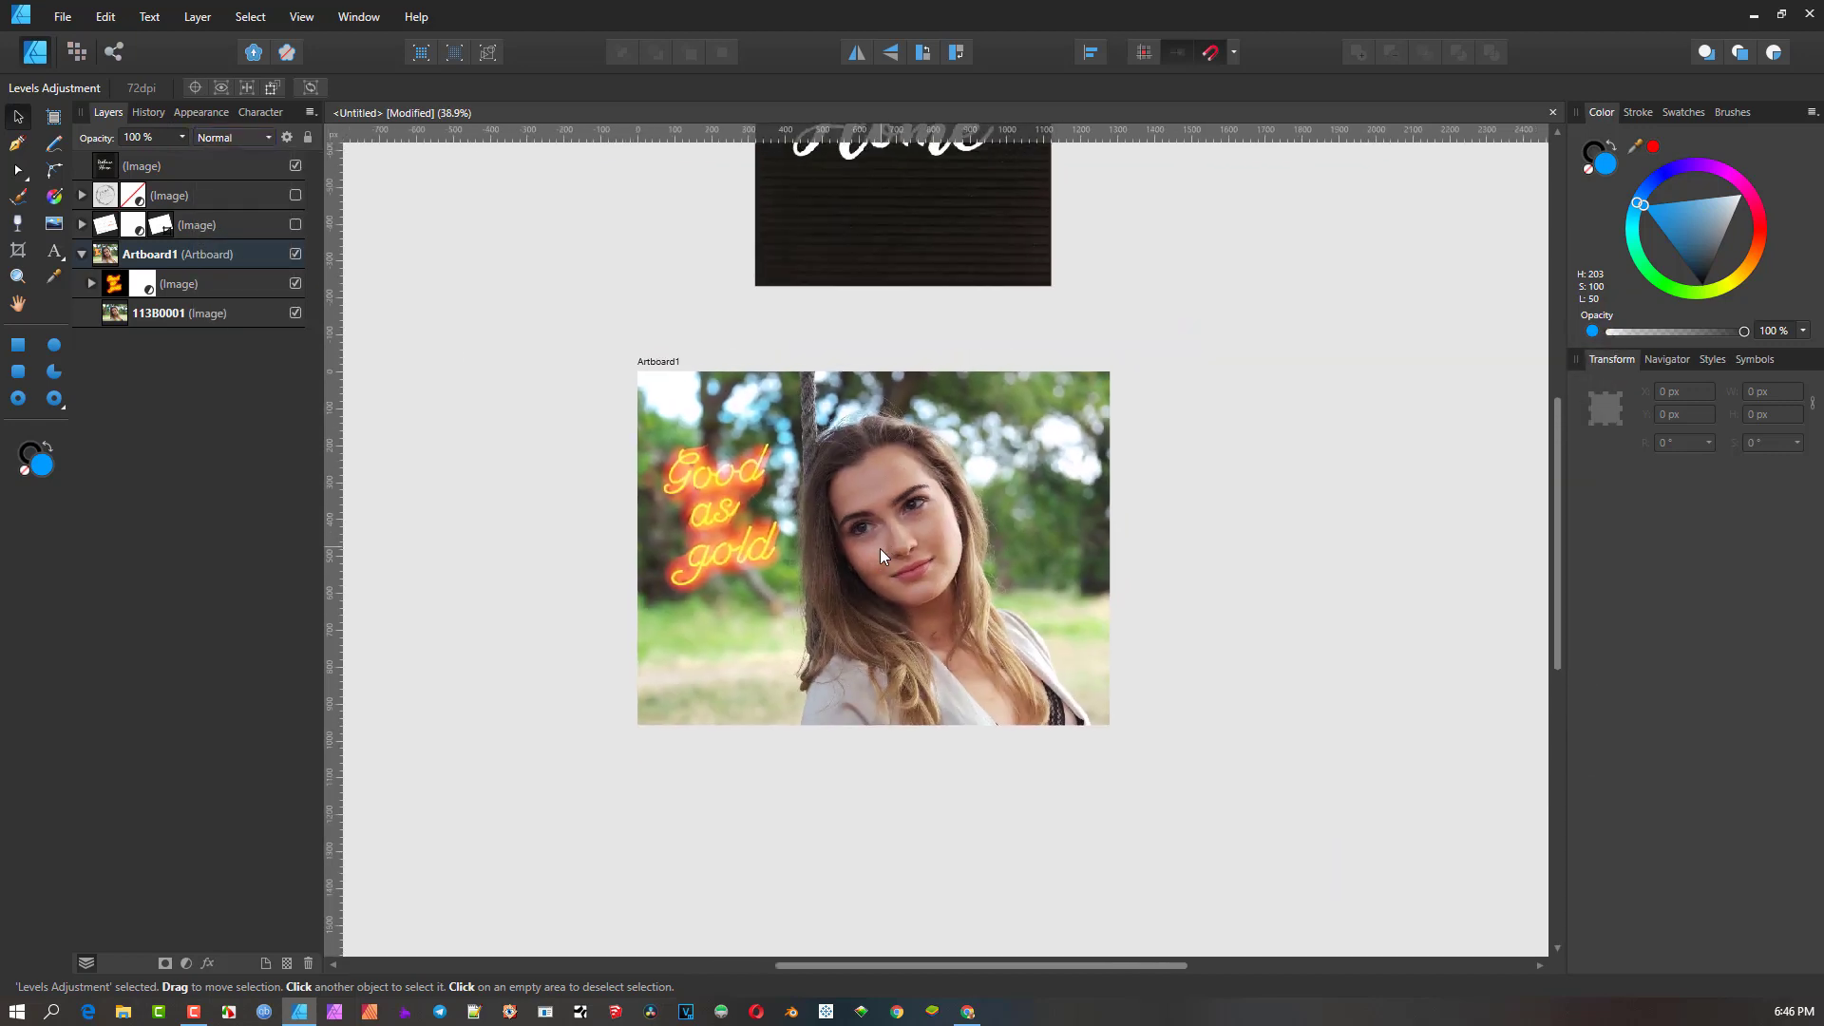
- Take the neon image out of the artboard, delete its Levels adjustment, and put its layer at the top of the stack
{"action": "left_click", "coordinate": [700, 494]}
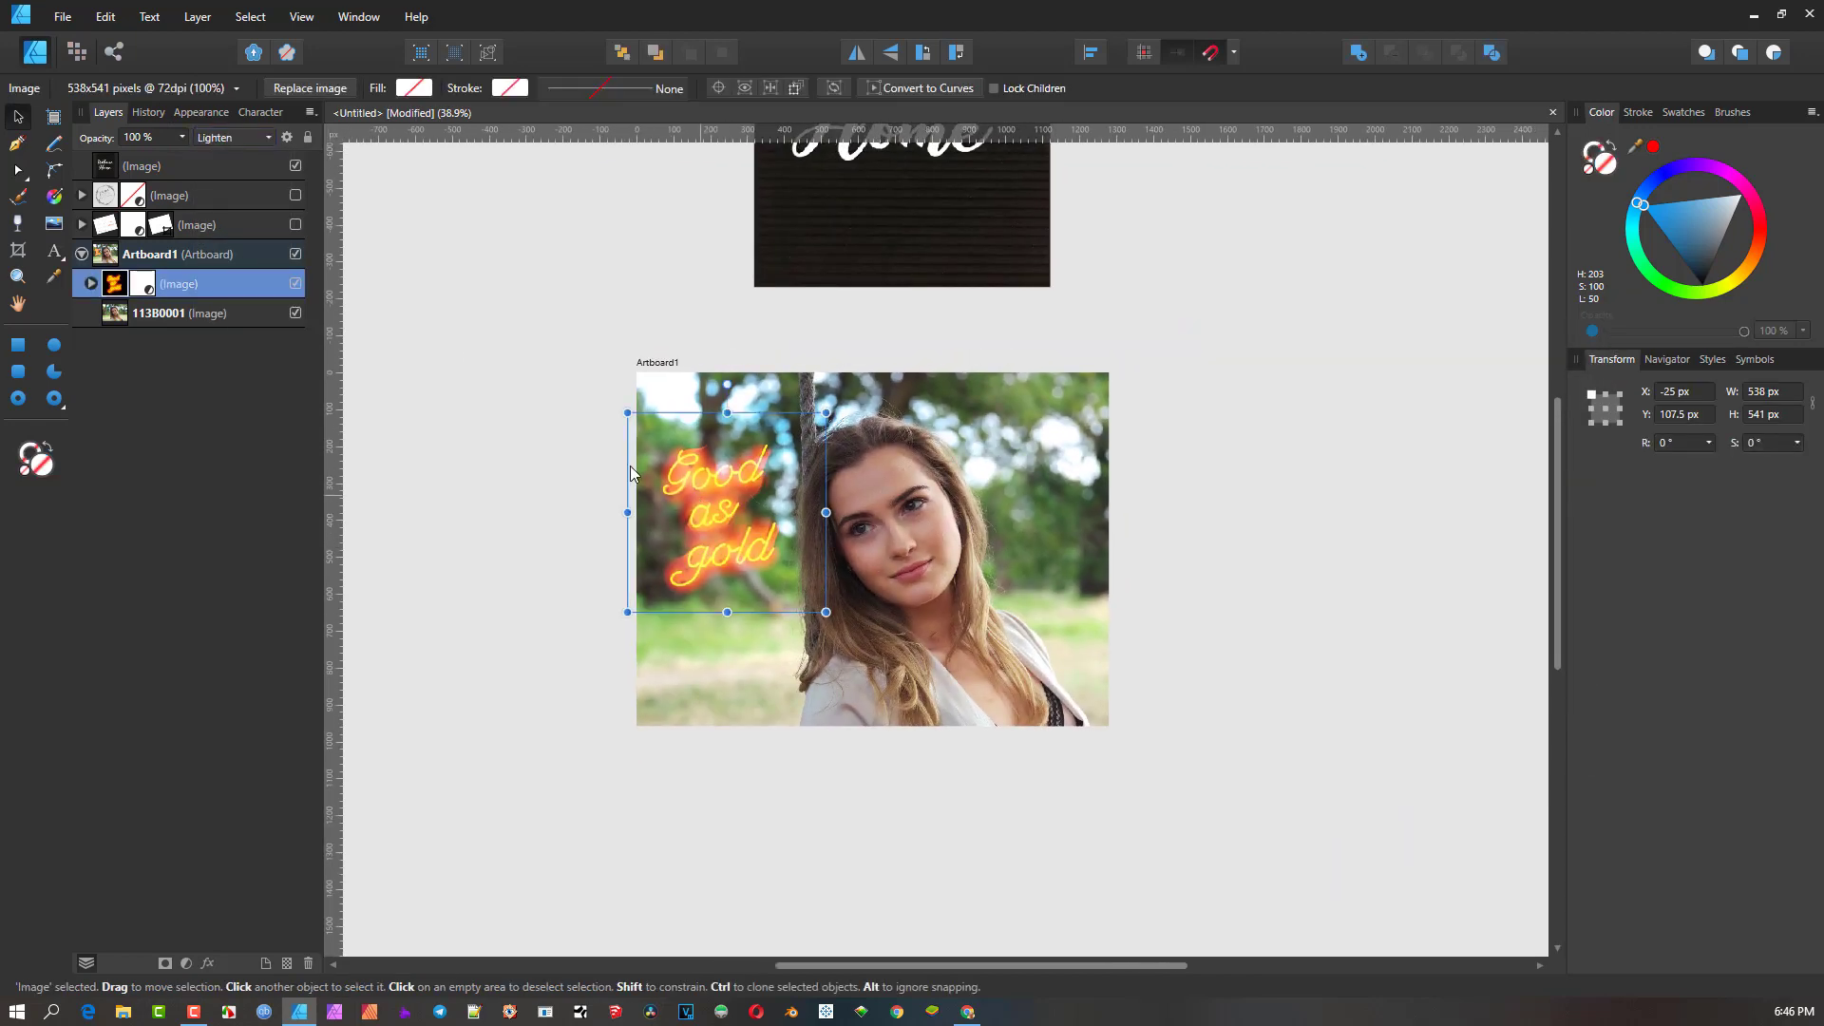
{"action": "left_click", "coordinate": [92, 283]}
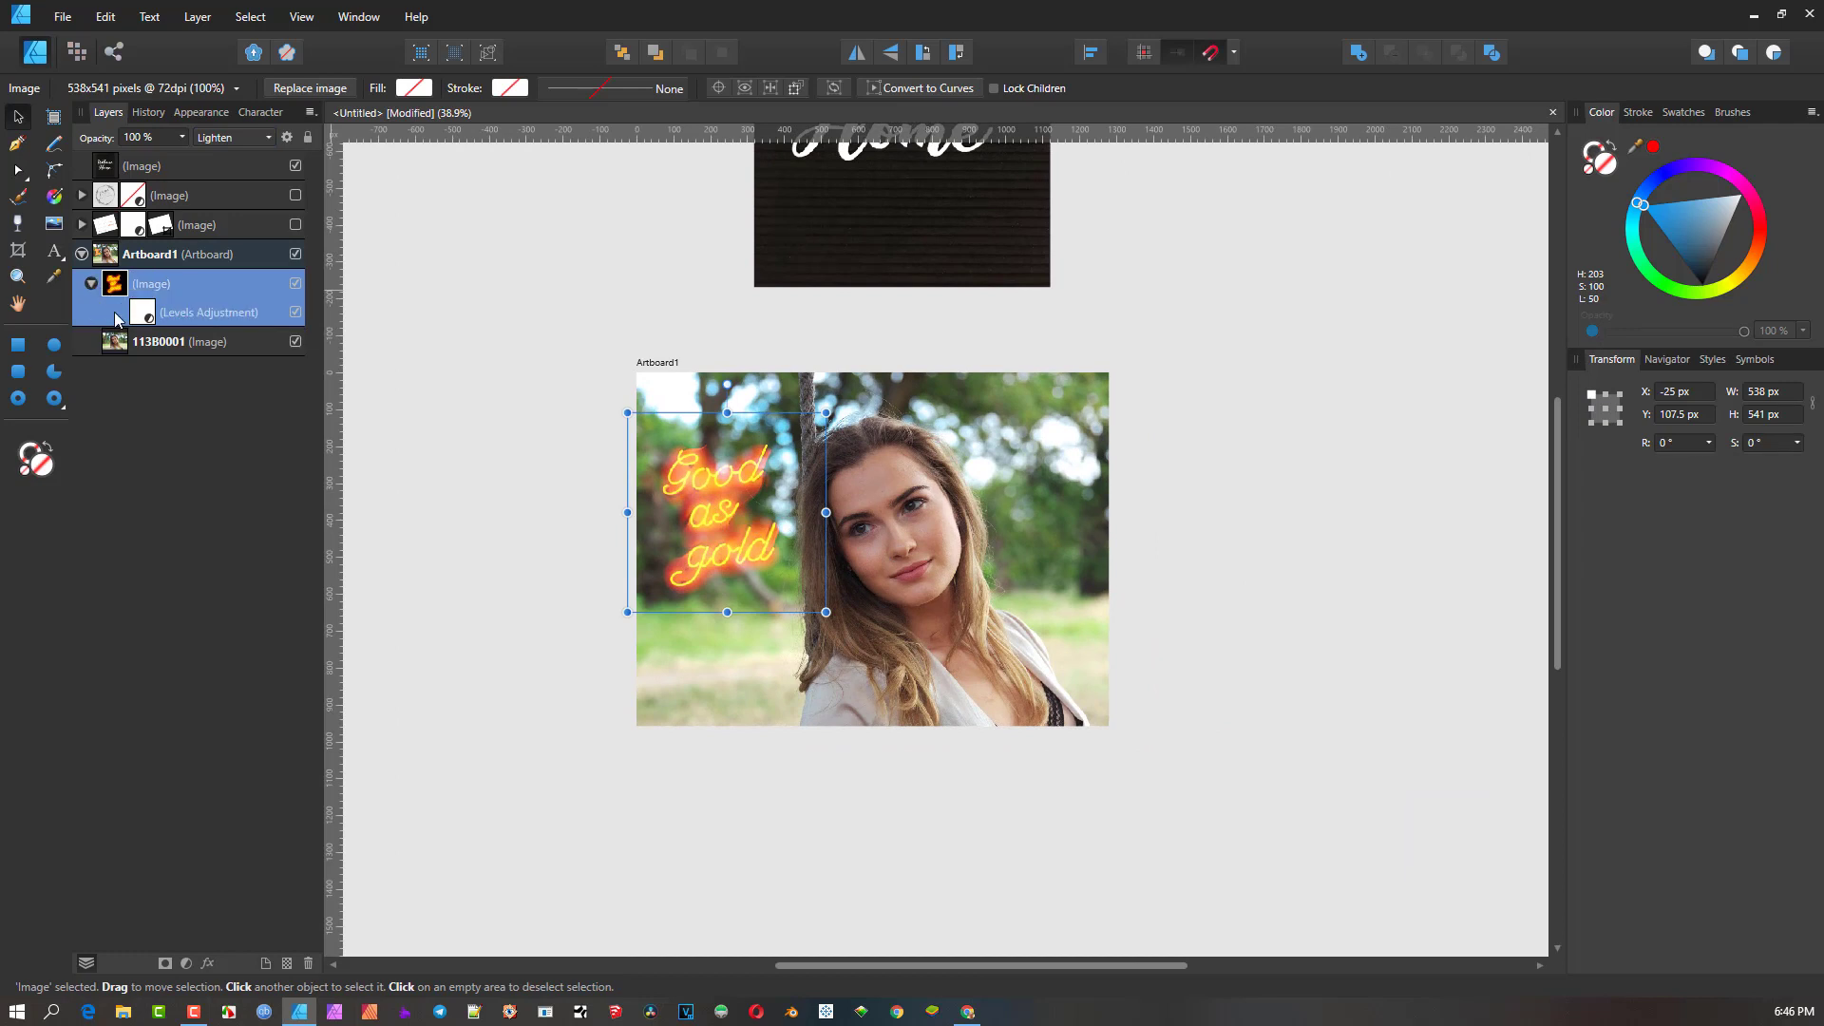
{"action": "left_click_drag", "start_coordinate": [116, 317], "coordinate": [136, 418]}
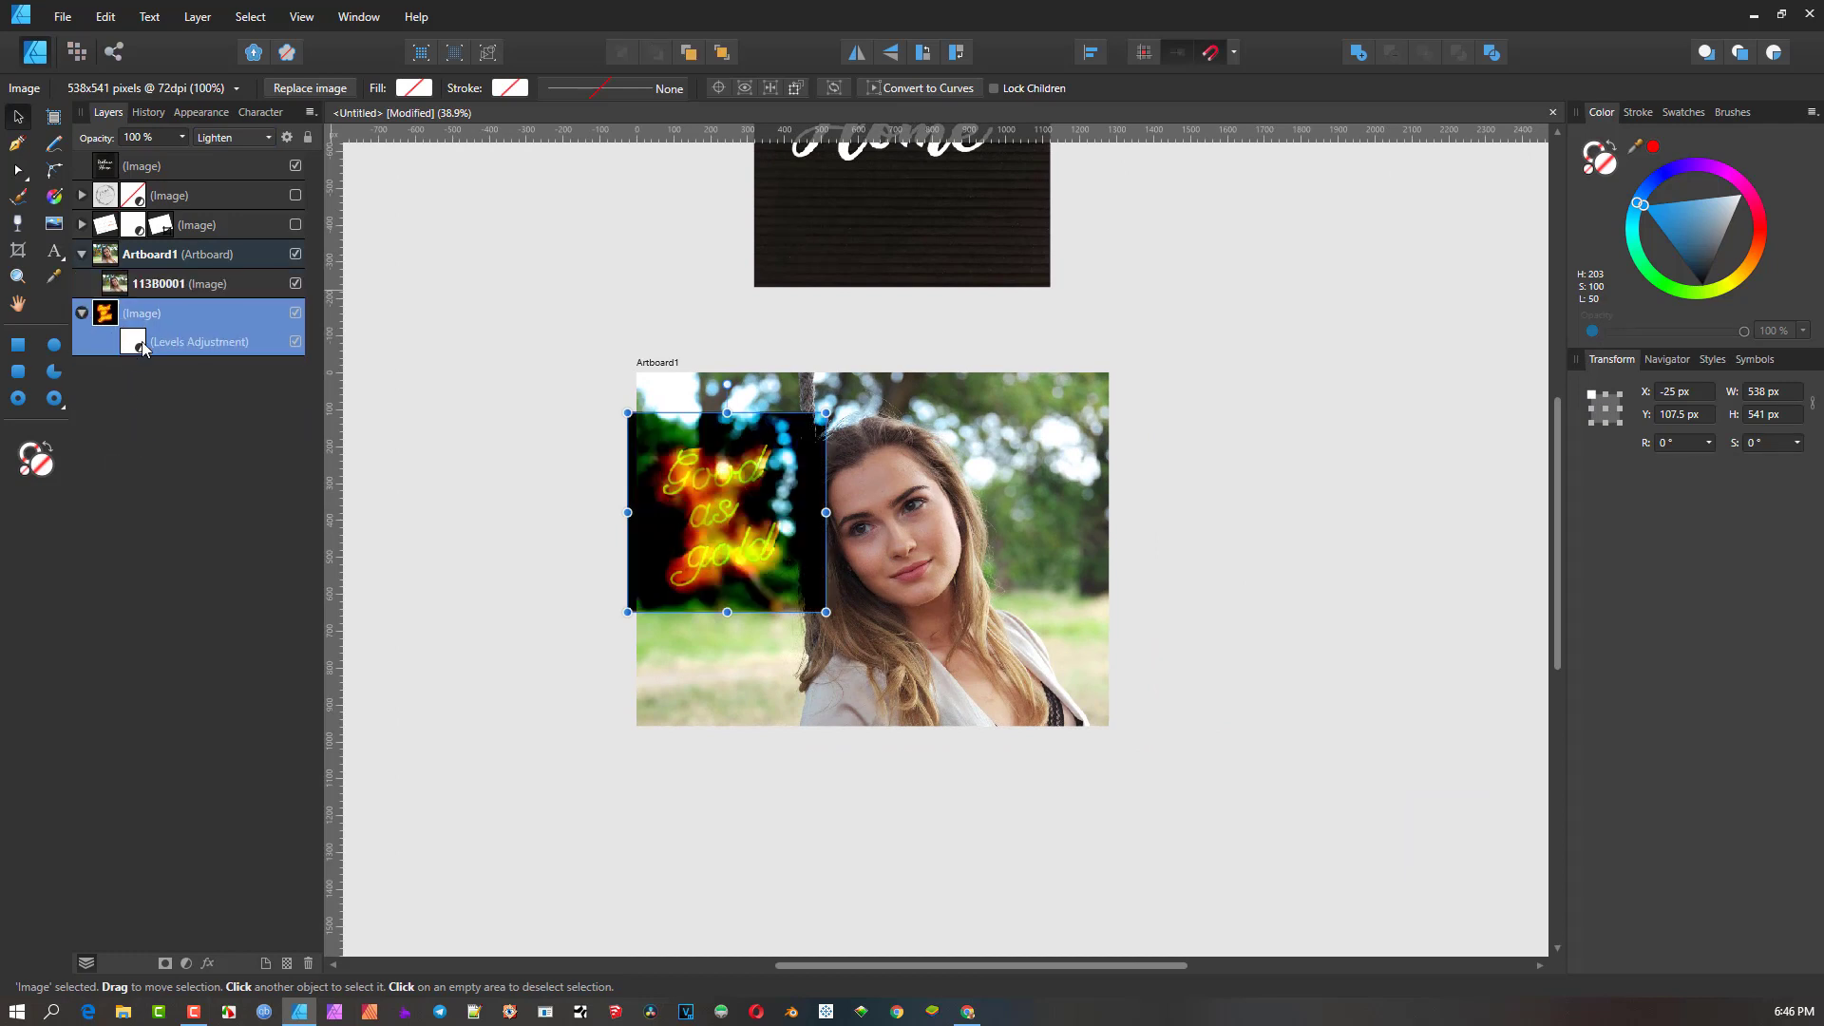
{"action": "left_click", "coordinate": [174, 344]}
{"action": "key", "text": "Delete"}
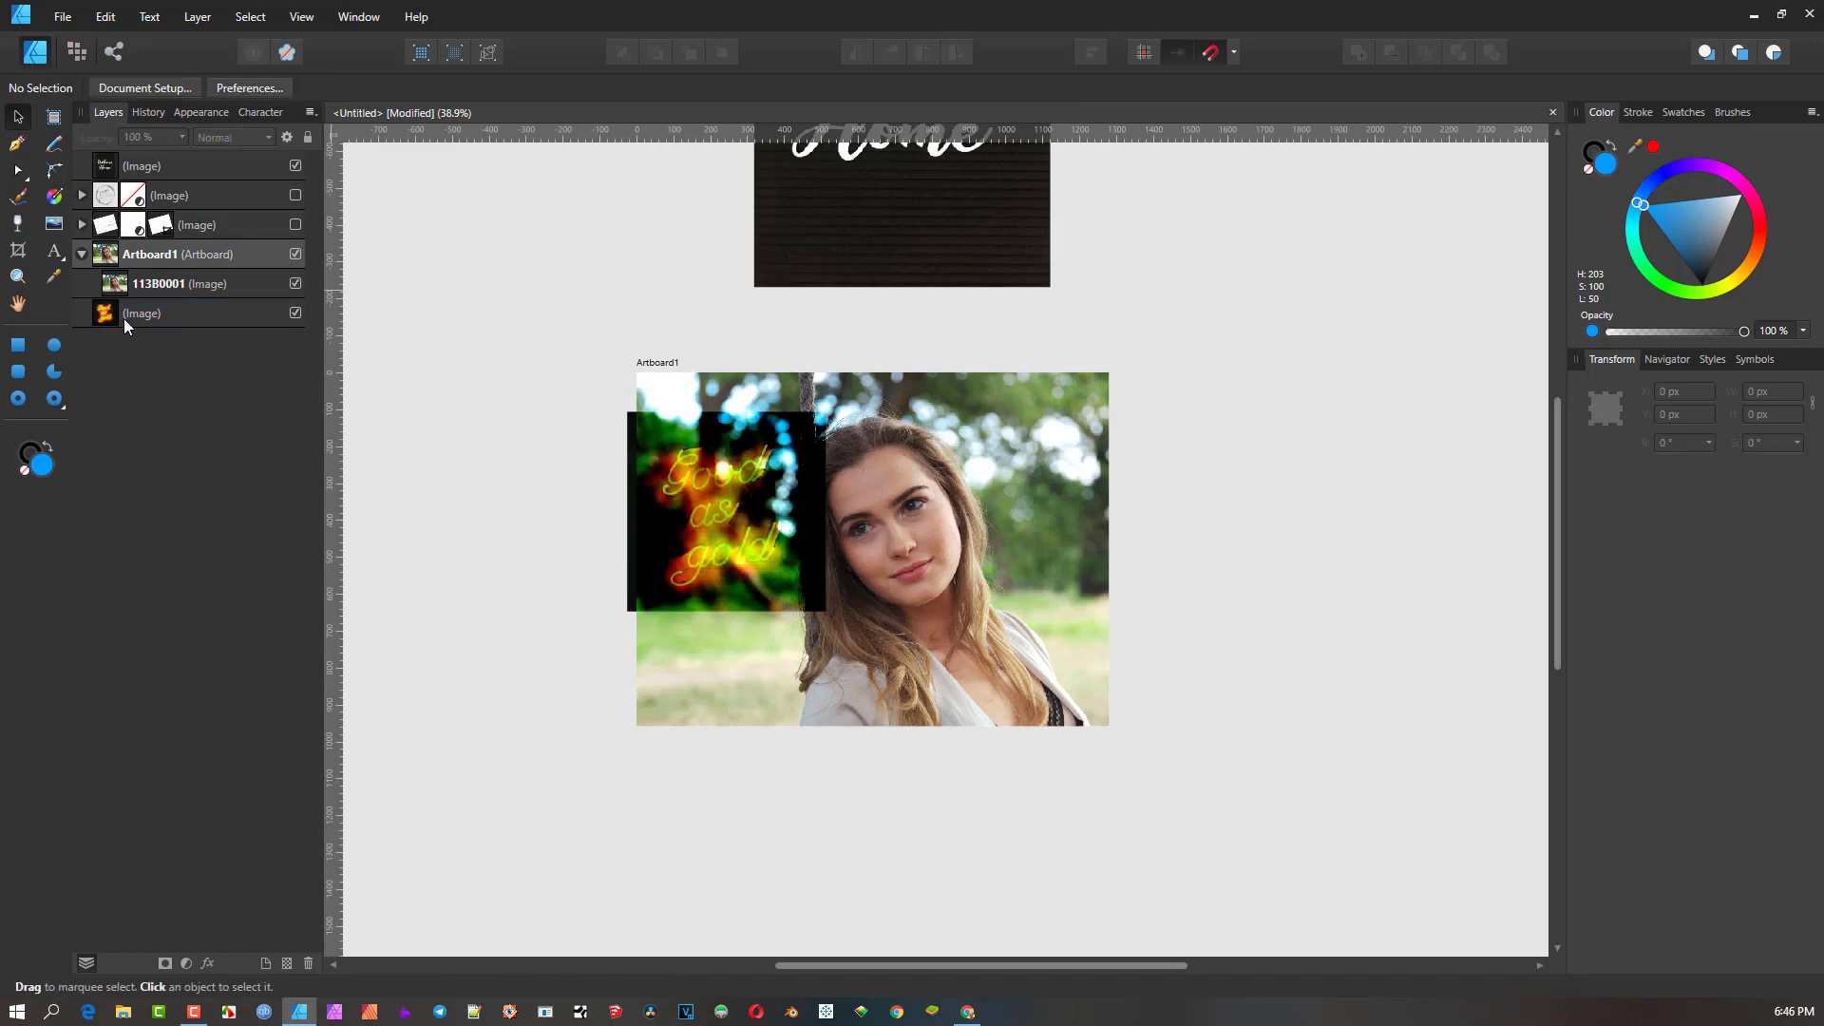
{"action": "left_click_drag", "start_coordinate": [105, 300], "coordinate": [105, 157]}
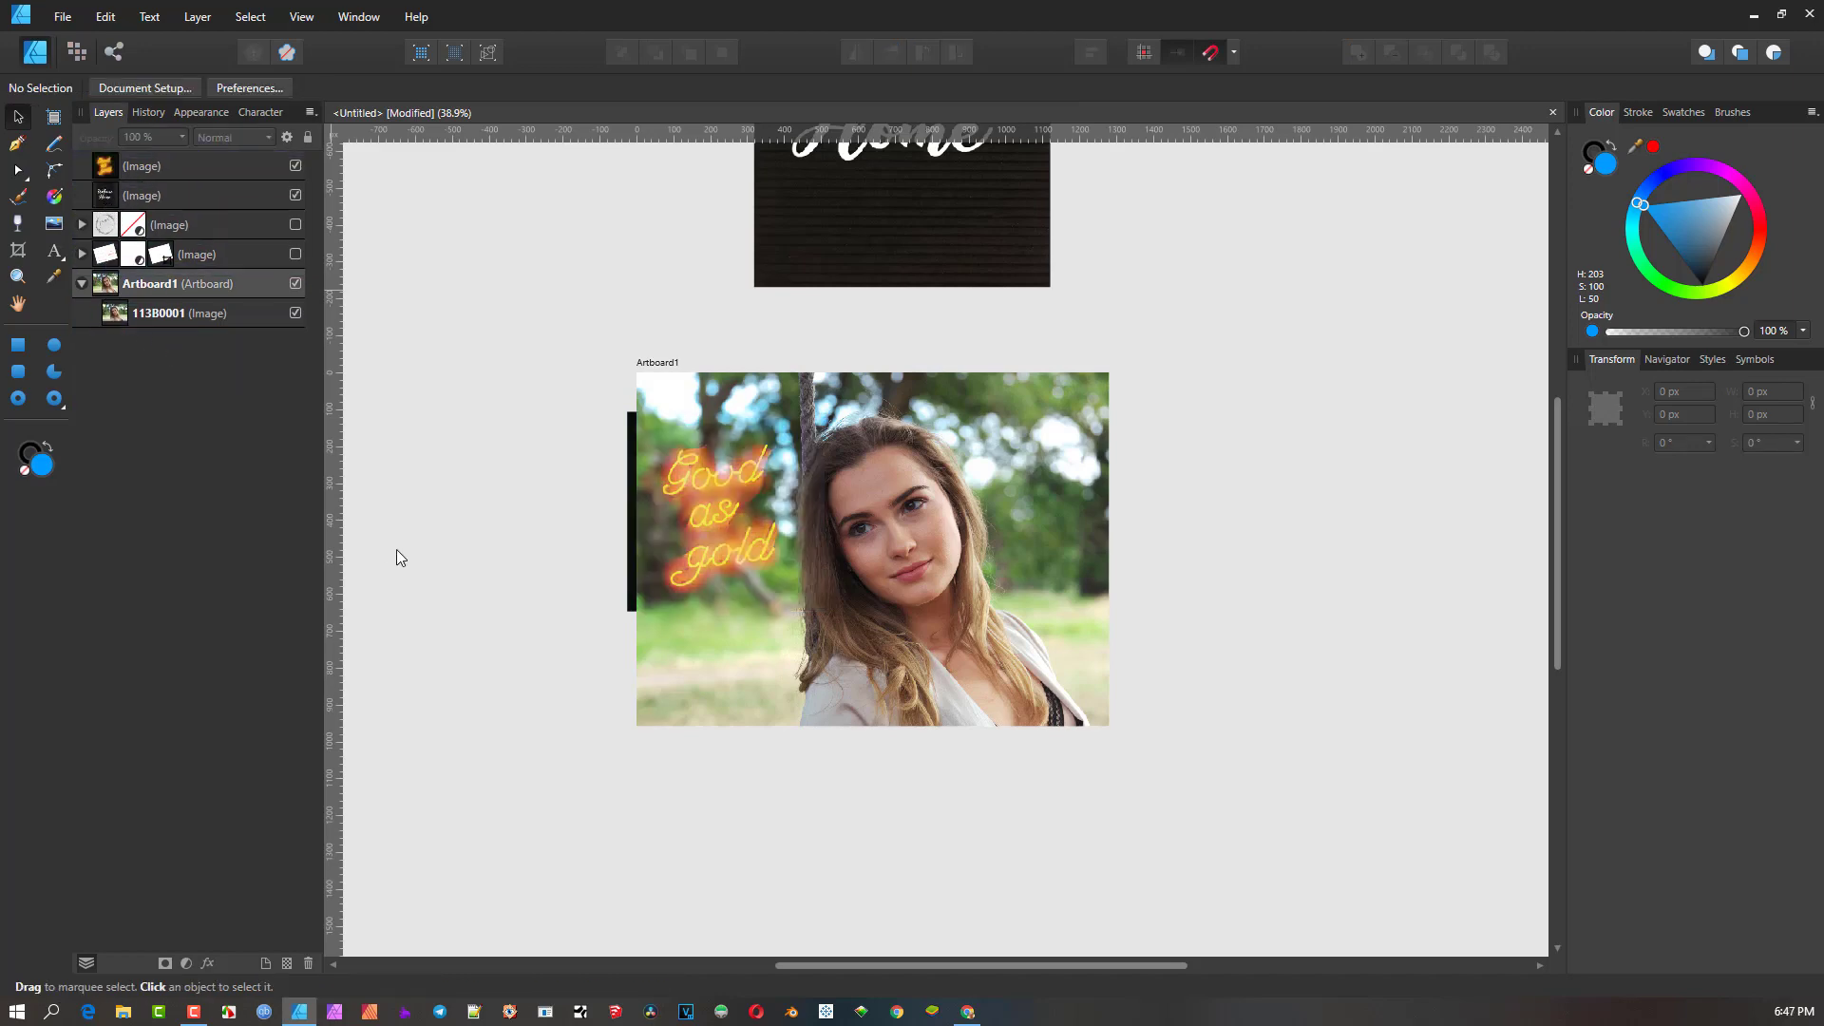
- Move the neon image off the portrait into the empty space left of the artboard
{"action": "scroll", "coordinate": [800, 600], "scroll_direction": "up", "scroll_amount": 3}
{"action": "left_click_drag", "start_coordinate": [476, 442], "coordinate": [283, 474]}
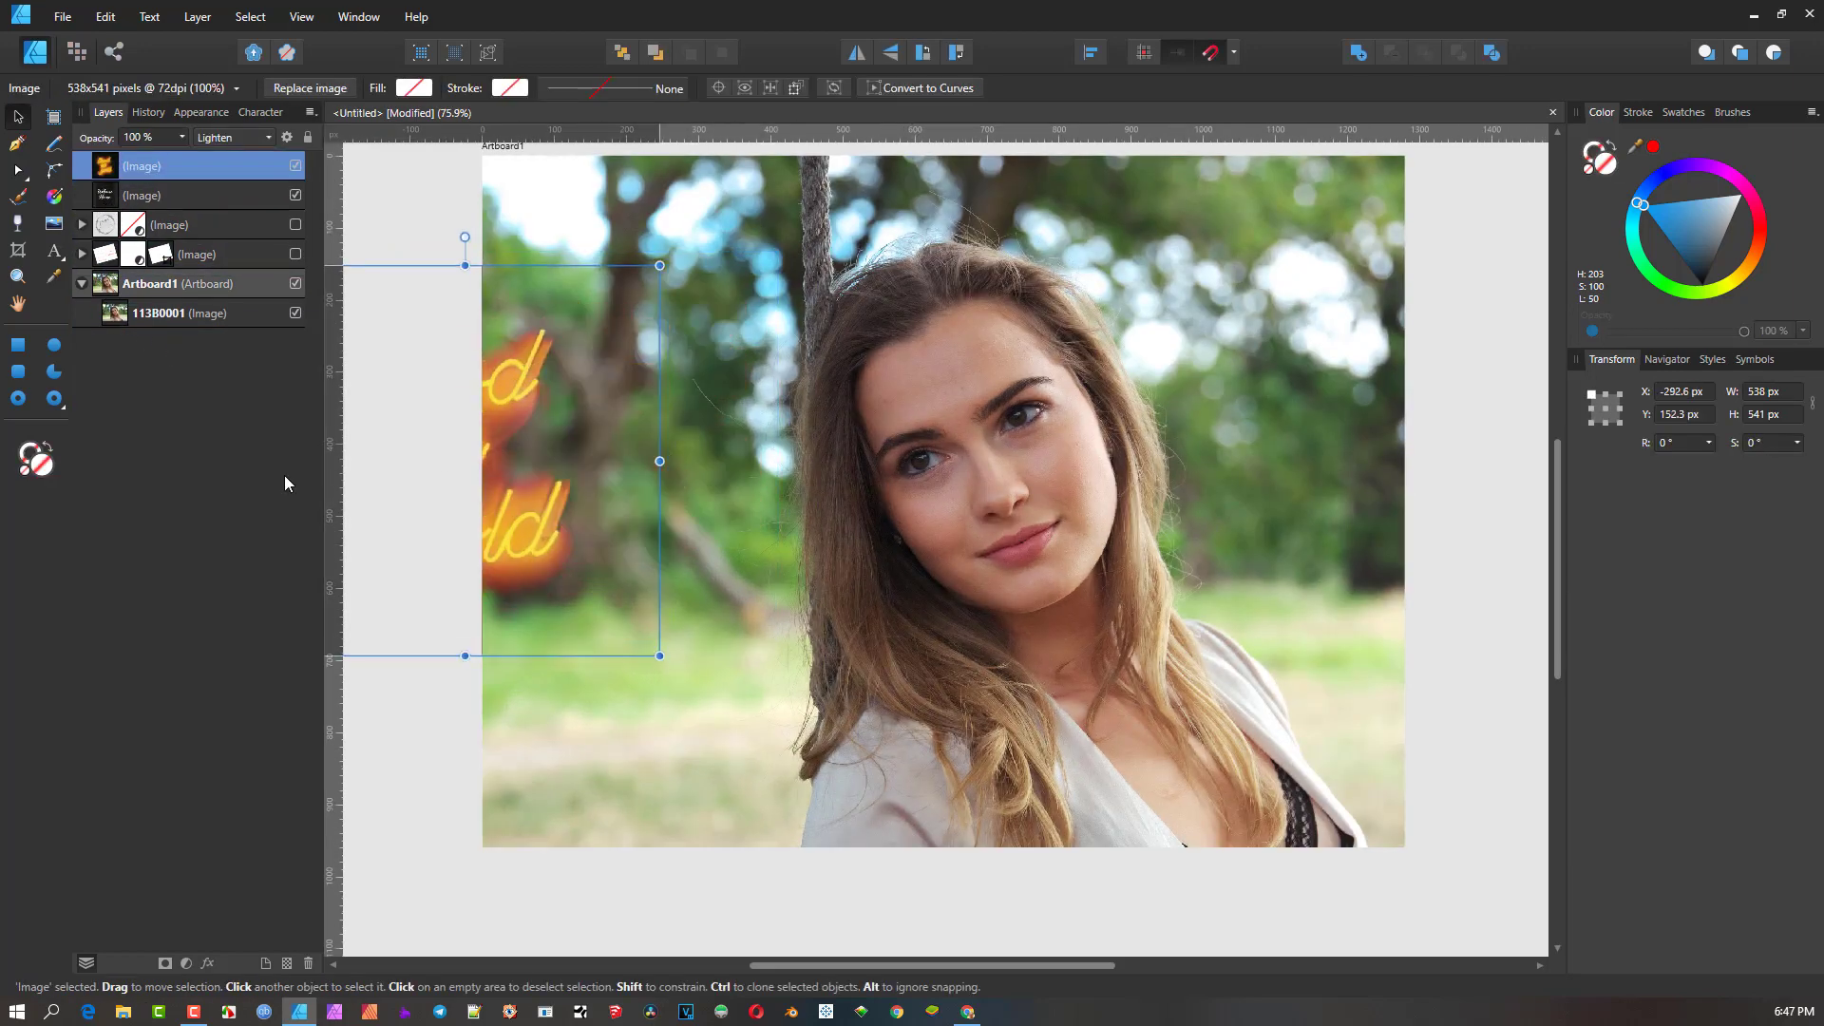
{"action": "left_click_drag", "start_coordinate": [832, 576], "coordinate": [1136, 602]}
{"action": "left_click_drag", "start_coordinate": [697, 487], "coordinate": [465, 487]}
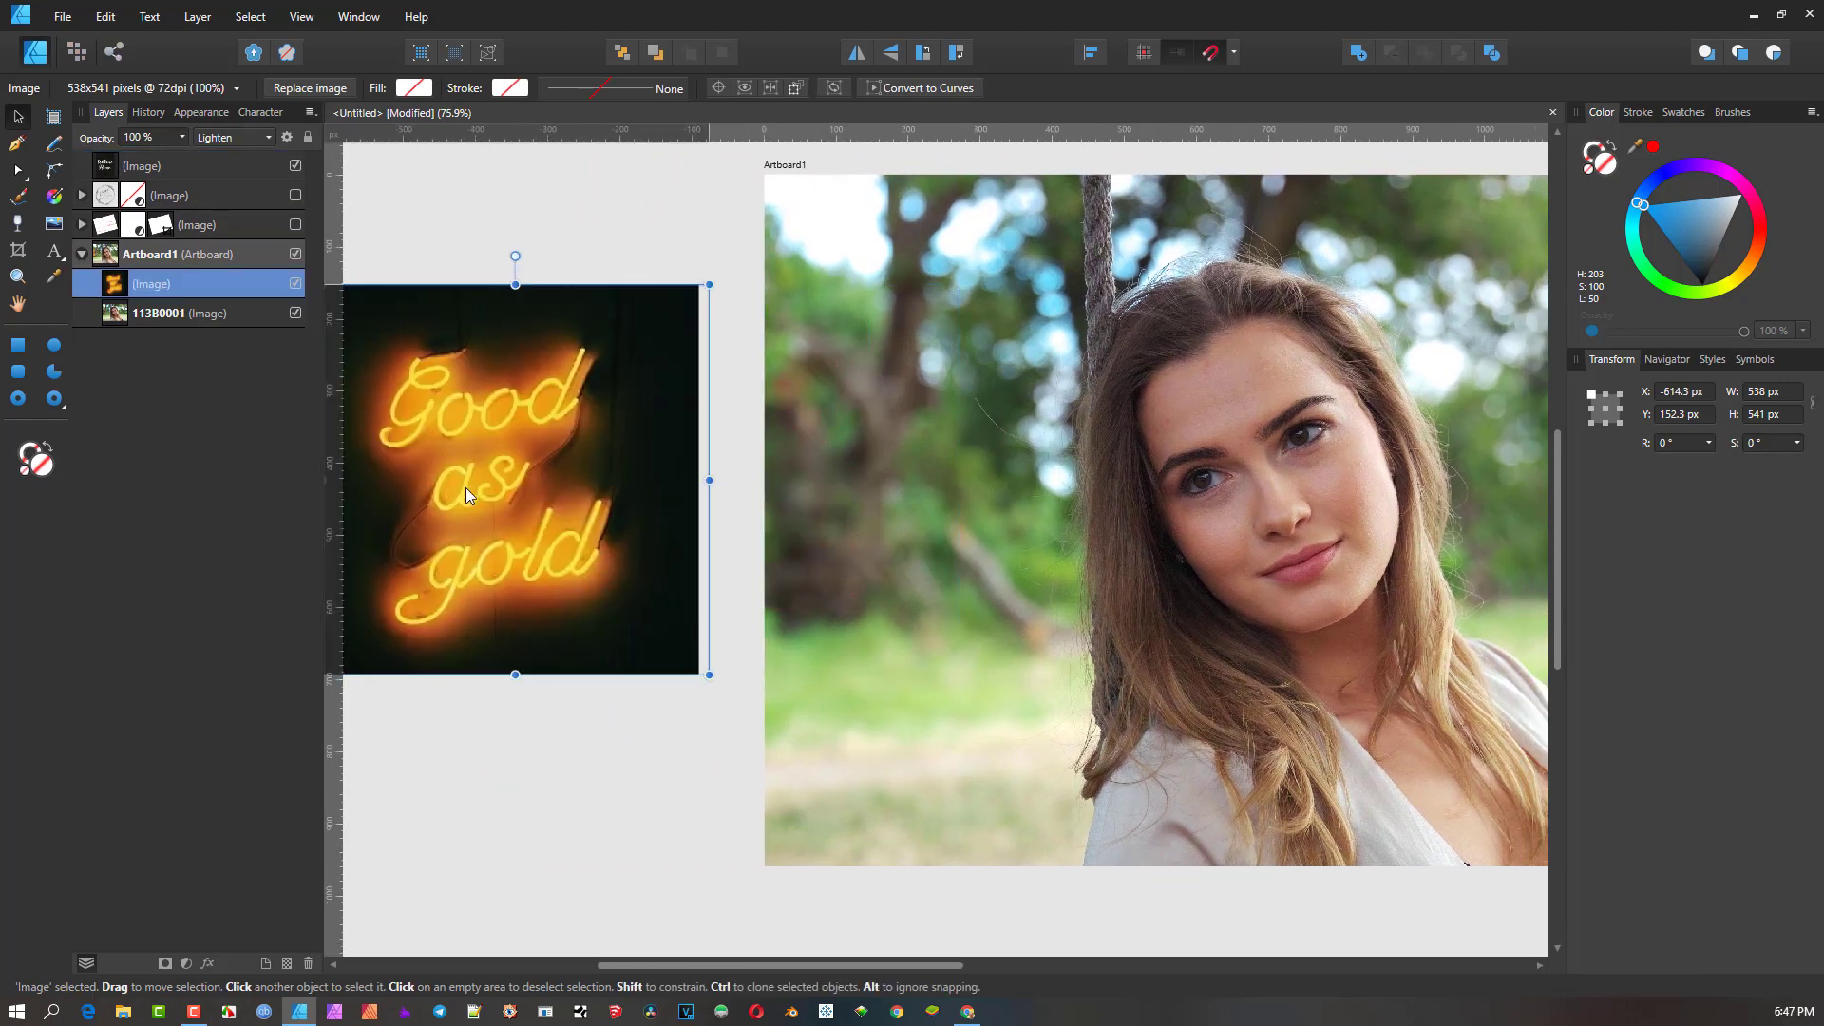
- Set the neon image's blend mode to Normal
{"action": "left_click", "coordinate": [264, 138]}
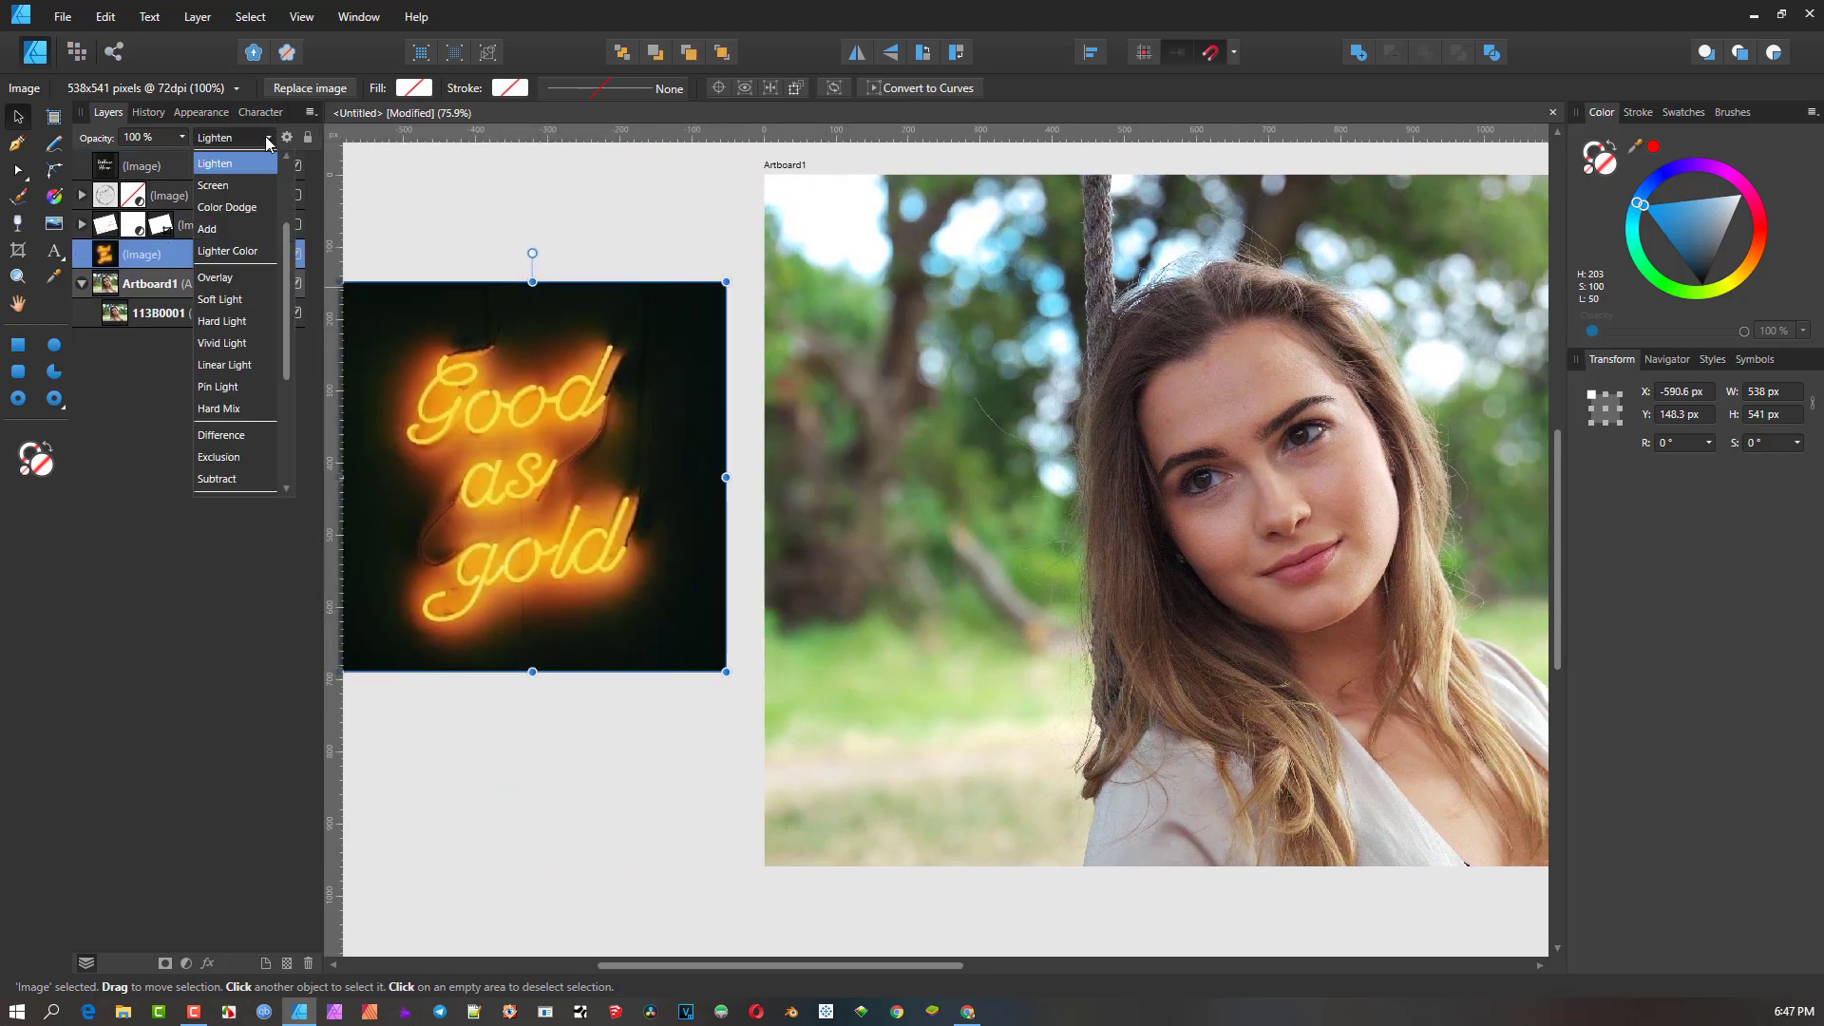
{"action": "scroll", "coordinate": [252, 162], "scroll_direction": "up", "scroll_amount": 2}
{"action": "left_click", "coordinate": [236, 164]}
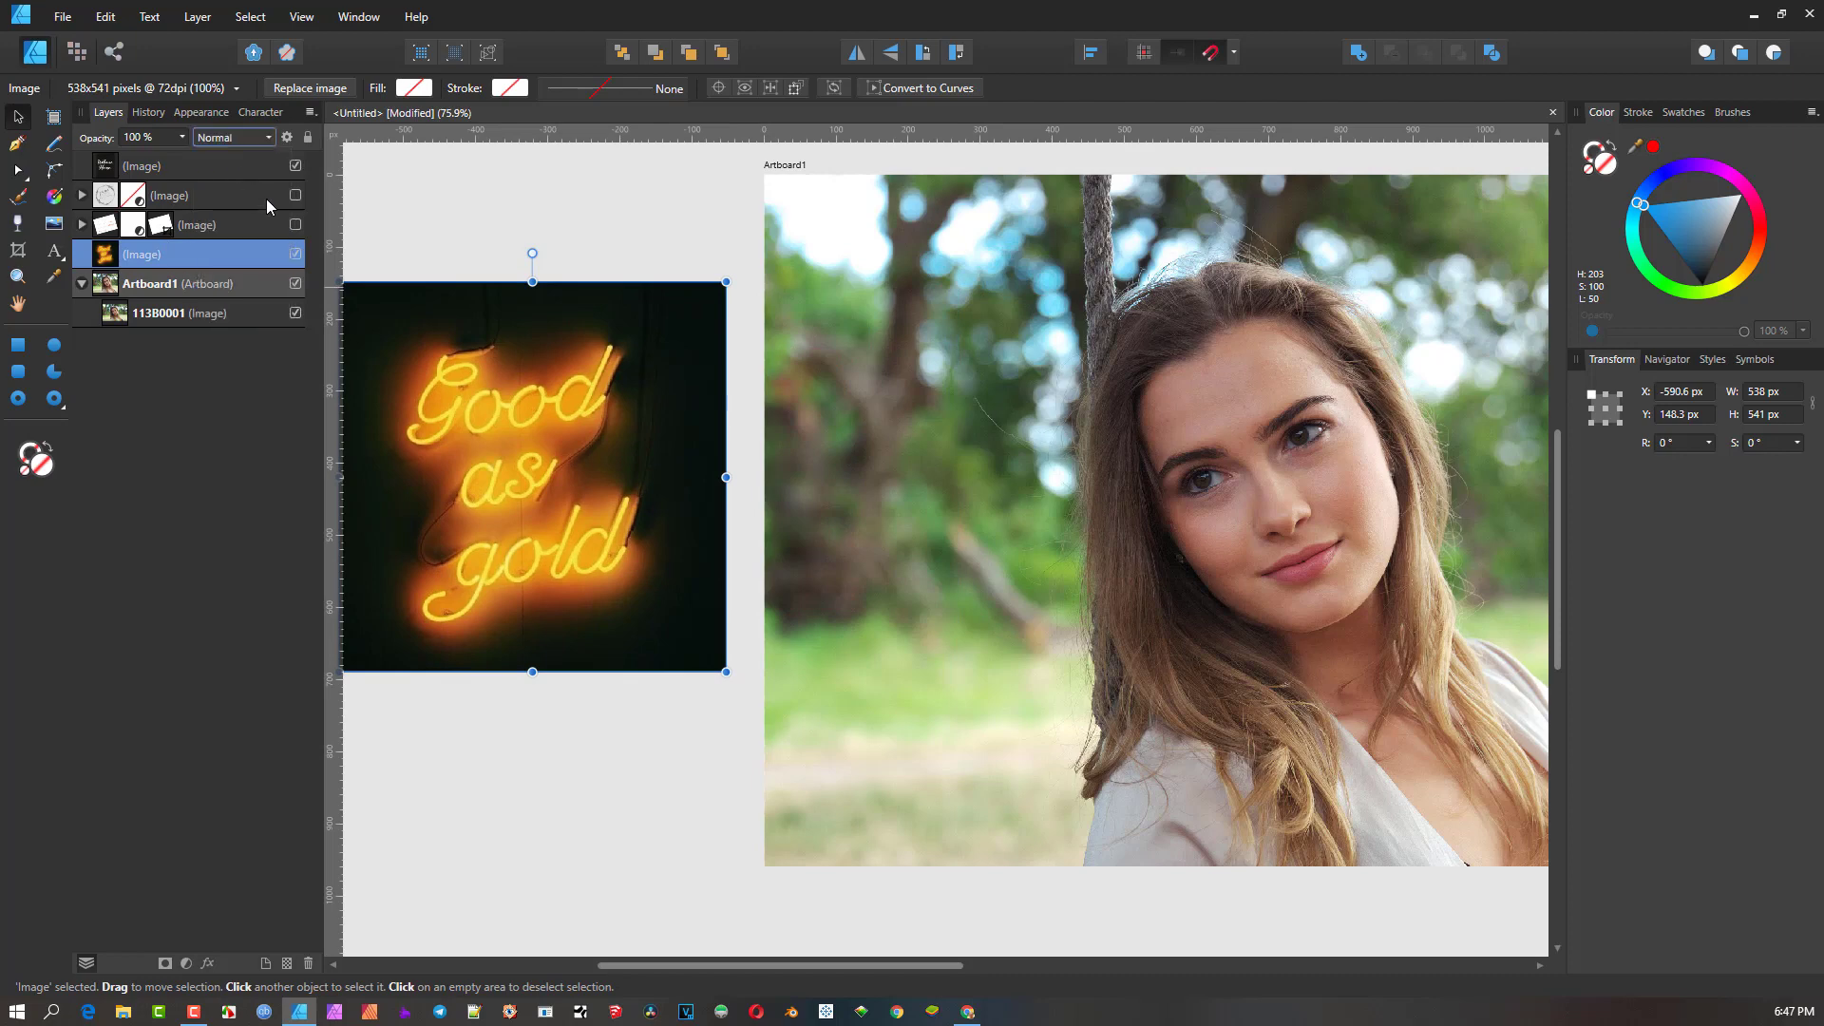
- Move the neon image over the portrait beside the face and preview blend modes such as Hard Mix and Overlay on it
{"action": "scroll", "coordinate": [359, 389], "scroll_direction": "down", "scroll_amount": 1}
{"action": "left_click_drag", "start_coordinate": [504, 454], "coordinate": [895, 494]}
{"action": "left_click", "coordinate": [255, 136]}
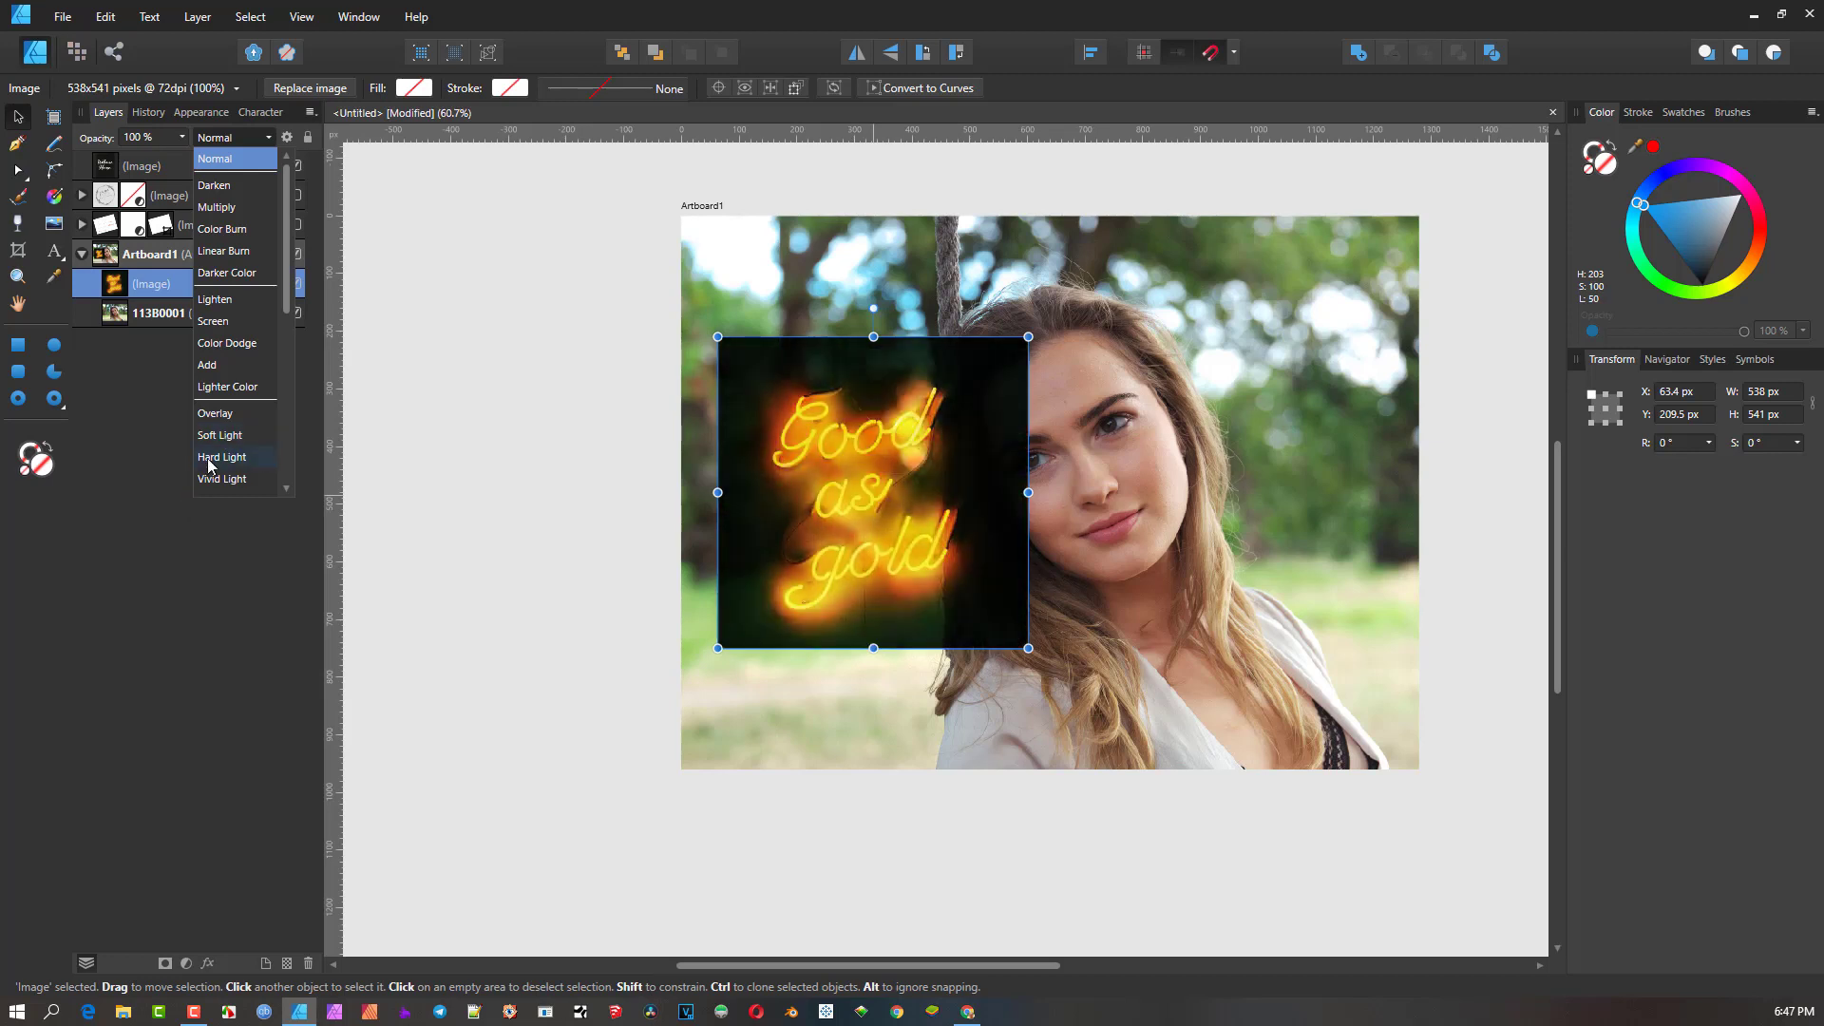
{"action": "scroll", "coordinate": [226, 464], "scroll_direction": "down", "scroll_amount": 1}
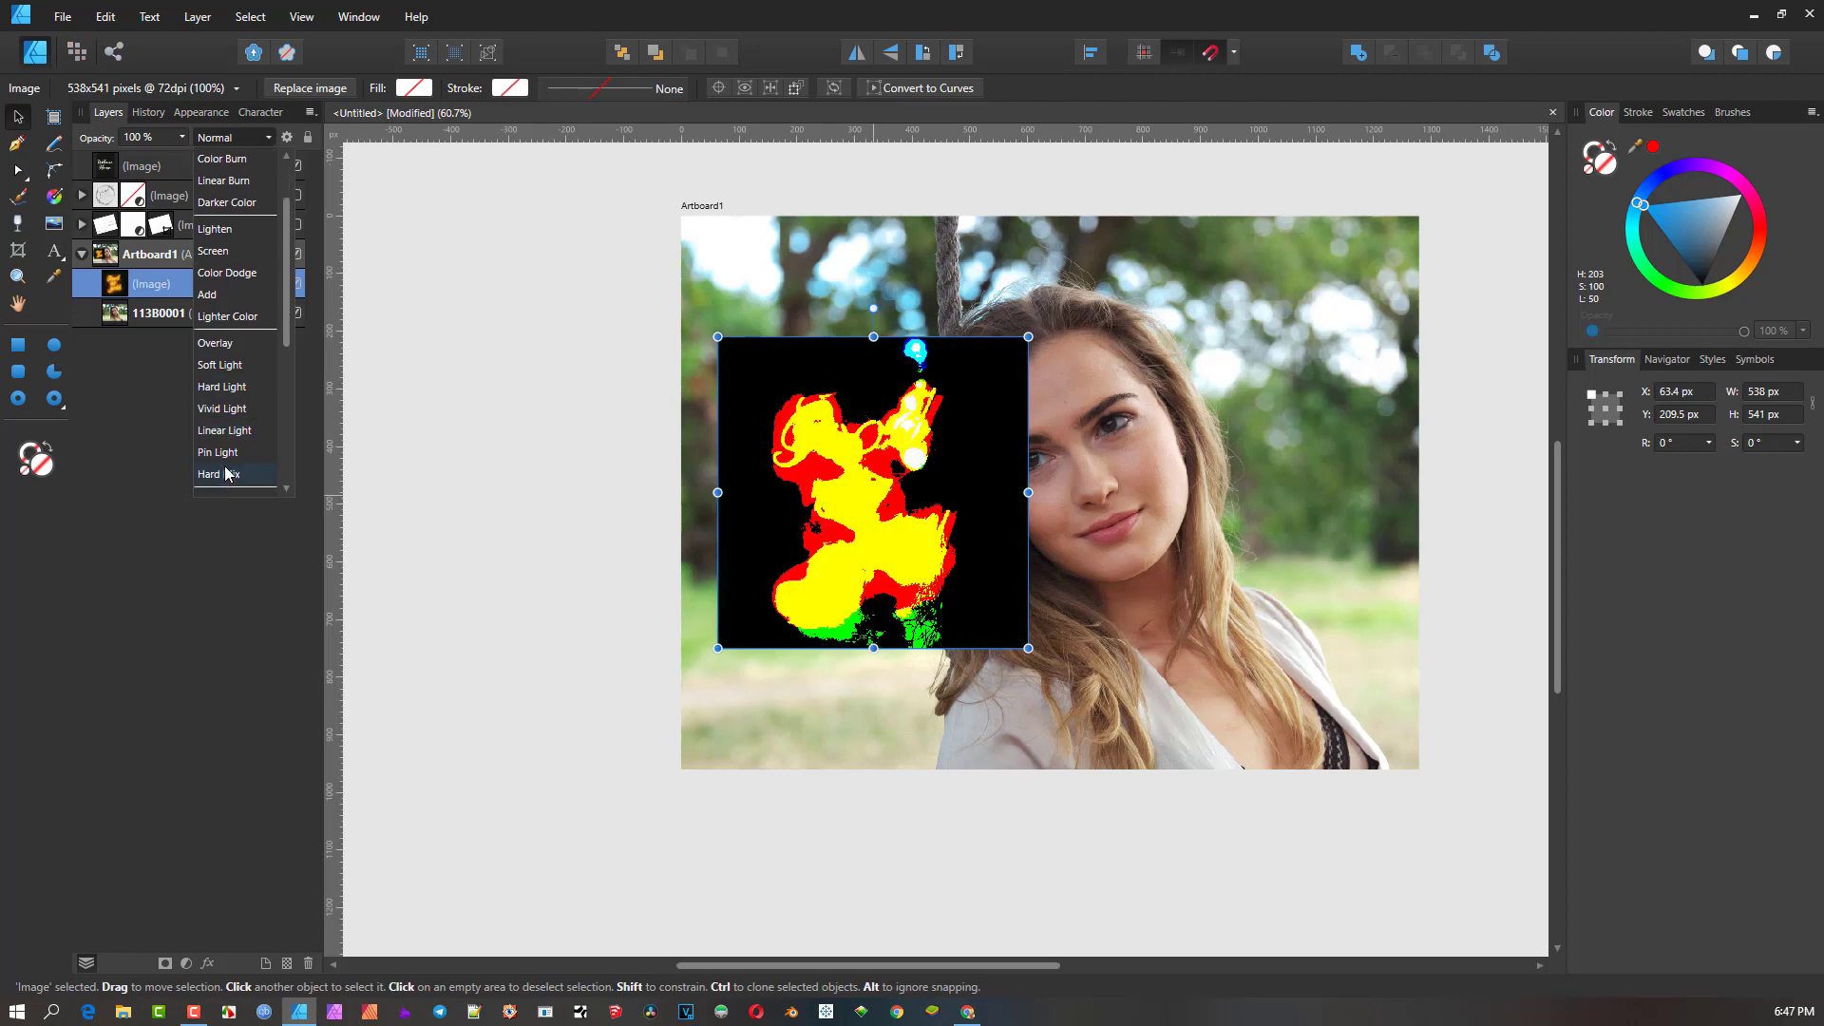
{"action": "scroll", "coordinate": [226, 475], "scroll_direction": "down", "scroll_amount": 2}
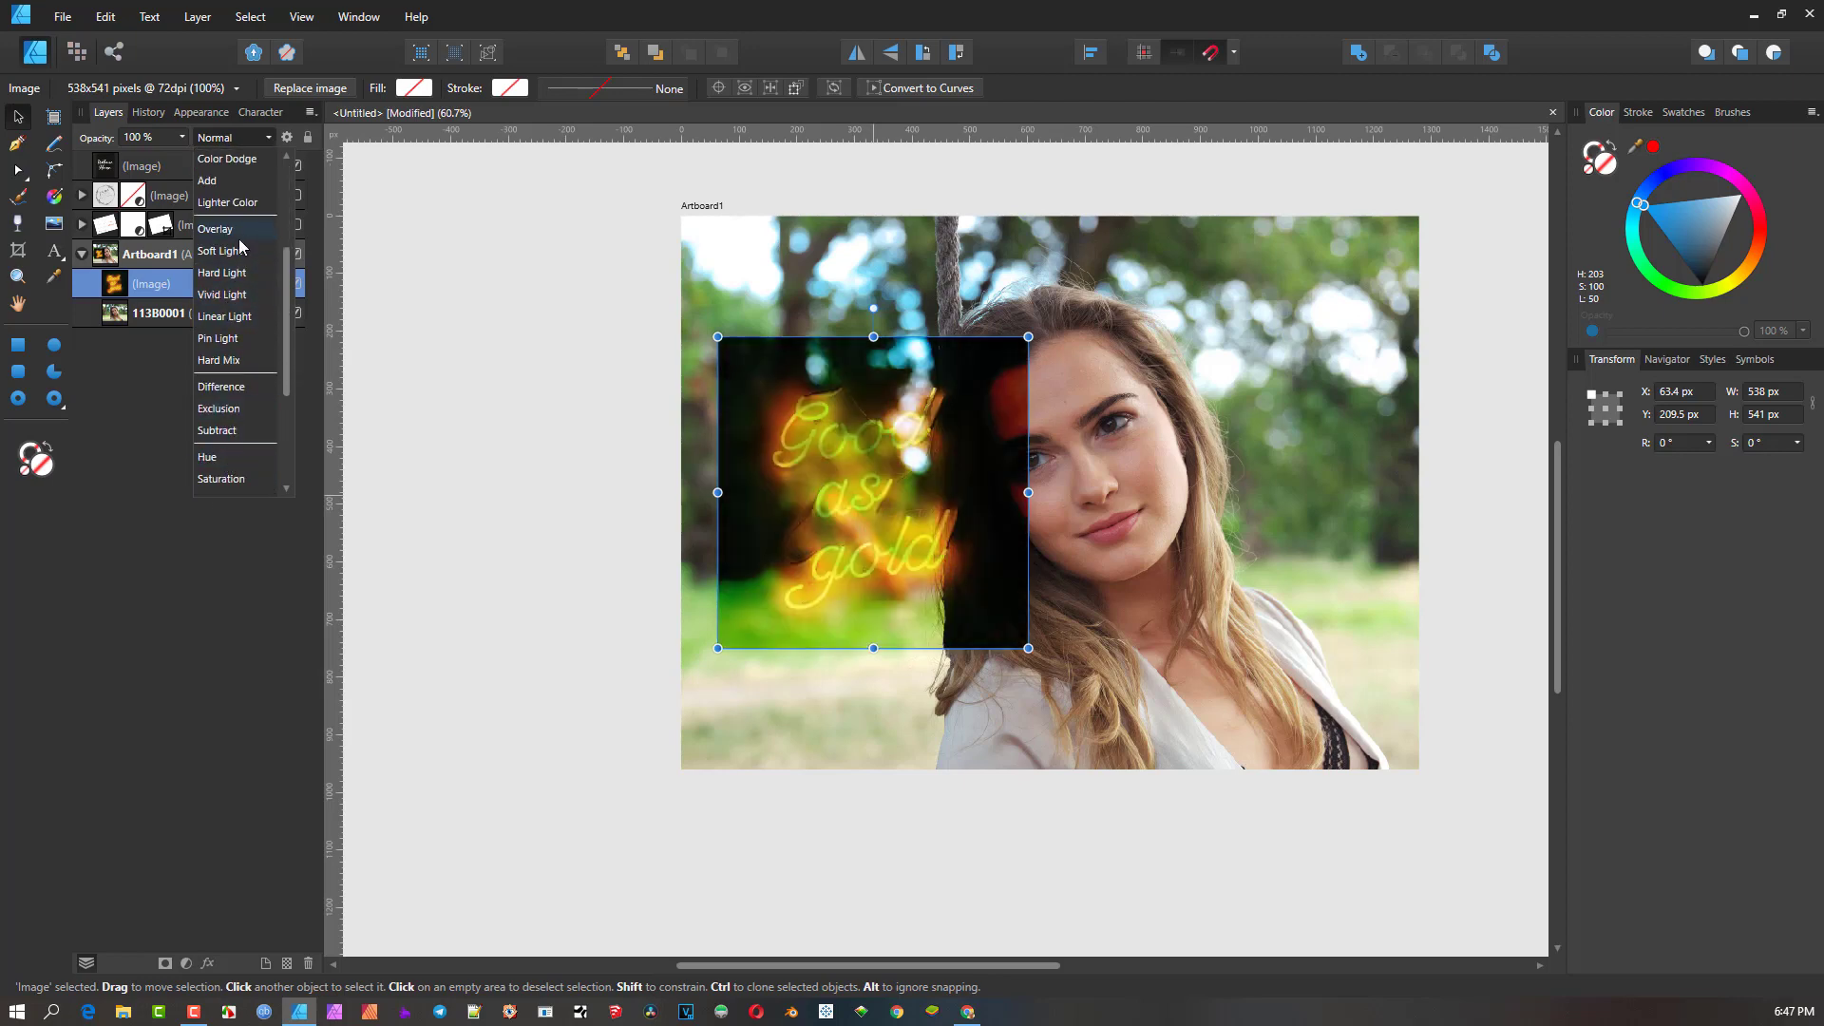
{"action": "left_click", "coordinate": [922, 495]}
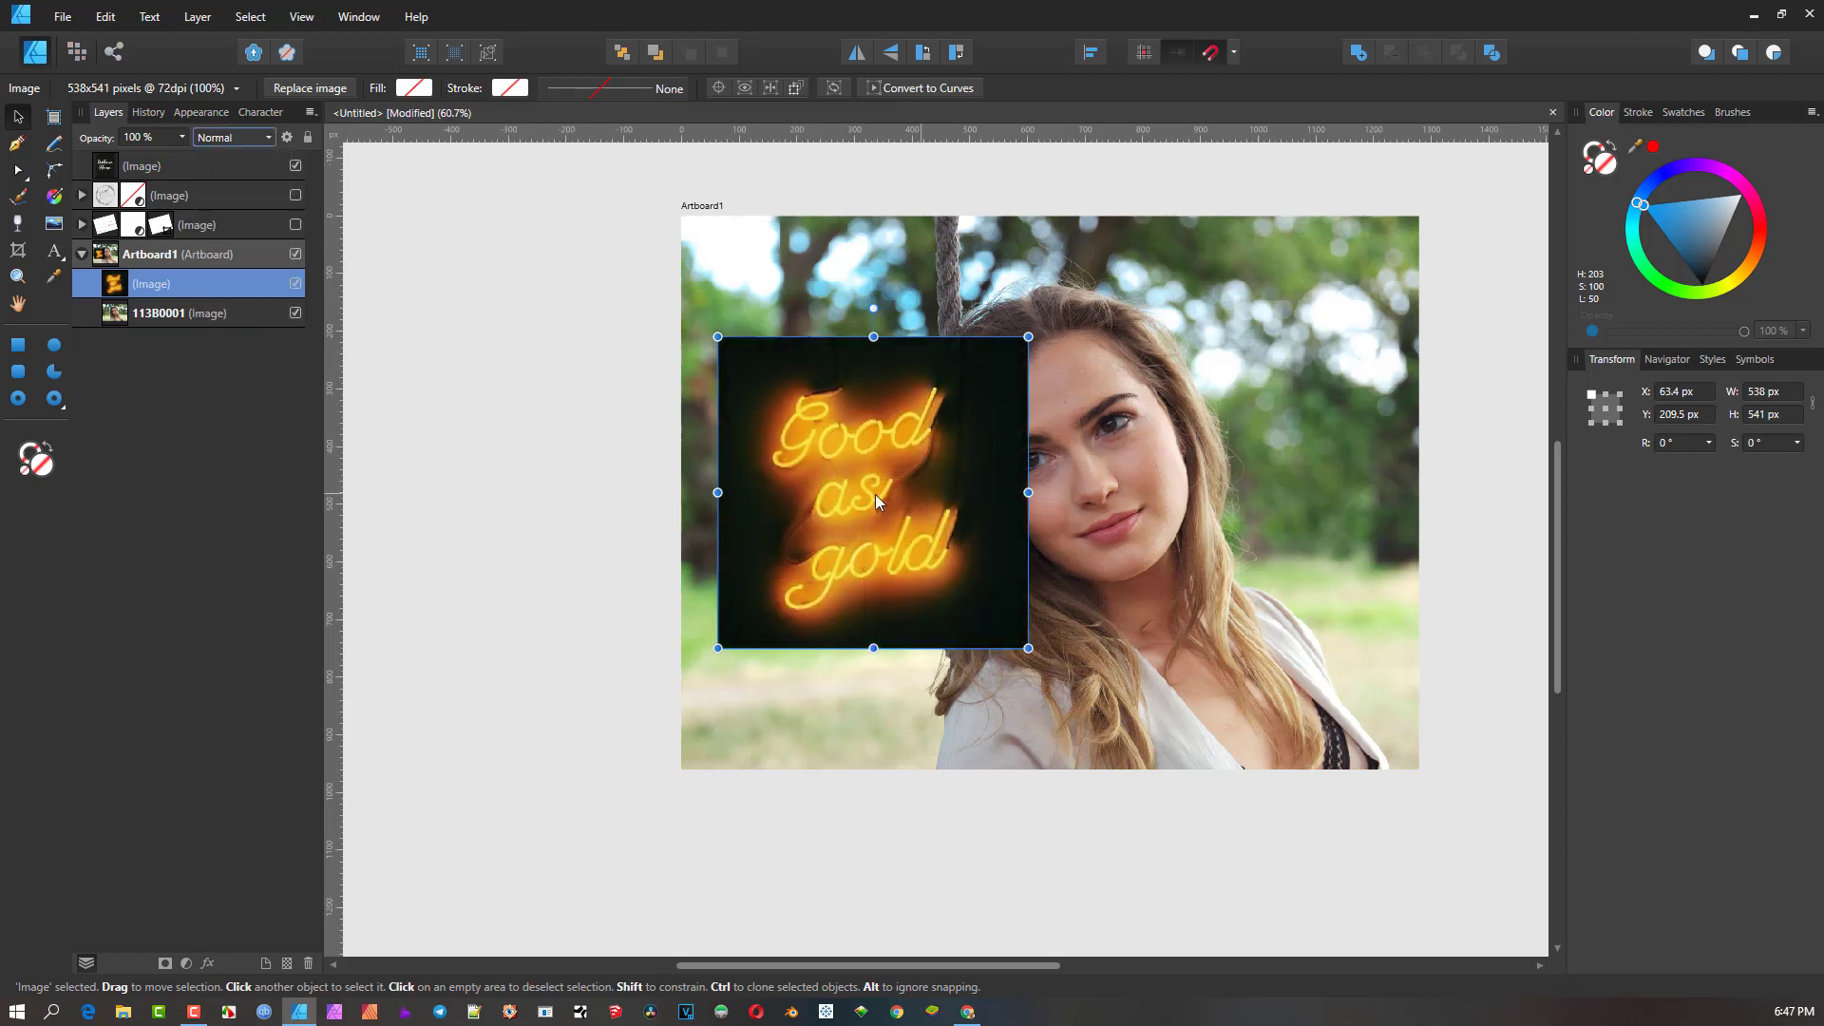
- Take the neon image out of the artboard and delete it
{"action": "left_click_drag", "start_coordinate": [875, 494], "coordinate": [488, 498]}
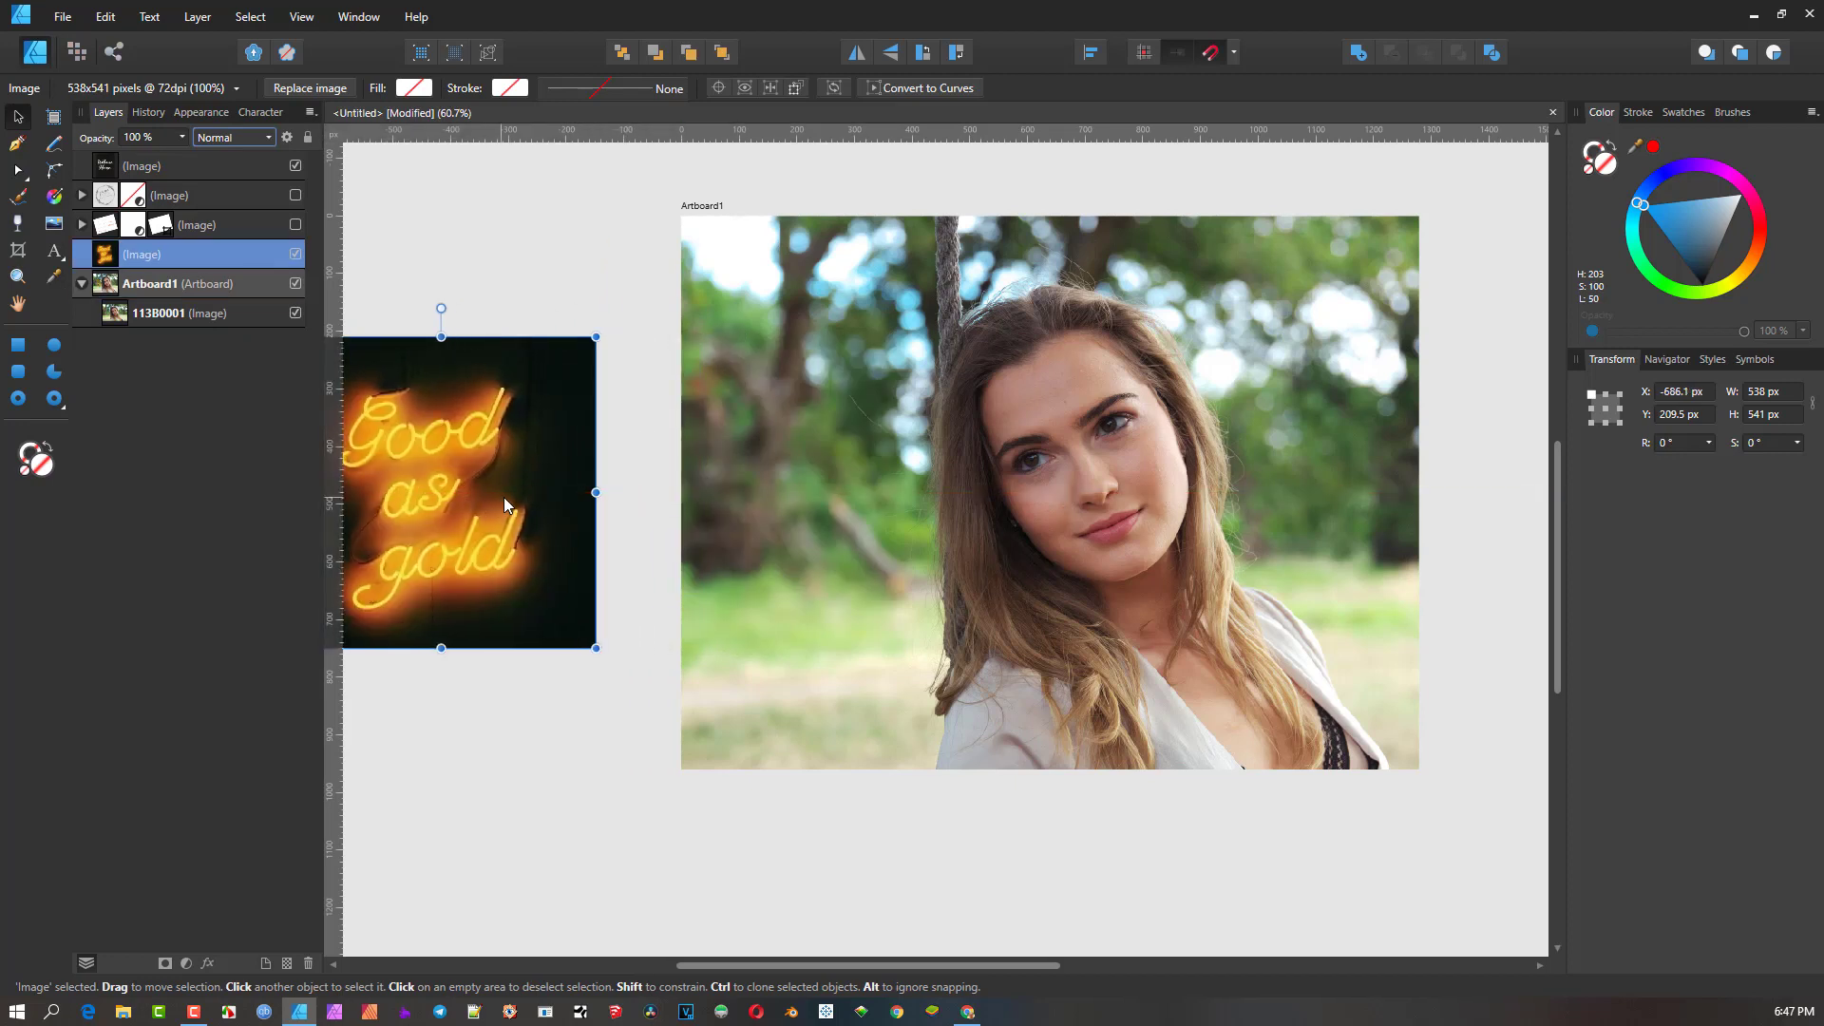
{"action": "key", "text": "Delete"}
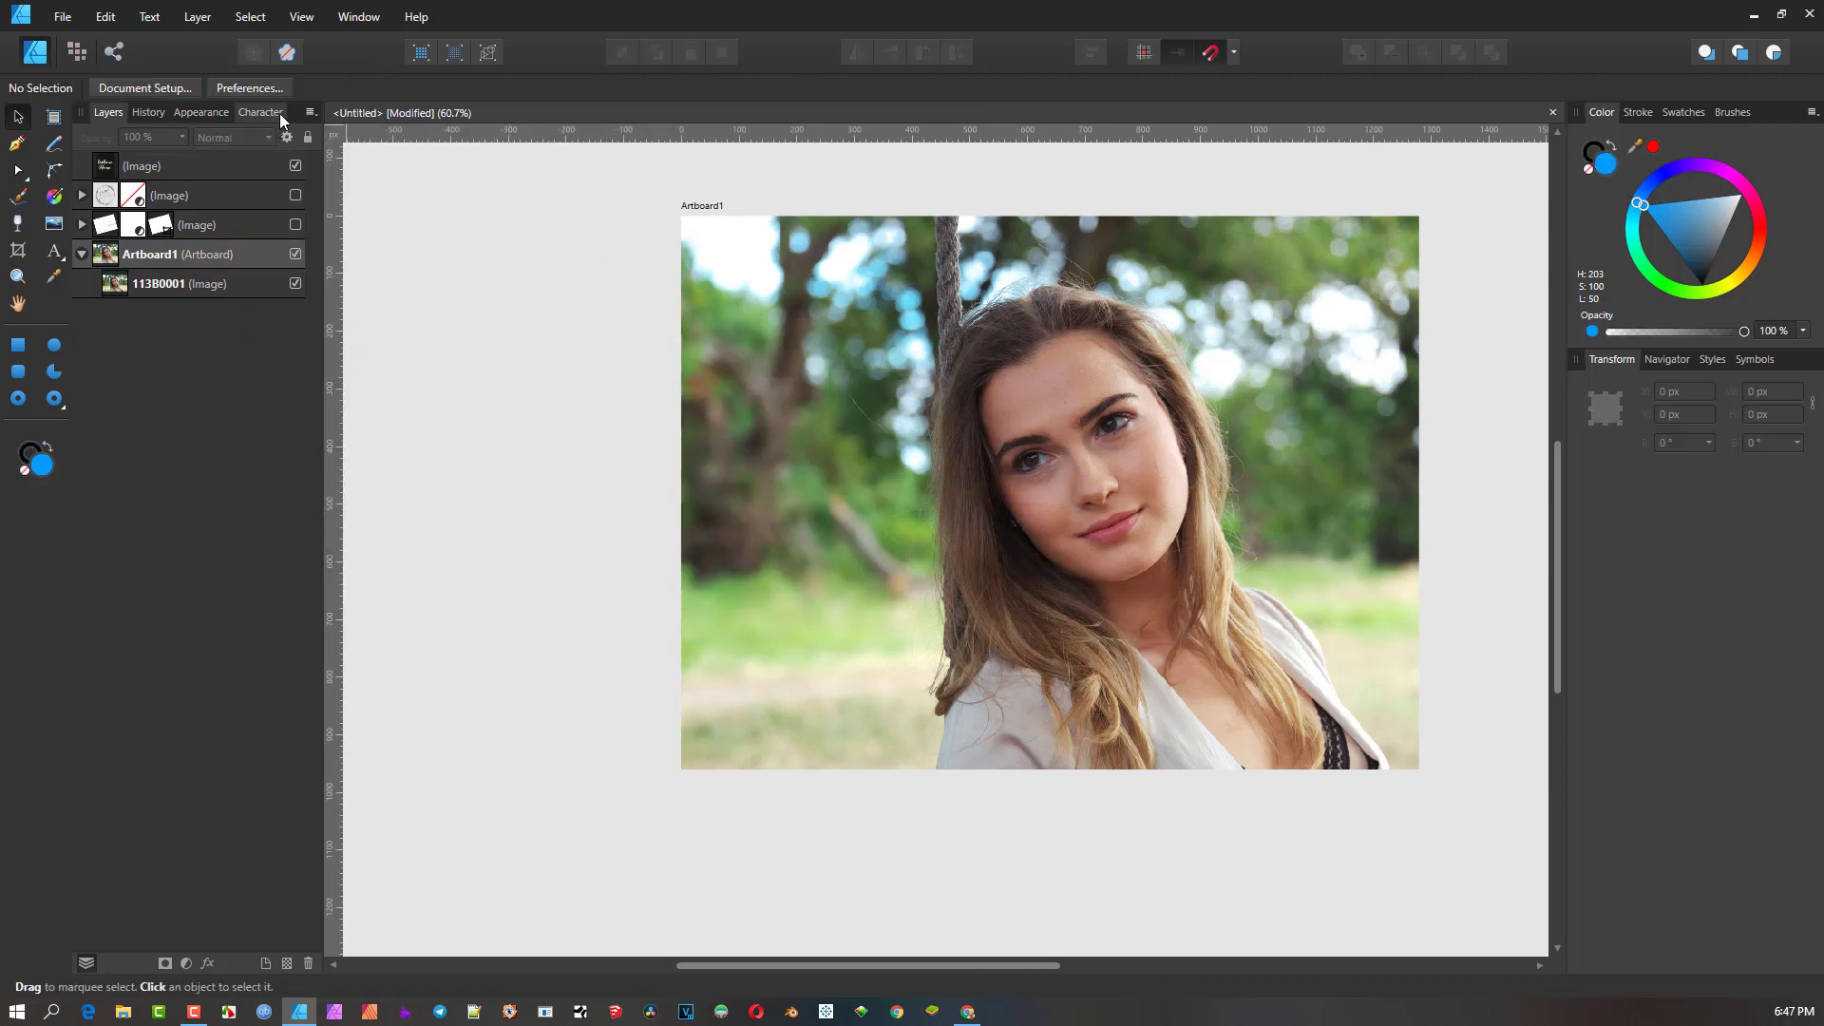
{"action": "left_click", "coordinate": [824, 516]}
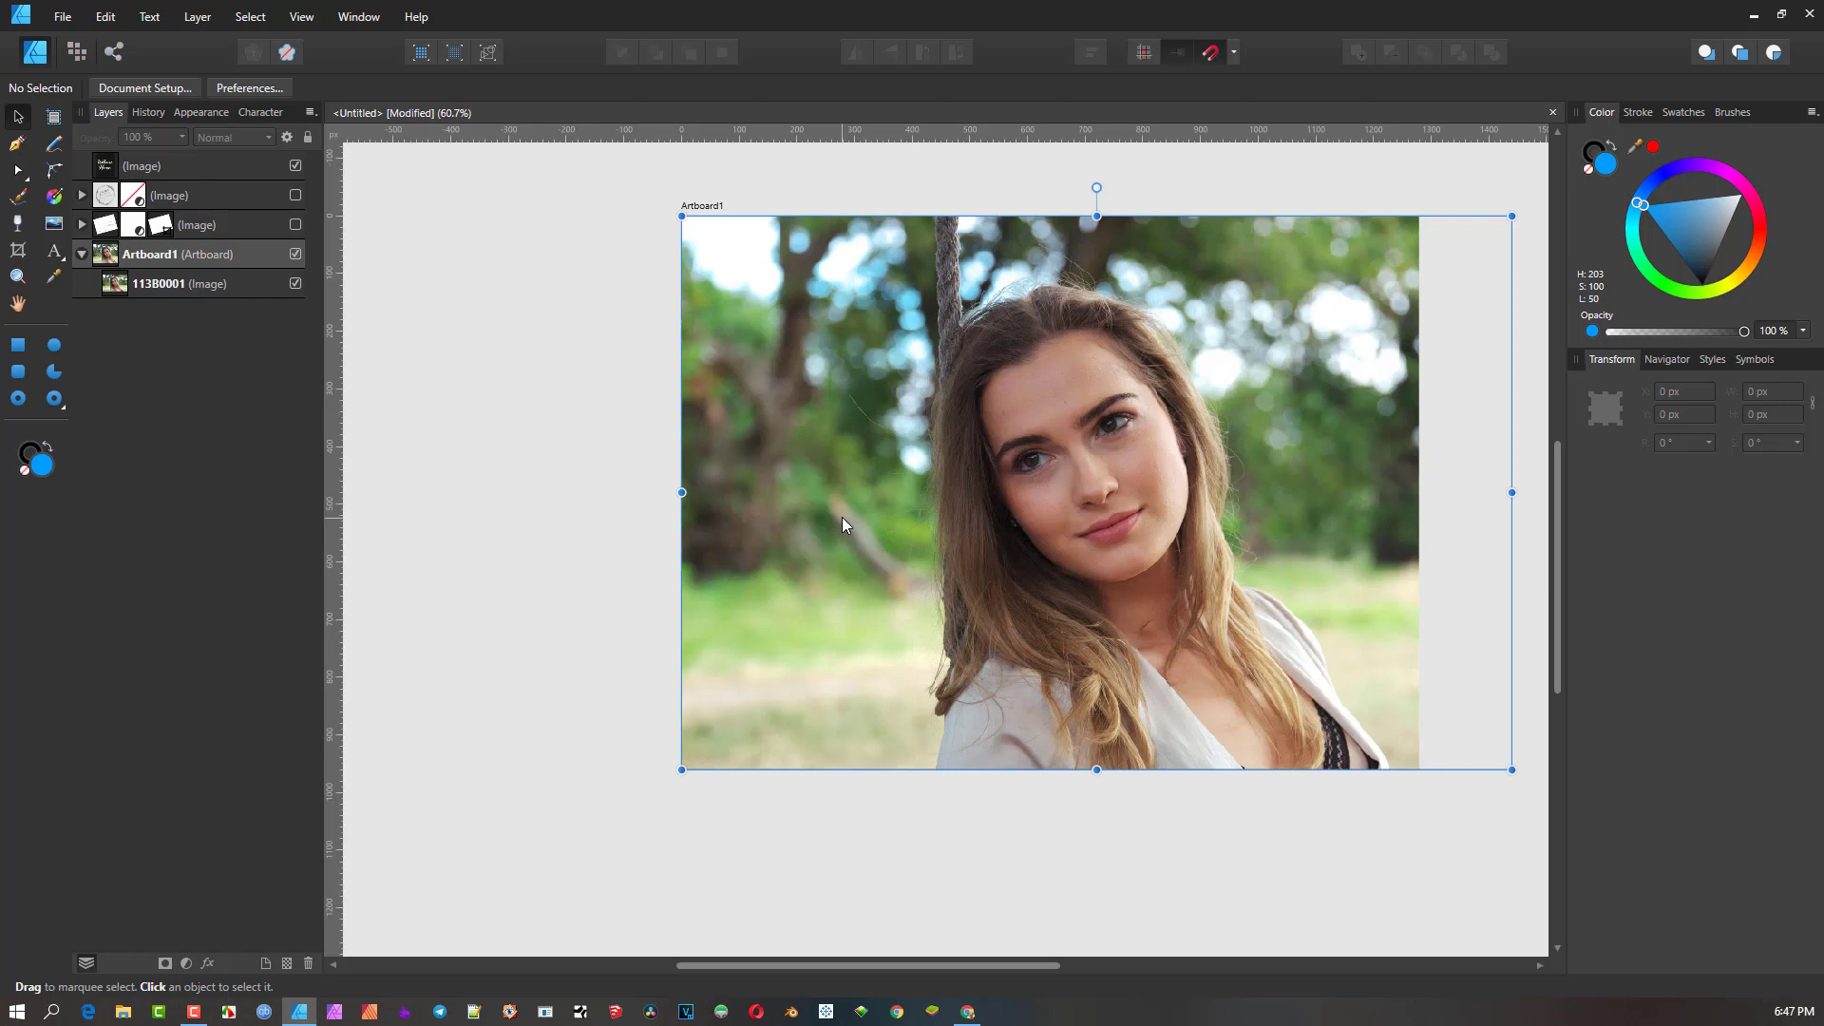
- Draw a rectangle about 1721 by 1104 px covering the whole artboard and fill it with orange
{"action": "left_click", "coordinate": [17, 344]}
{"action": "left_click_drag", "start_coordinate": [574, 187], "coordinate": [1542, 824]}
{"action": "left_click_drag", "start_coordinate": [1744, 272], "coordinate": [1747, 264]}
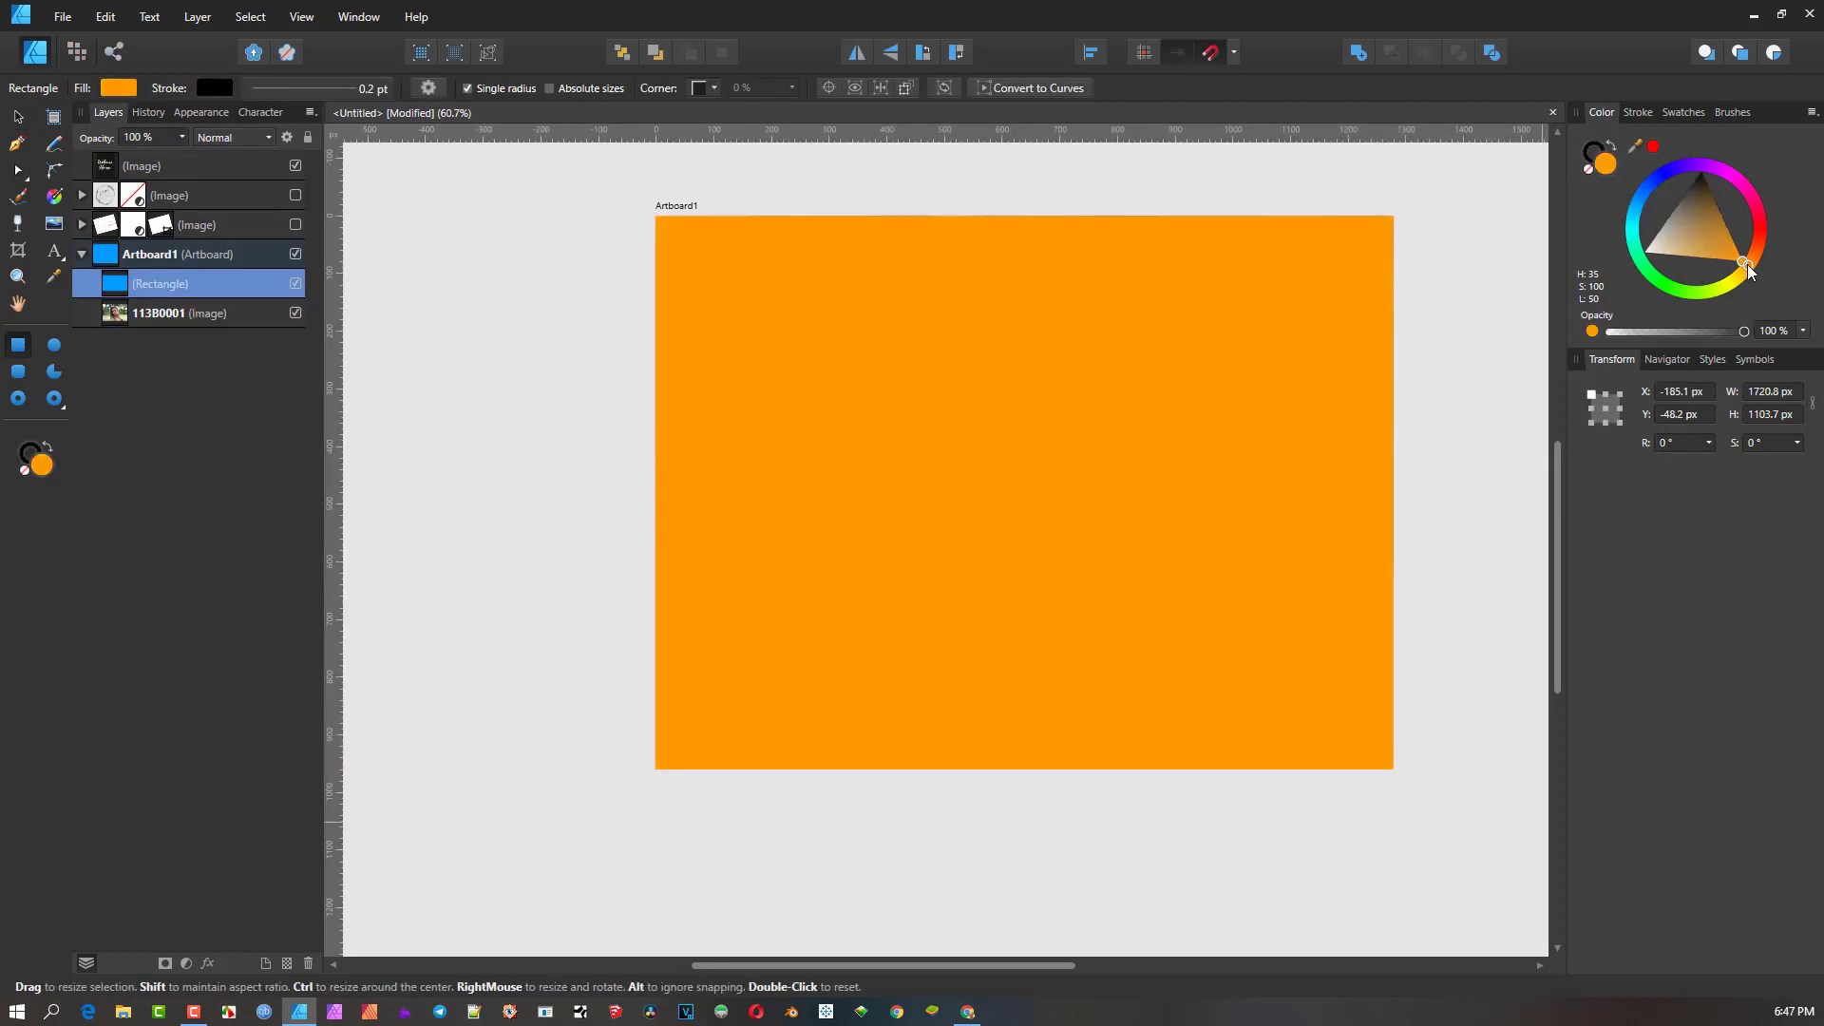
- Set the orange rectangle's blend mode to Soft Light and its opacity to 57%, and toggle its visibility to compare
{"action": "left_click", "coordinate": [237, 138]}
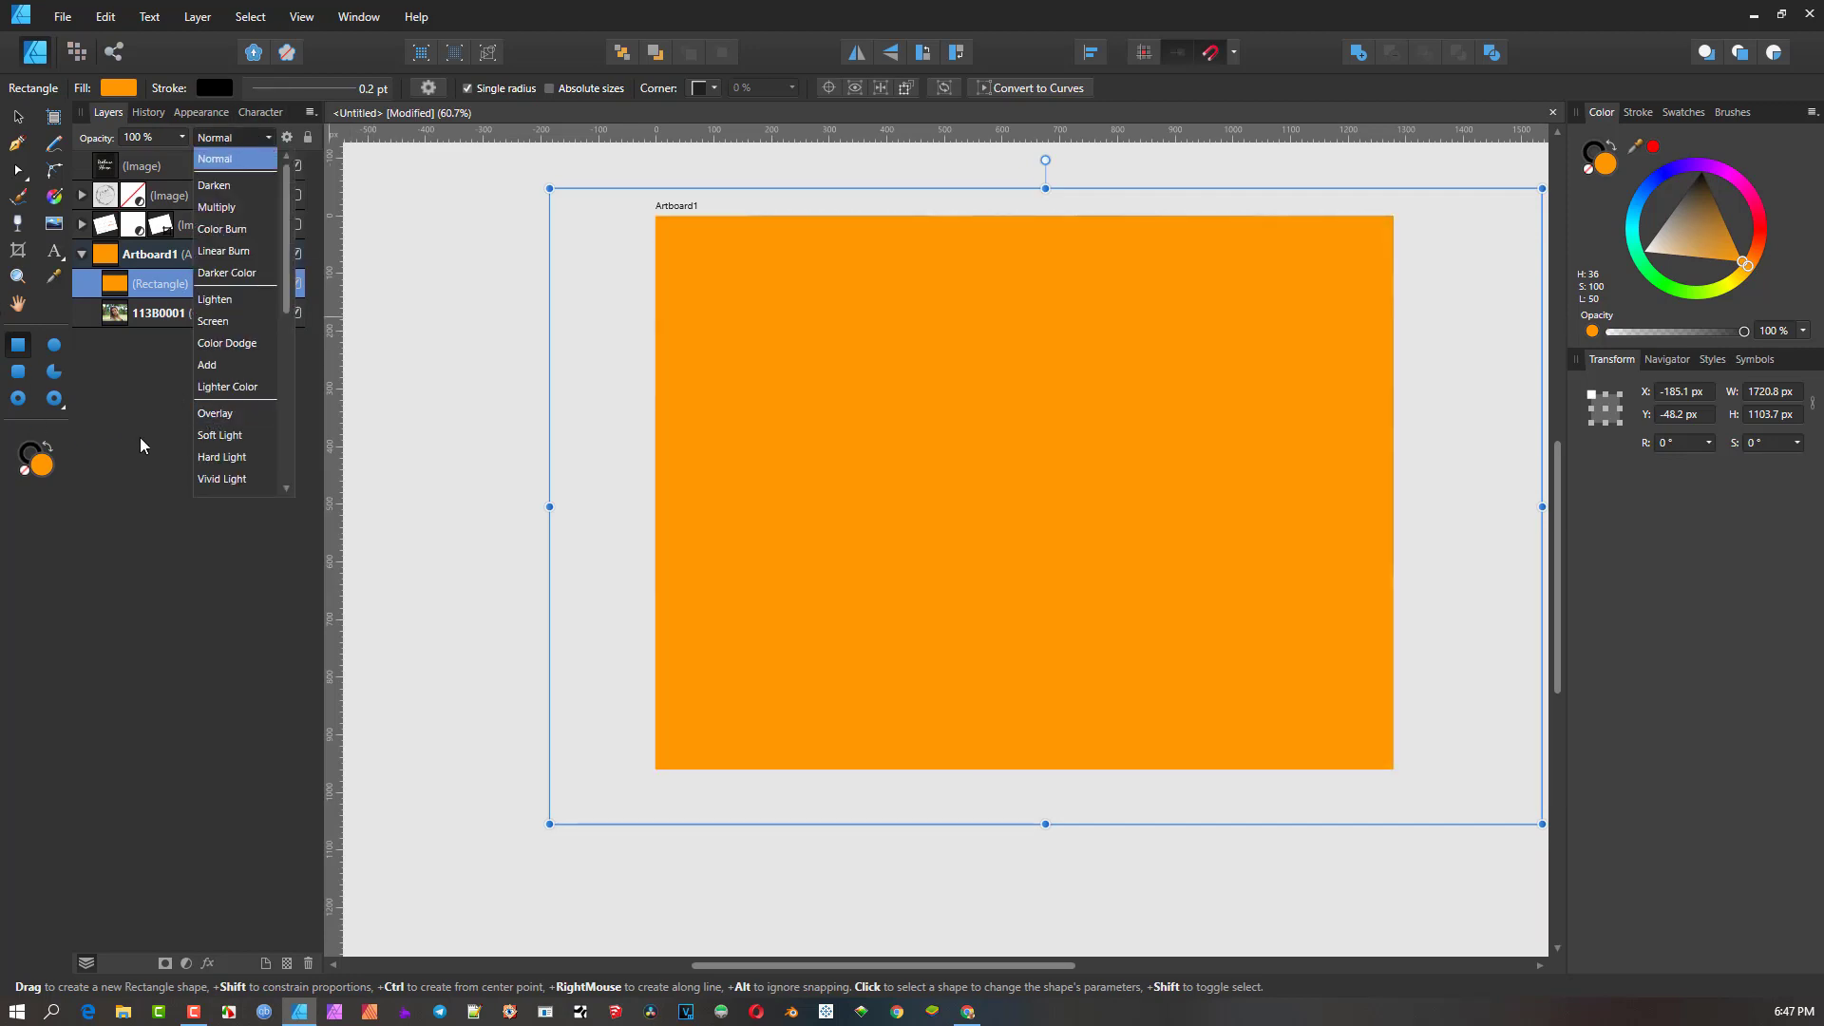
{"action": "scroll", "coordinate": [226, 399], "scroll_direction": "down", "scroll_amount": 1}
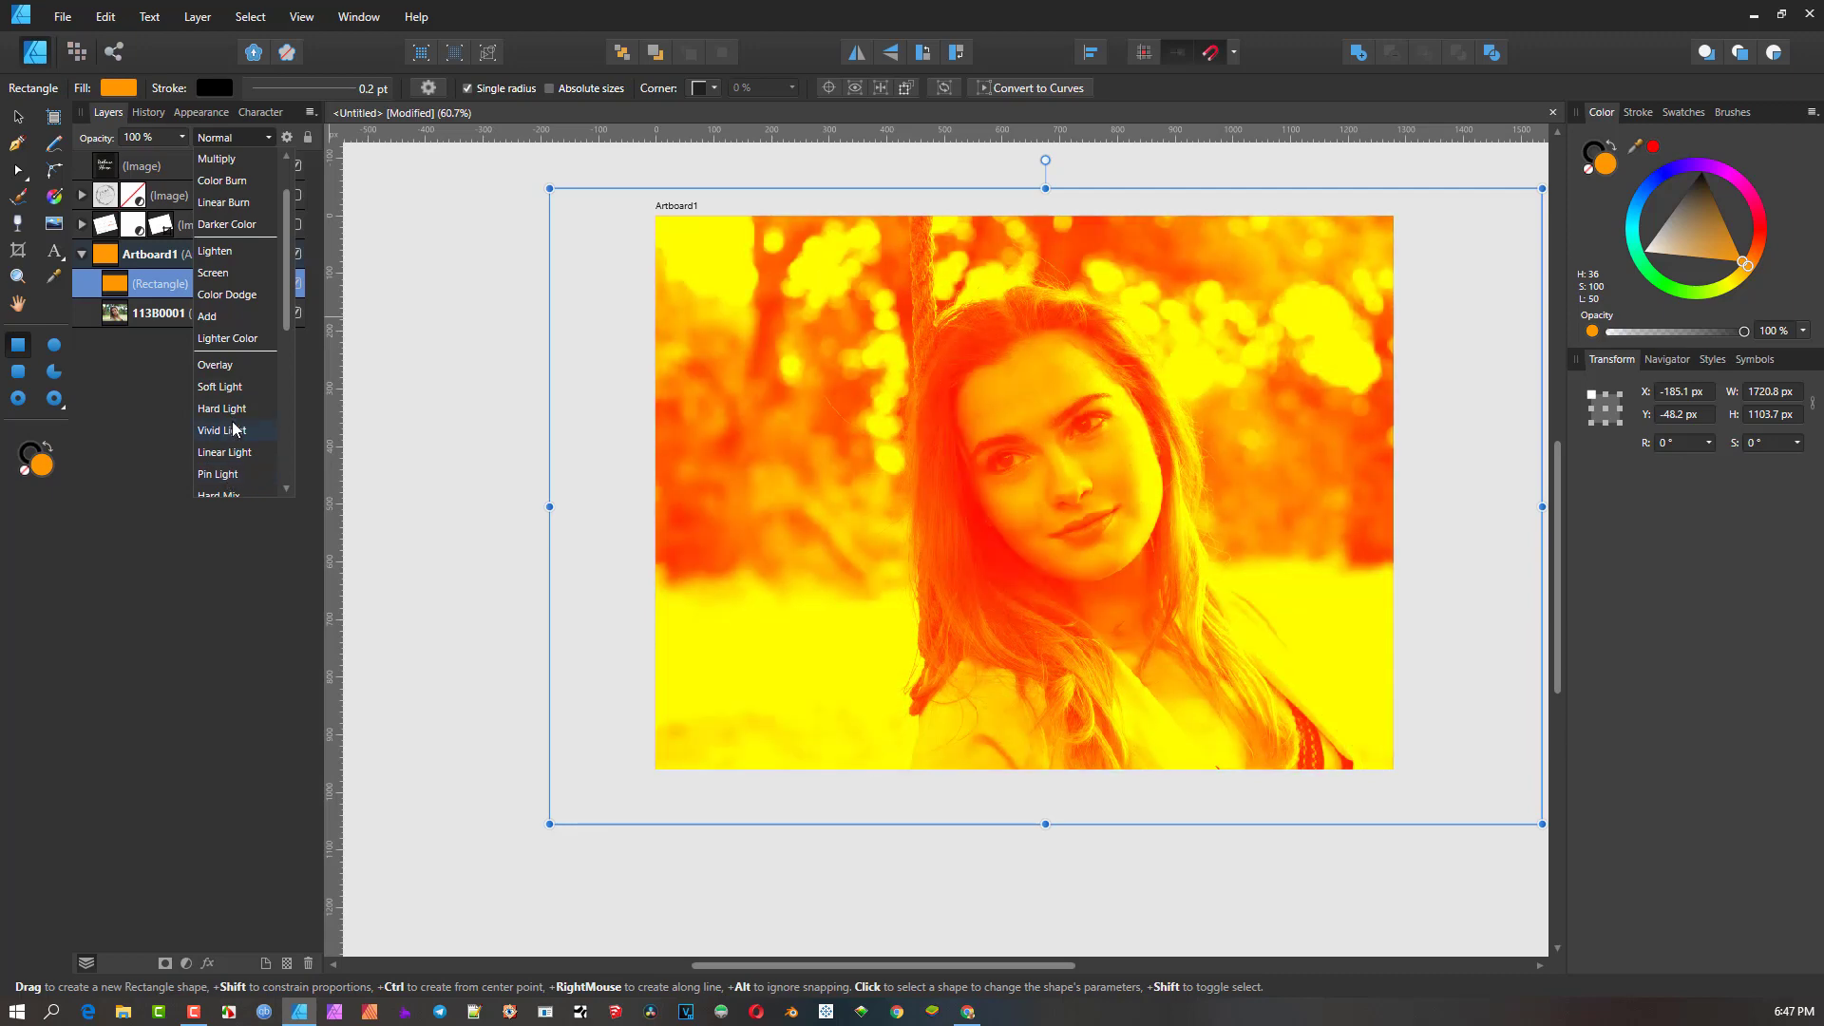
{"action": "scroll", "coordinate": [232, 404], "scroll_direction": "down", "scroll_amount": 1}
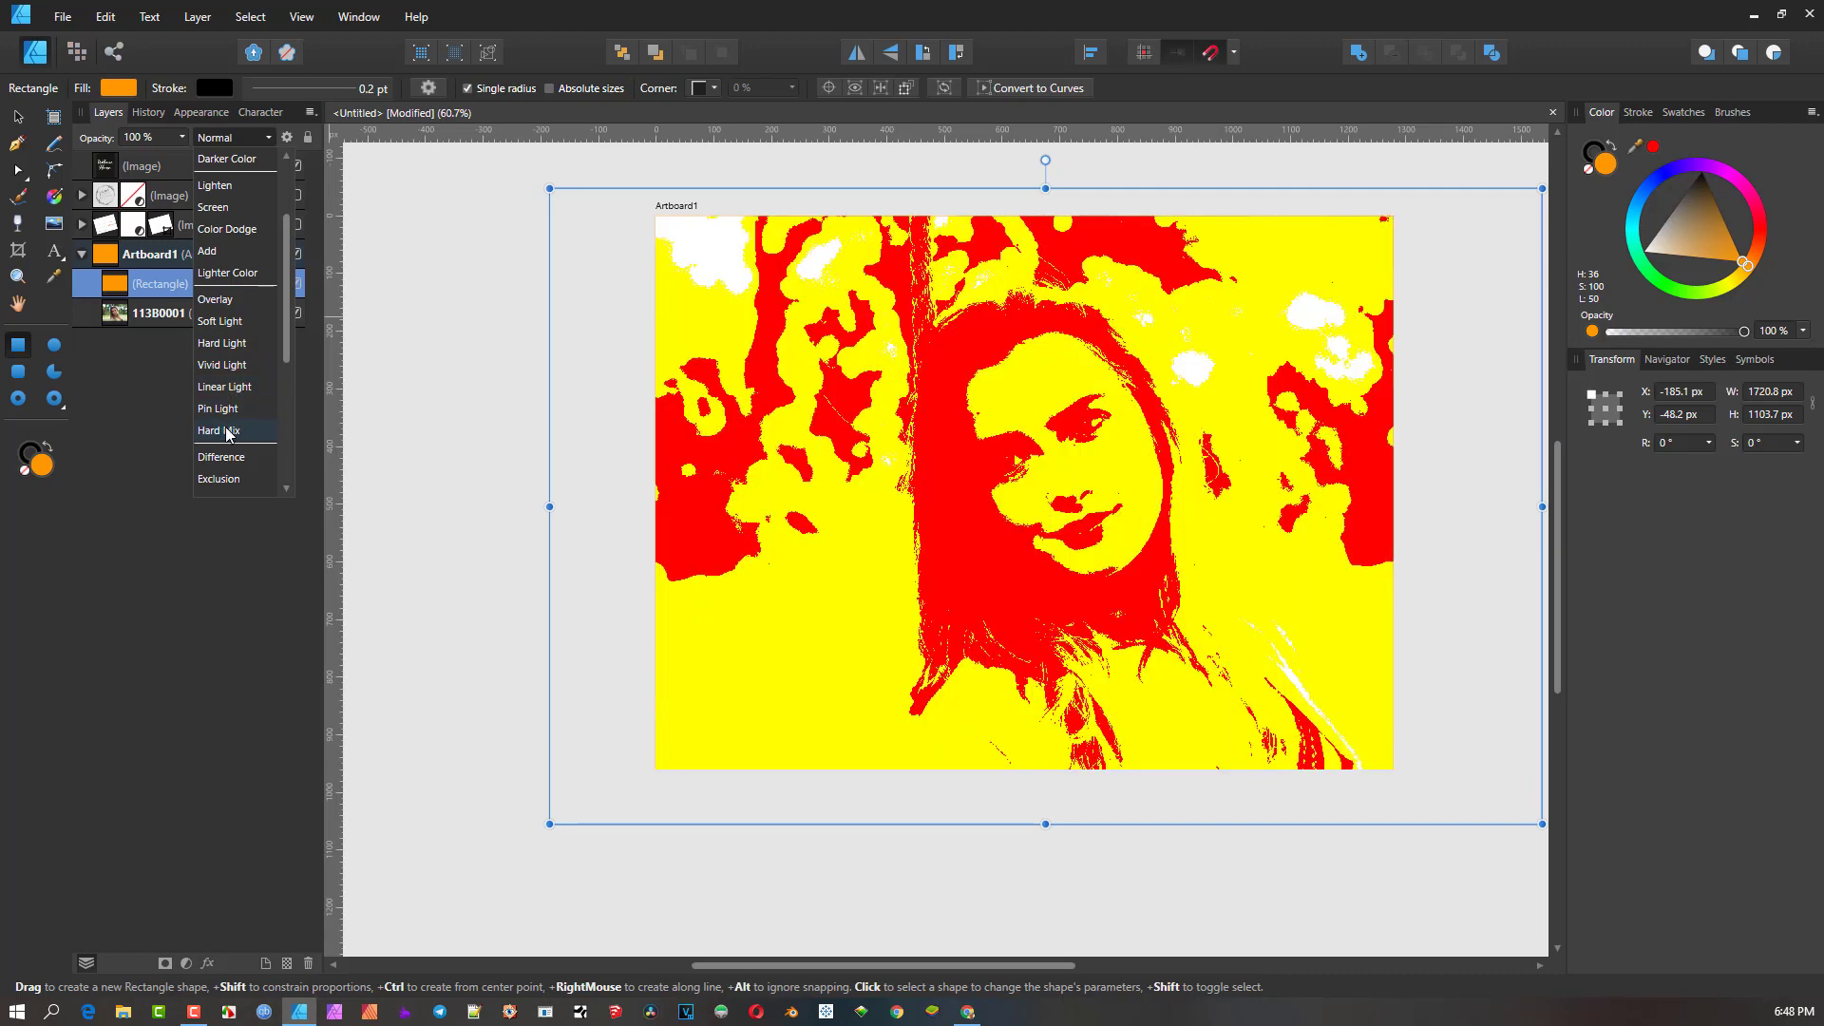
{"action": "left_click", "coordinate": [222, 326]}
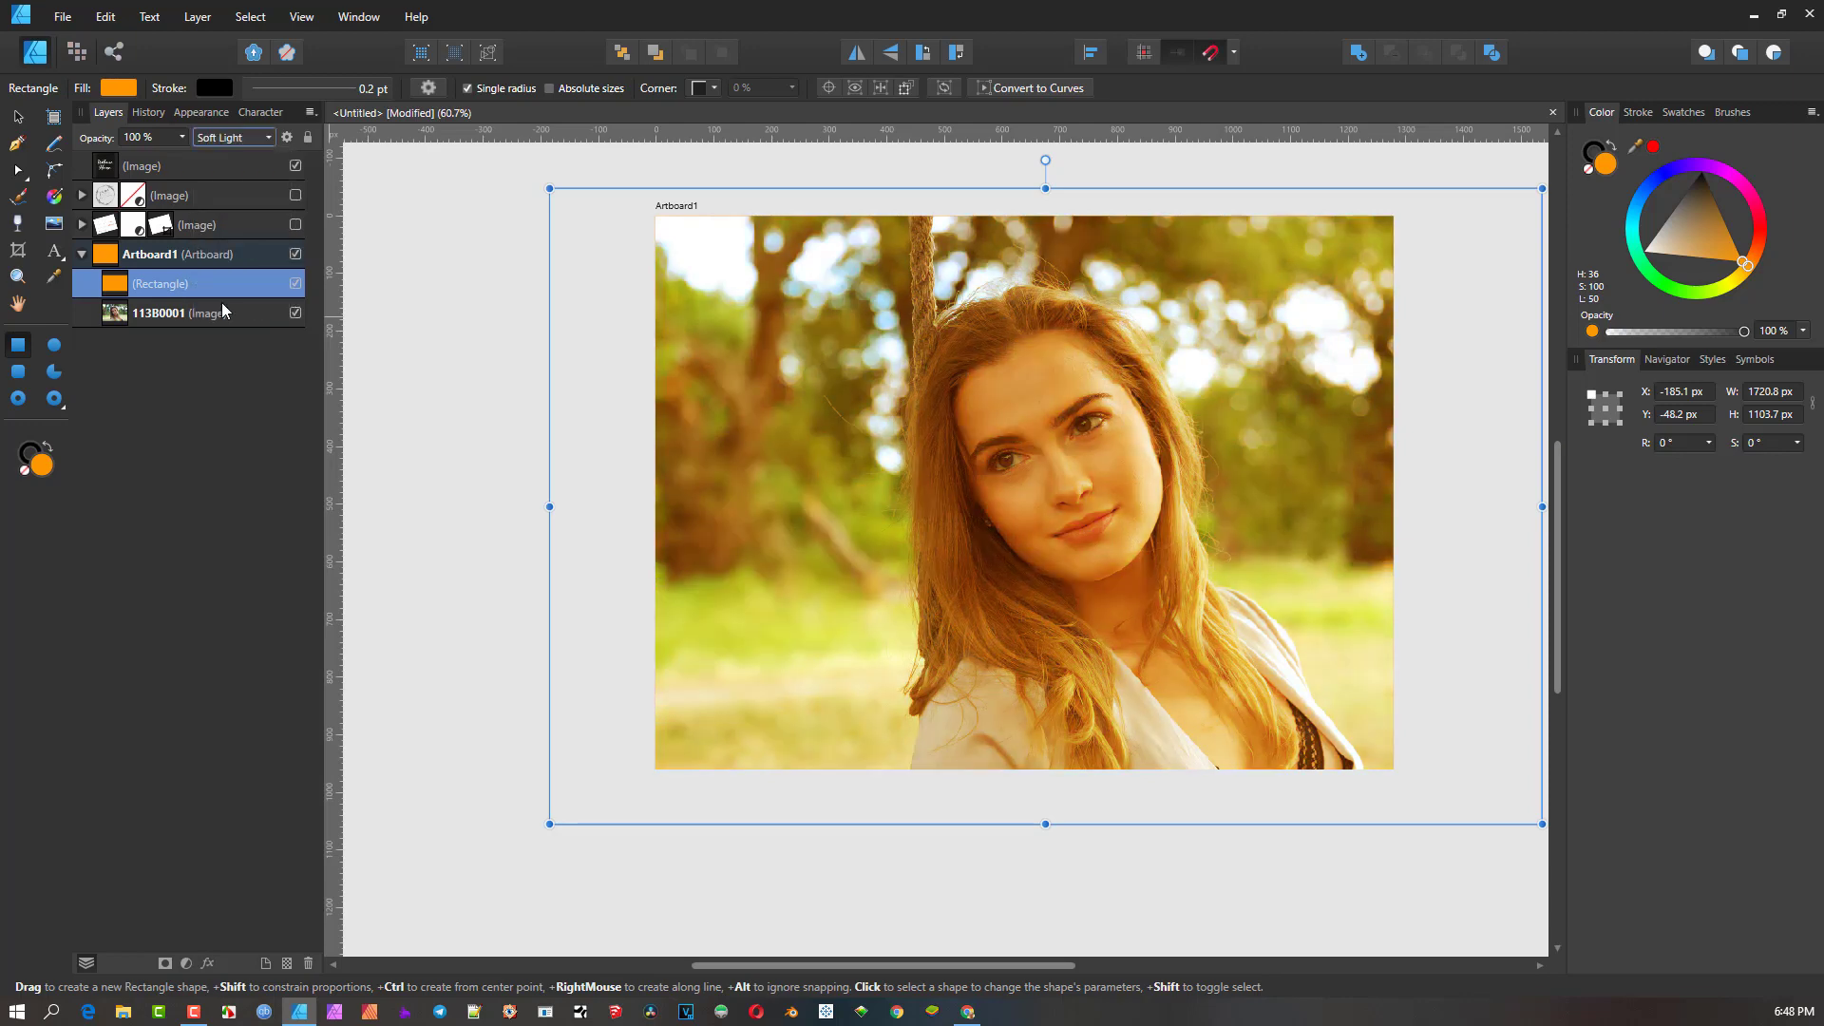
{"action": "left_click", "coordinate": [180, 138]}
{"action": "left_click_drag", "start_coordinate": [181, 158], "coordinate": [127, 160]}
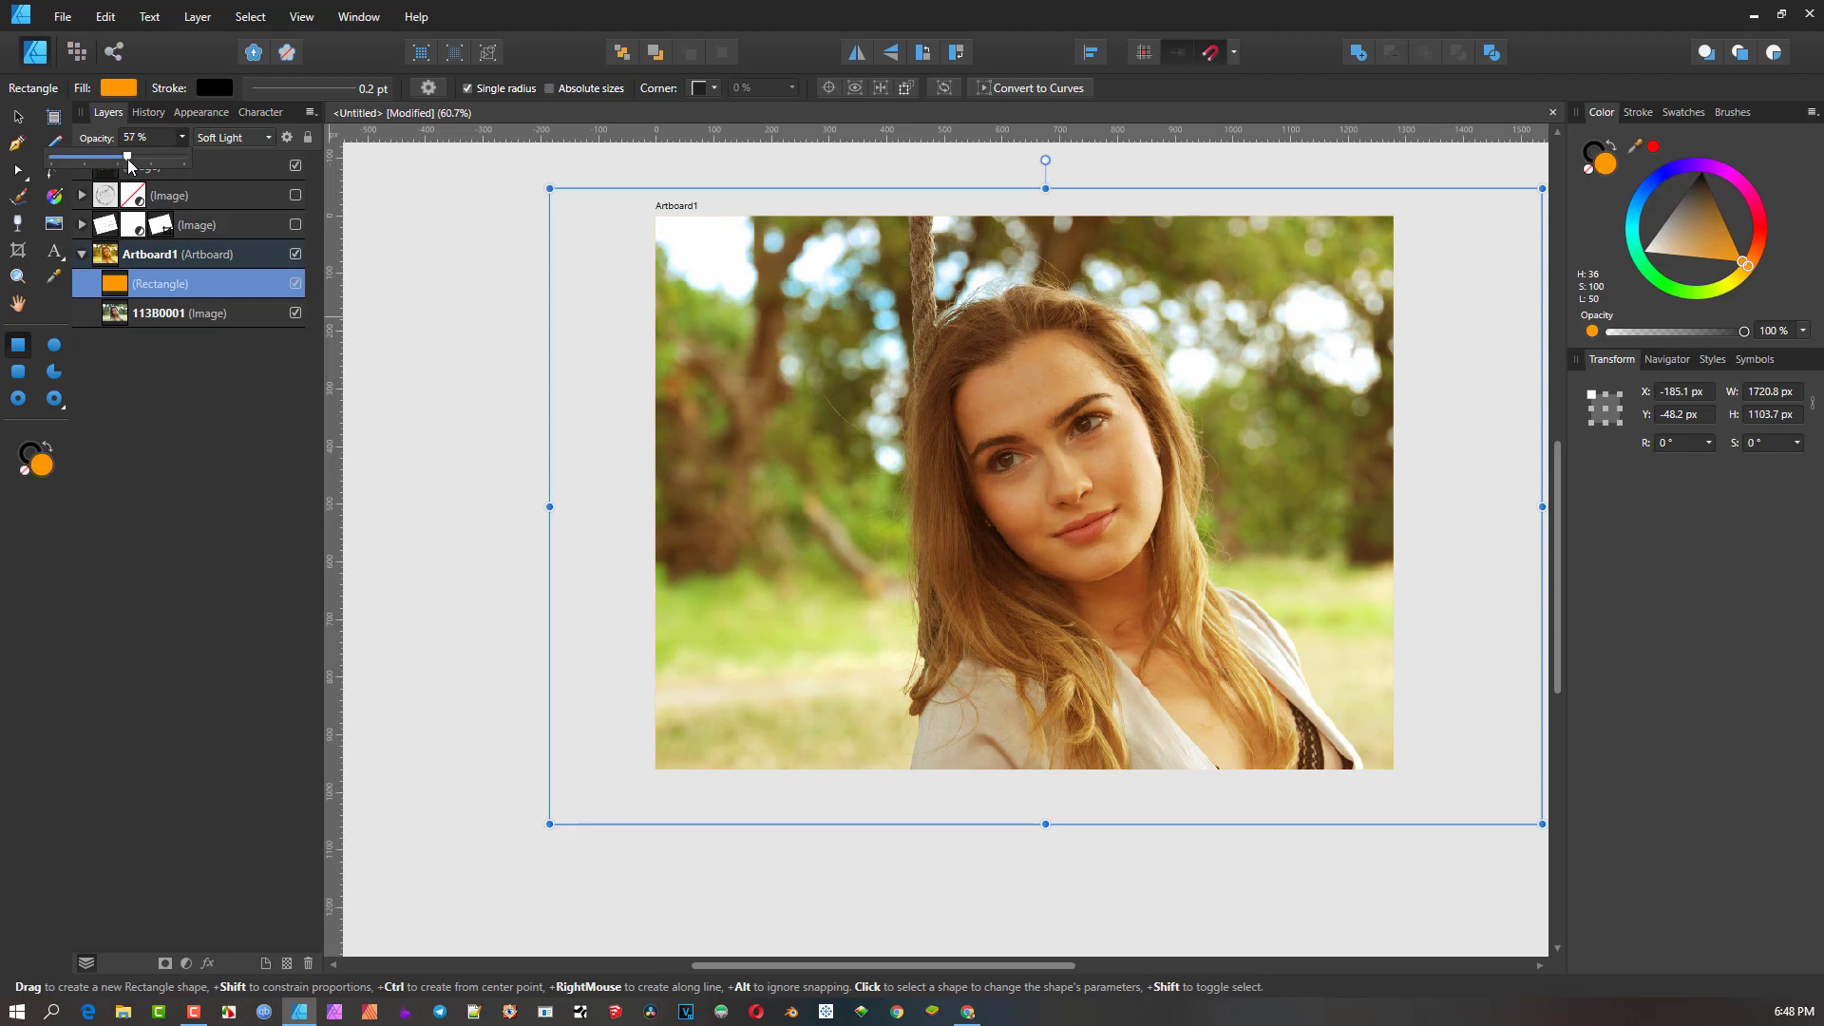
{"action": "left_click", "coordinate": [296, 284]}
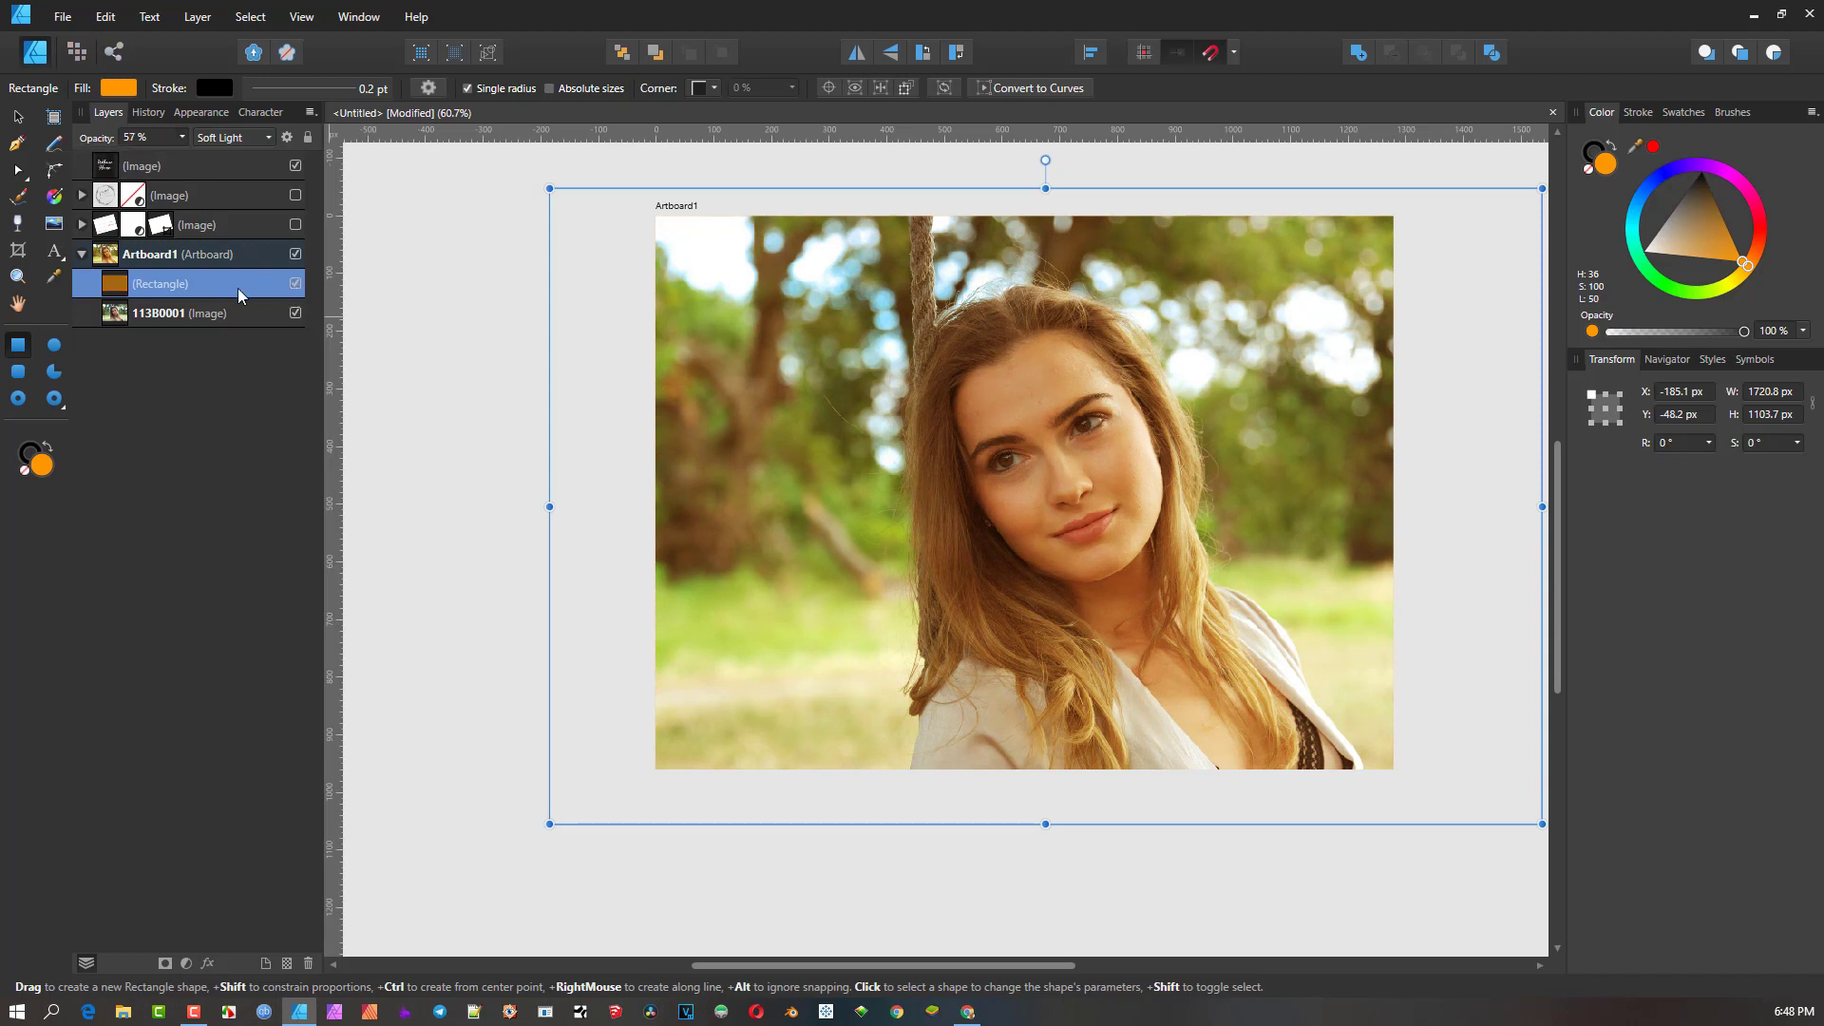
{"action": "left_click", "coordinate": [295, 283]}
- Reselect the orange rectangle and preview other blend modes on it, keeping Soft Light
{"action": "scroll", "coordinate": [470, 380], "scroll_direction": "up", "scroll_amount": 2}
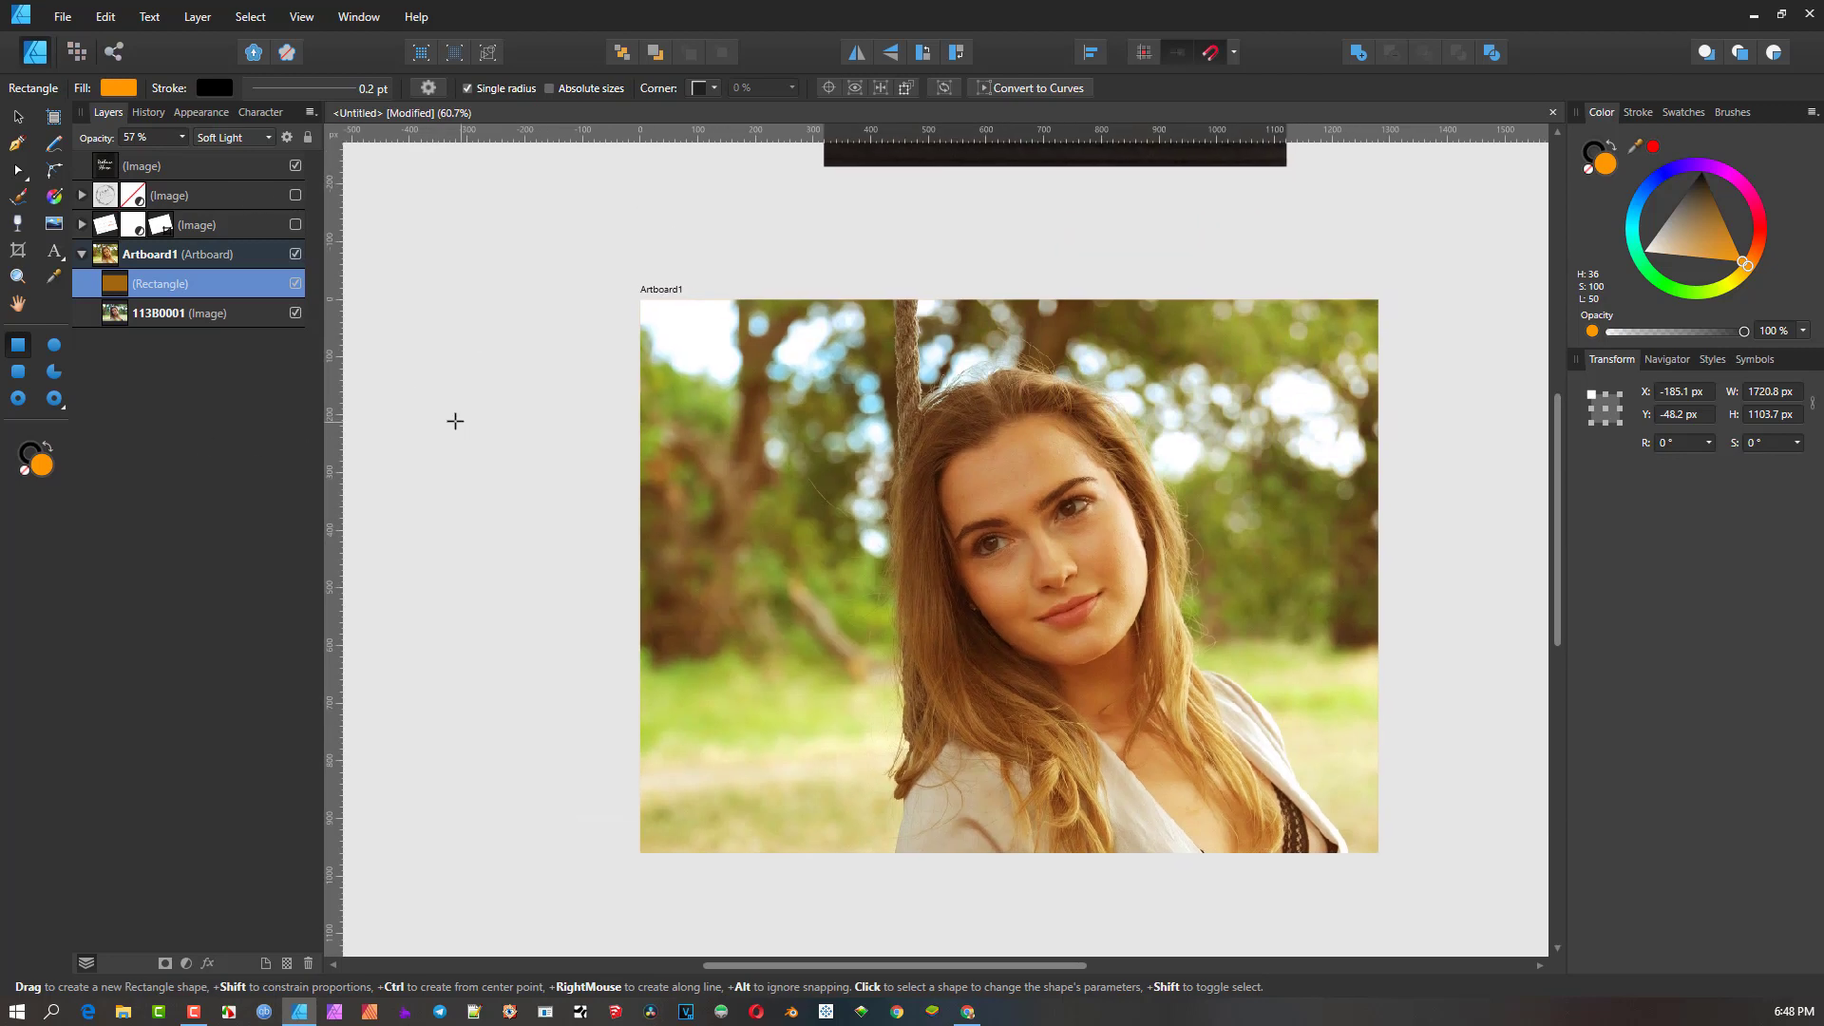
{"action": "scroll", "coordinate": [455, 420], "scroll_direction": "down", "scroll_amount": 1}
{"action": "left_click", "coordinate": [496, 253]}
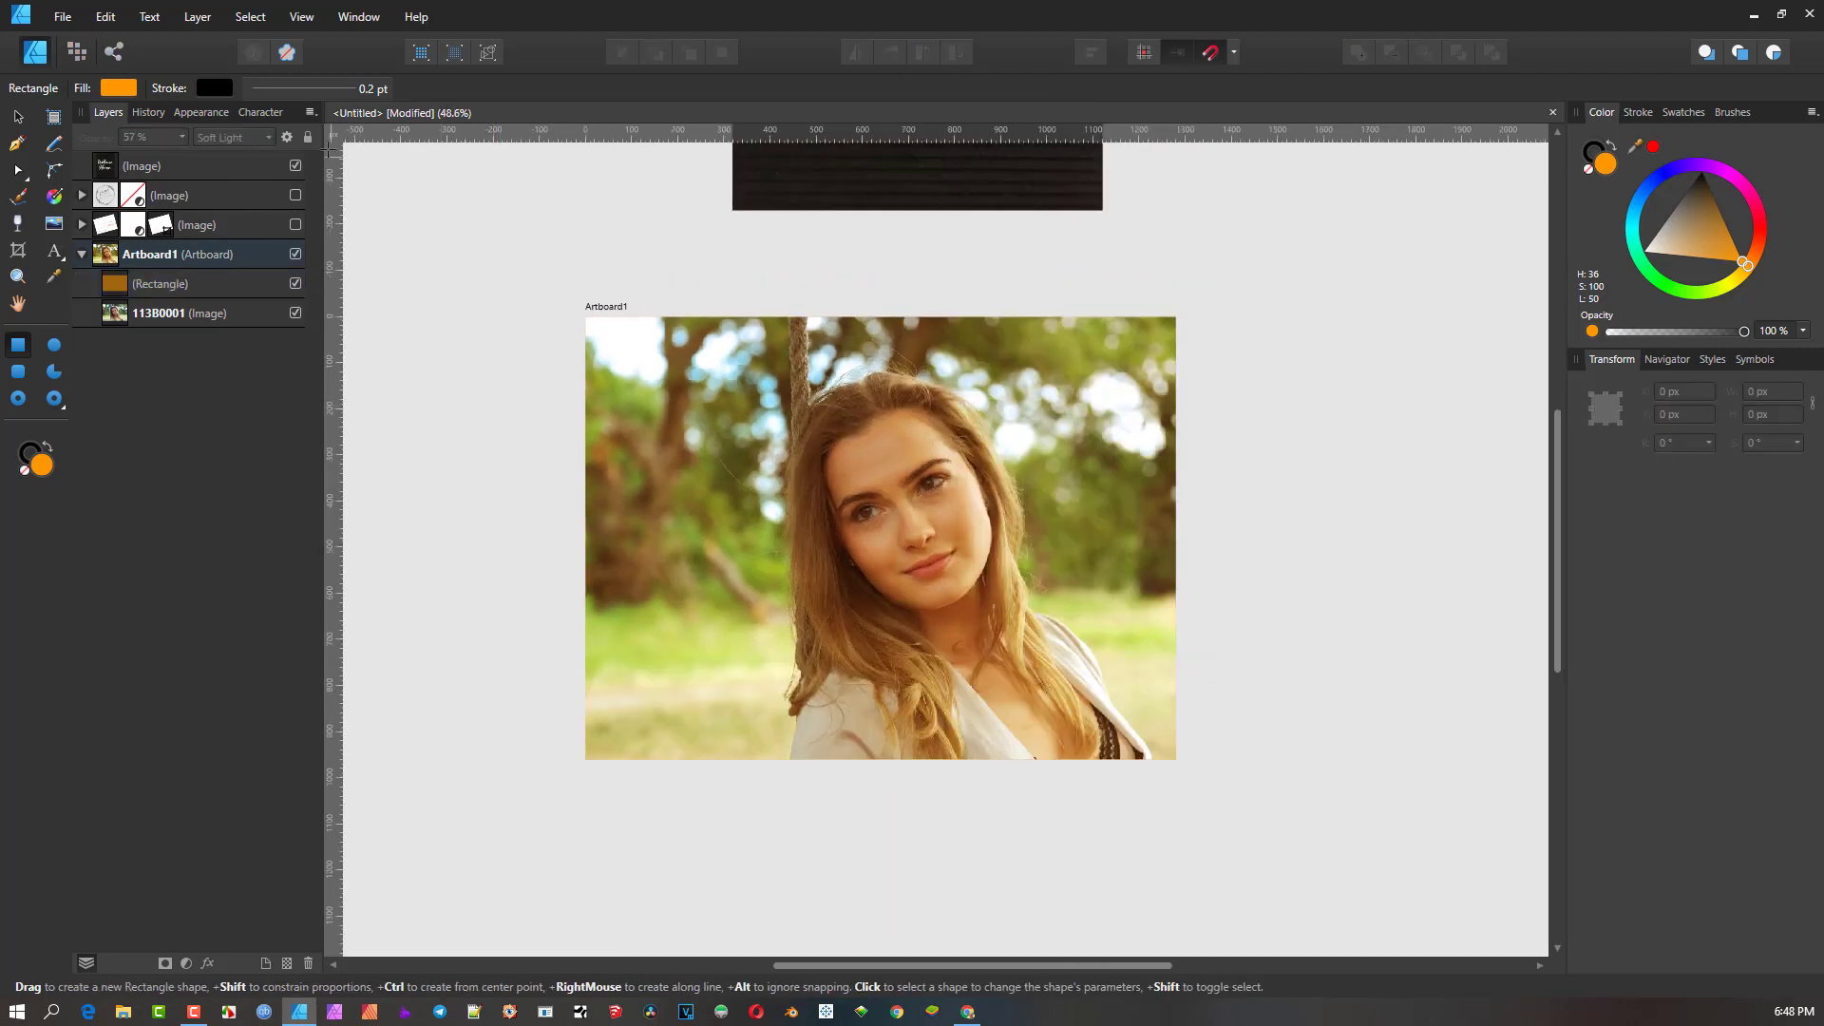
{"action": "left_click", "coordinate": [757, 366]}
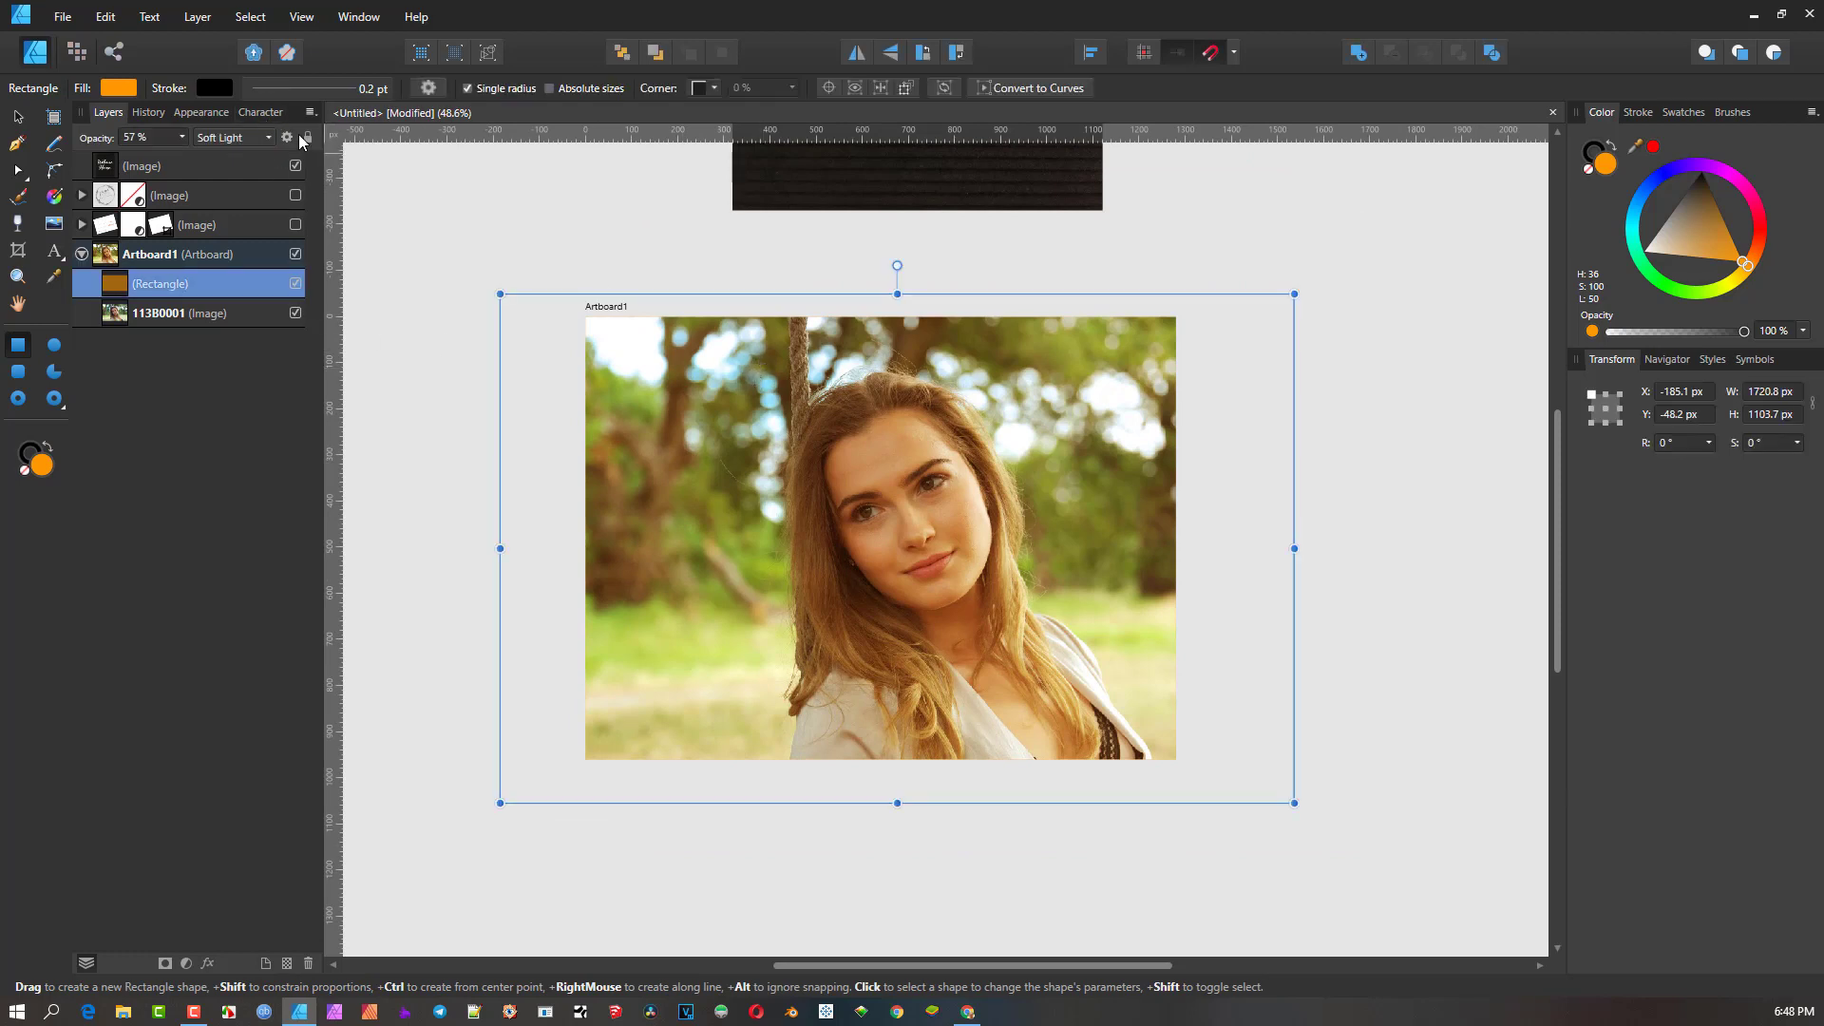
{"action": "left_click", "coordinate": [258, 137]}
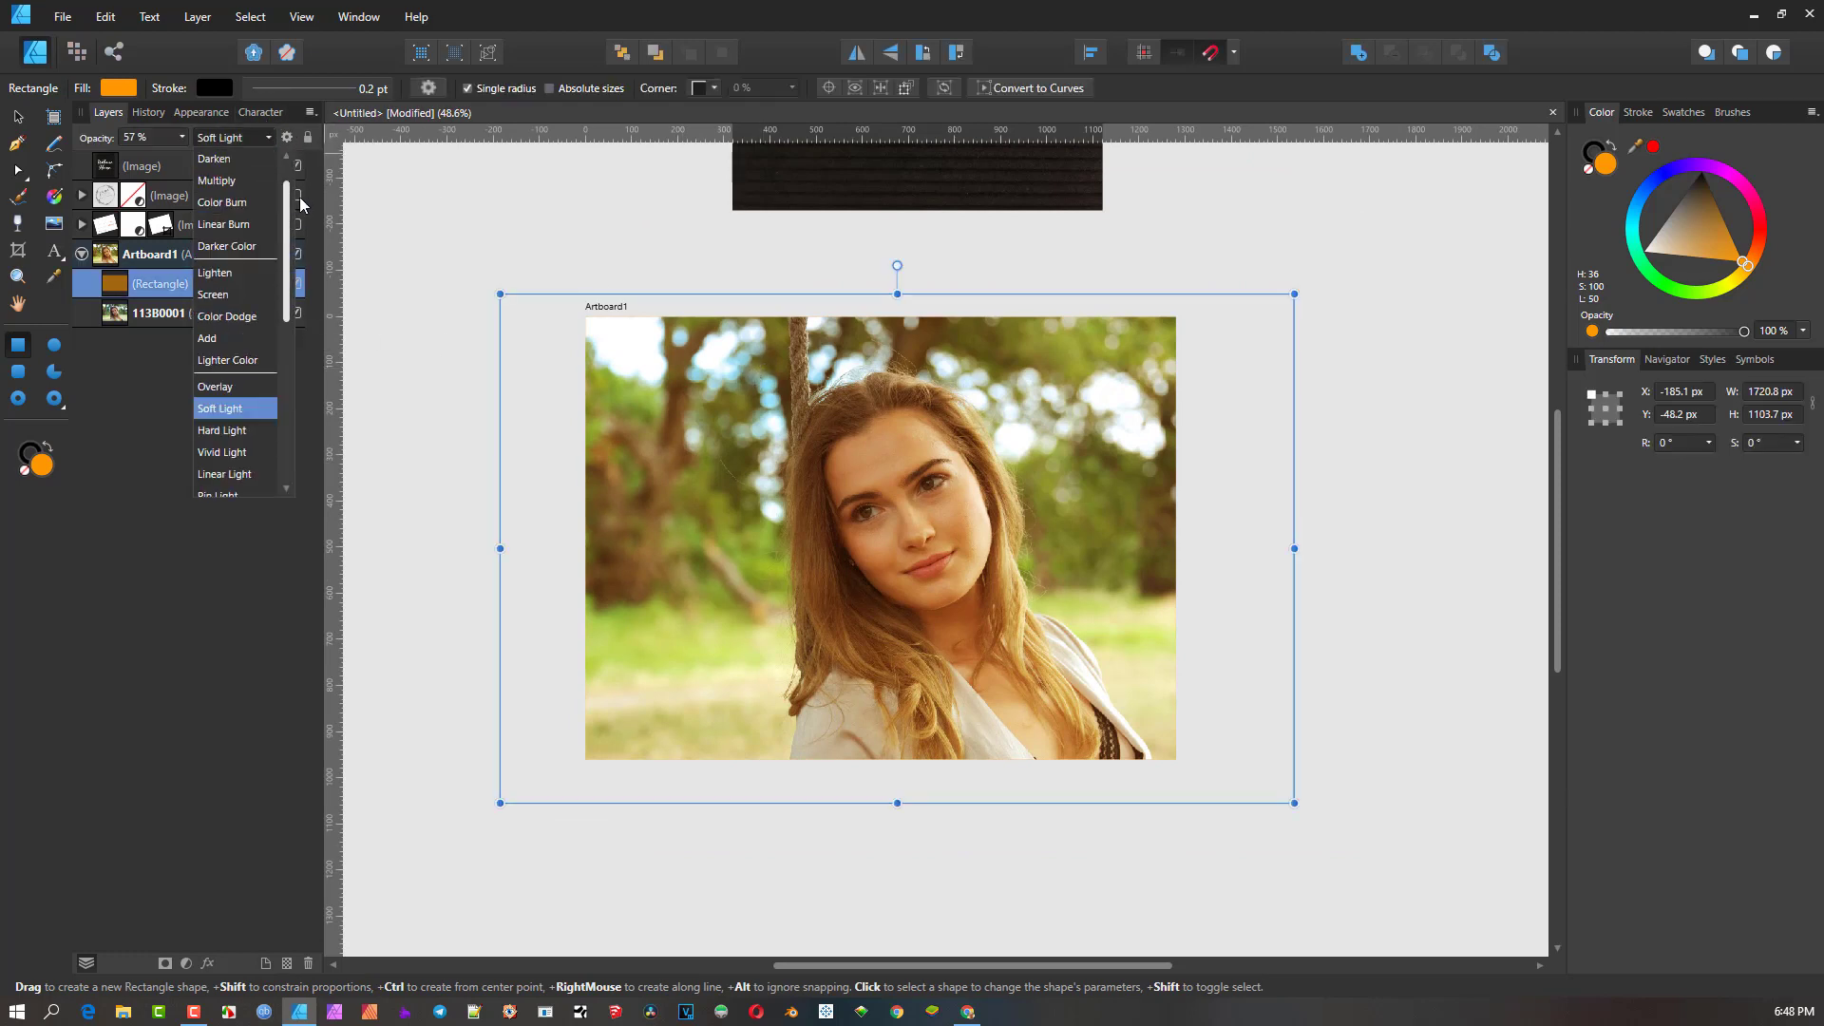
{"action": "scroll", "coordinate": [287, 259], "scroll_direction": "down", "scroll_amount": 1}
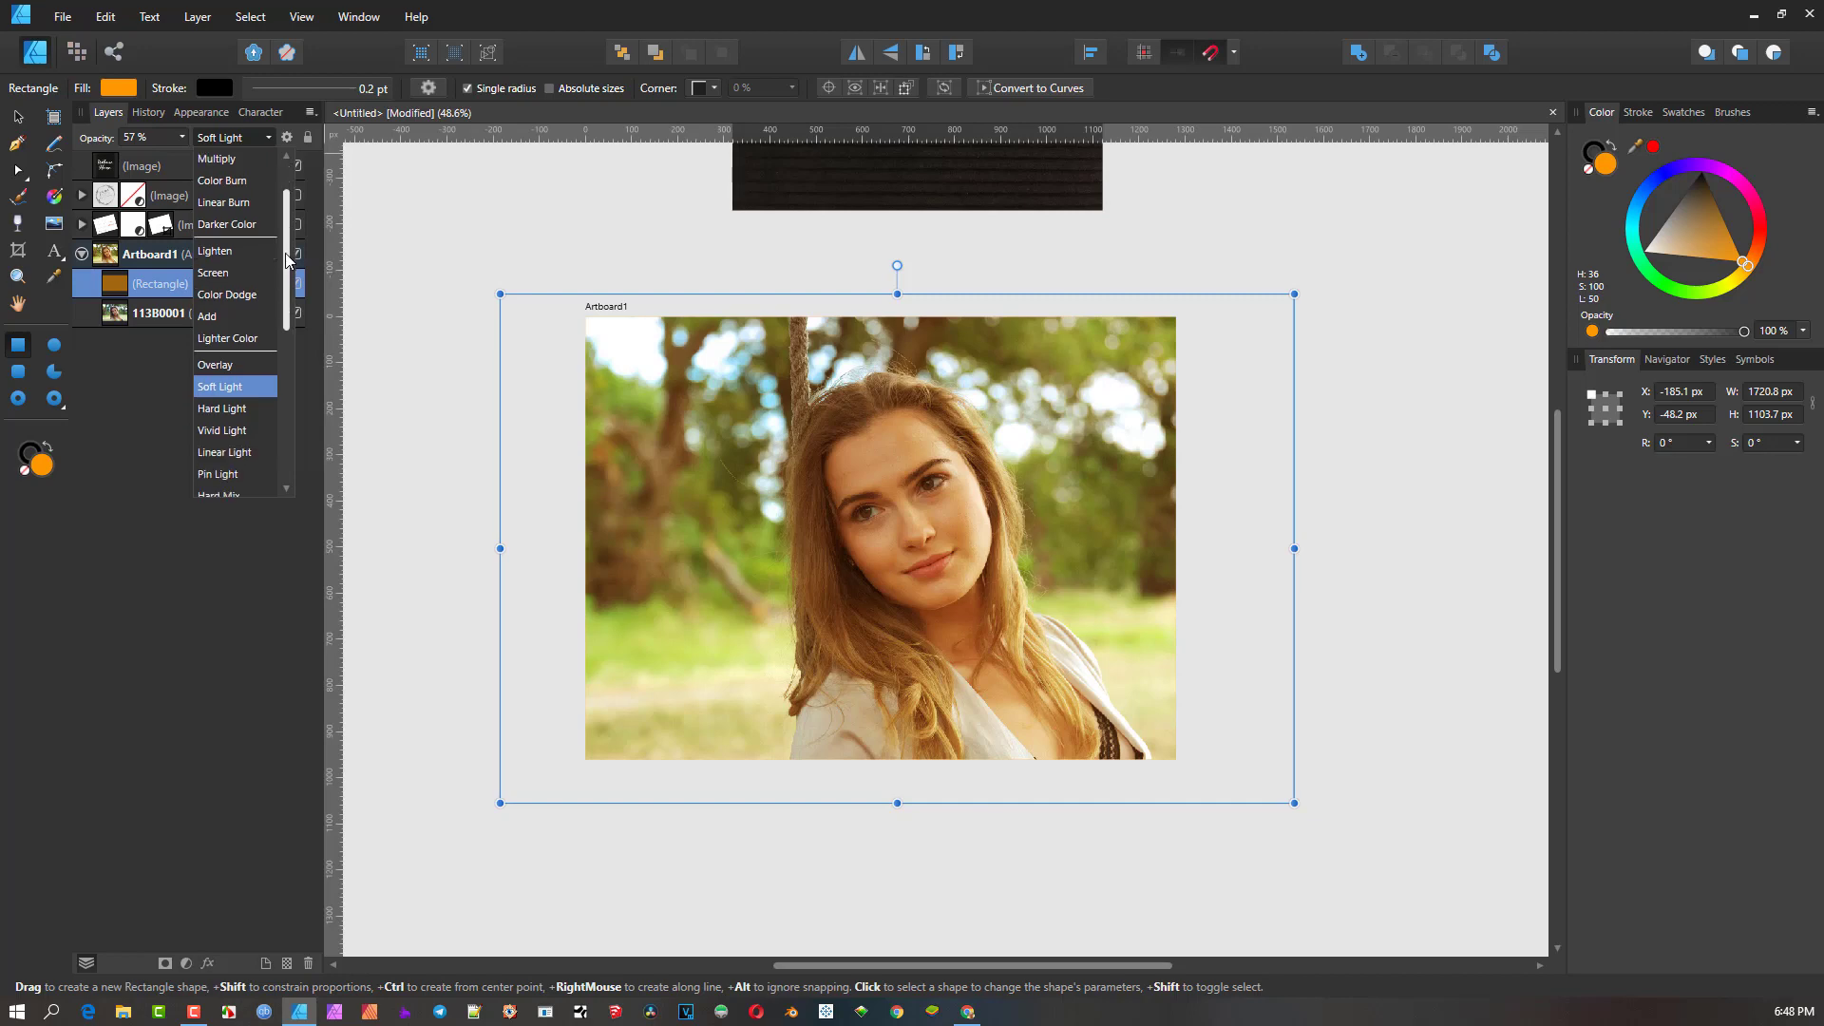
{"action": "scroll", "coordinate": [287, 258], "scroll_direction": "down", "scroll_amount": 4}
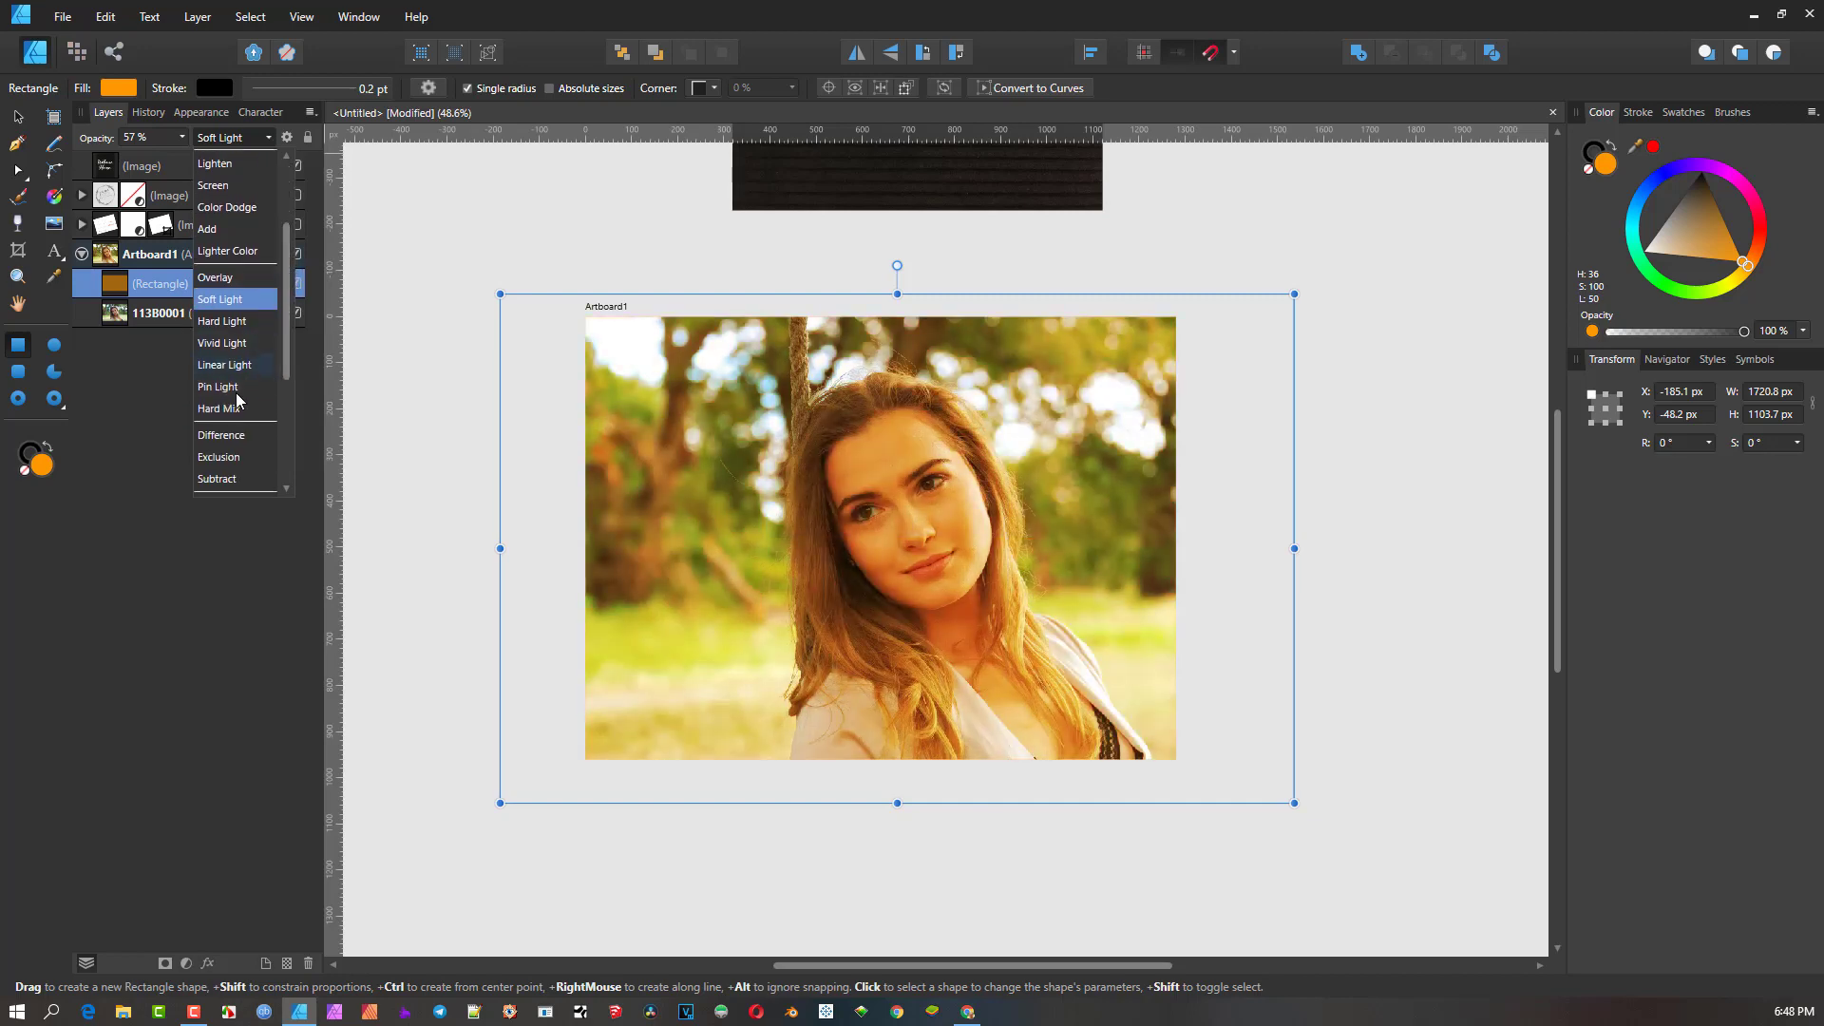
- Move the orange rectangle off the portrait into the empty space right of the artboard
{"action": "scroll", "coordinate": [627, 236], "scroll_direction": "down", "scroll_amount": 3, "text": "ctrl"}
{"action": "scroll", "coordinate": [671, 497], "scroll_direction": "up", "scroll_amount": 5}
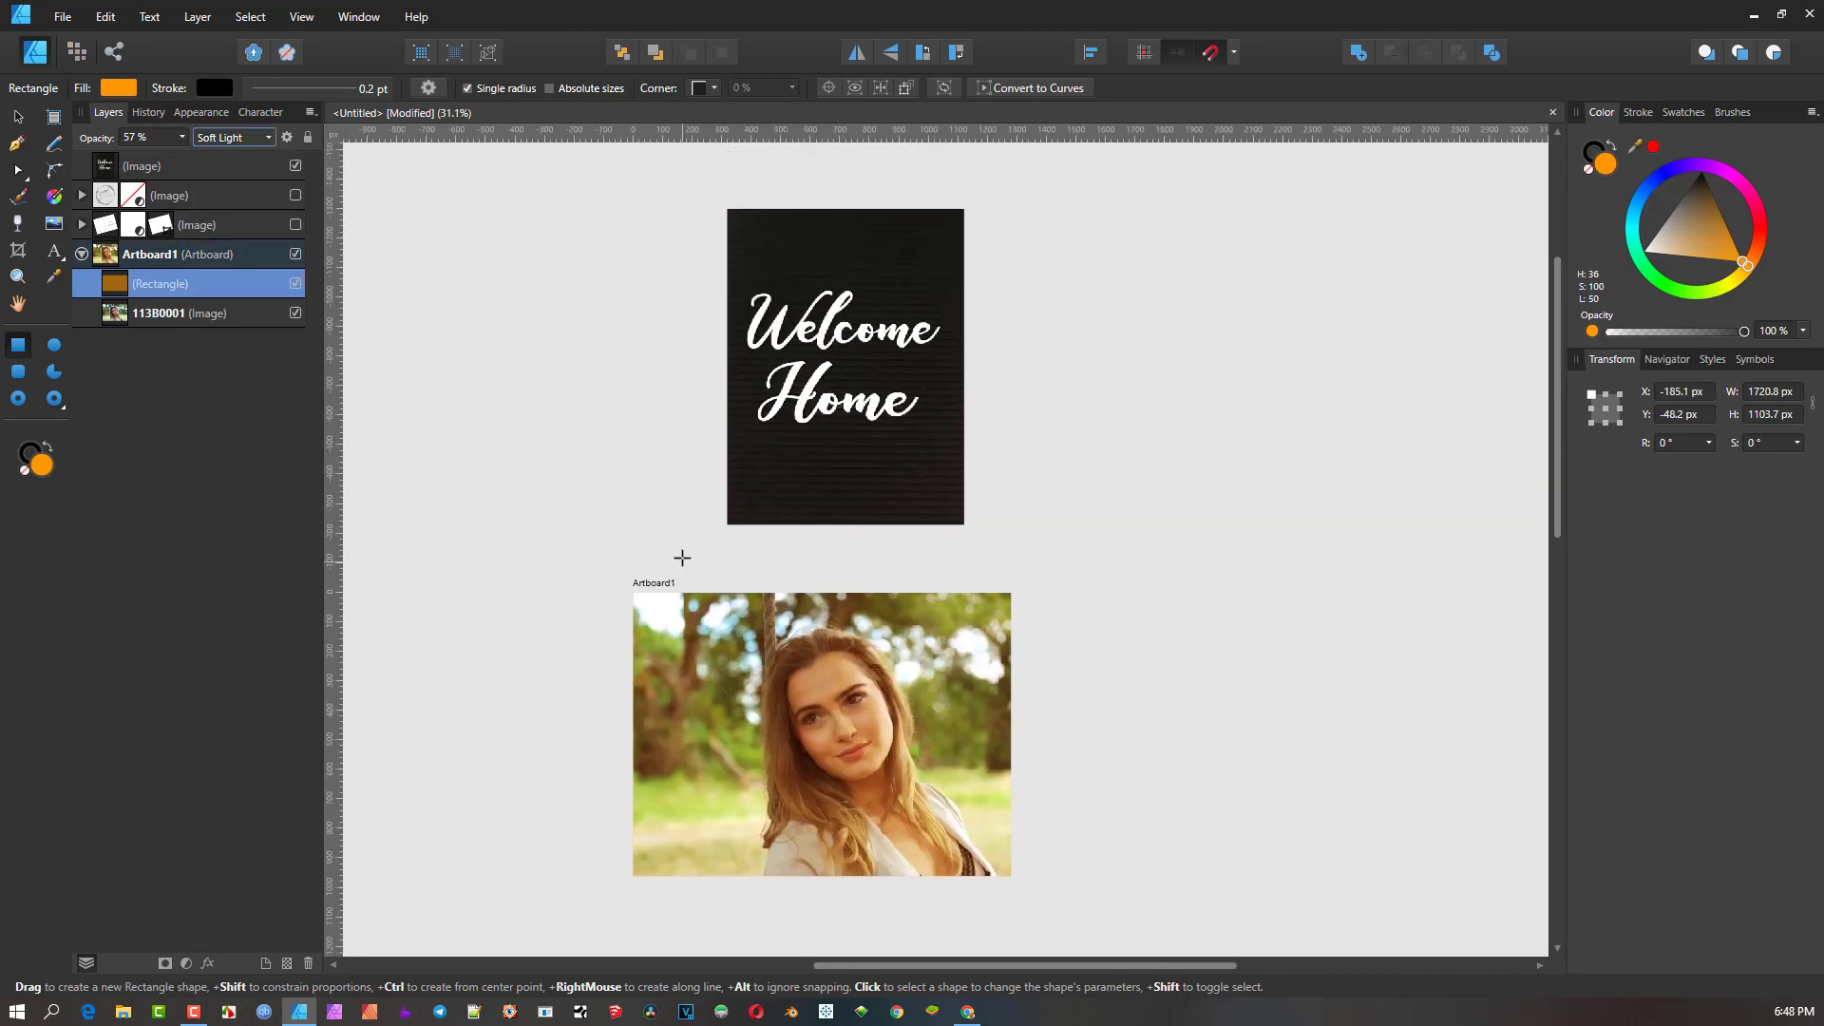
{"action": "scroll", "coordinate": [680, 537], "scroll_direction": "down", "scroll_amount": 1, "text": "ctrl"}
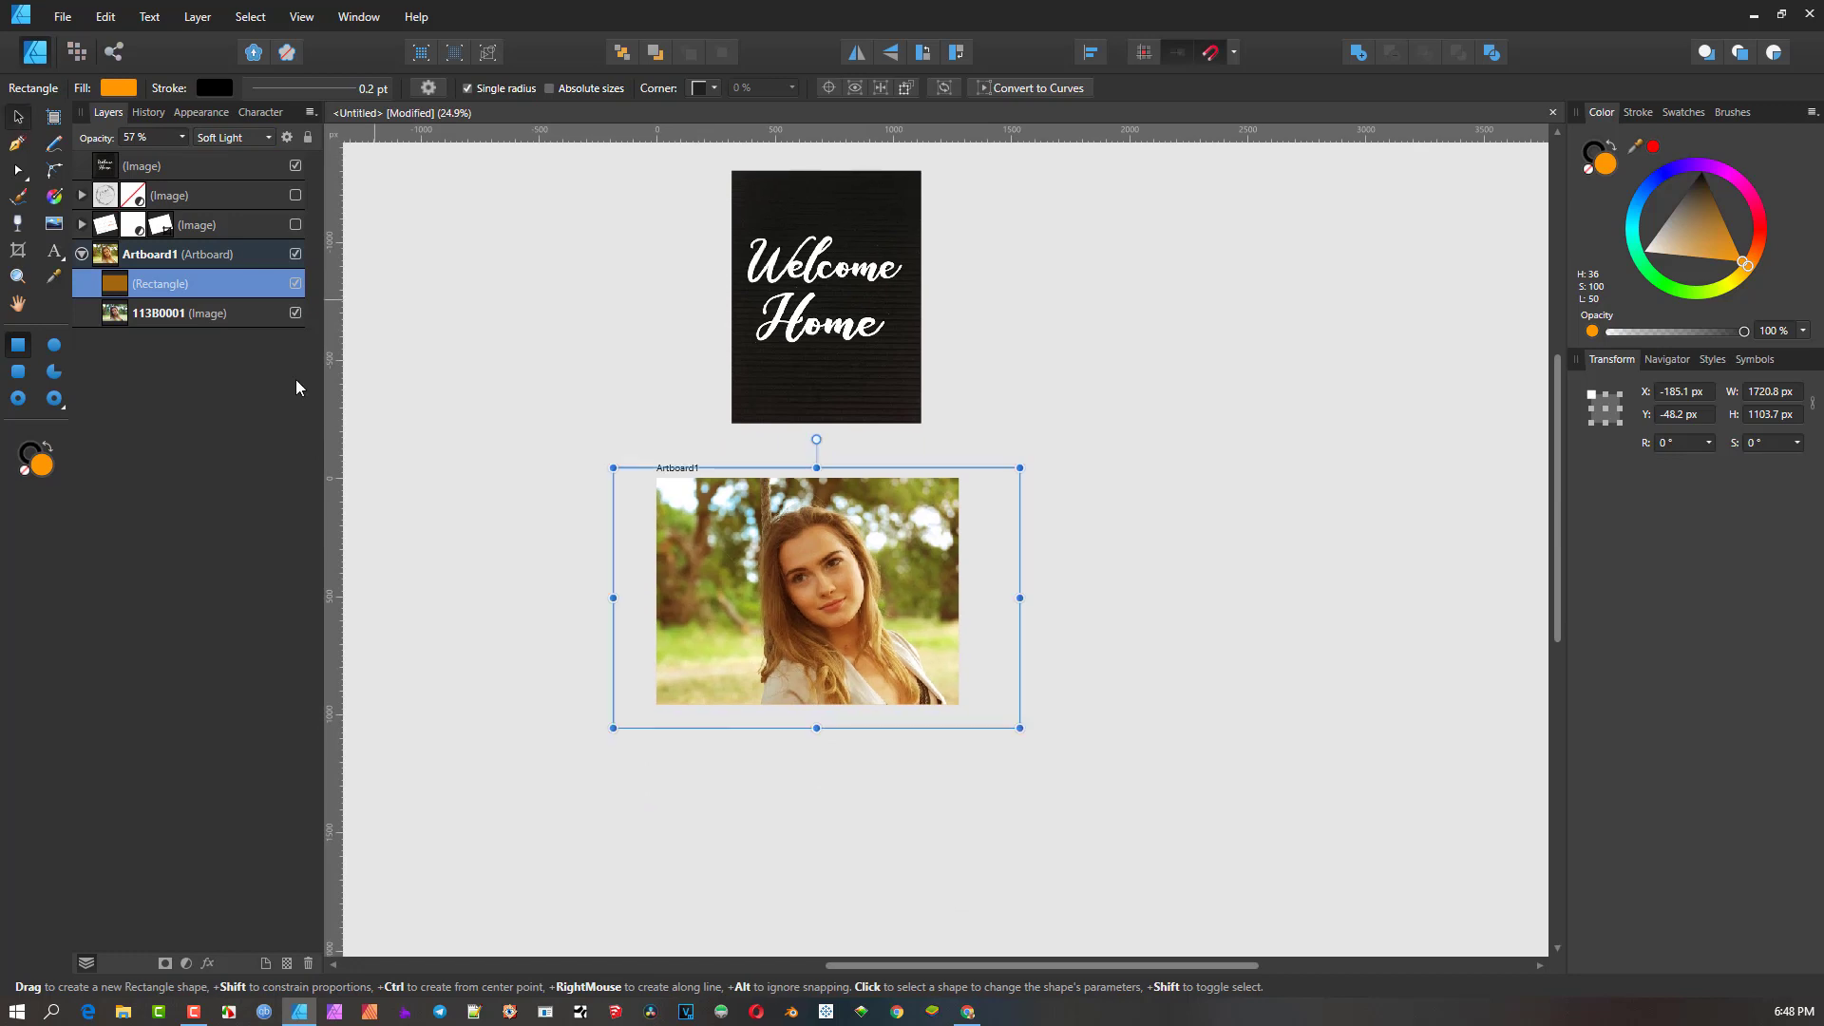
{"action": "key", "text": "v"}
{"action": "left_click_drag", "start_coordinate": [726, 551], "coordinate": [1327, 558]}
- Move the Welcome Home image onto the portrait, aligned with the artboard's top-left corner at X 0, Y 0
{"action": "left_click", "coordinate": [877, 278]}
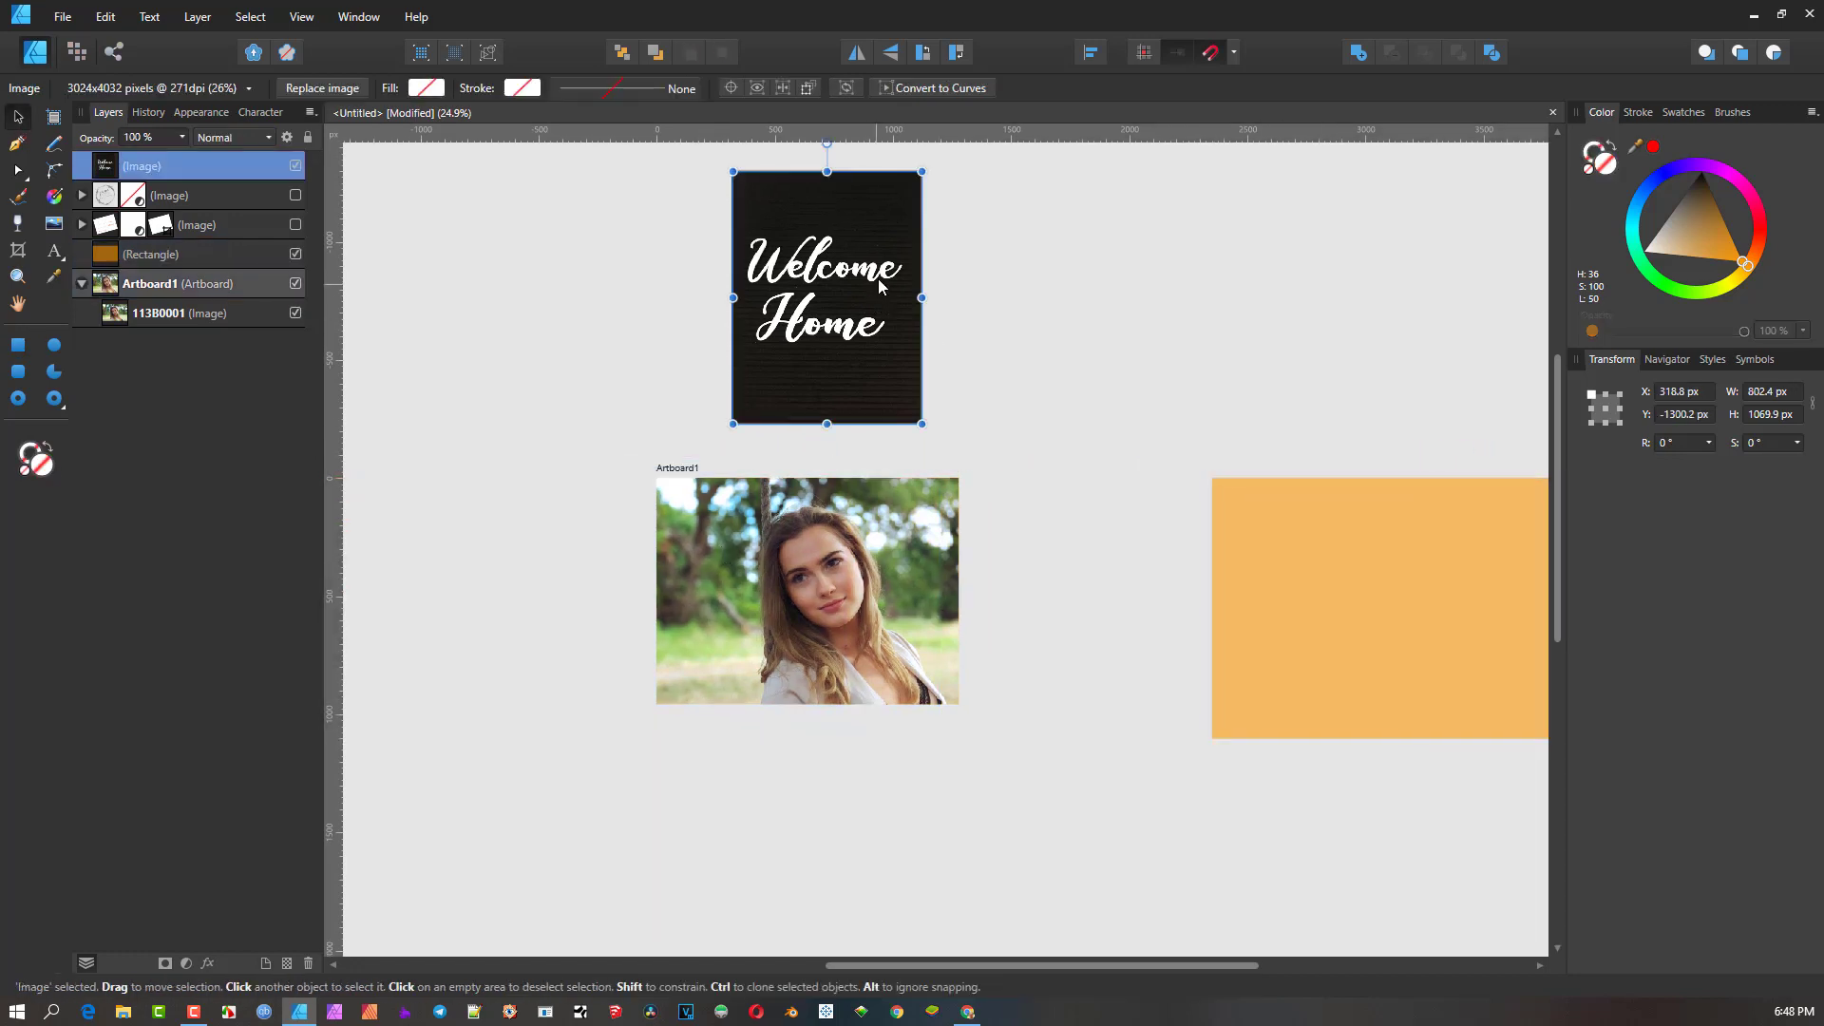
{"action": "left_click_drag", "start_coordinate": [878, 277], "coordinate": [800, 587]}
{"action": "scroll", "coordinate": [800, 587], "scroll_direction": "up", "scroll_amount": 4, "text": "ctrl"}
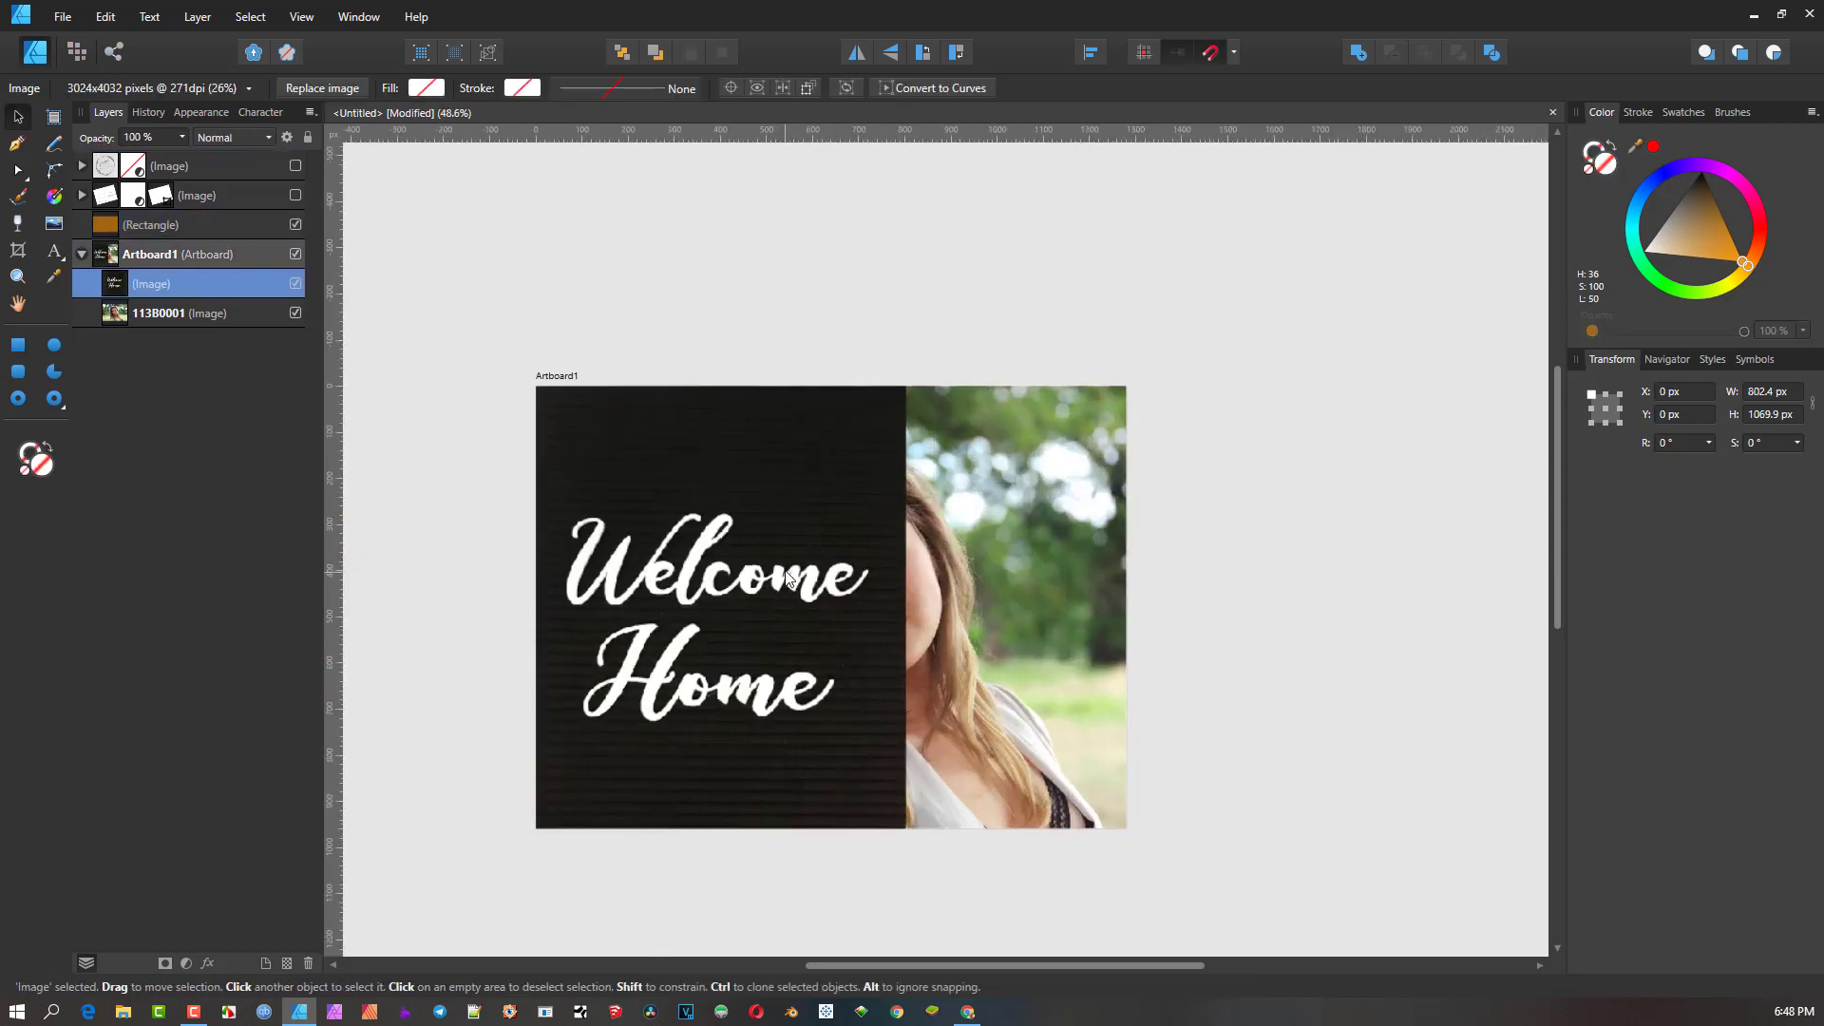
{"action": "scroll", "coordinate": [788, 576], "scroll_direction": "down", "scroll_amount": 2}
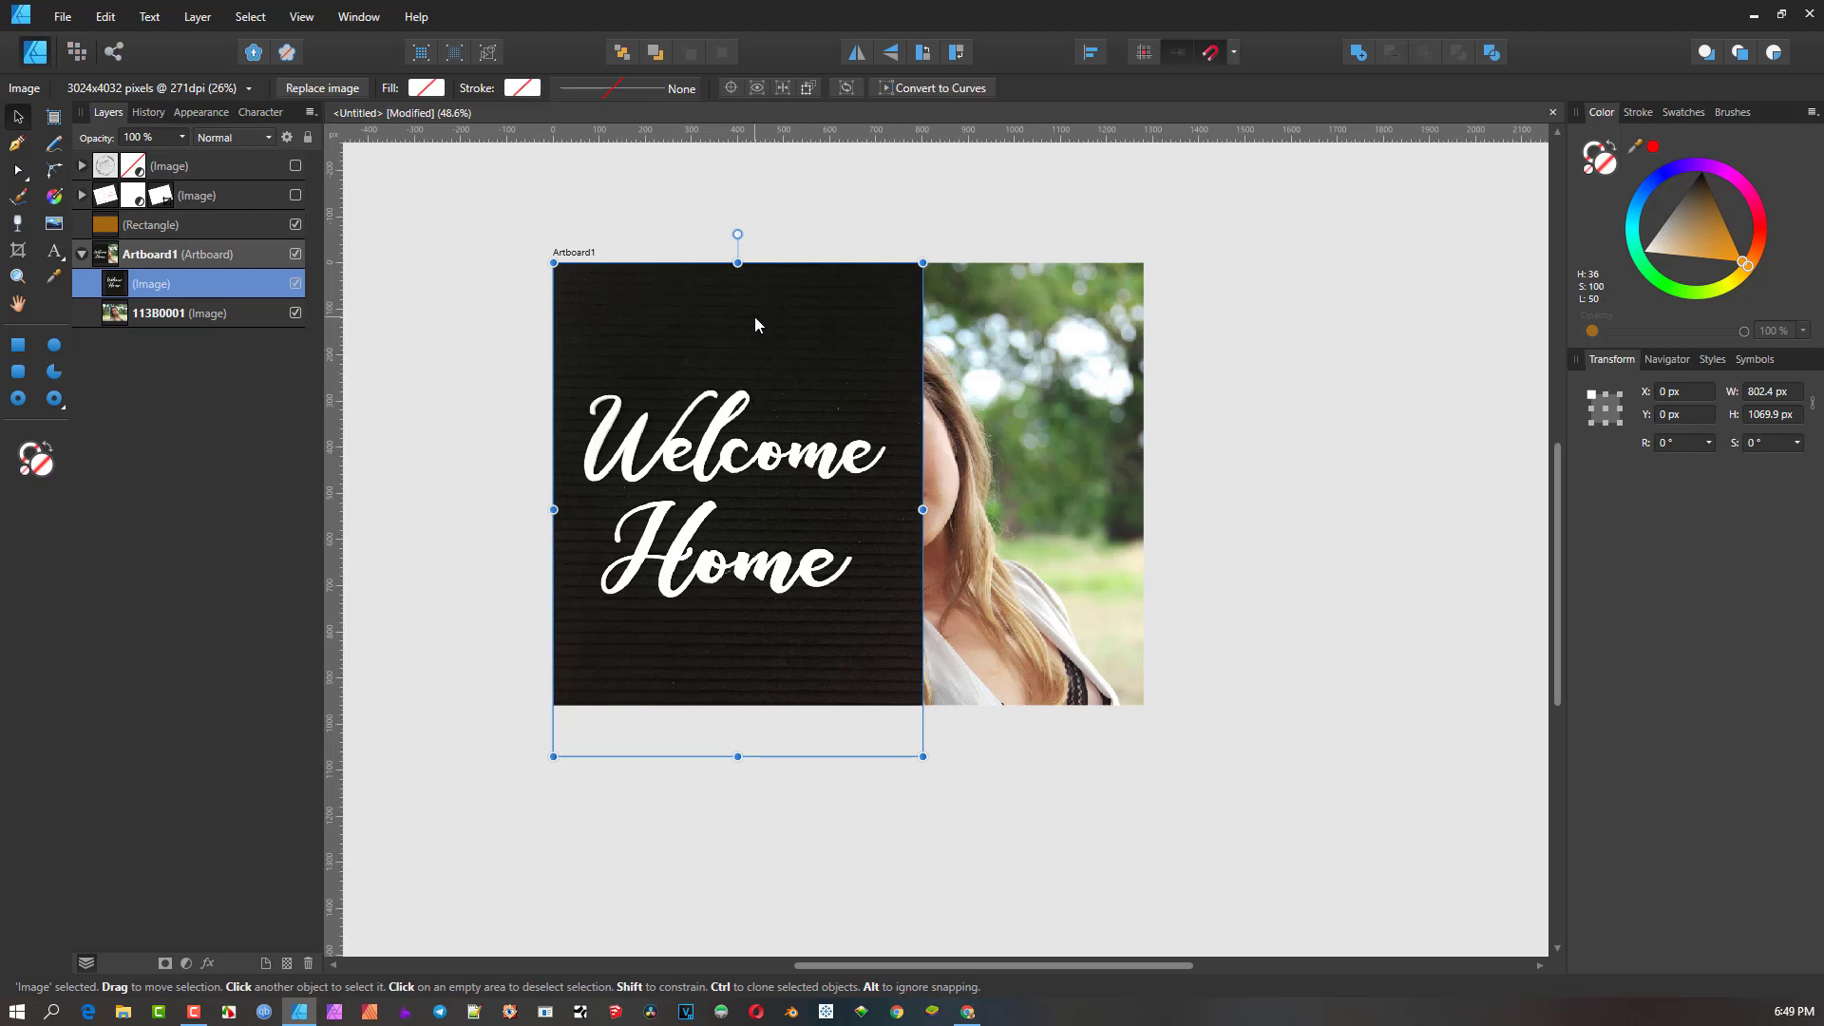
- Set the Welcome Home image's blend mode to Darken and scale it down to about 553 by 737 px
{"action": "left_click", "coordinate": [269, 139]}
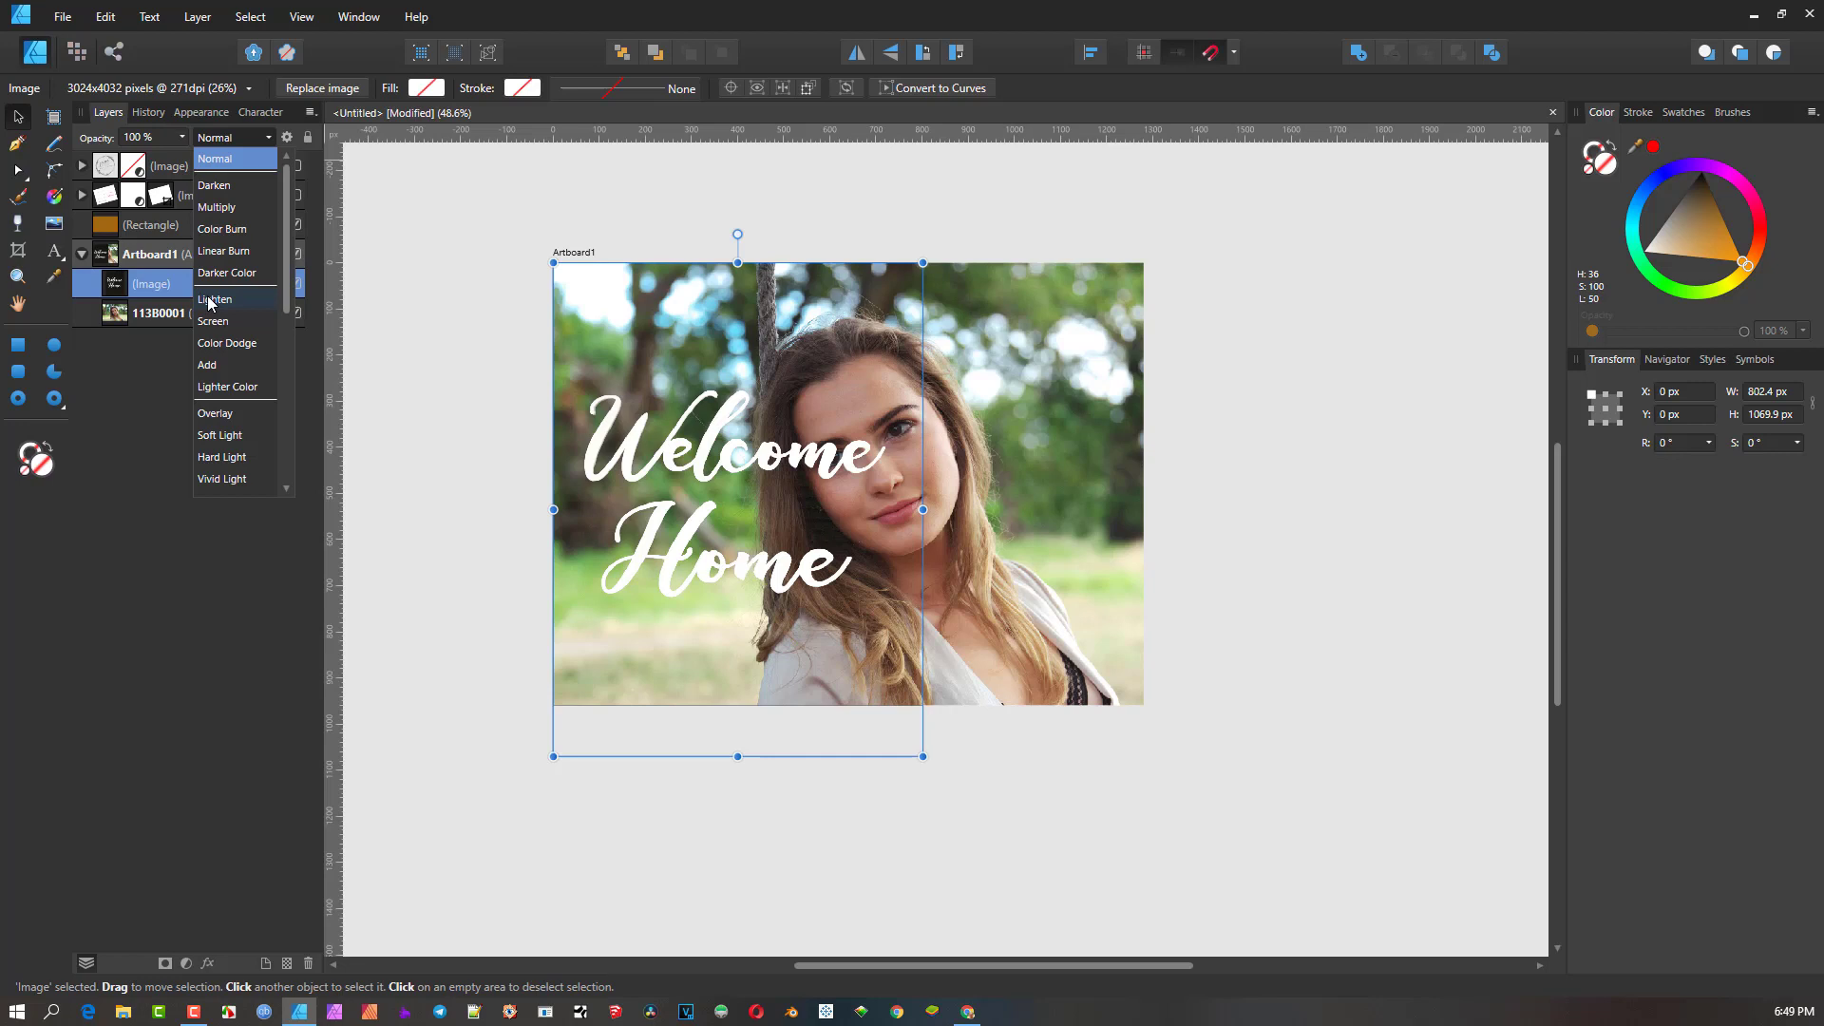
{"action": "left_click", "coordinate": [227, 187]}
{"action": "left_click_drag", "start_coordinate": [922, 756], "coordinate": [807, 602]}
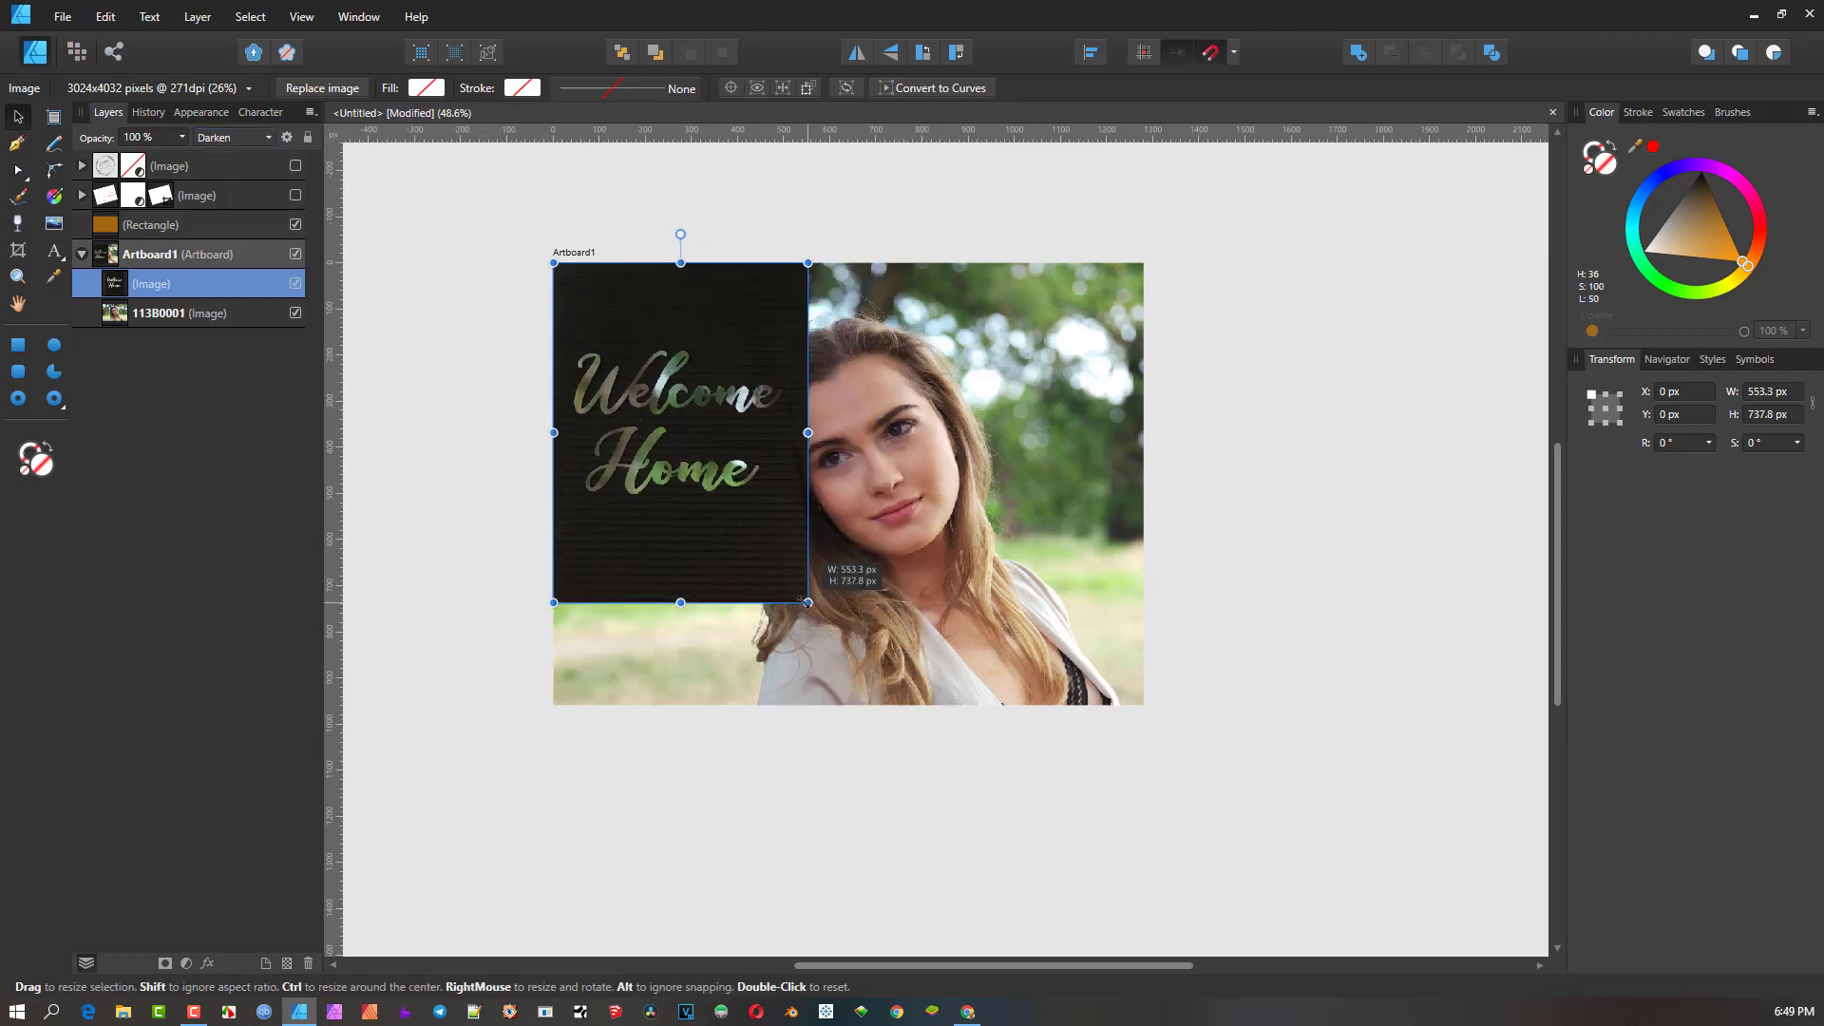
- Try the Welcome Home image over the face, and place it against the artboard's left edge at about X 0, Y 148 px
{"action": "left_click_drag", "start_coordinate": [672, 519], "coordinate": [828, 560]}
{"action": "scroll", "coordinate": [869, 551], "scroll_direction": "up", "scroll_amount": 4}
{"action": "scroll", "coordinate": [828, 560], "scroll_direction": "down", "scroll_amount": 4}
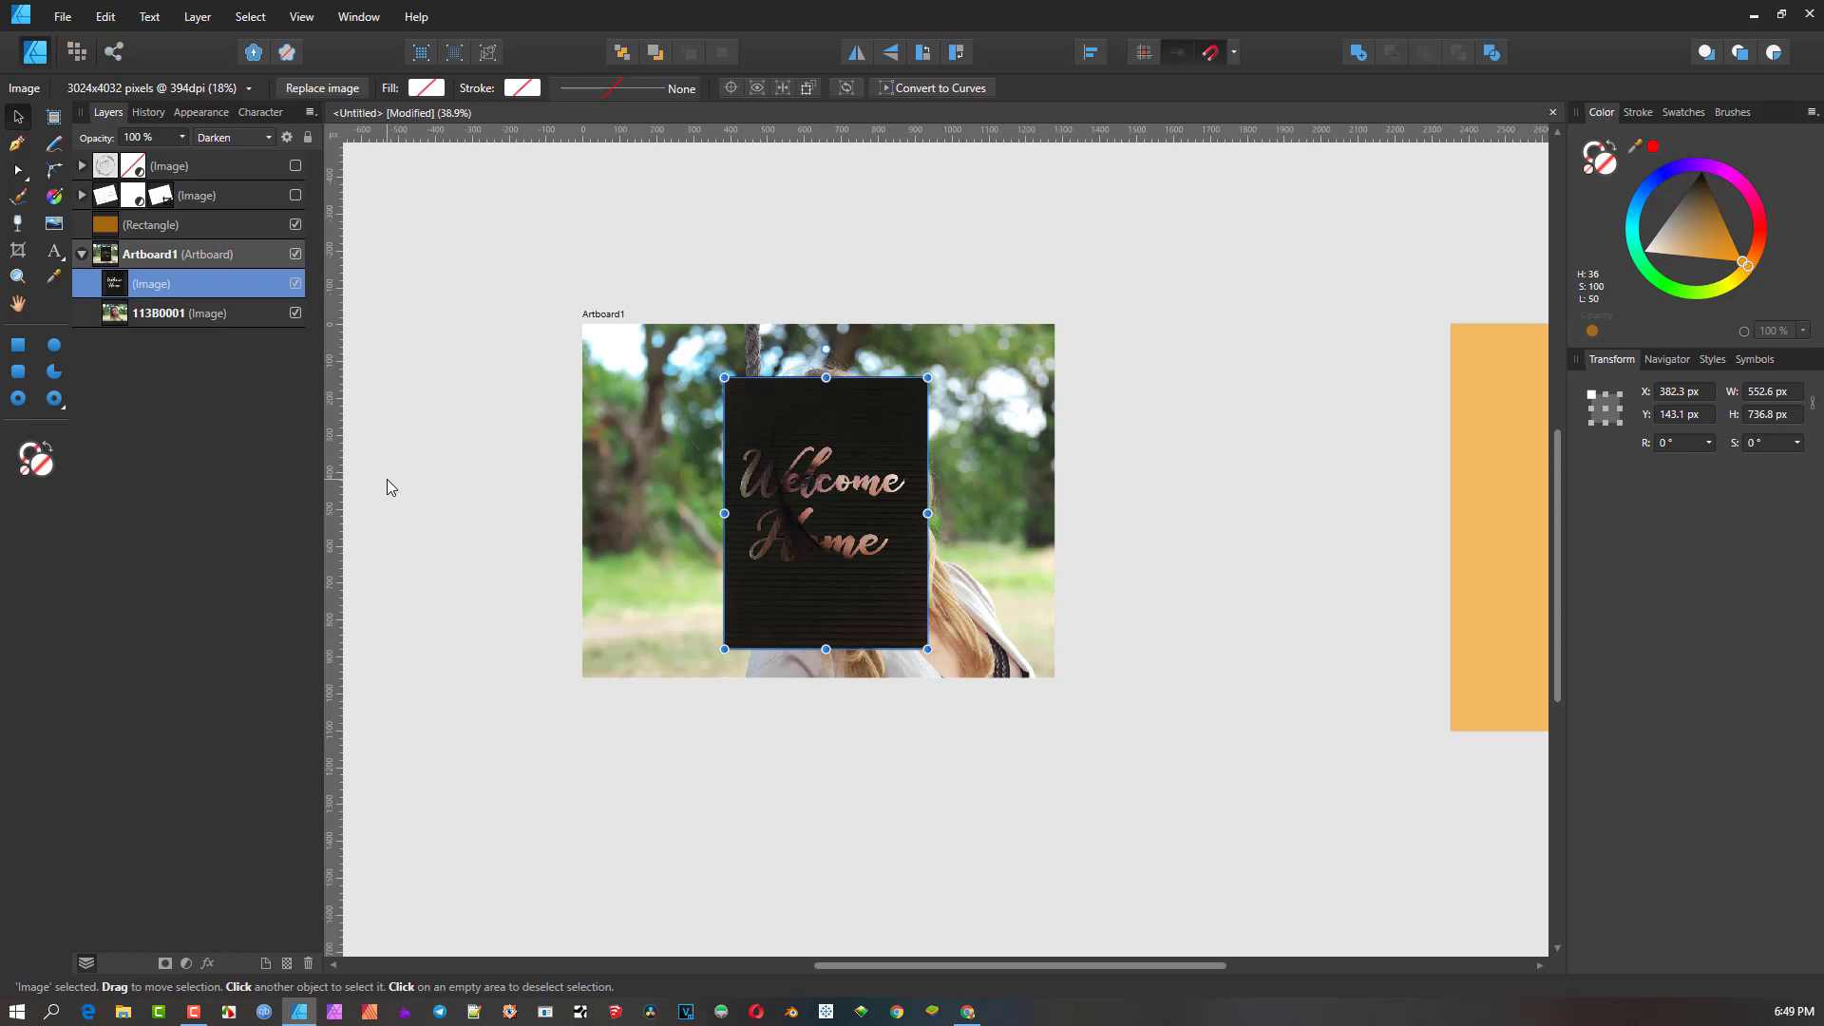
{"action": "left_click_drag", "start_coordinate": [835, 553], "coordinate": [722, 533]}
{"action": "scroll", "coordinate": [724, 536], "scroll_direction": "up", "scroll_amount": 3}
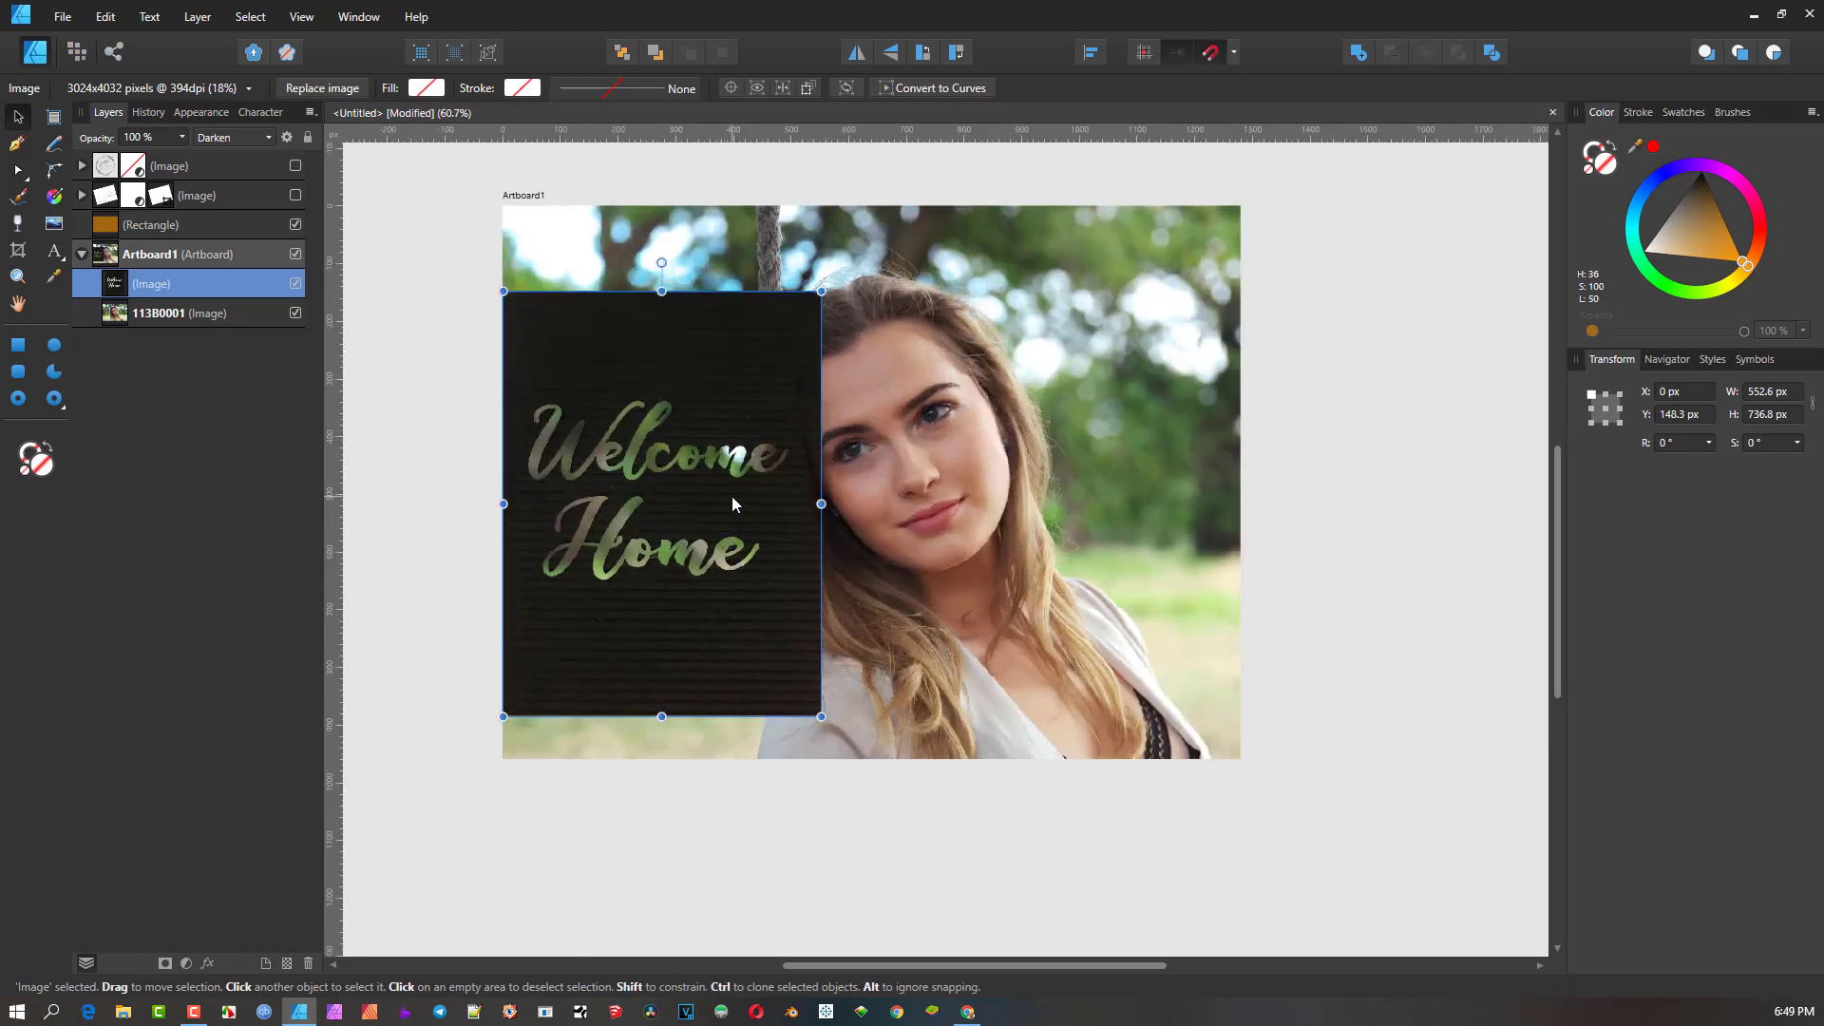